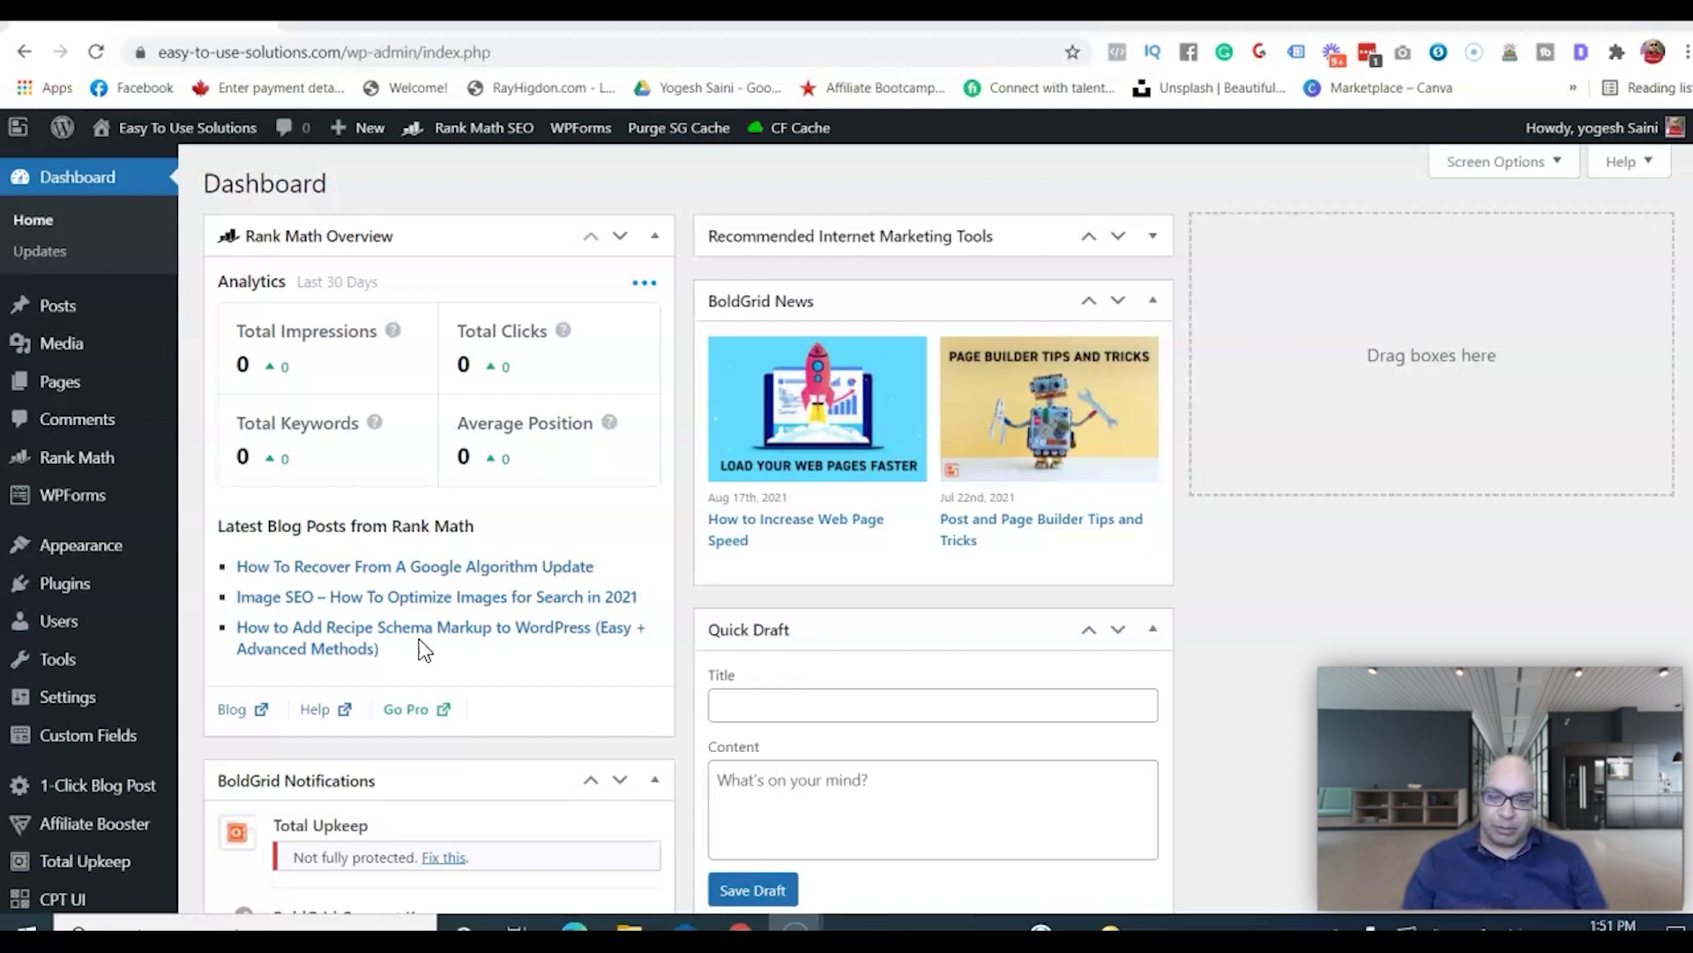
Start a new form from the WPForms Add New submenu in the admin sidebar.
mouse_move(51, 516)
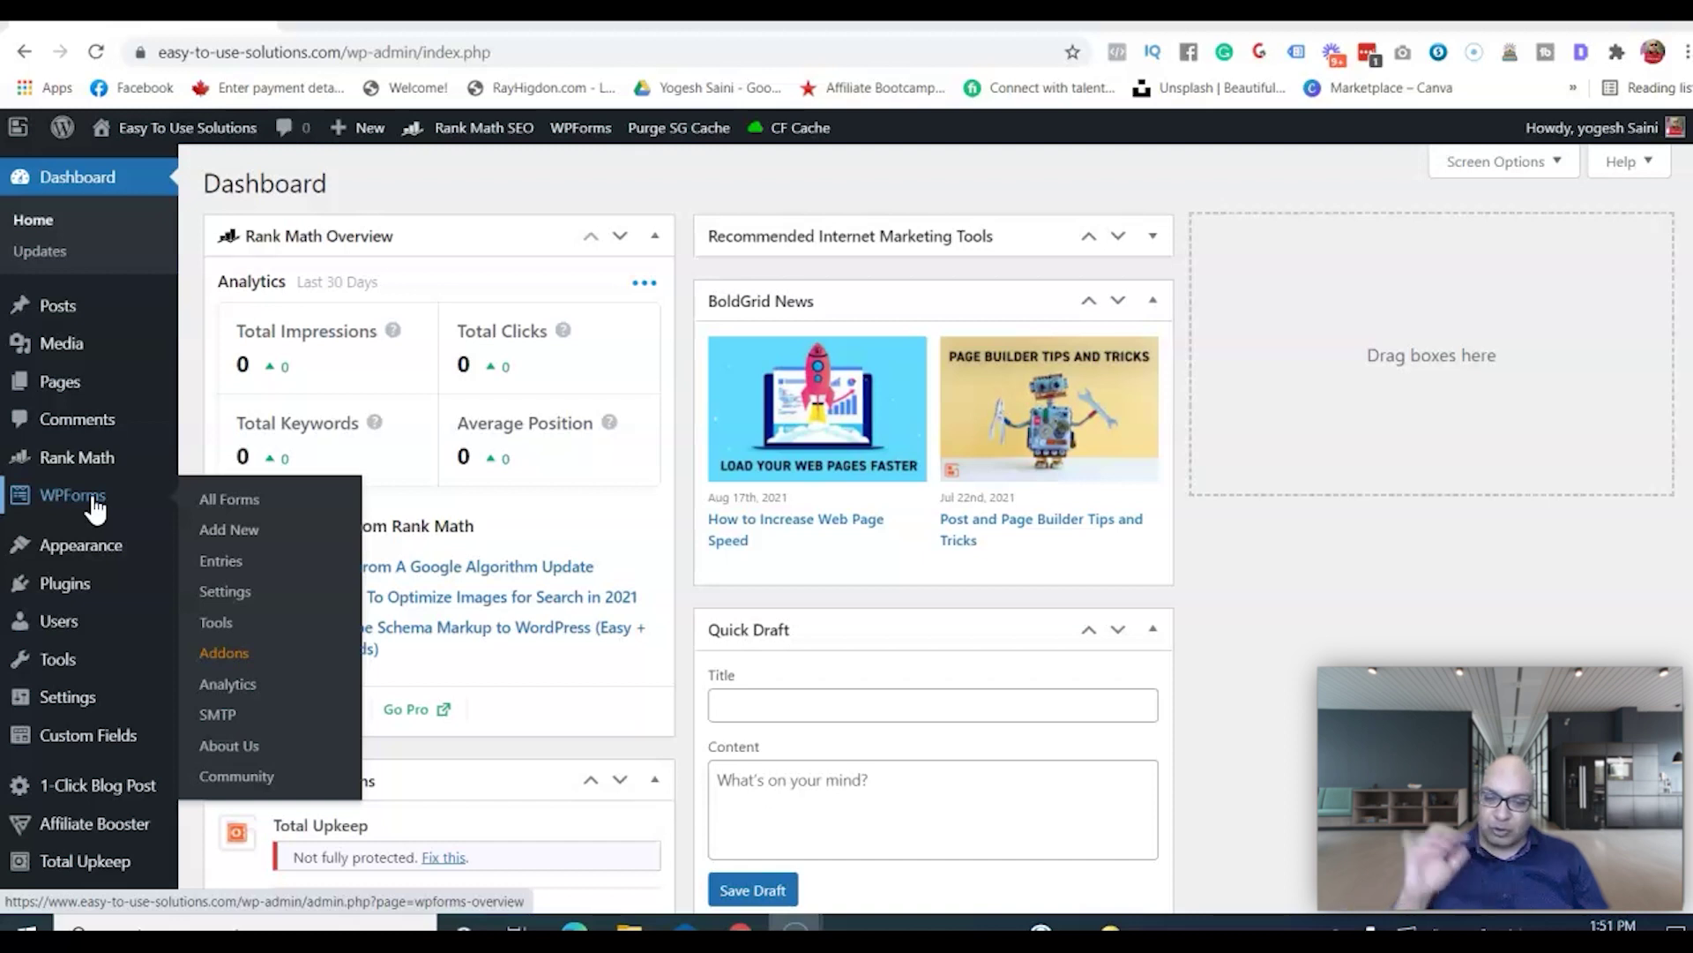
left_click(228, 532)
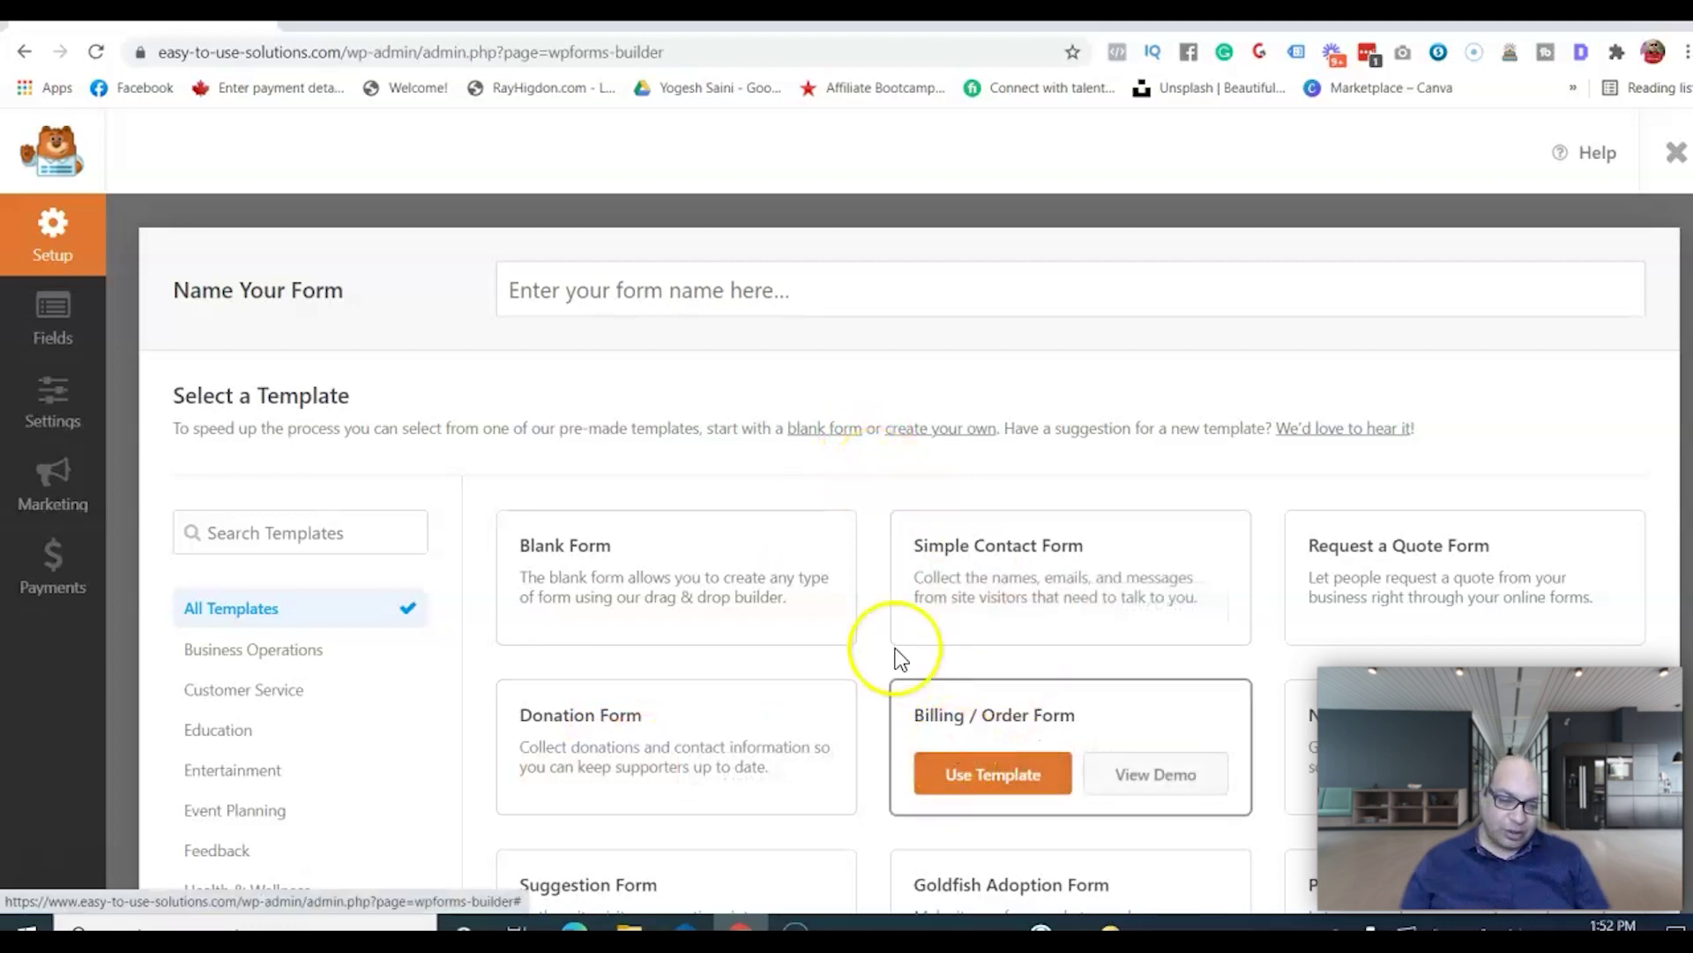
Name the form 'Order Form' and build it from the Billing / Order Form template.
left_click(690, 300)
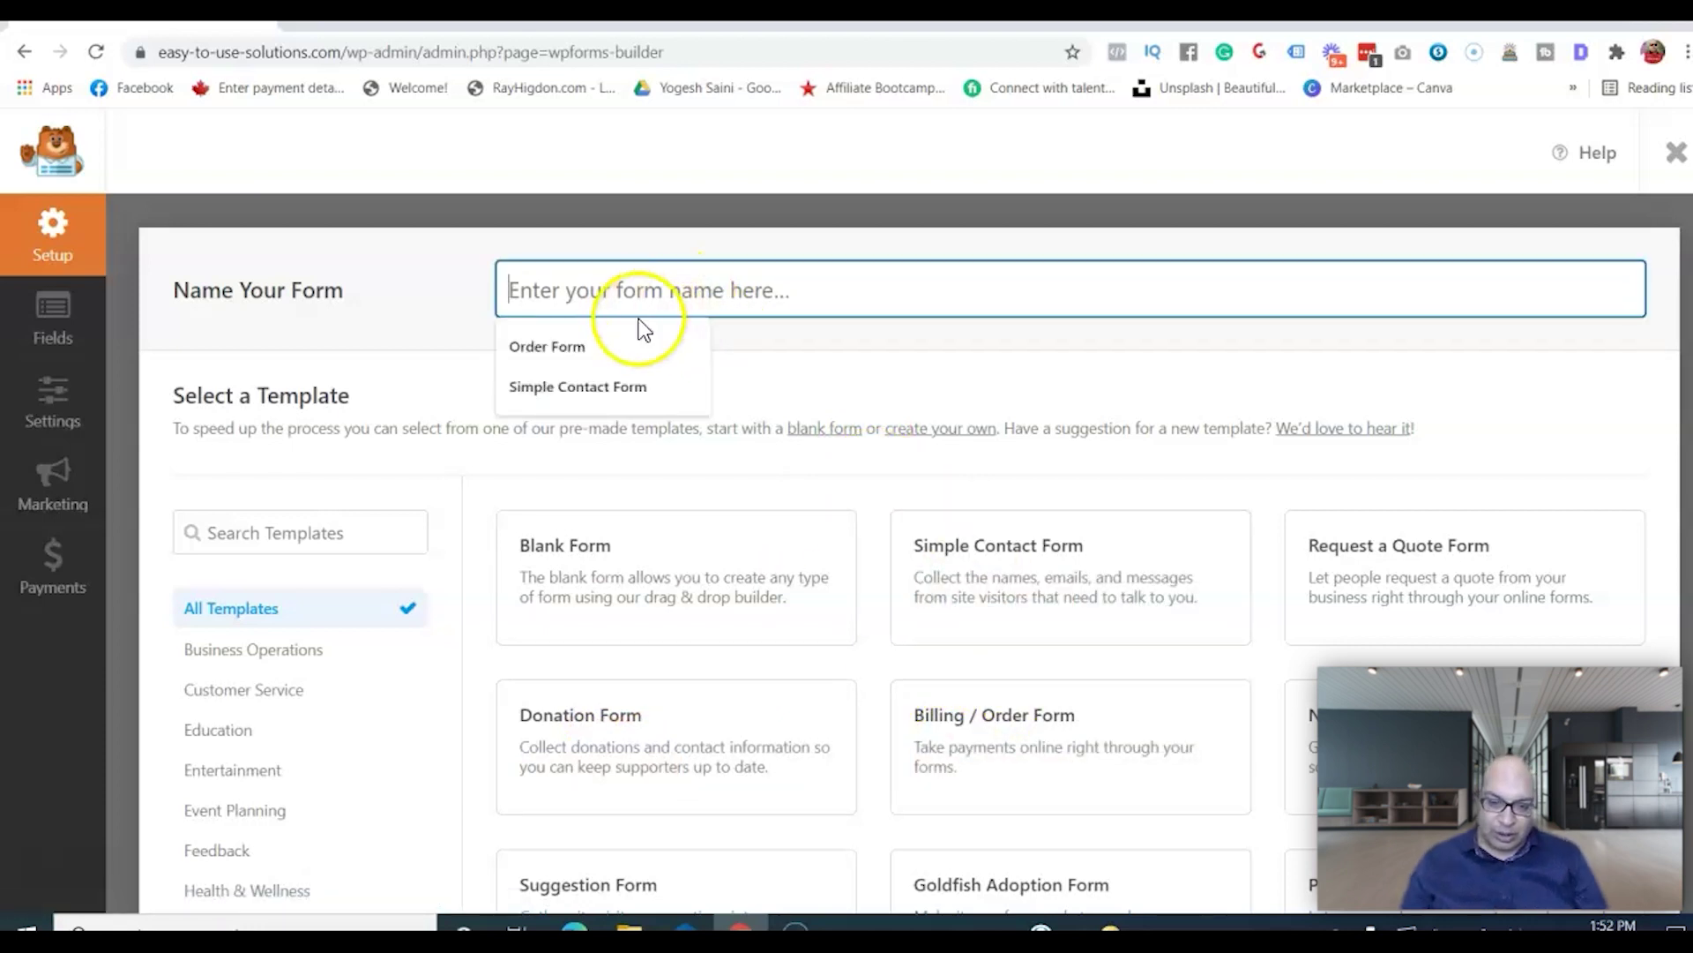
left_click(629, 340)
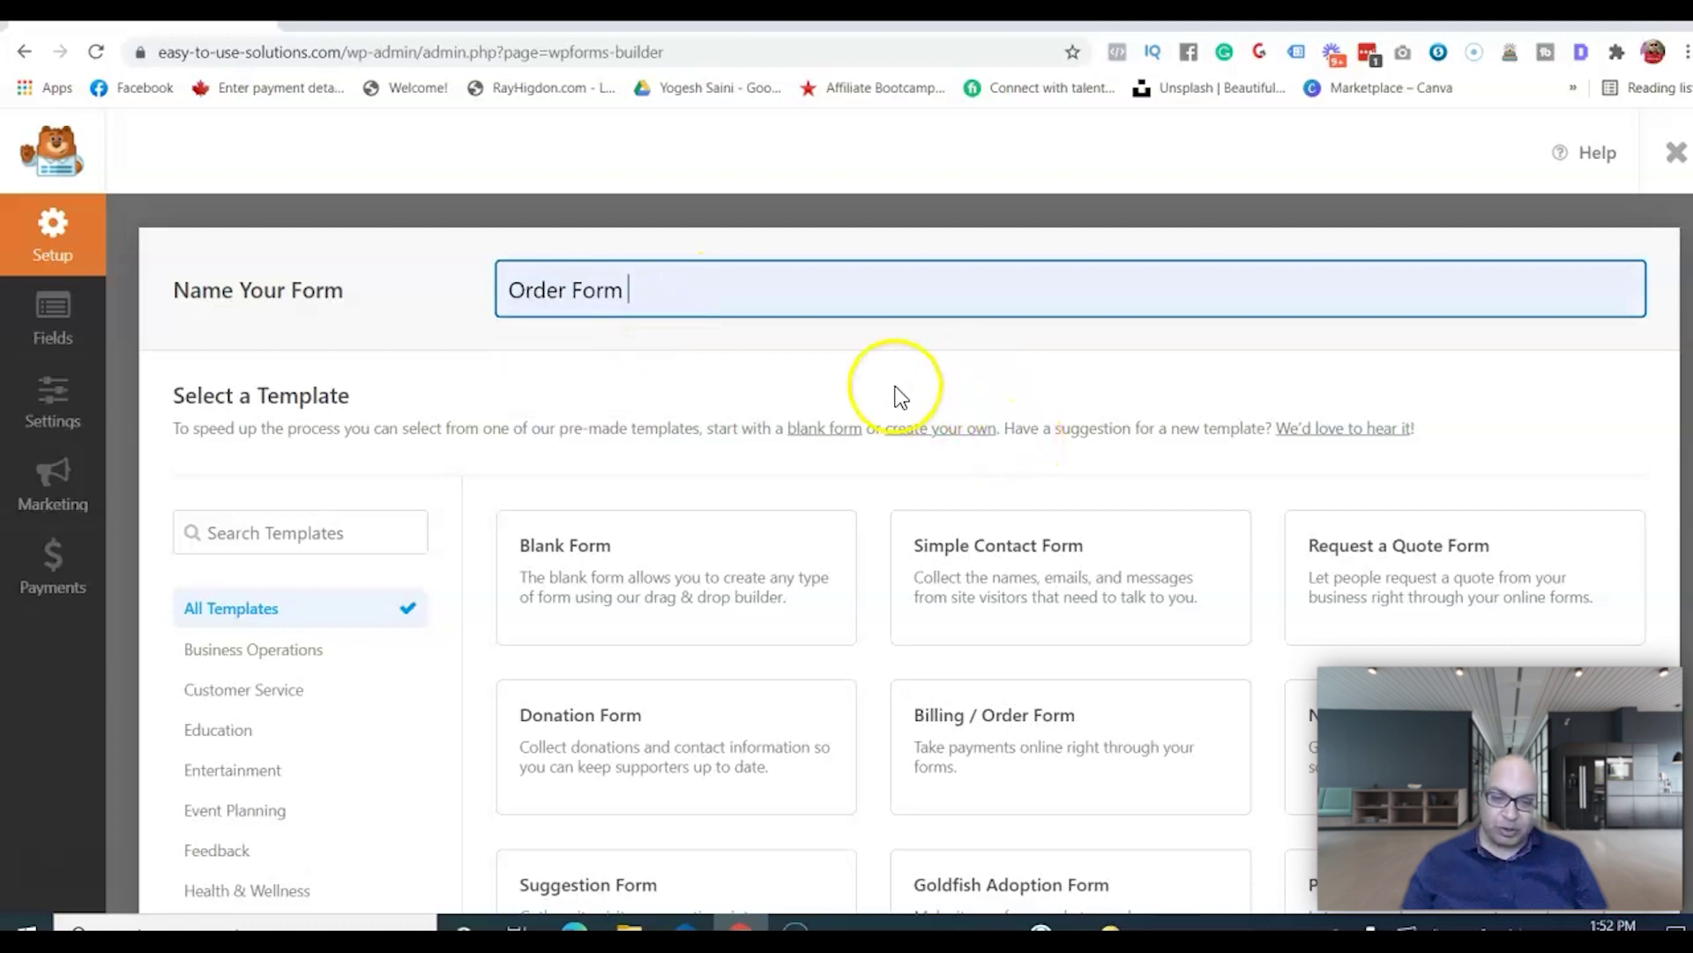
mouse_move(1041, 723)
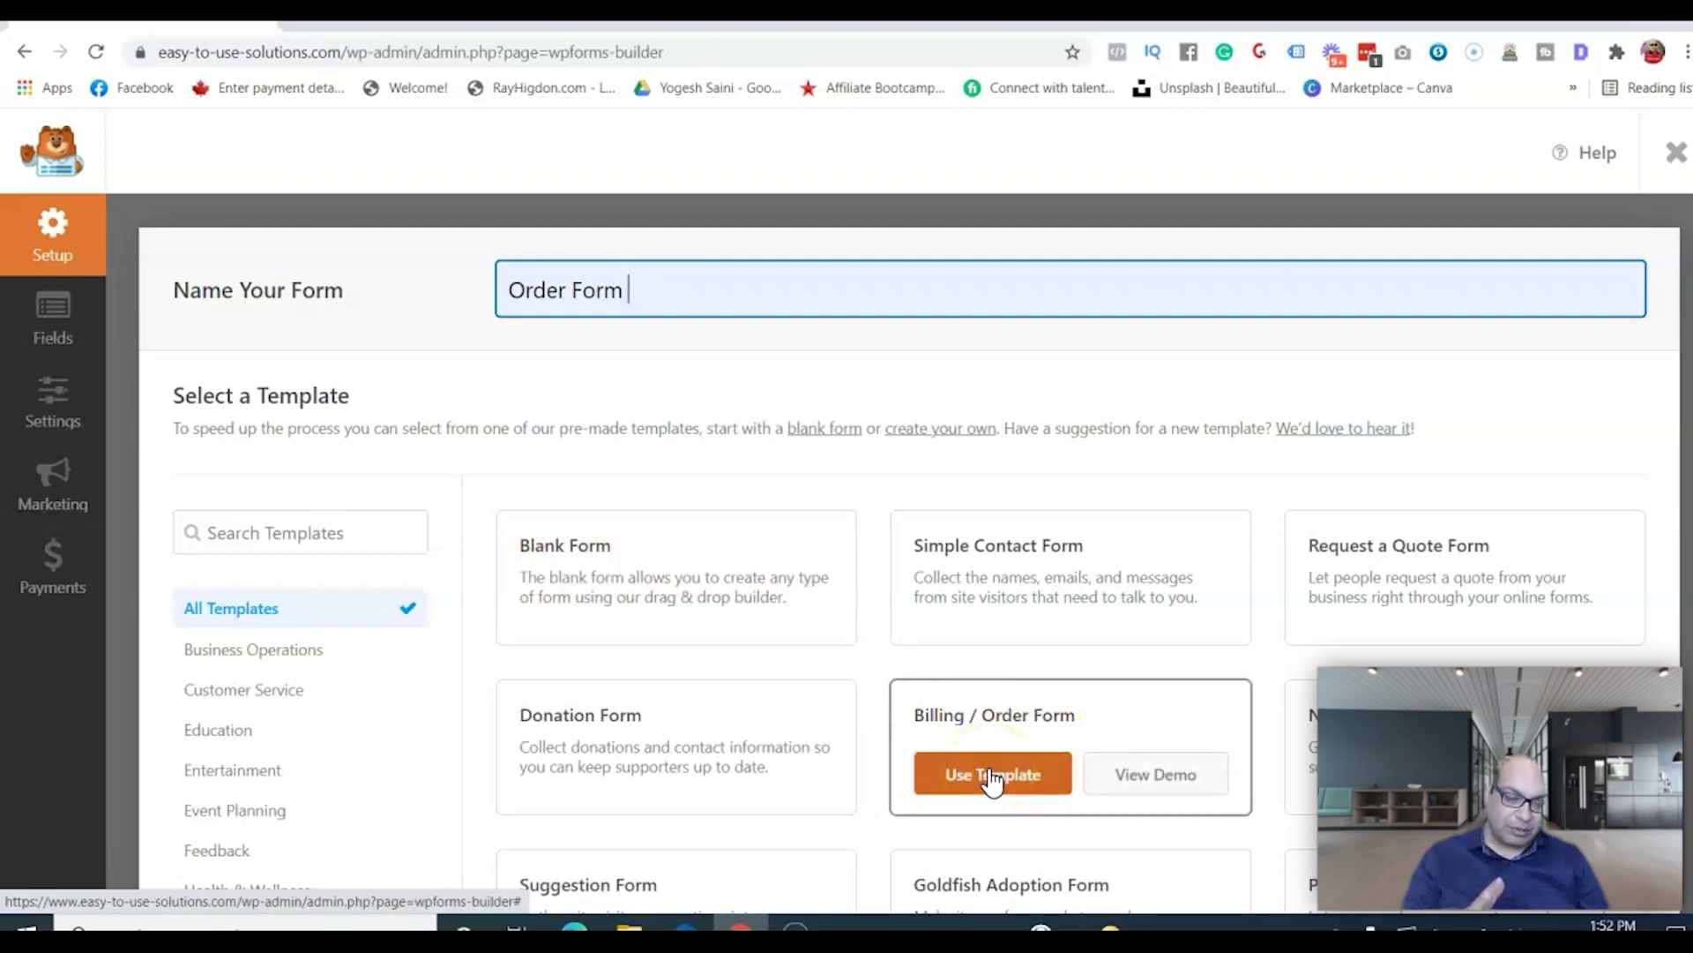
left_click(990, 773)
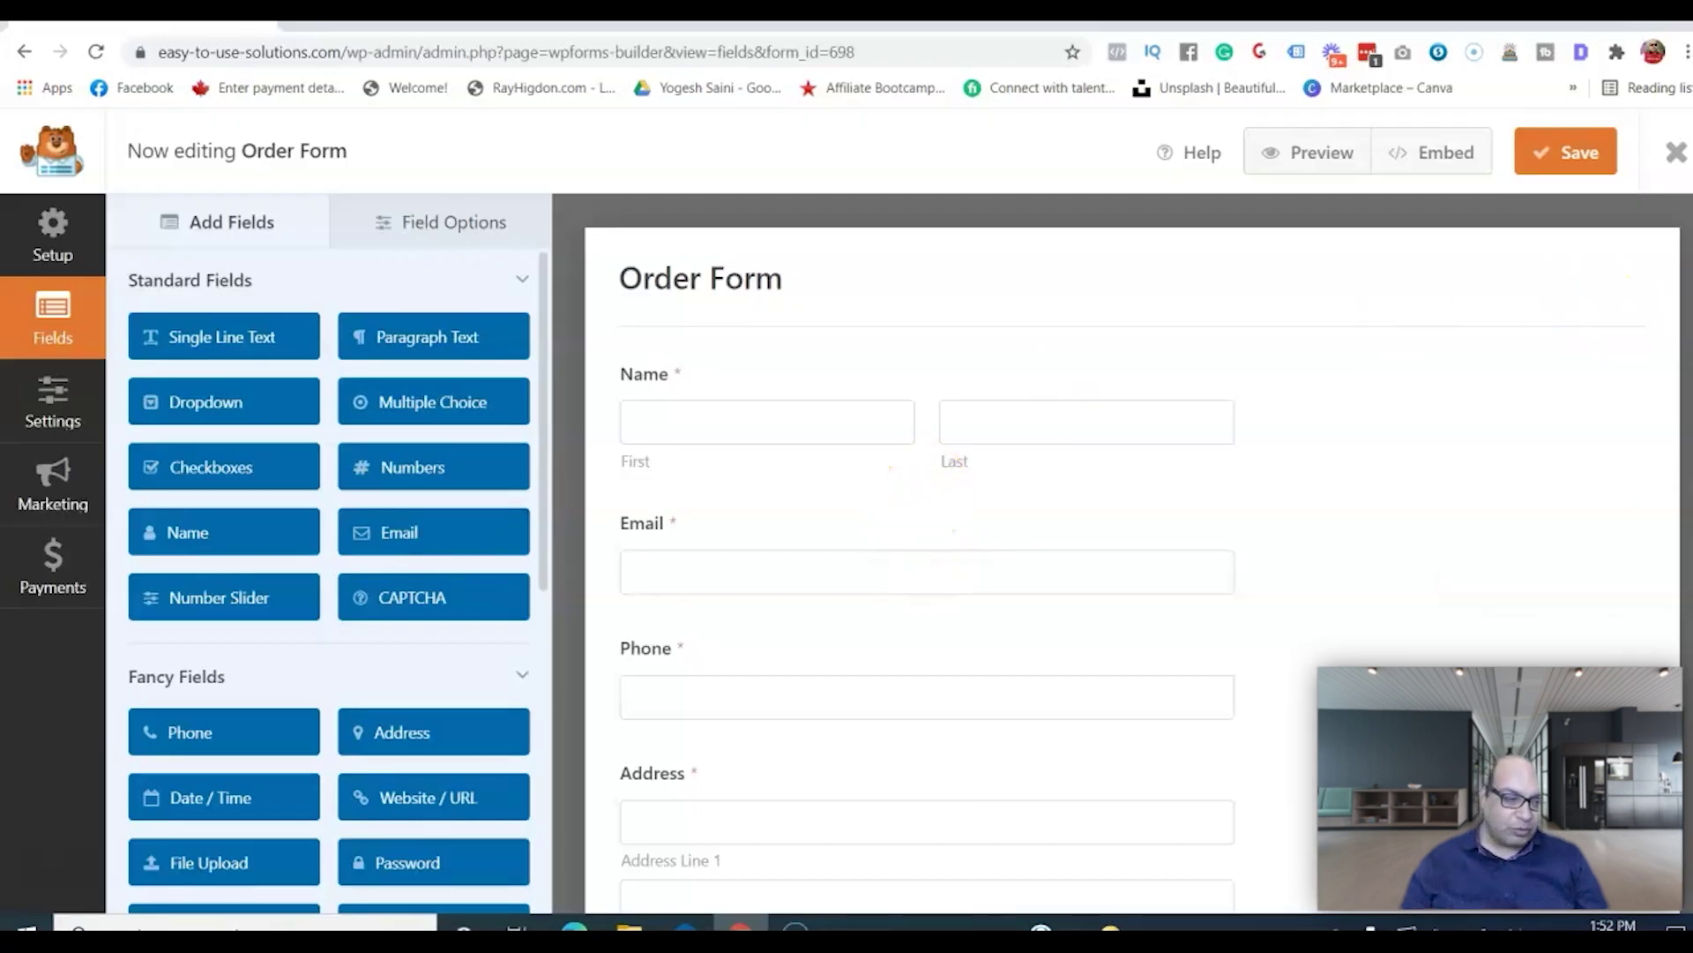
Make the Phone field optional by turning off Required.
scroll(926, 553, "down", 7)
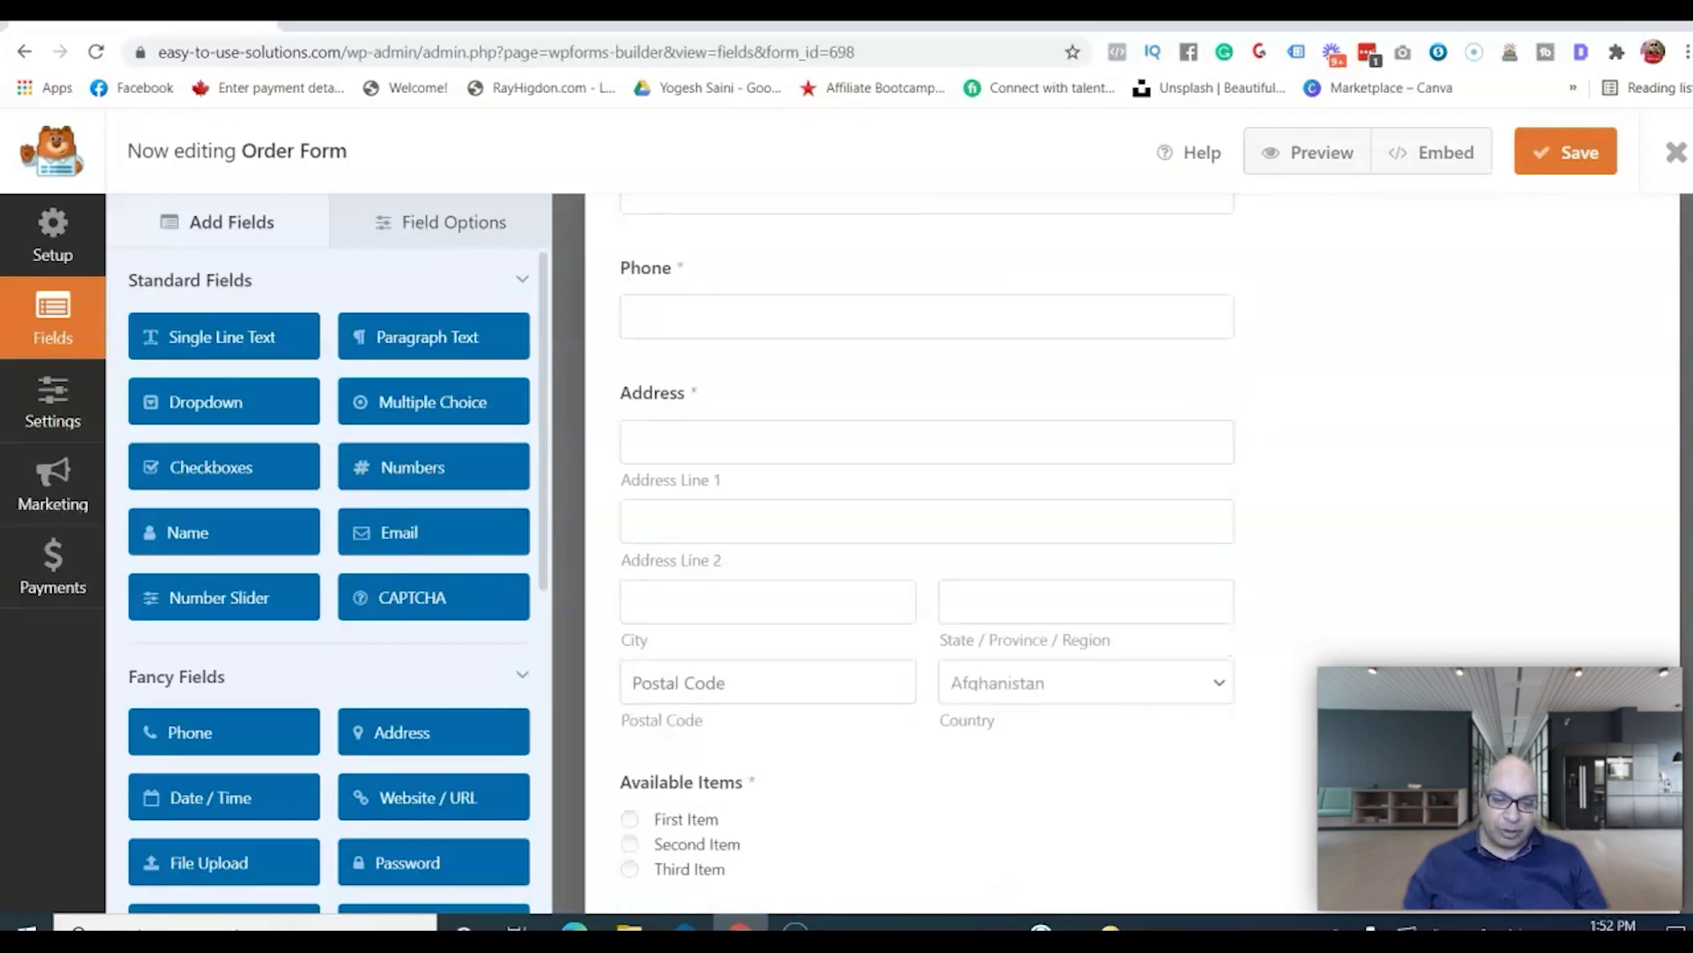
scroll(927, 530, "down", 2)
scroll(926, 529, "up", 4)
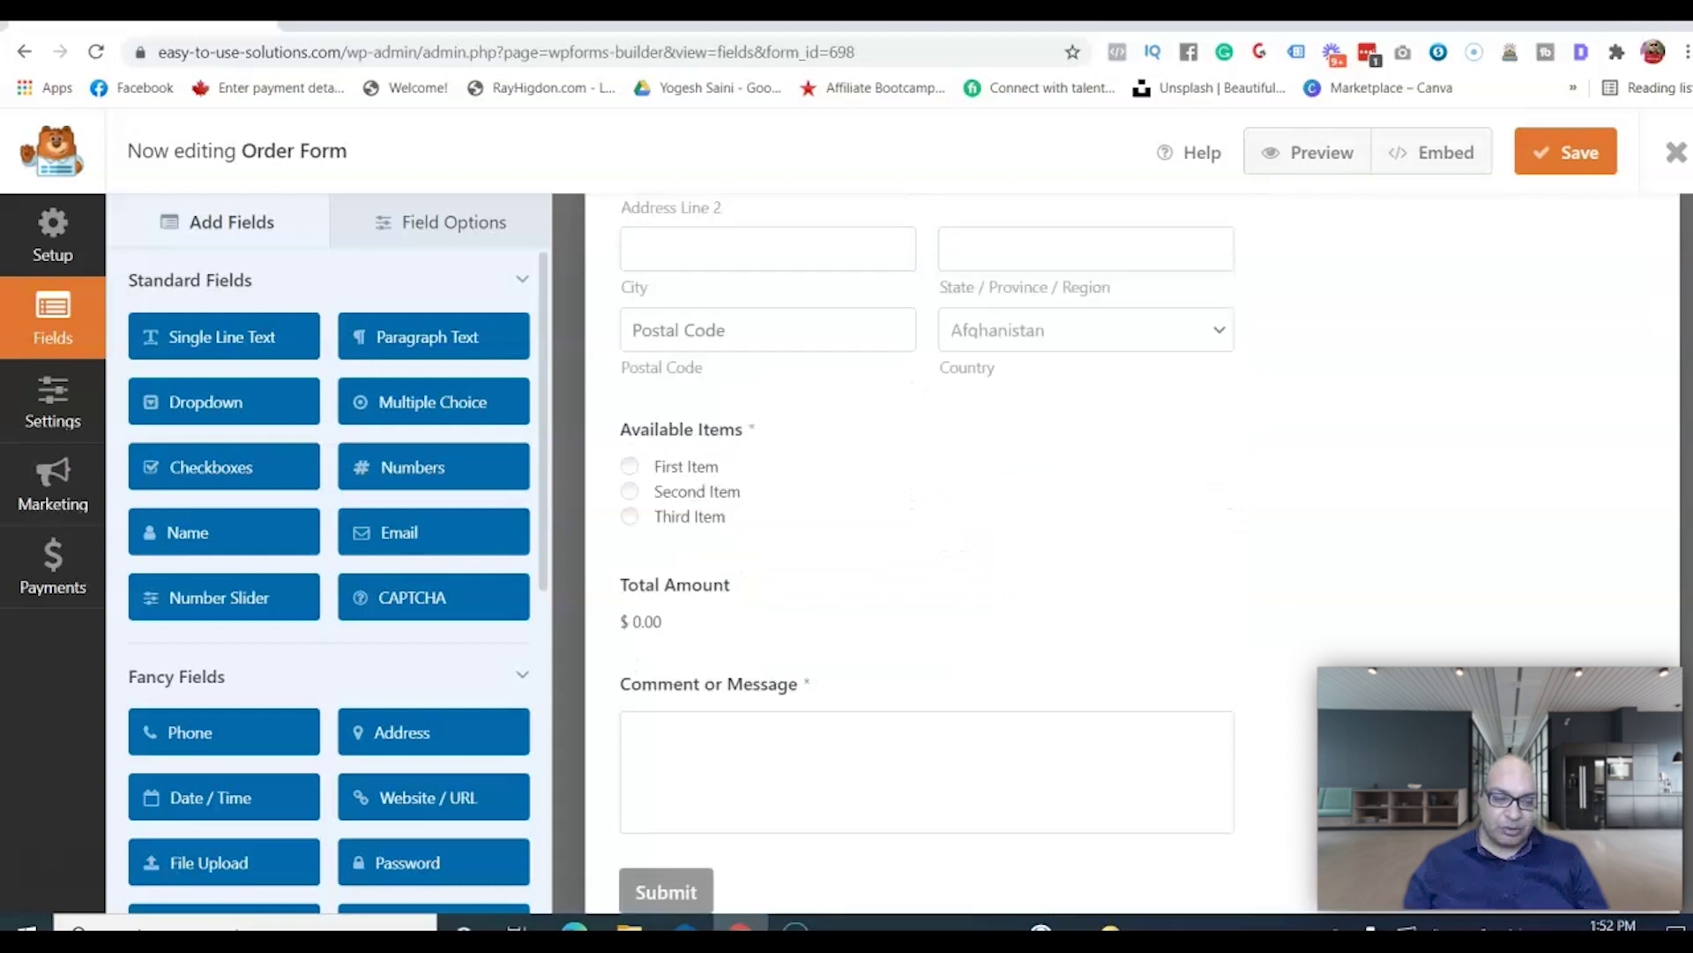
scroll(926, 554, "up", 5)
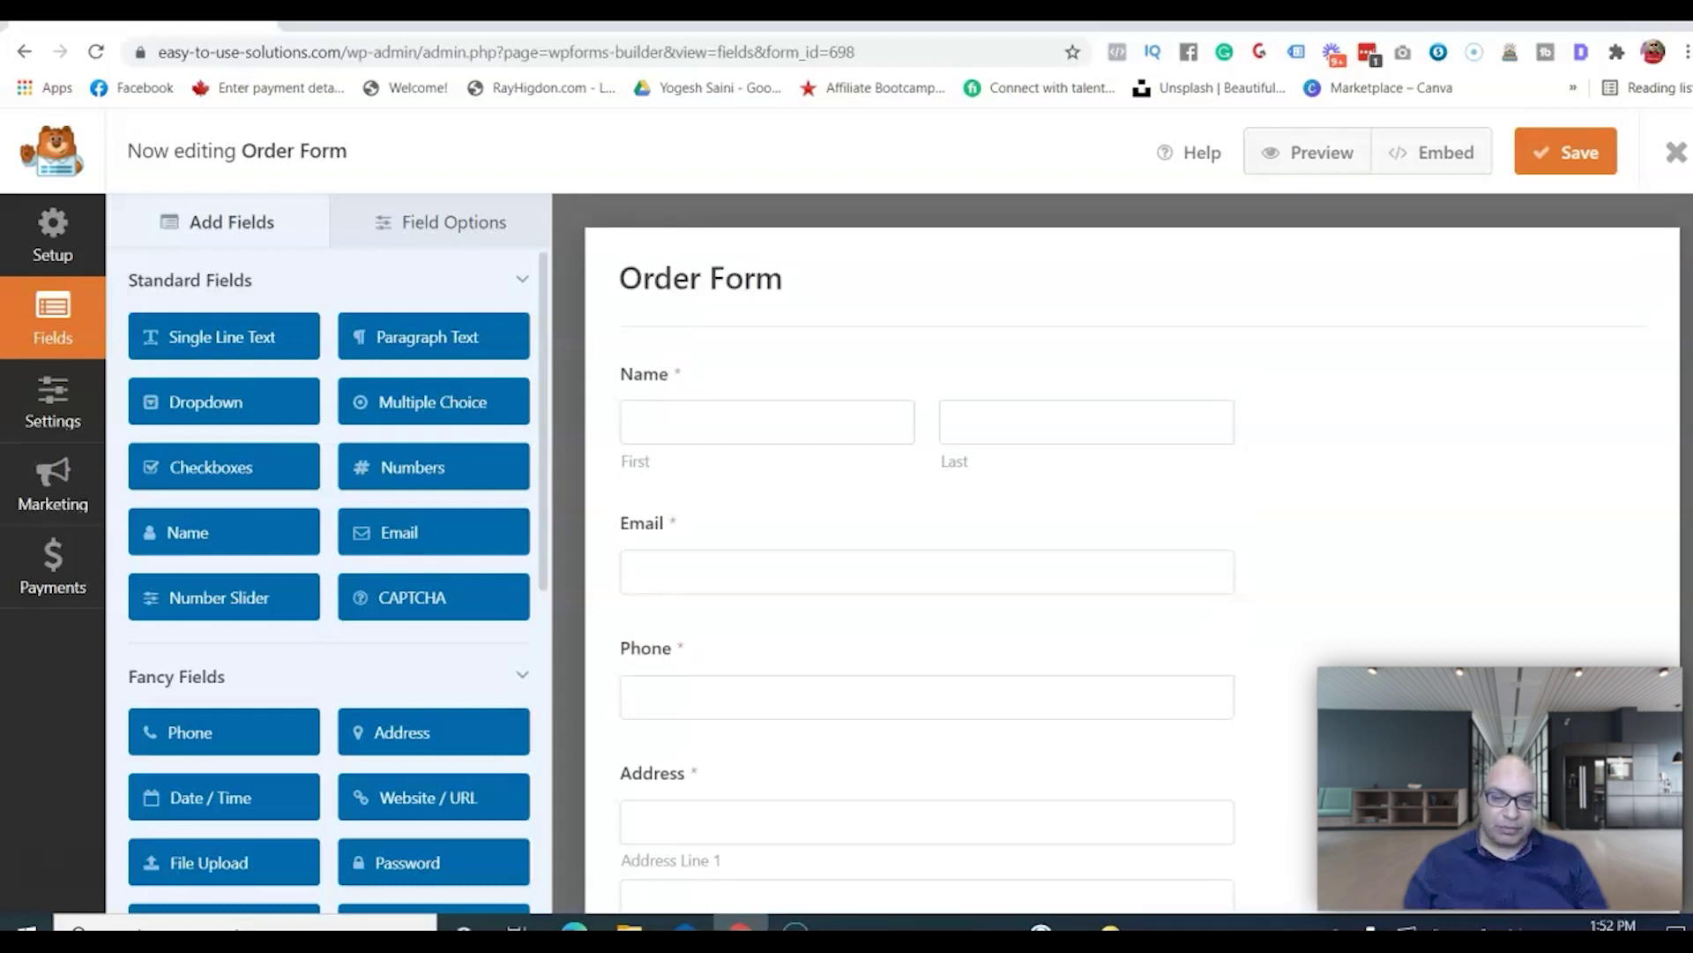
left_click(699, 396)
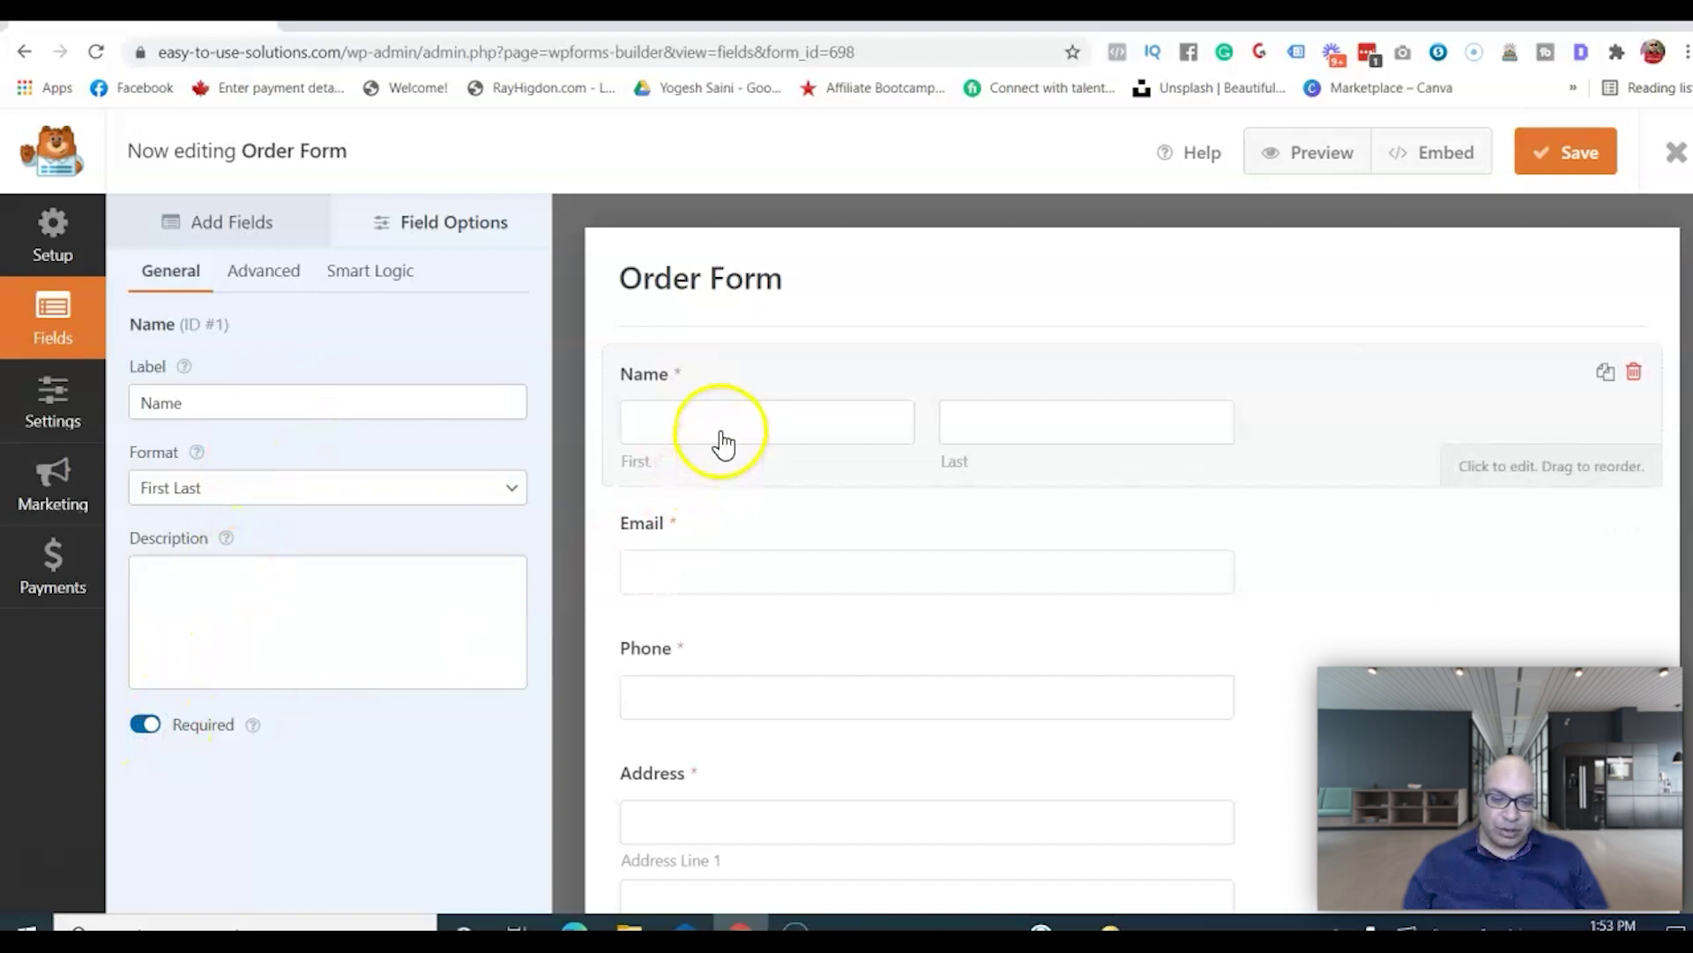
mouse_move(722, 436)
left_mouse_down()
mouse_move(718, 579)
mouse_move(711, 397)
mouse_move(718, 469)
left_mouse_up()
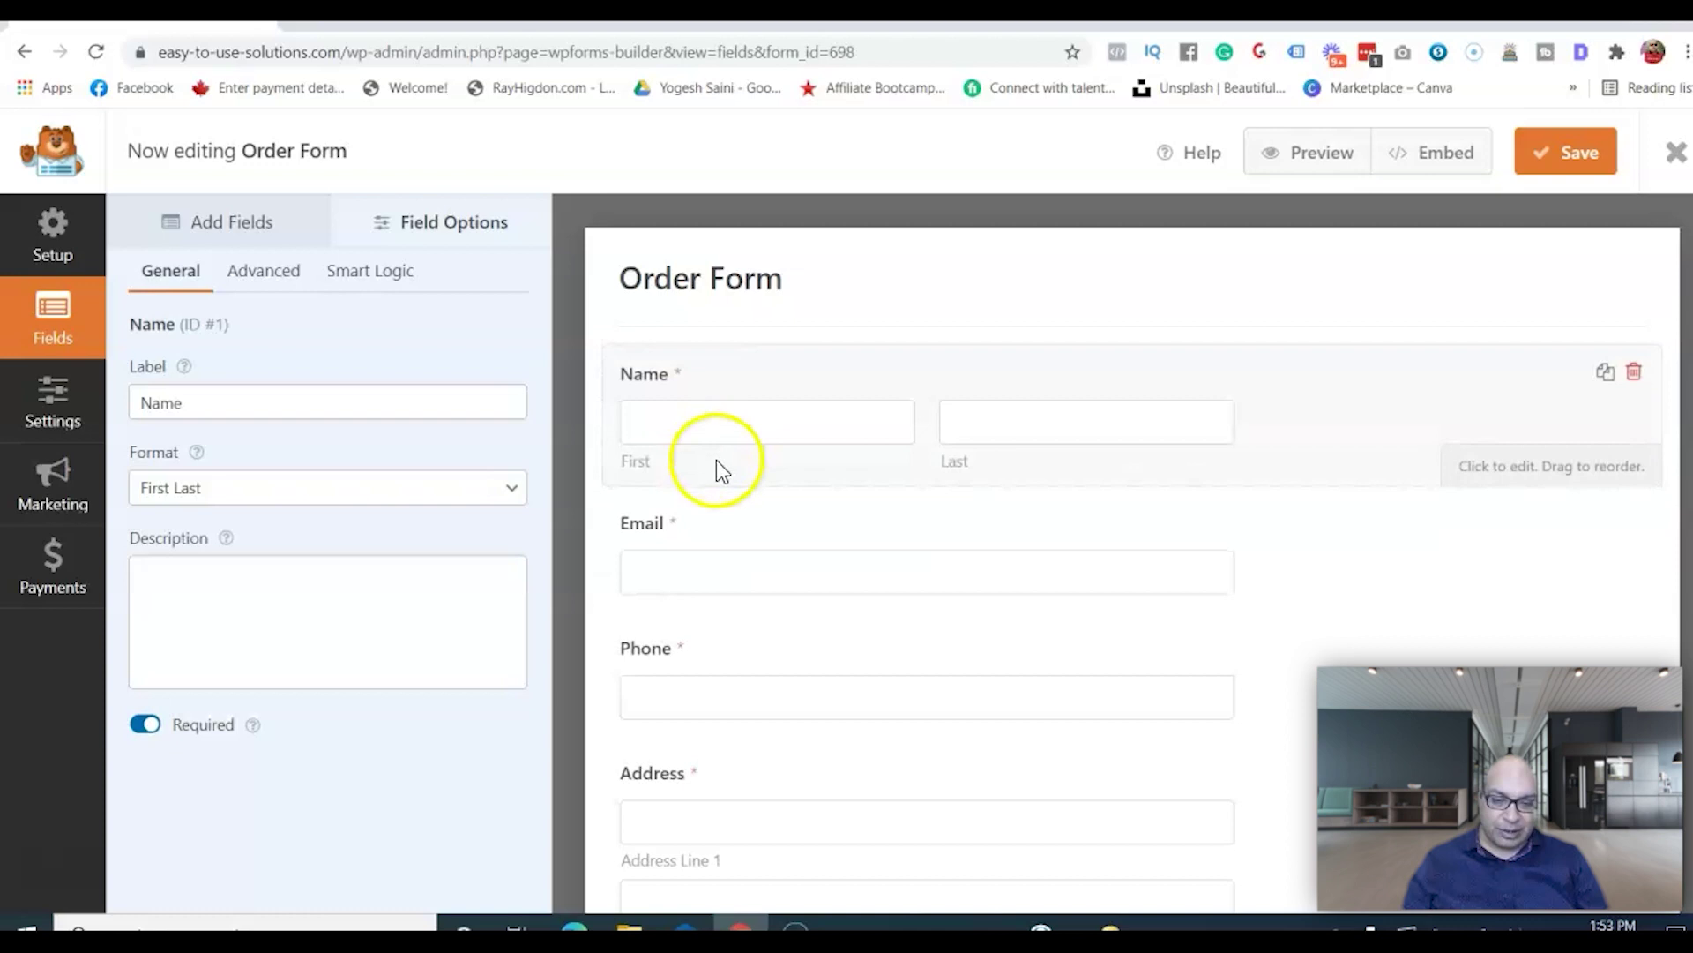
left_click(696, 678)
left_click(144, 724)
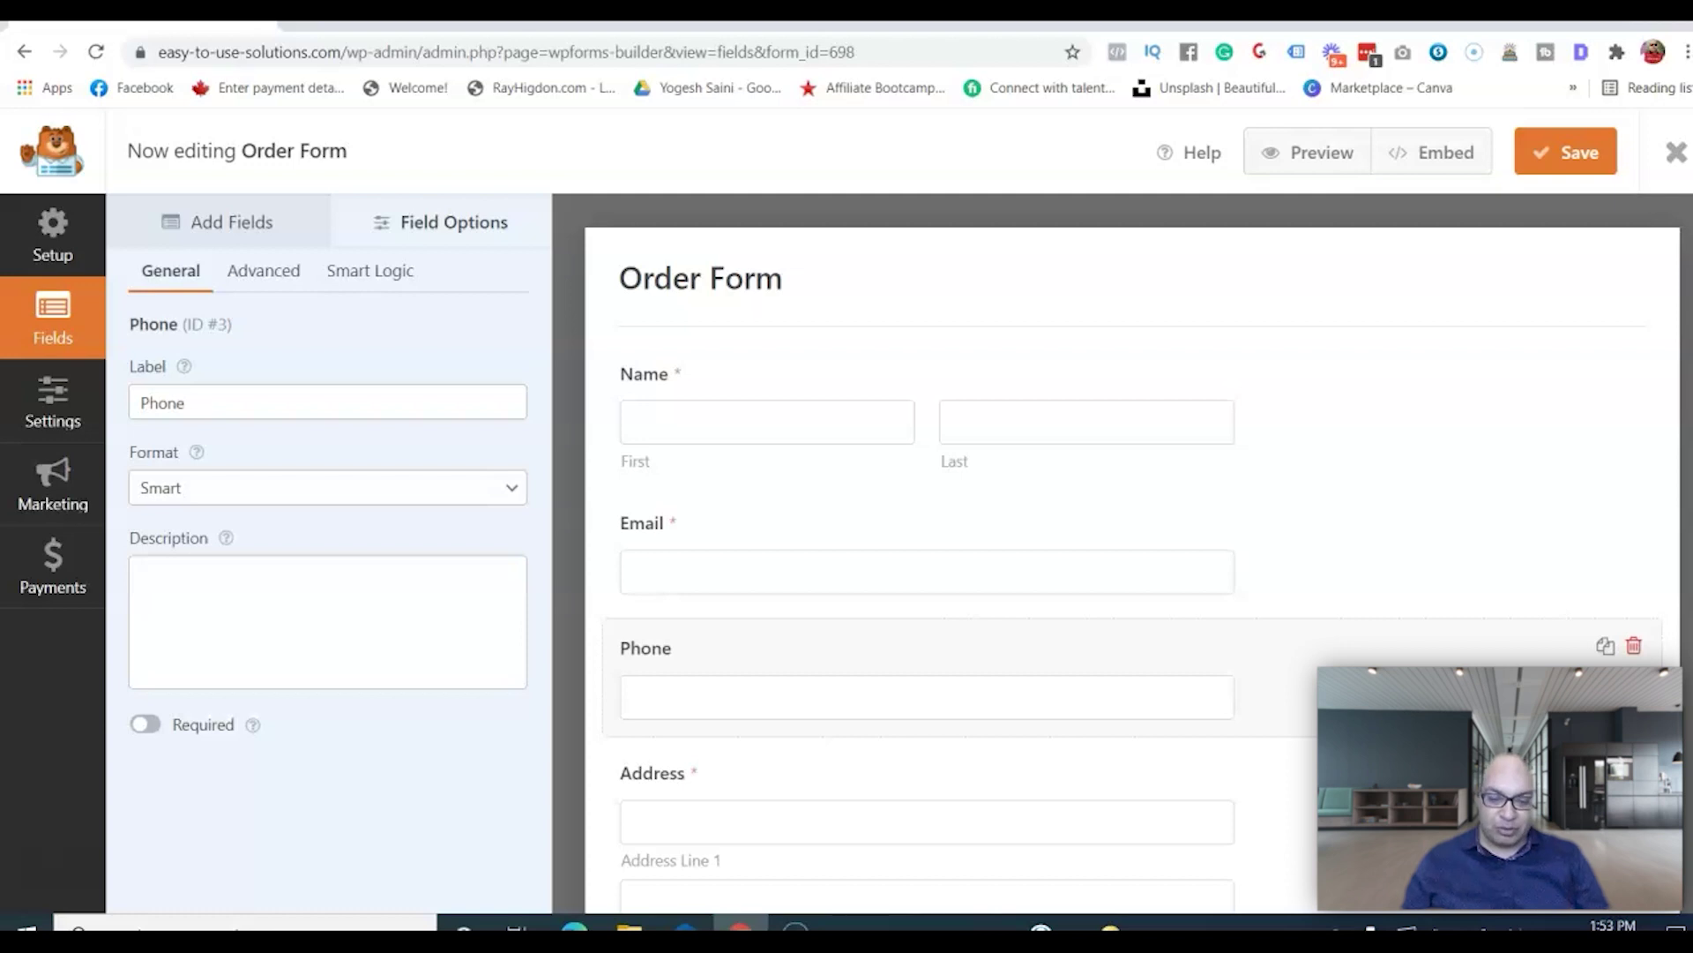
Set the Phone field's format to International.
scroll(1132, 555, "down", 4)
scroll(904, 380, "down", 2)
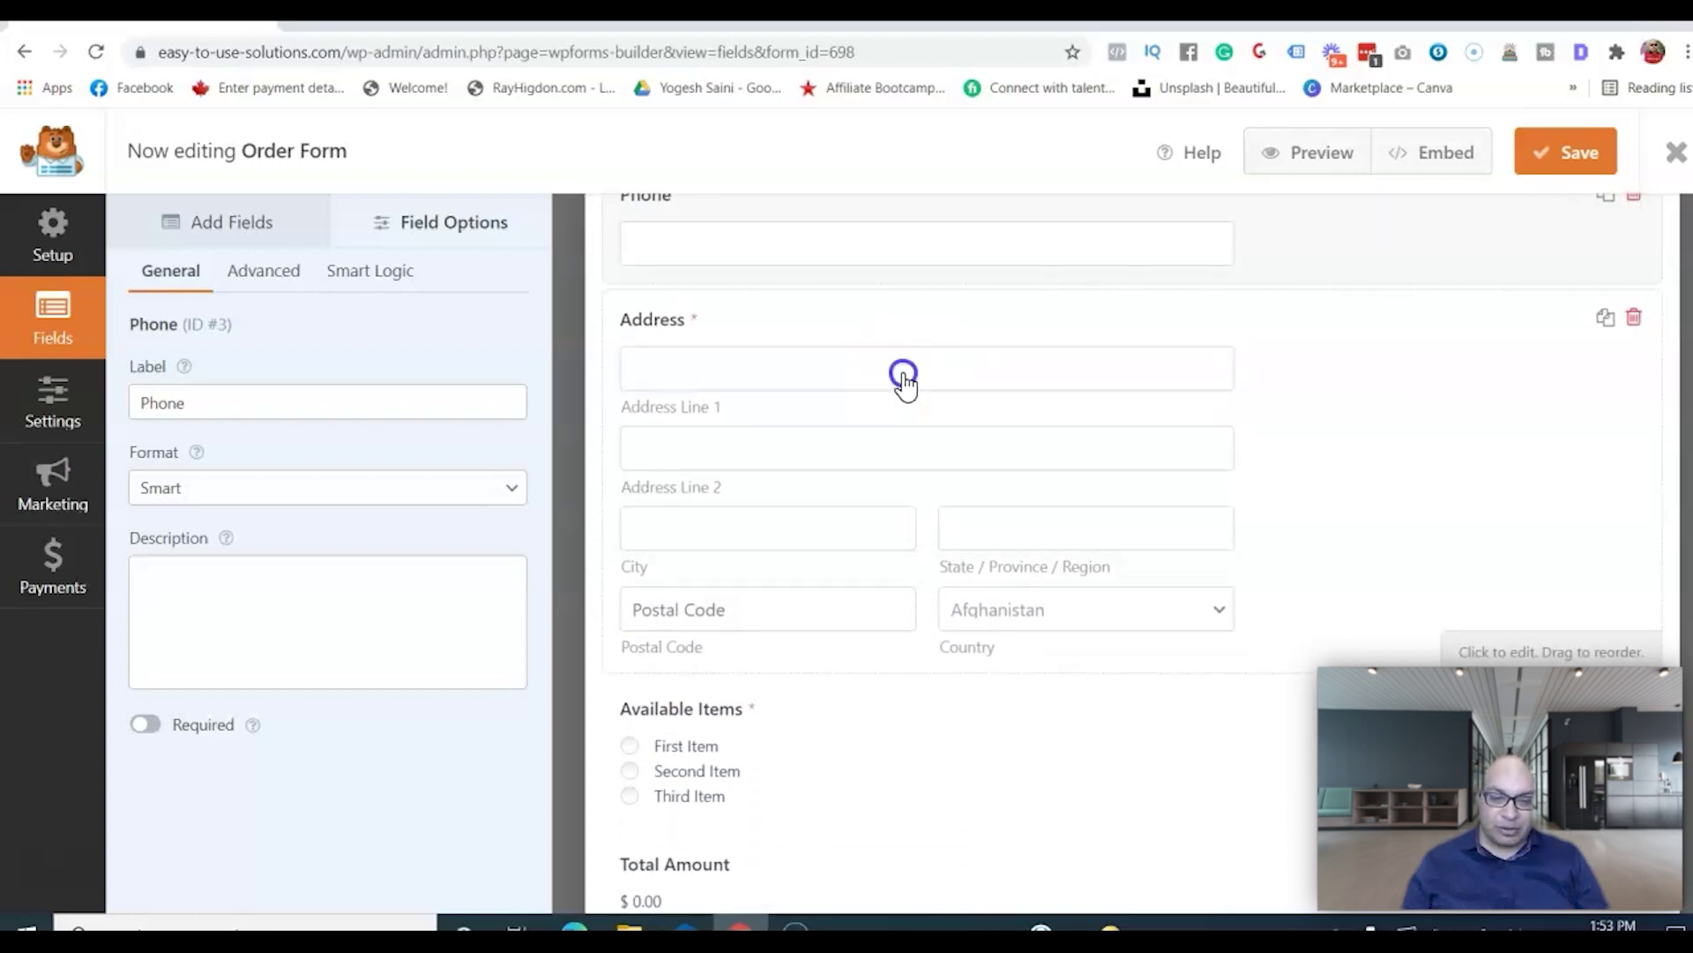
left_click(904, 378)
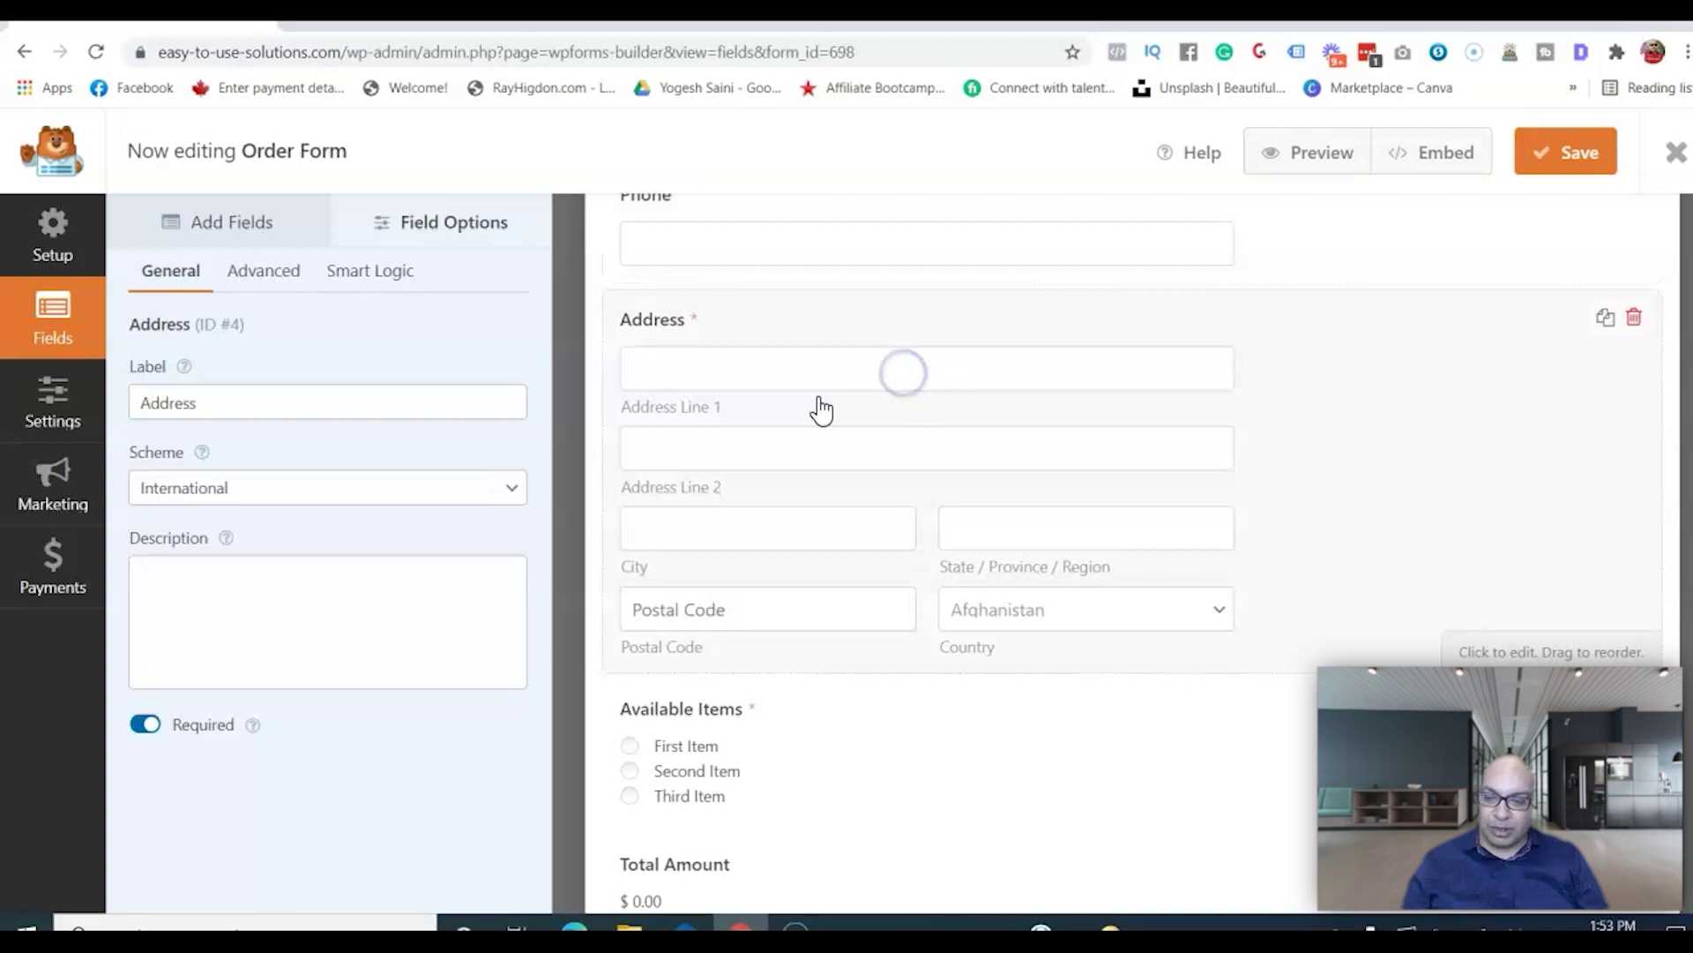
left_click(1007, 254)
left_click(197, 487)
left_click(201, 595)
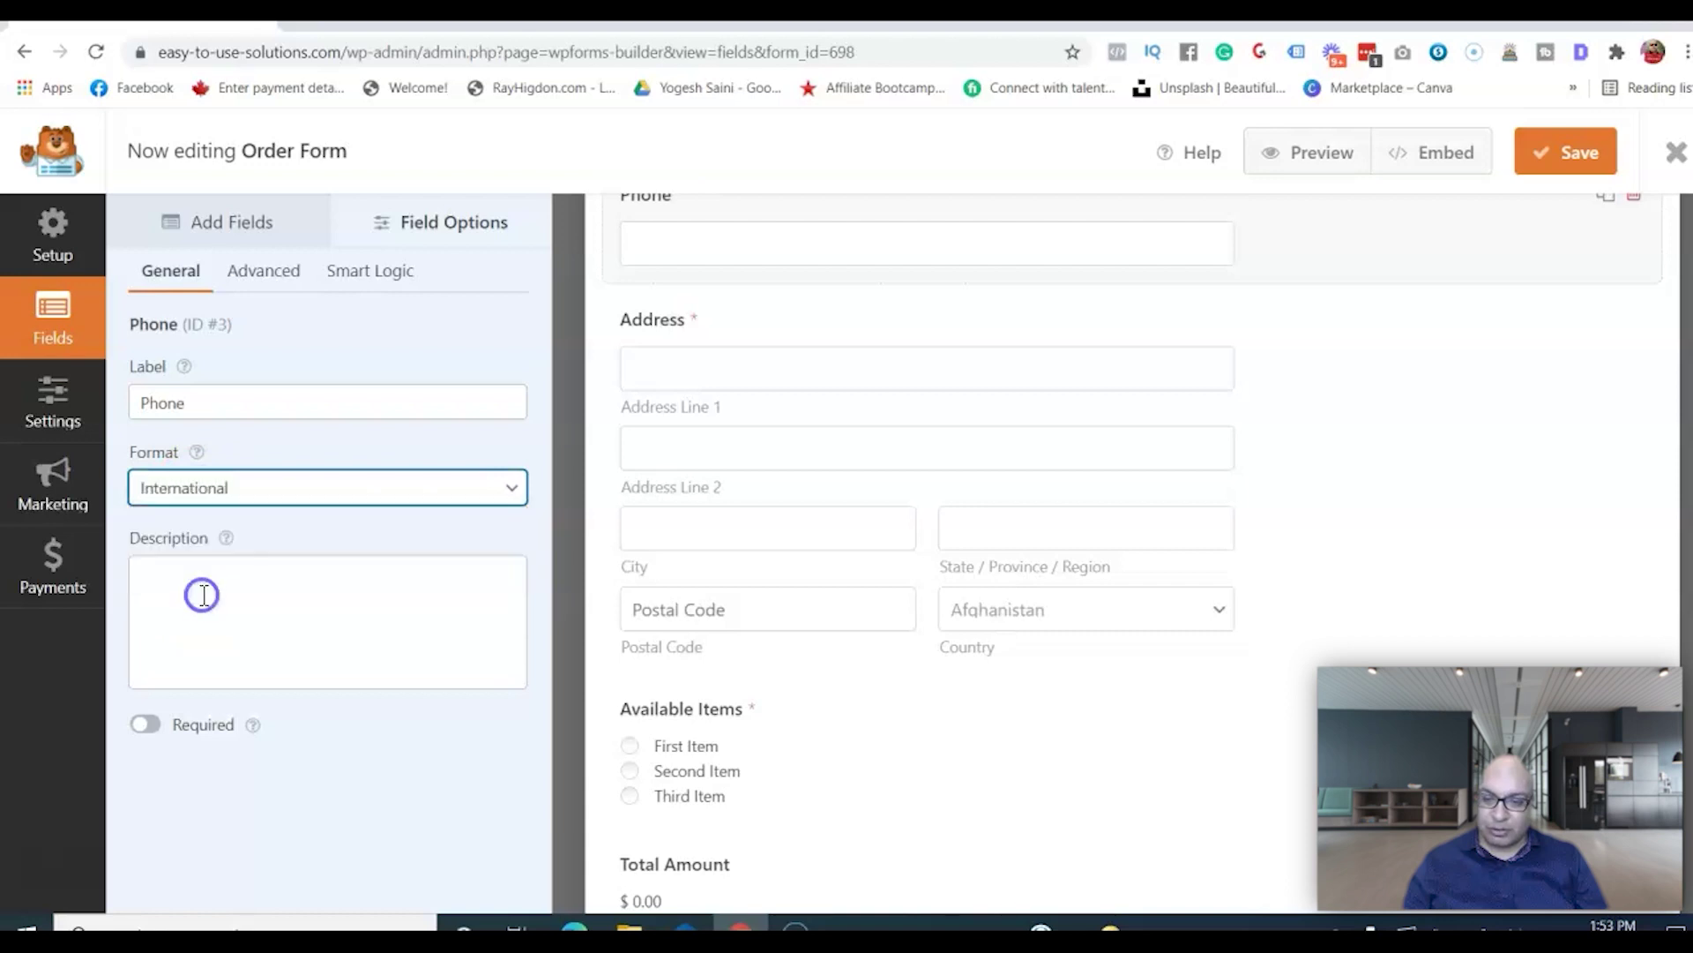
scroll(1024, 556, "down", 2)
Relabel the Available Items field 'Chrome Extension' and rename its first choice '2 Chrome Extension'.
left_click(983, 548)
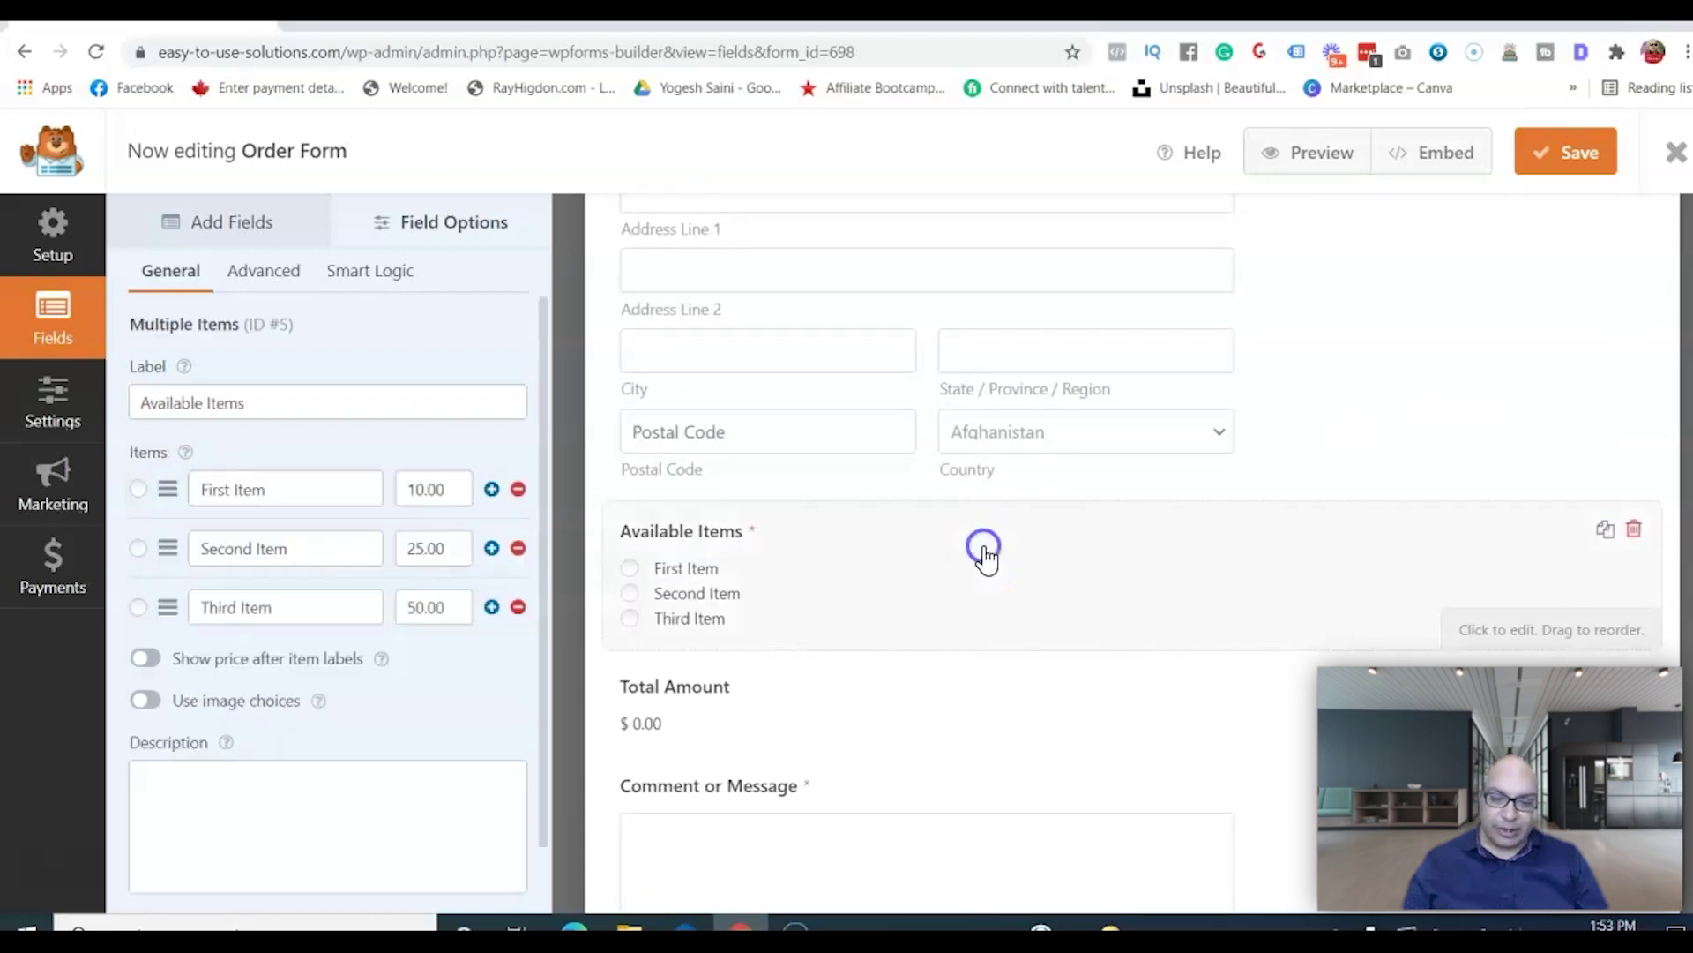
left_click(260, 402)
key("BackSpace")
key("BackSpace")
key("BackSpace")
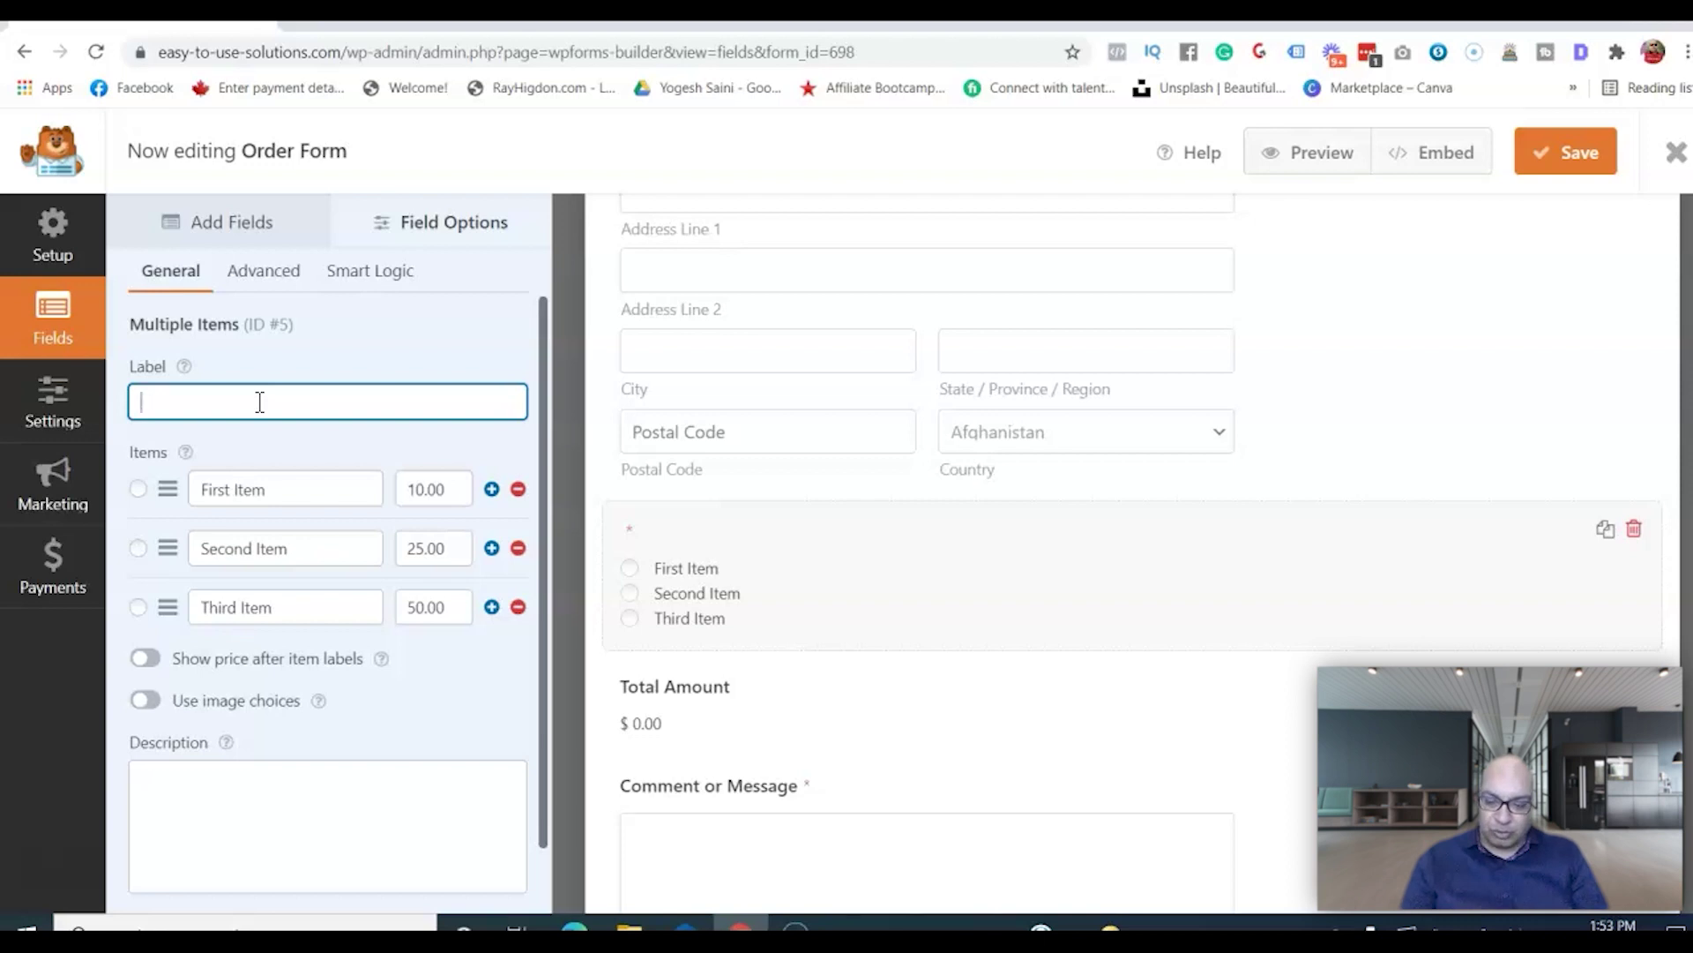
type("Chrome Extension")
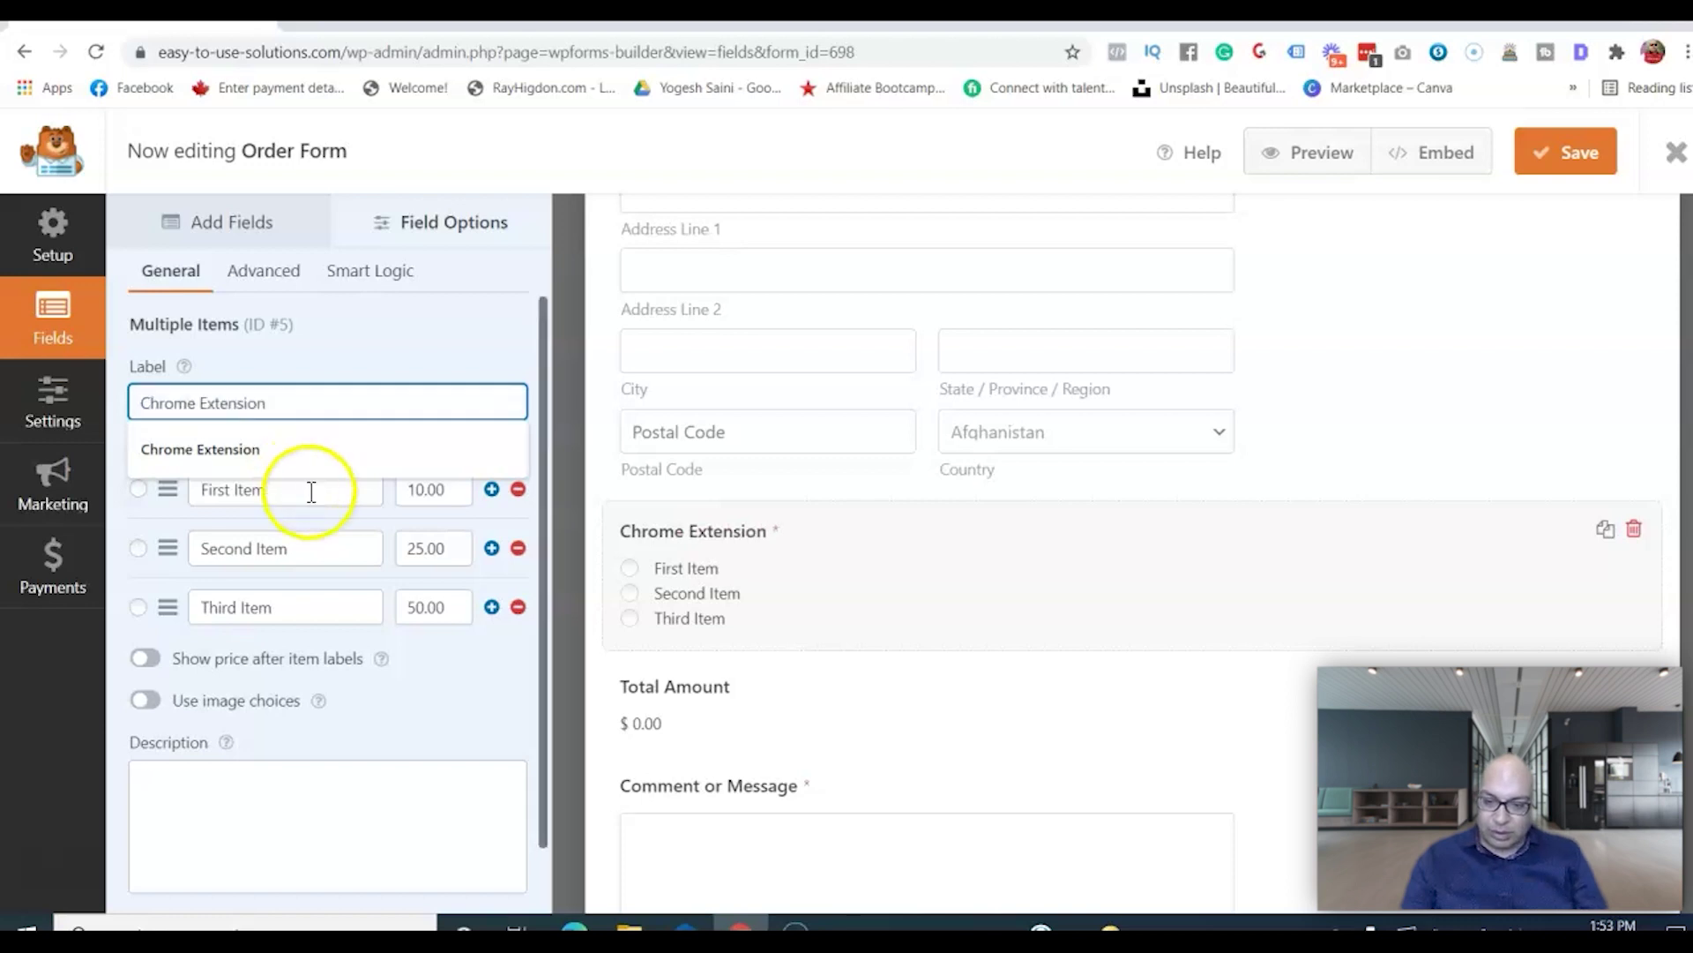
left_click(309, 491)
key("BackSpace")
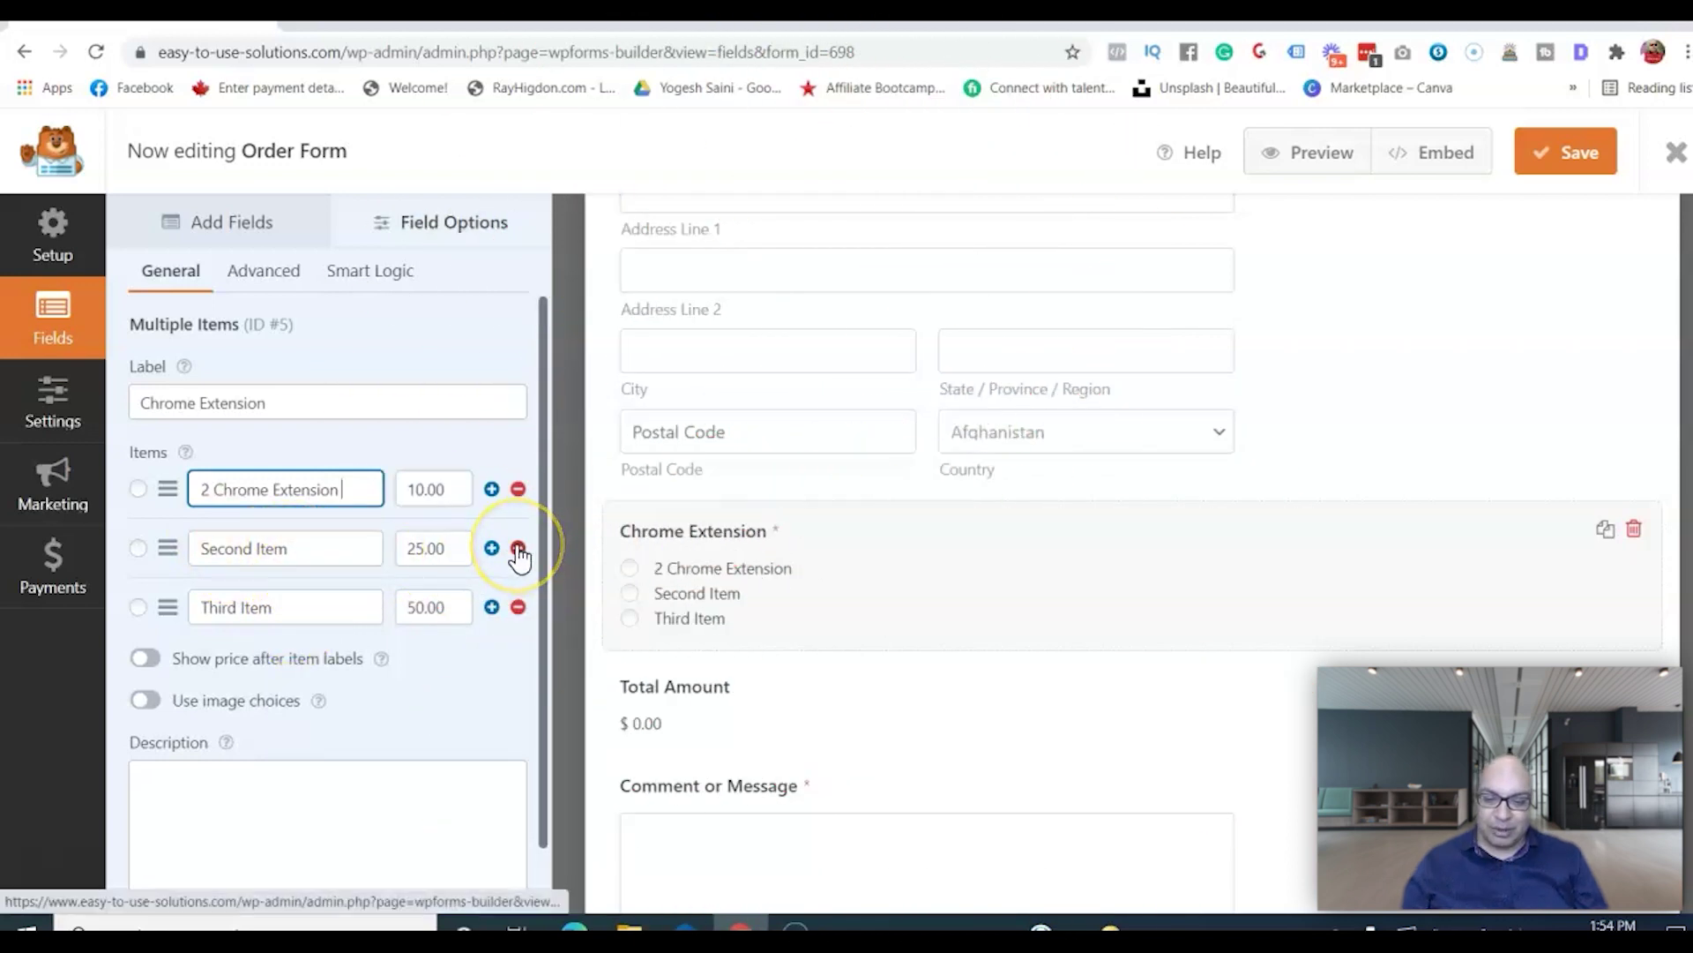
Delete the other choices, price the item at 27, and enable Show price and image choices.
left_click(518, 607)
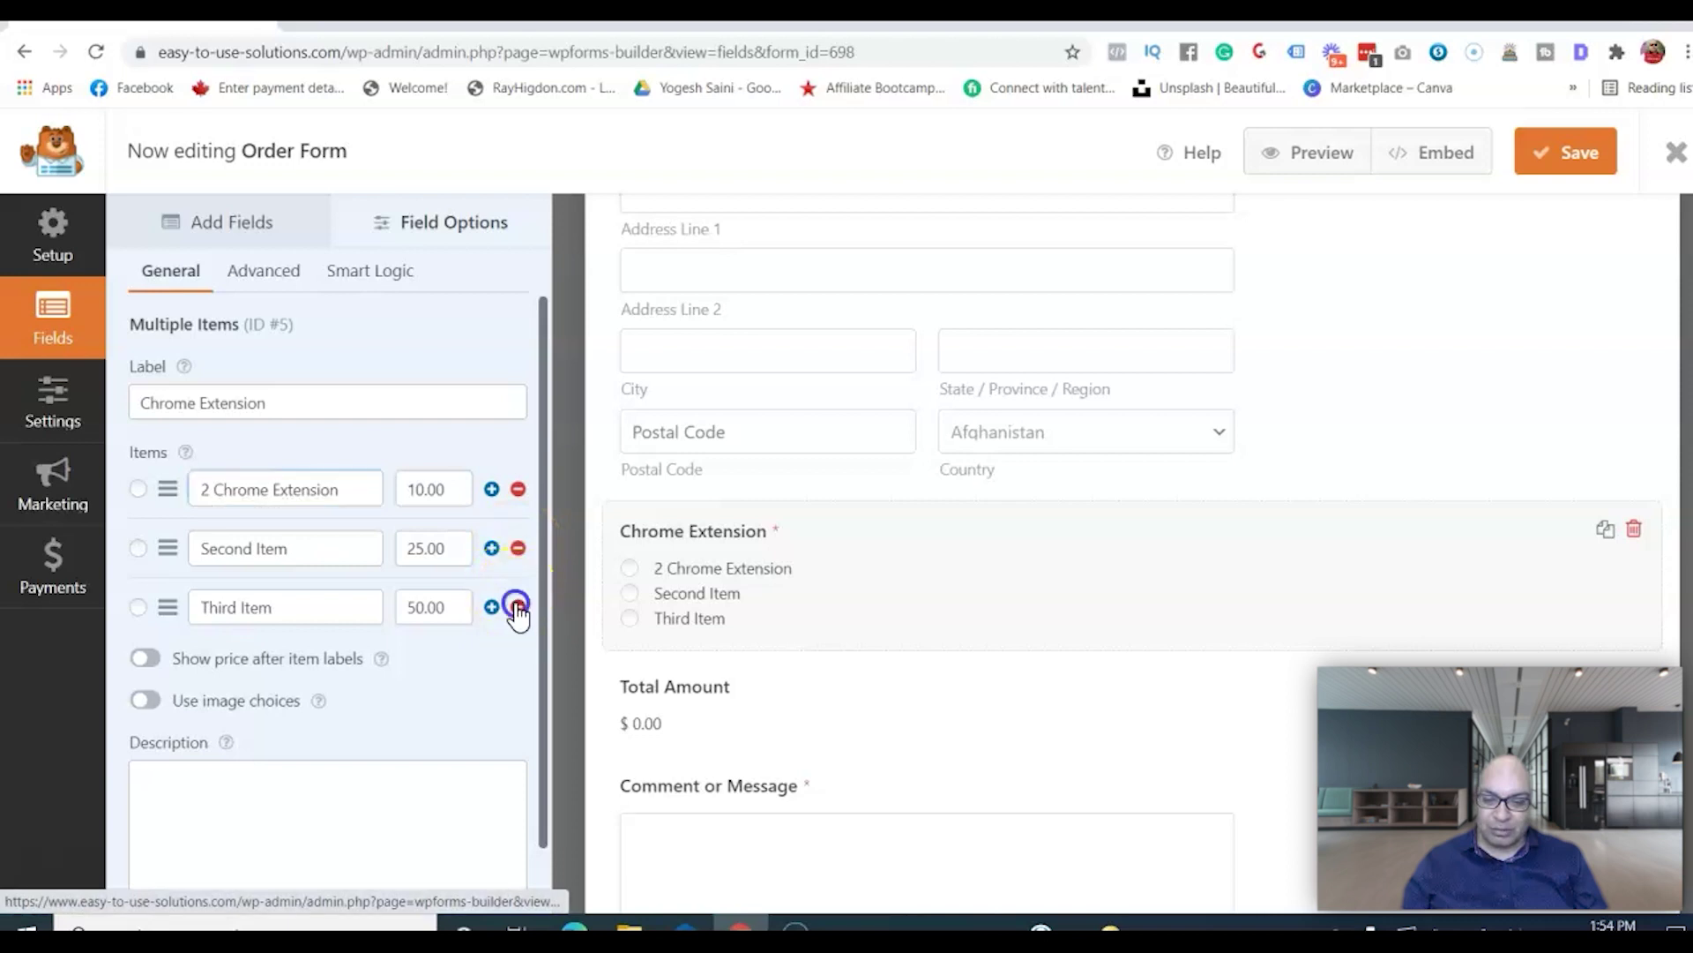
left_click(492, 548)
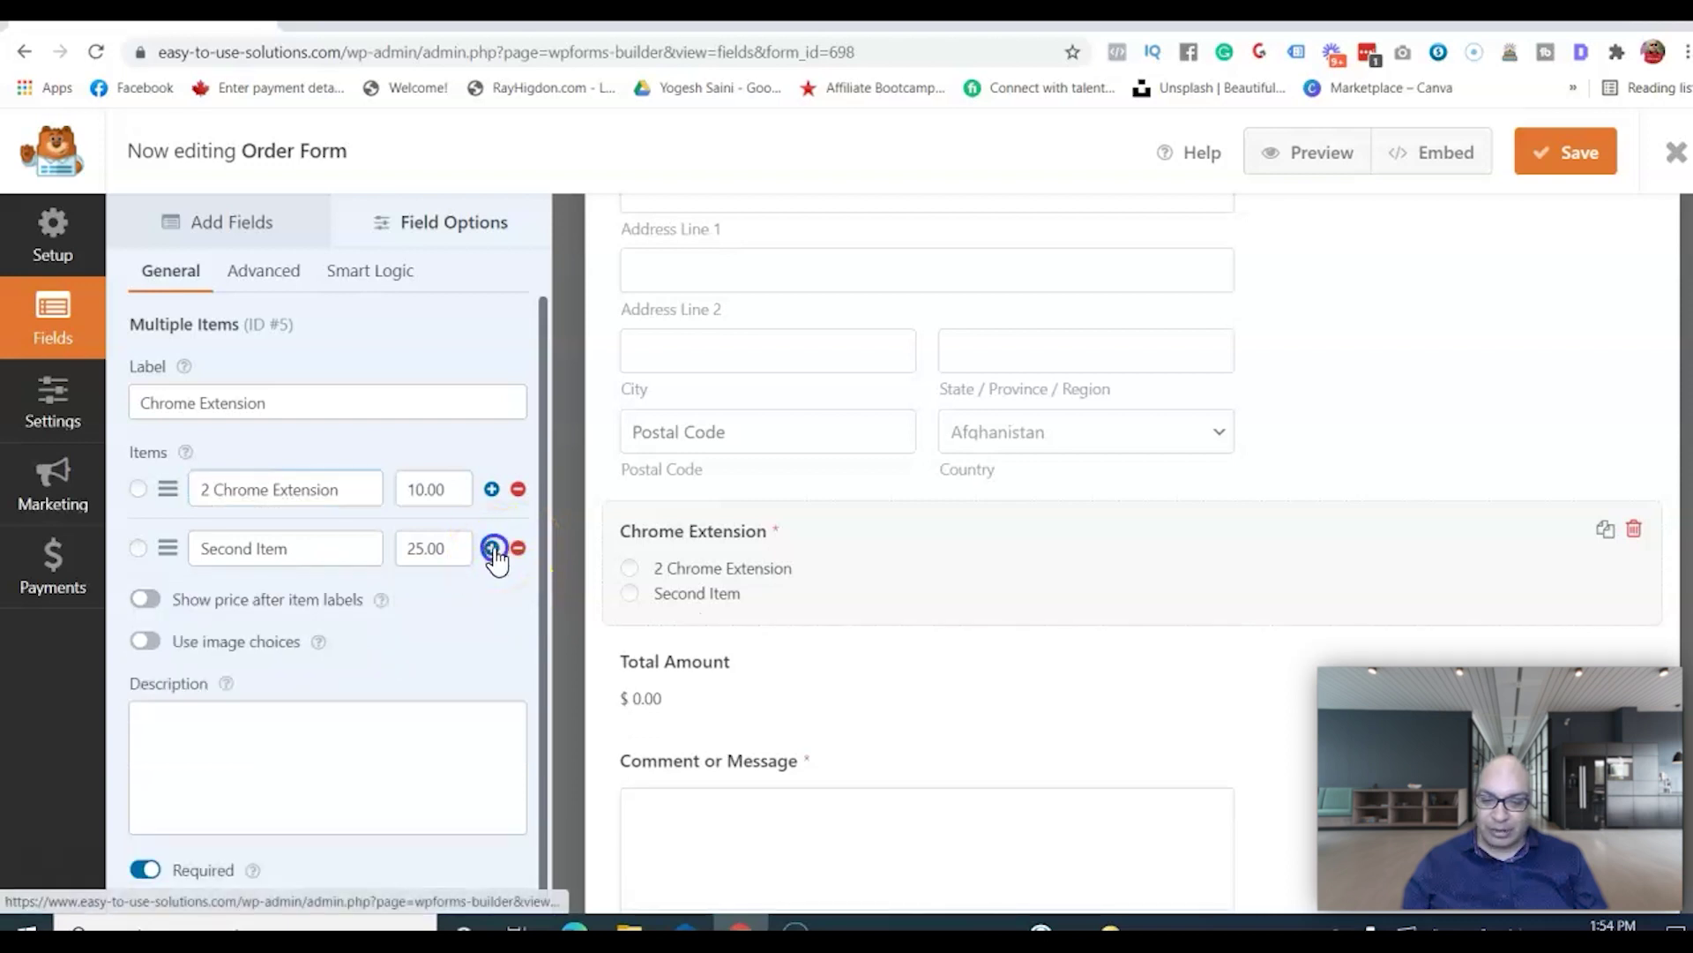
left_click(518, 607)
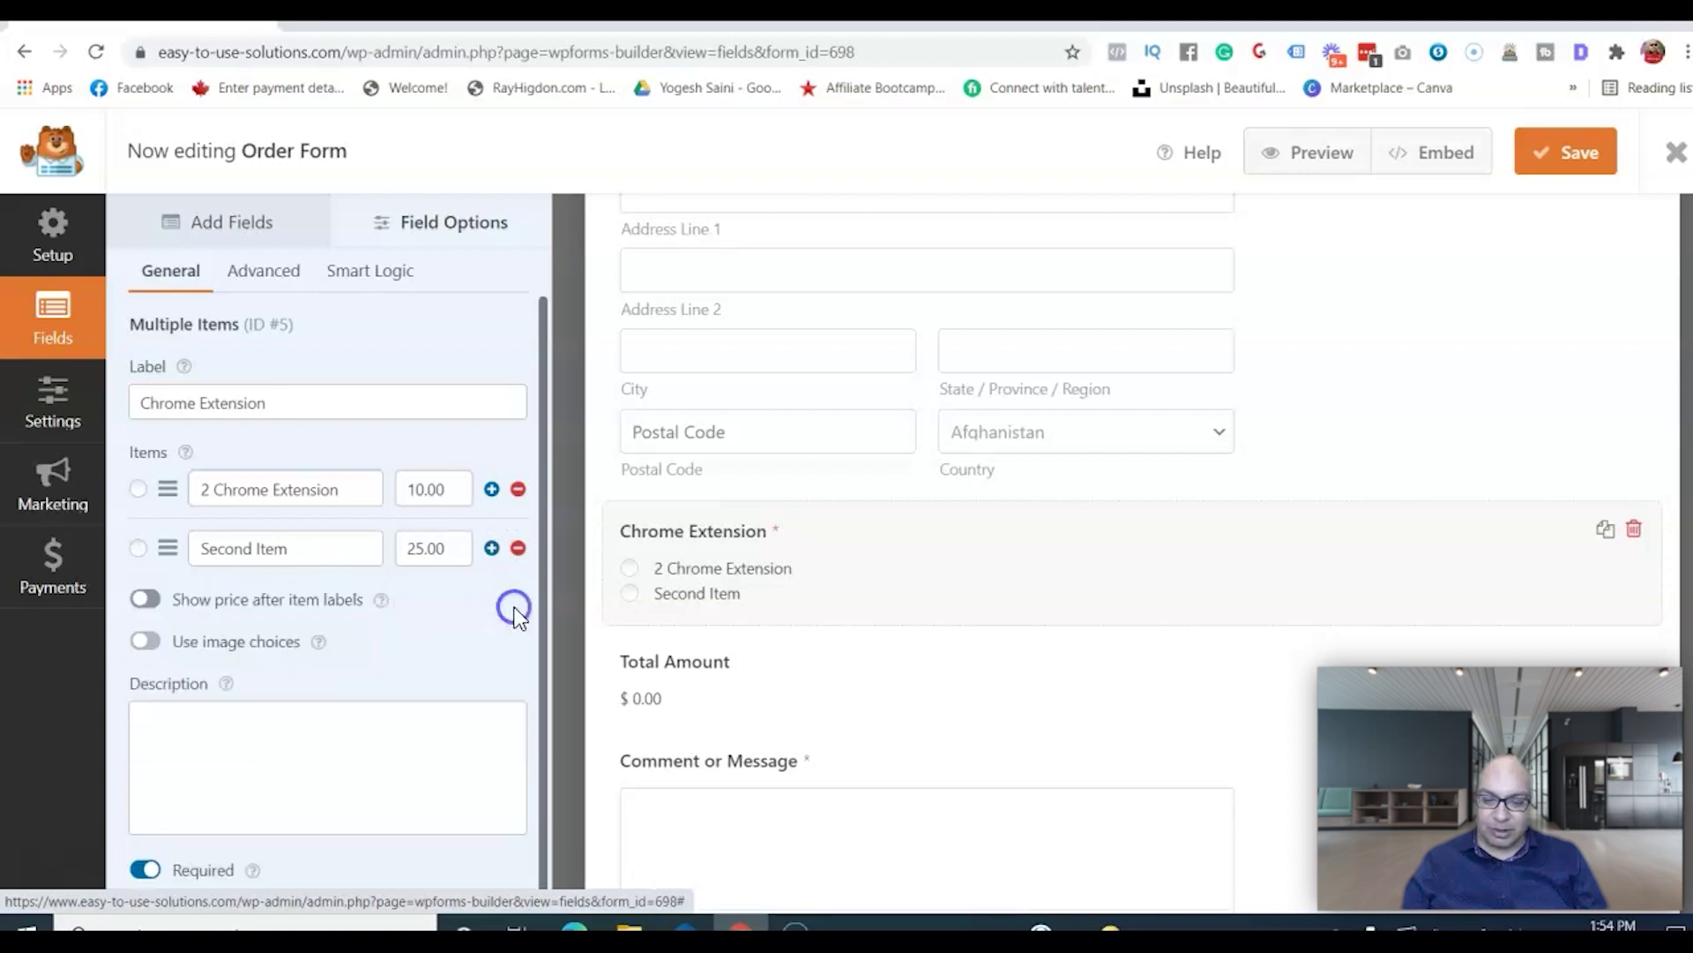
left_click(518, 548)
left_click(428, 489)
key("BackSpace")
key("BackSpace")
type("27")
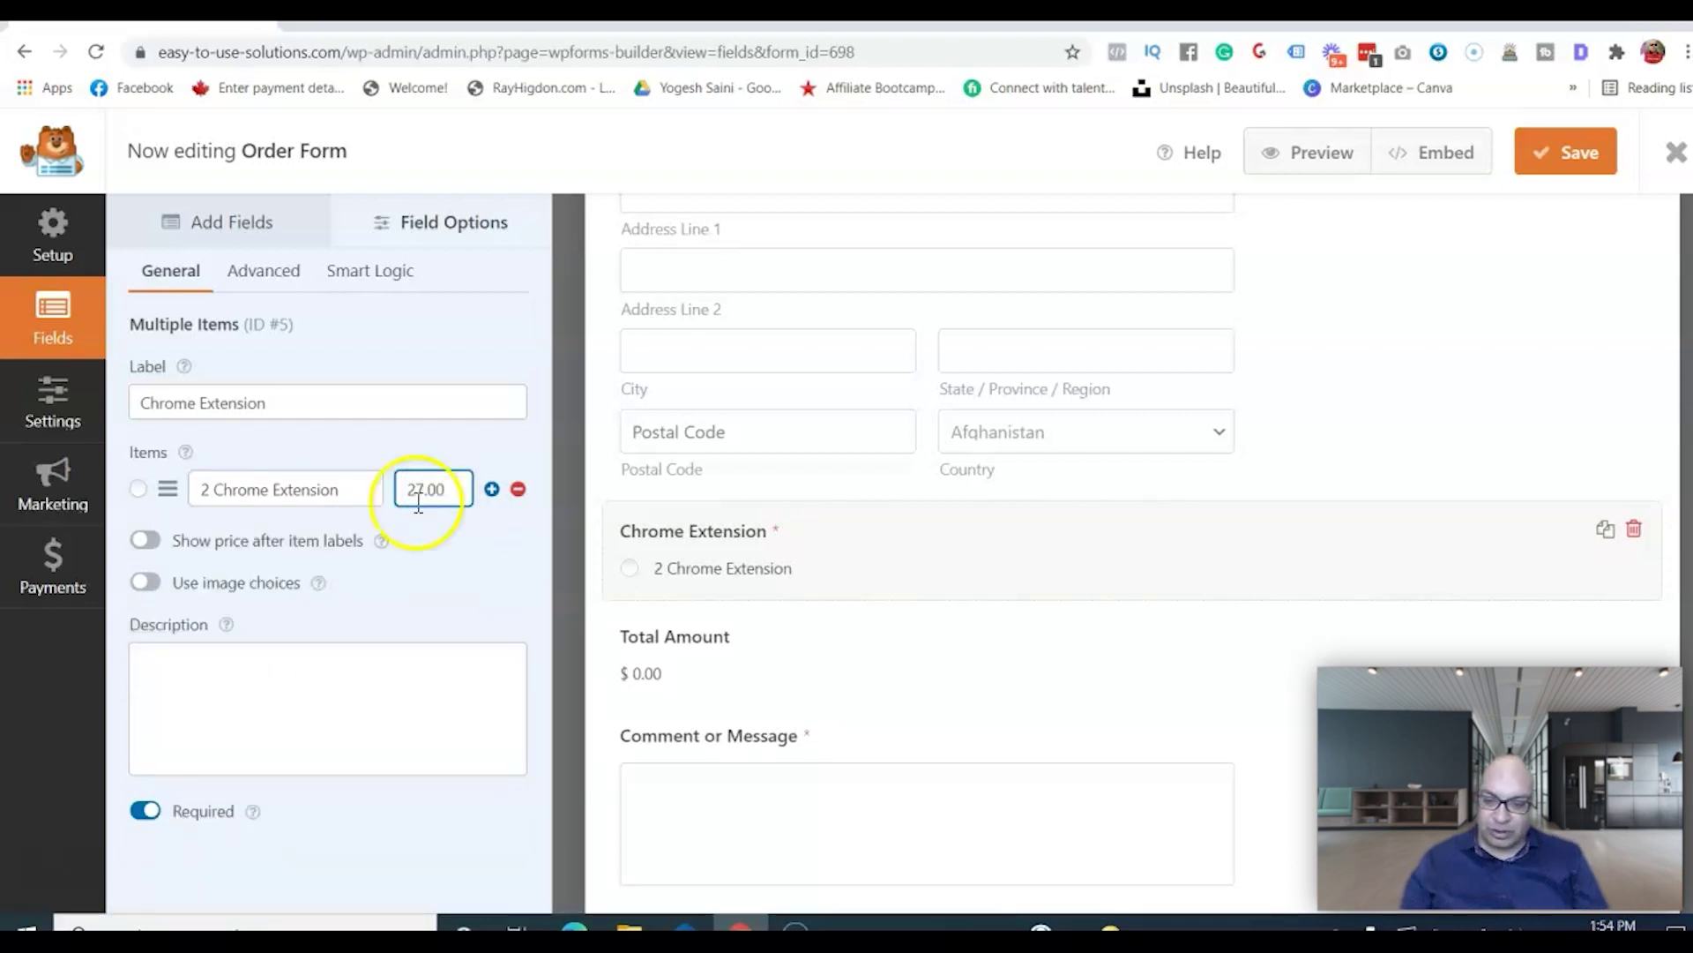
left_click(145, 539)
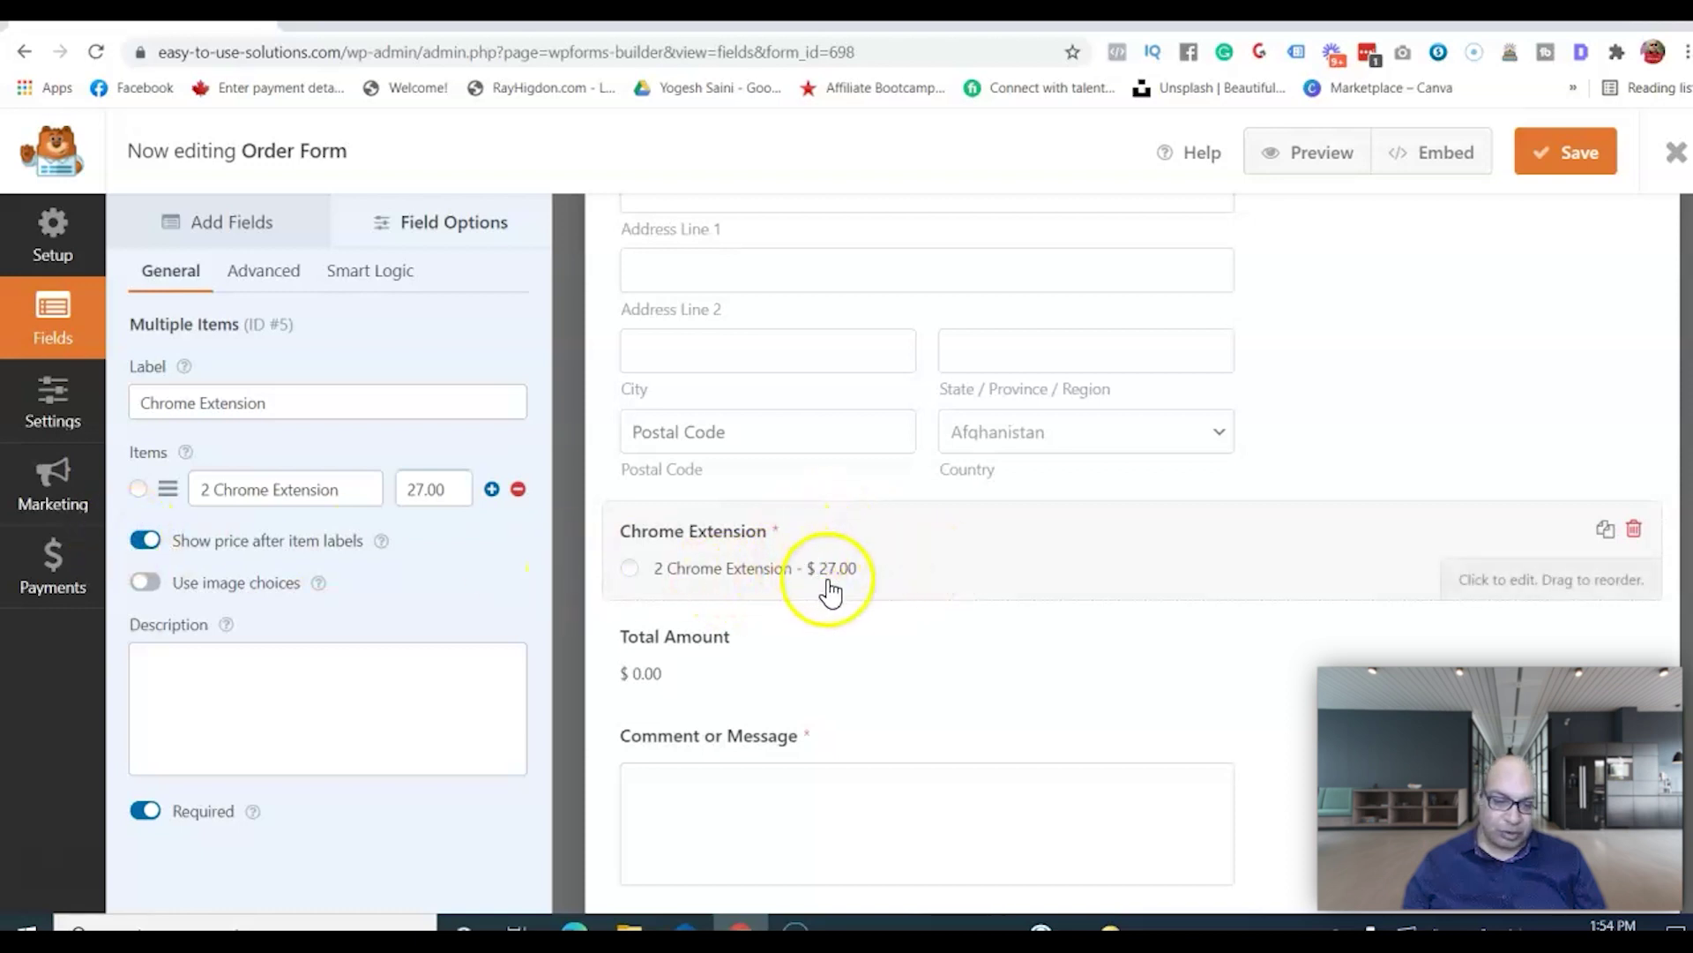
left_click(148, 584)
left_click(336, 551)
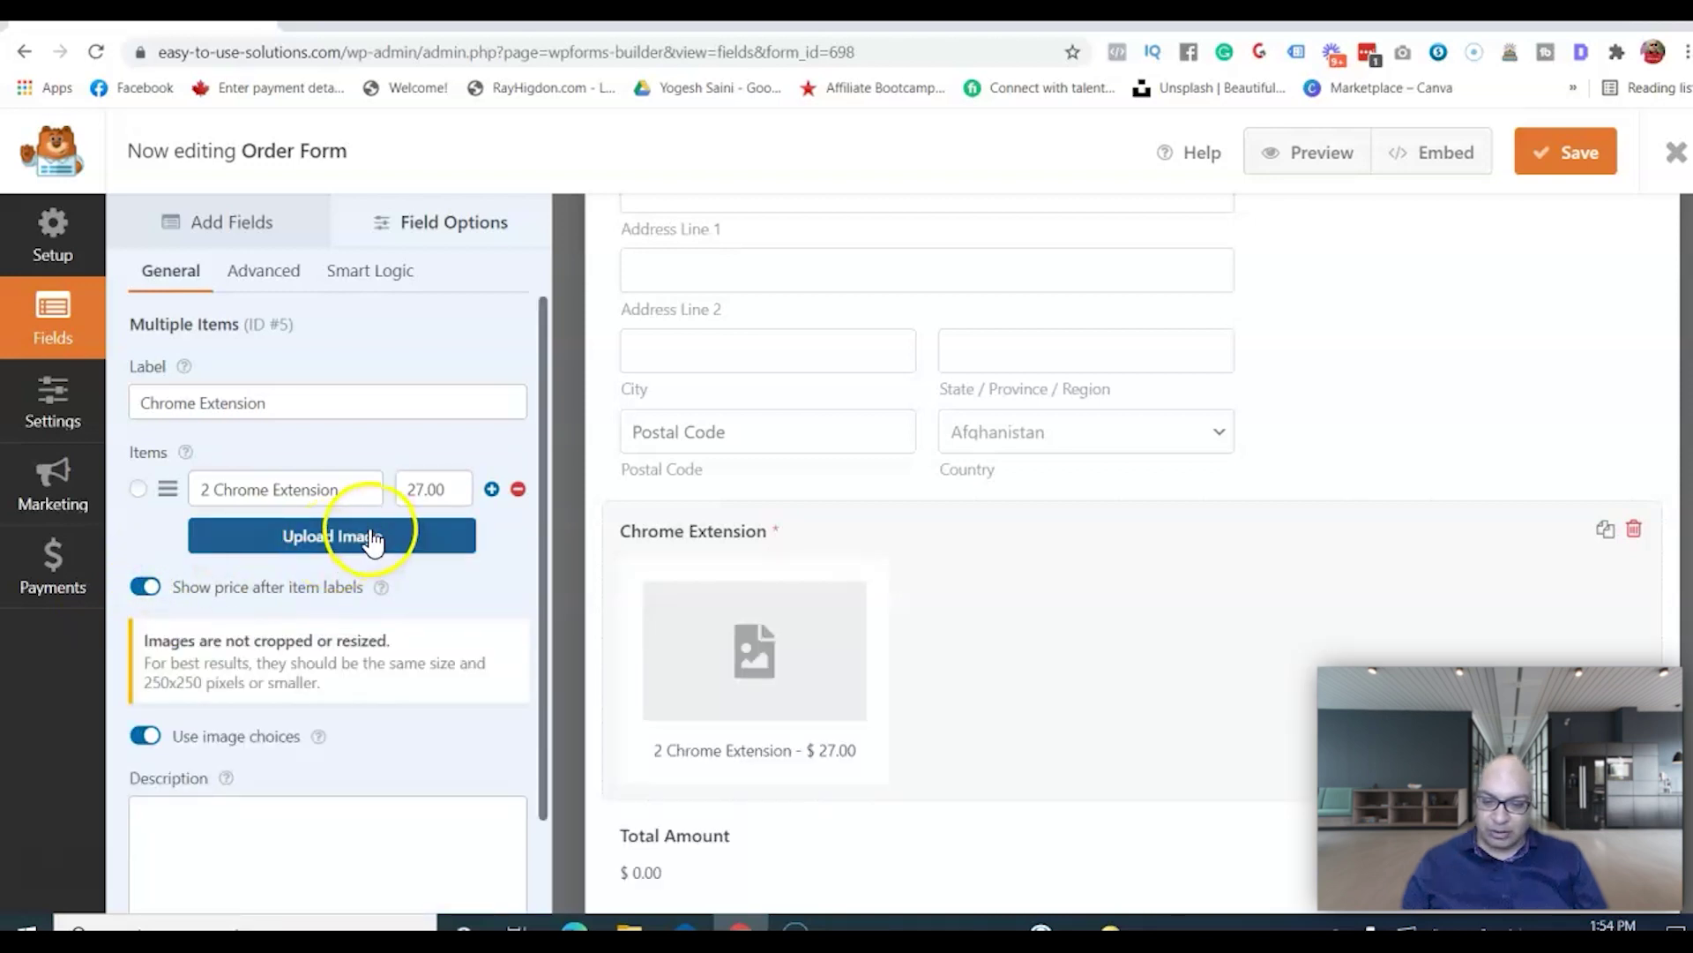
Assign the Organic Marketing Toolkit image from the media library to the Chrome Extension choice.
left_click(366, 532)
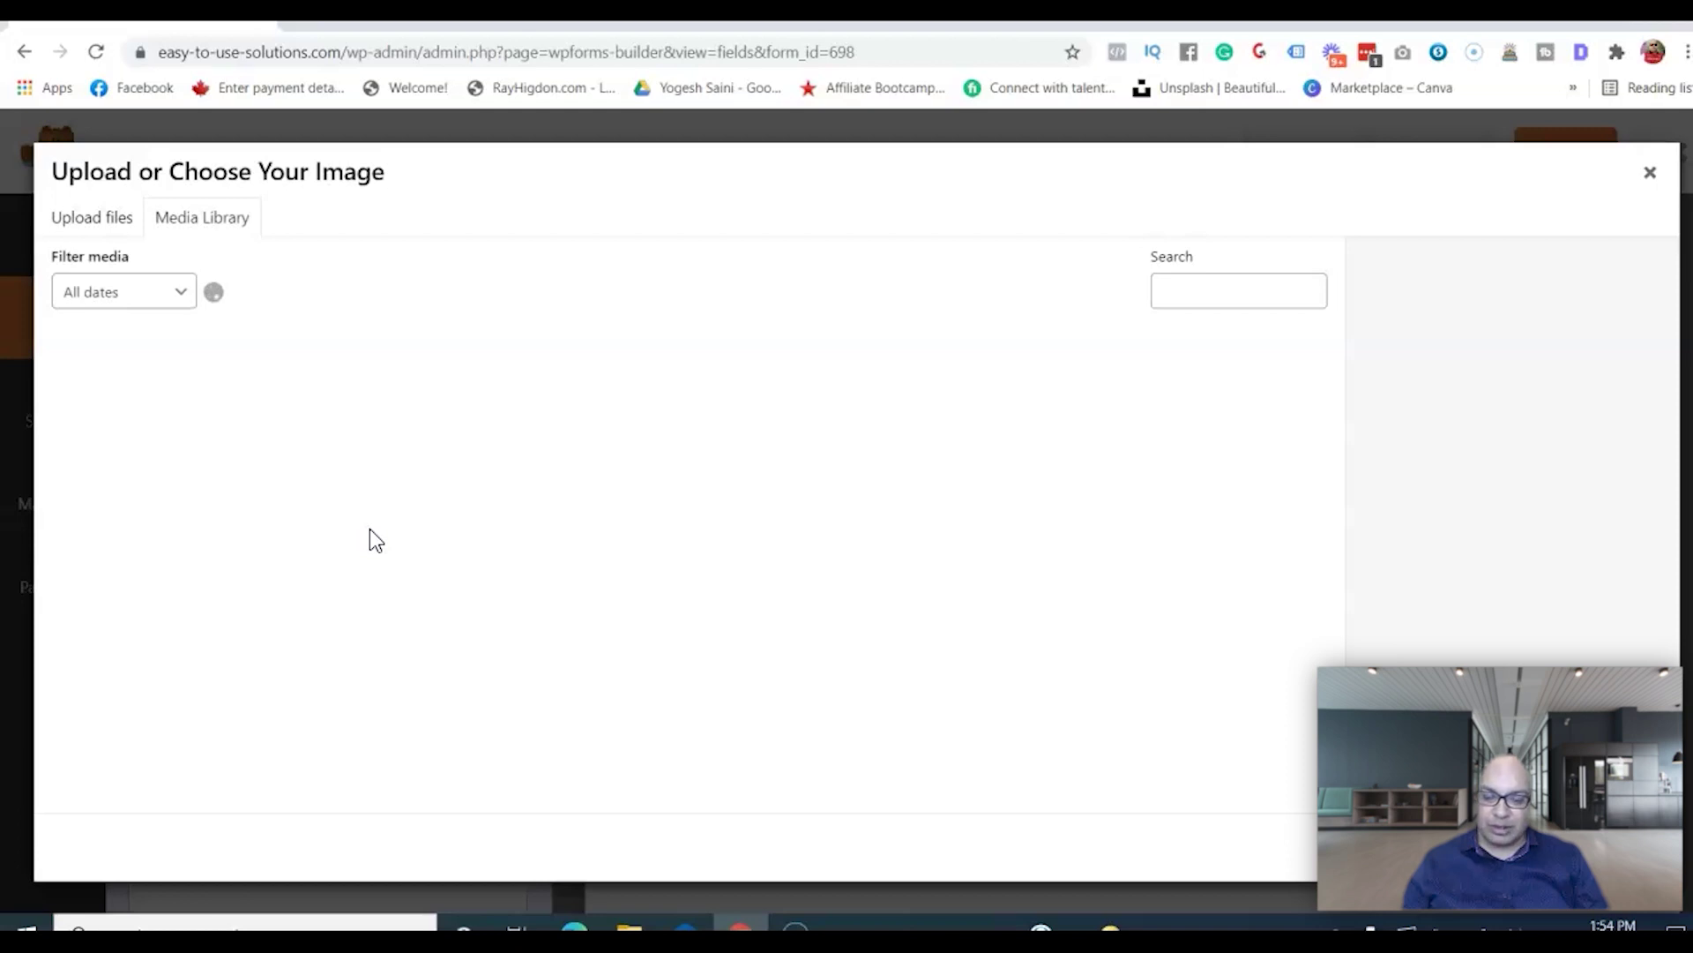
left_click(269, 395)
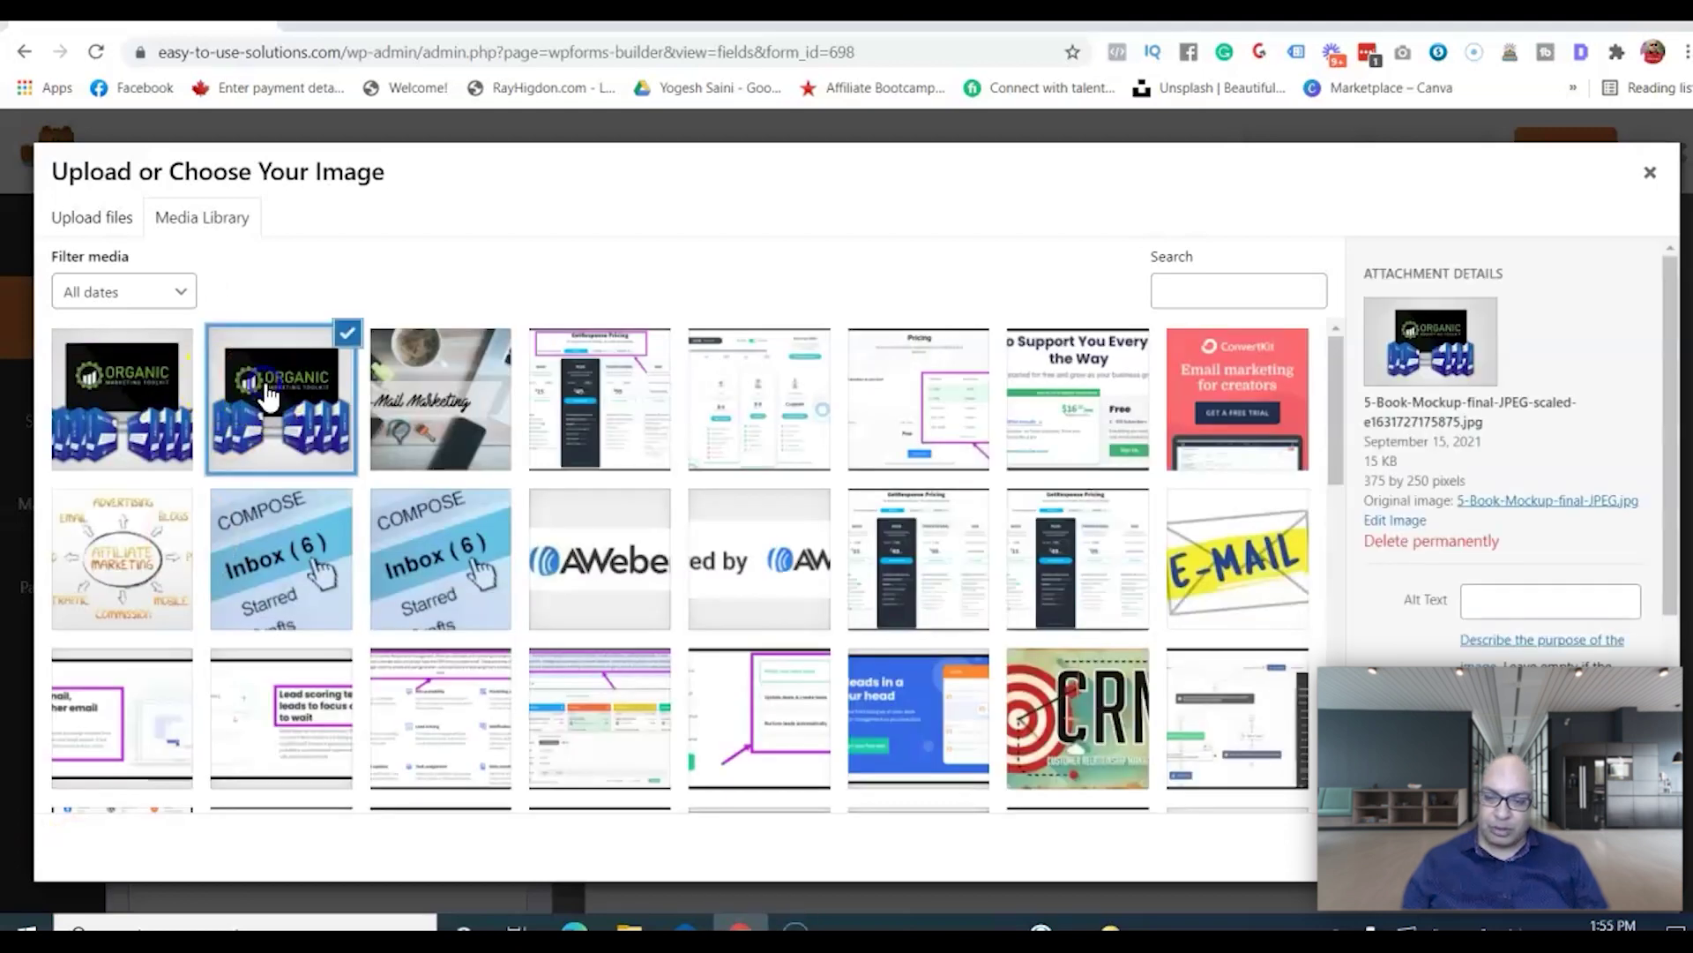
left_click_drag(1673, 533, 1674, 617)
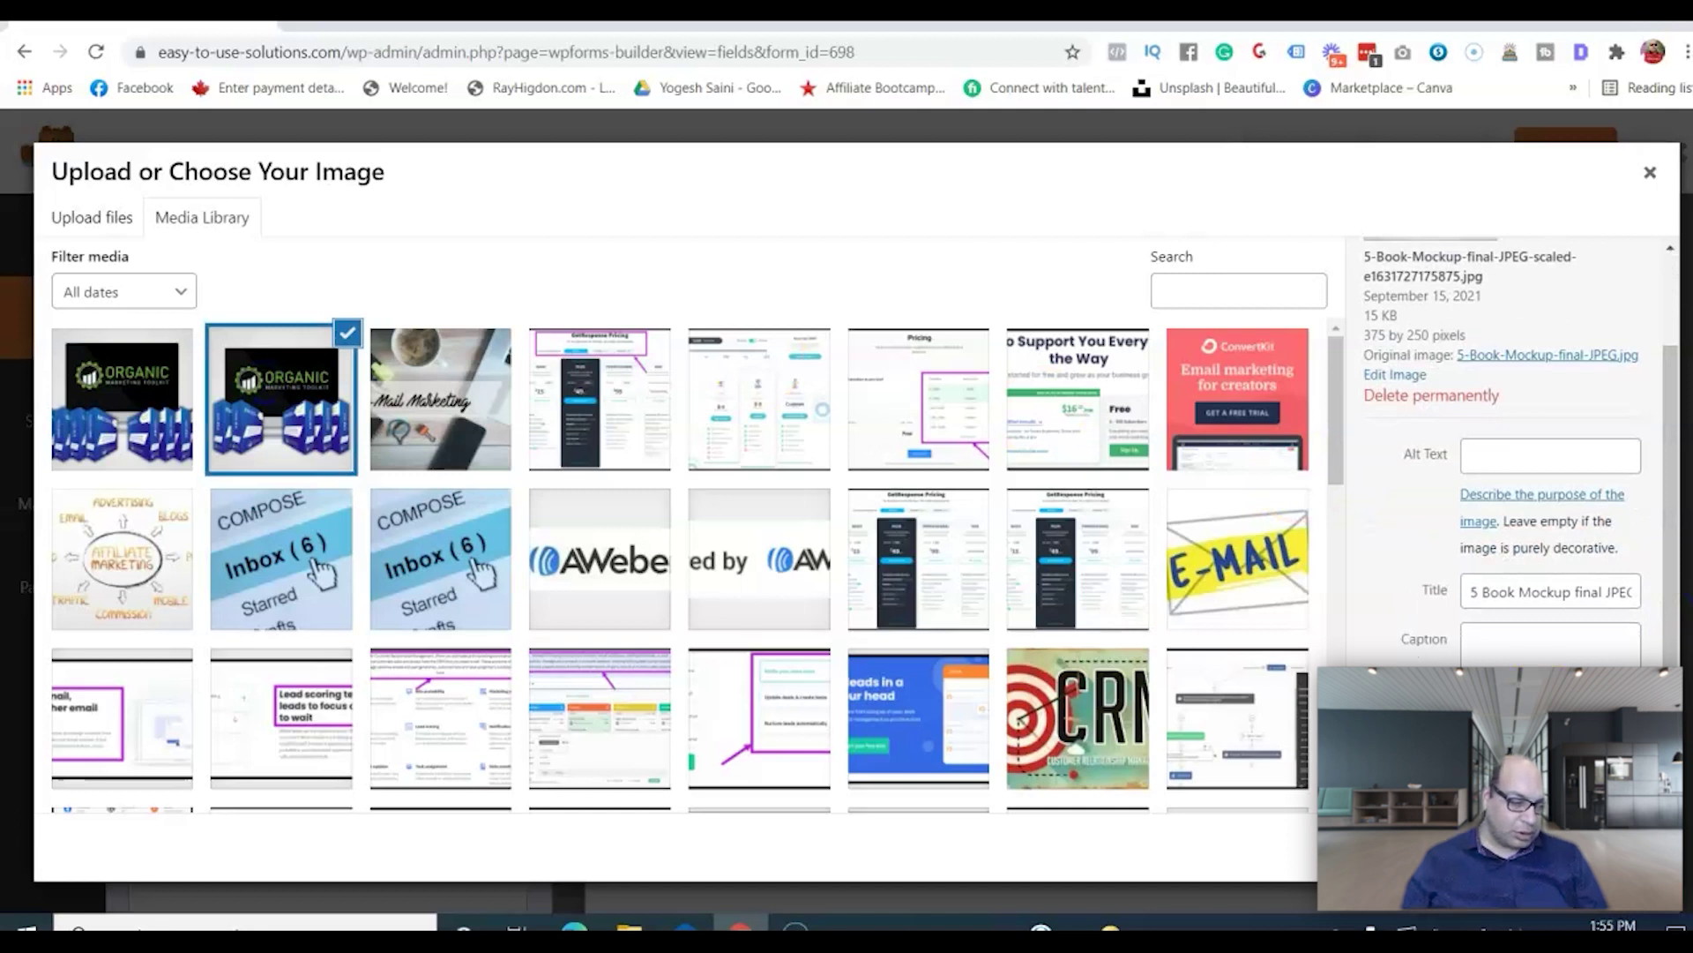
left_click(1605, 857)
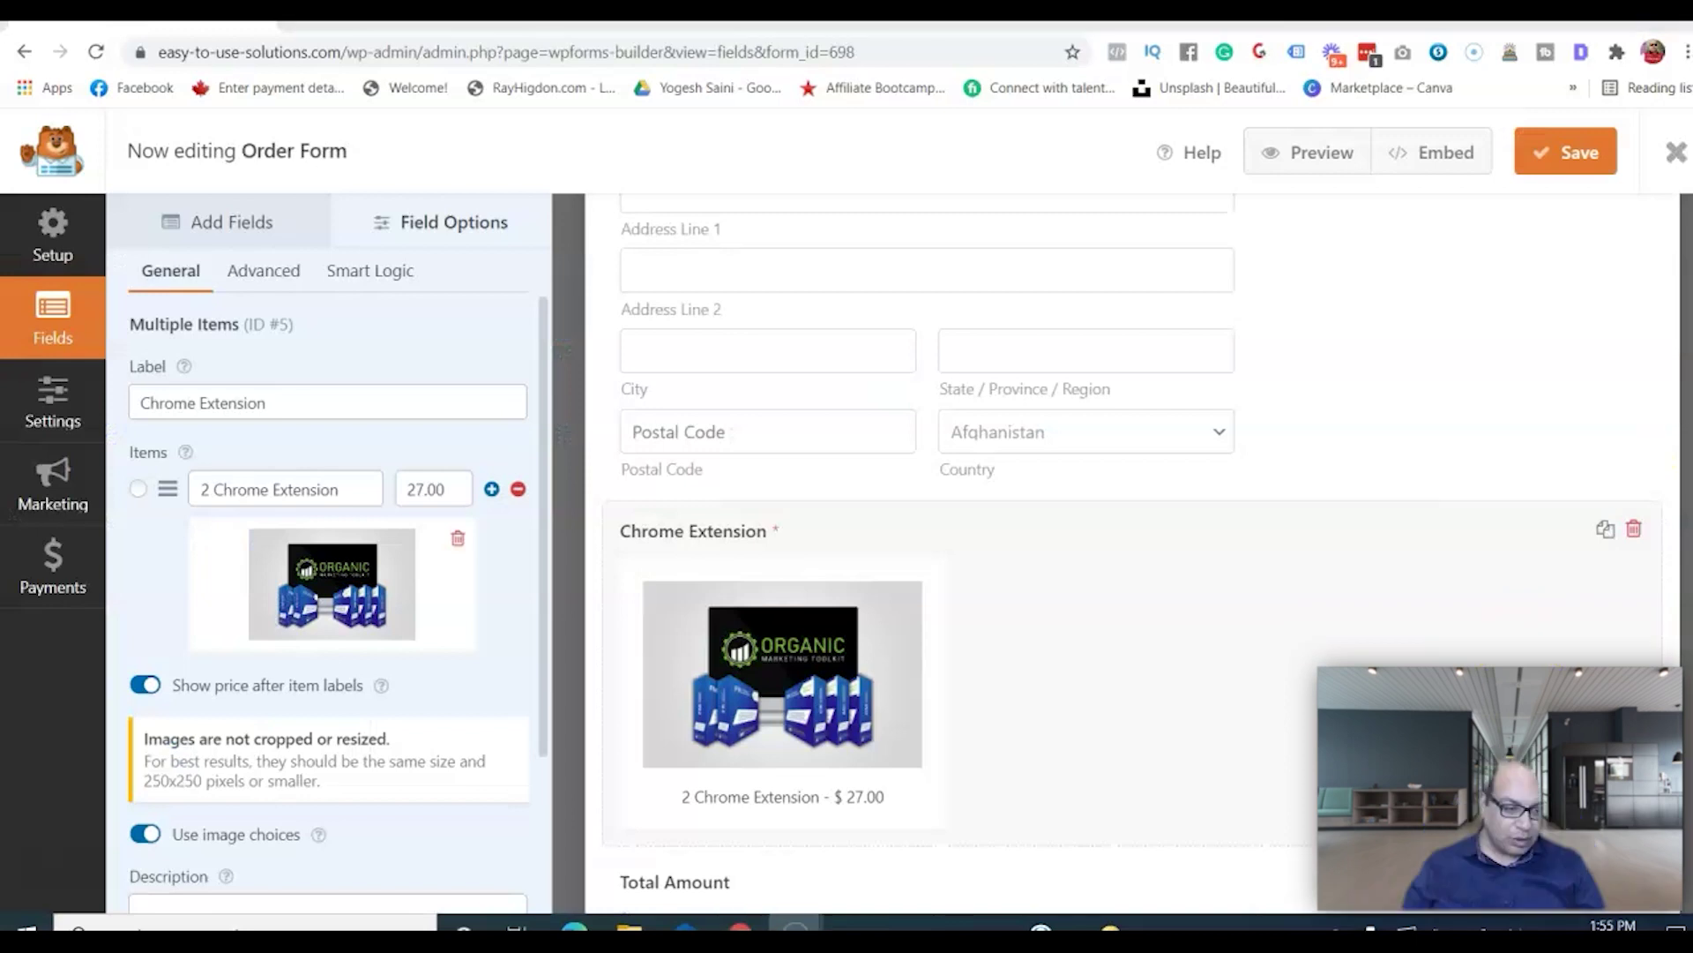
scroll(812, 655, "down", 3)
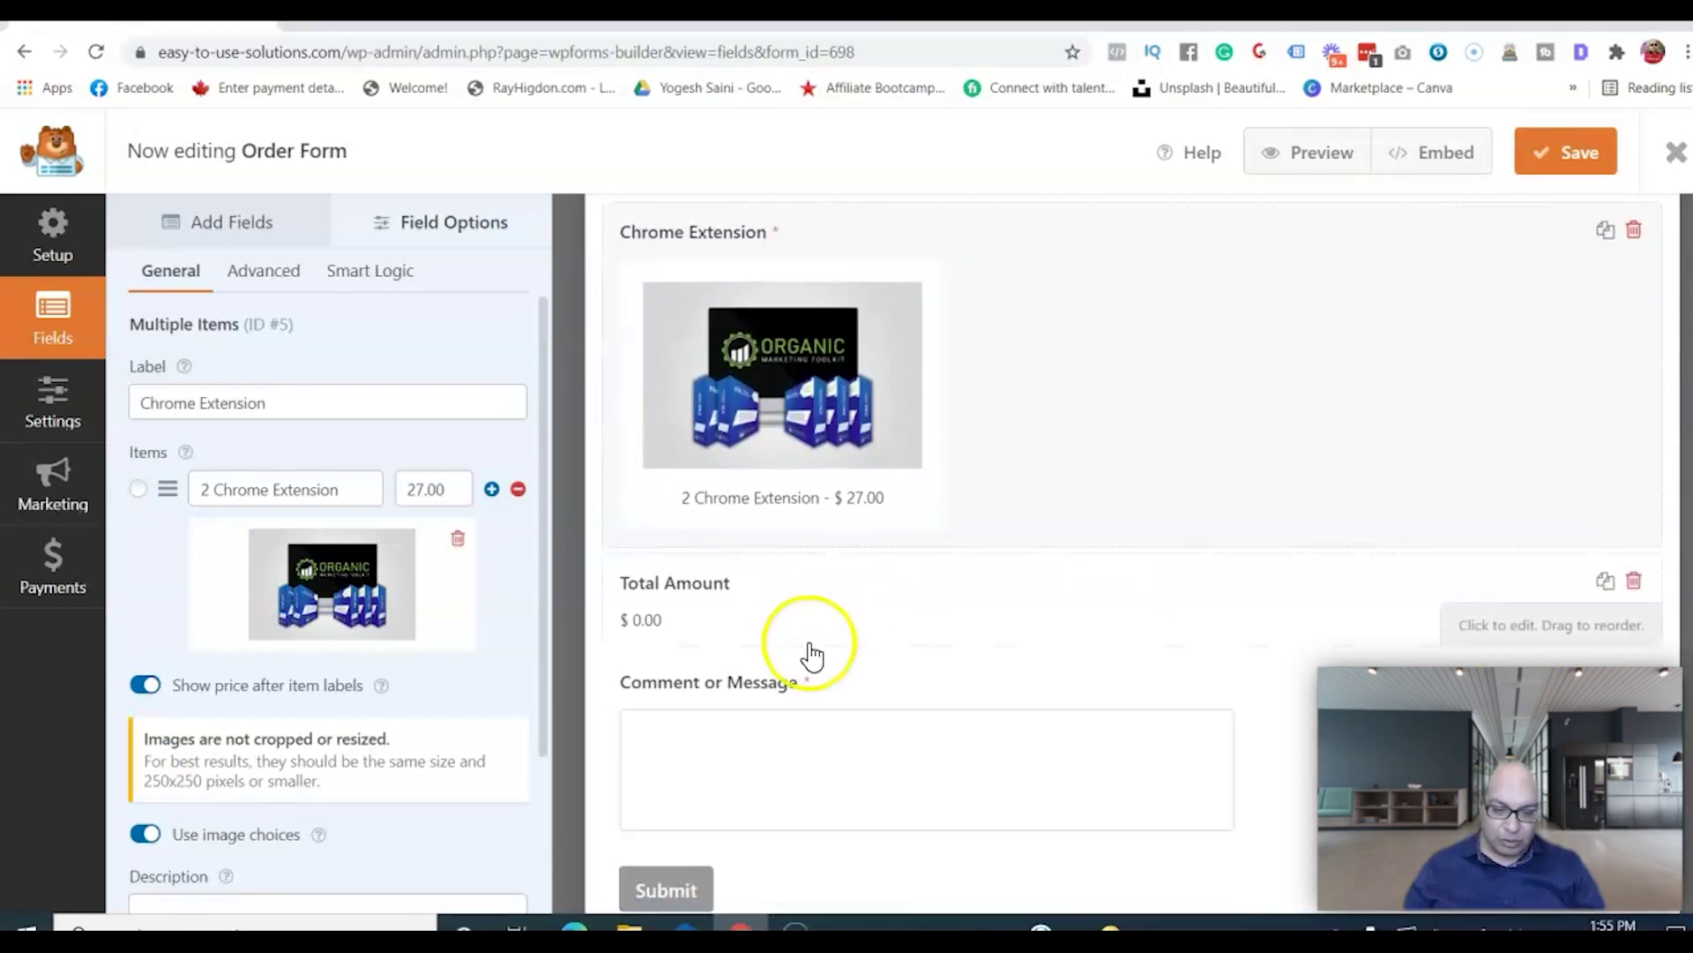
Make the Comment or Message field optional.
left_click(792, 629)
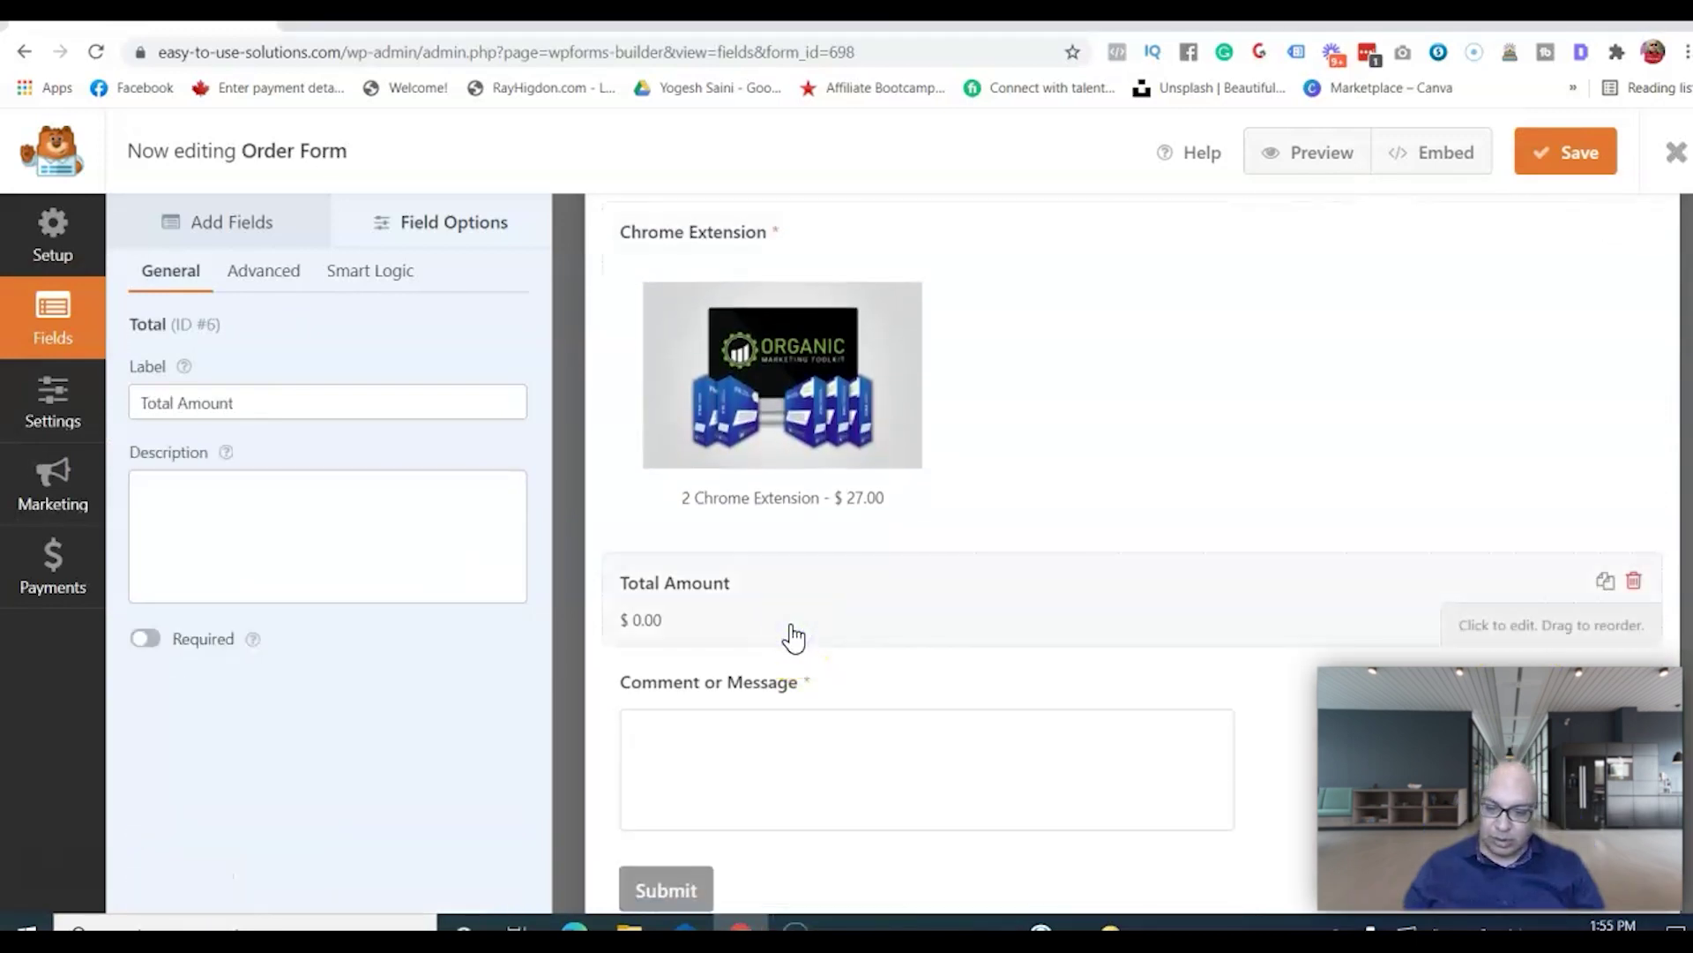
left_click(822, 737)
left_click(145, 638)
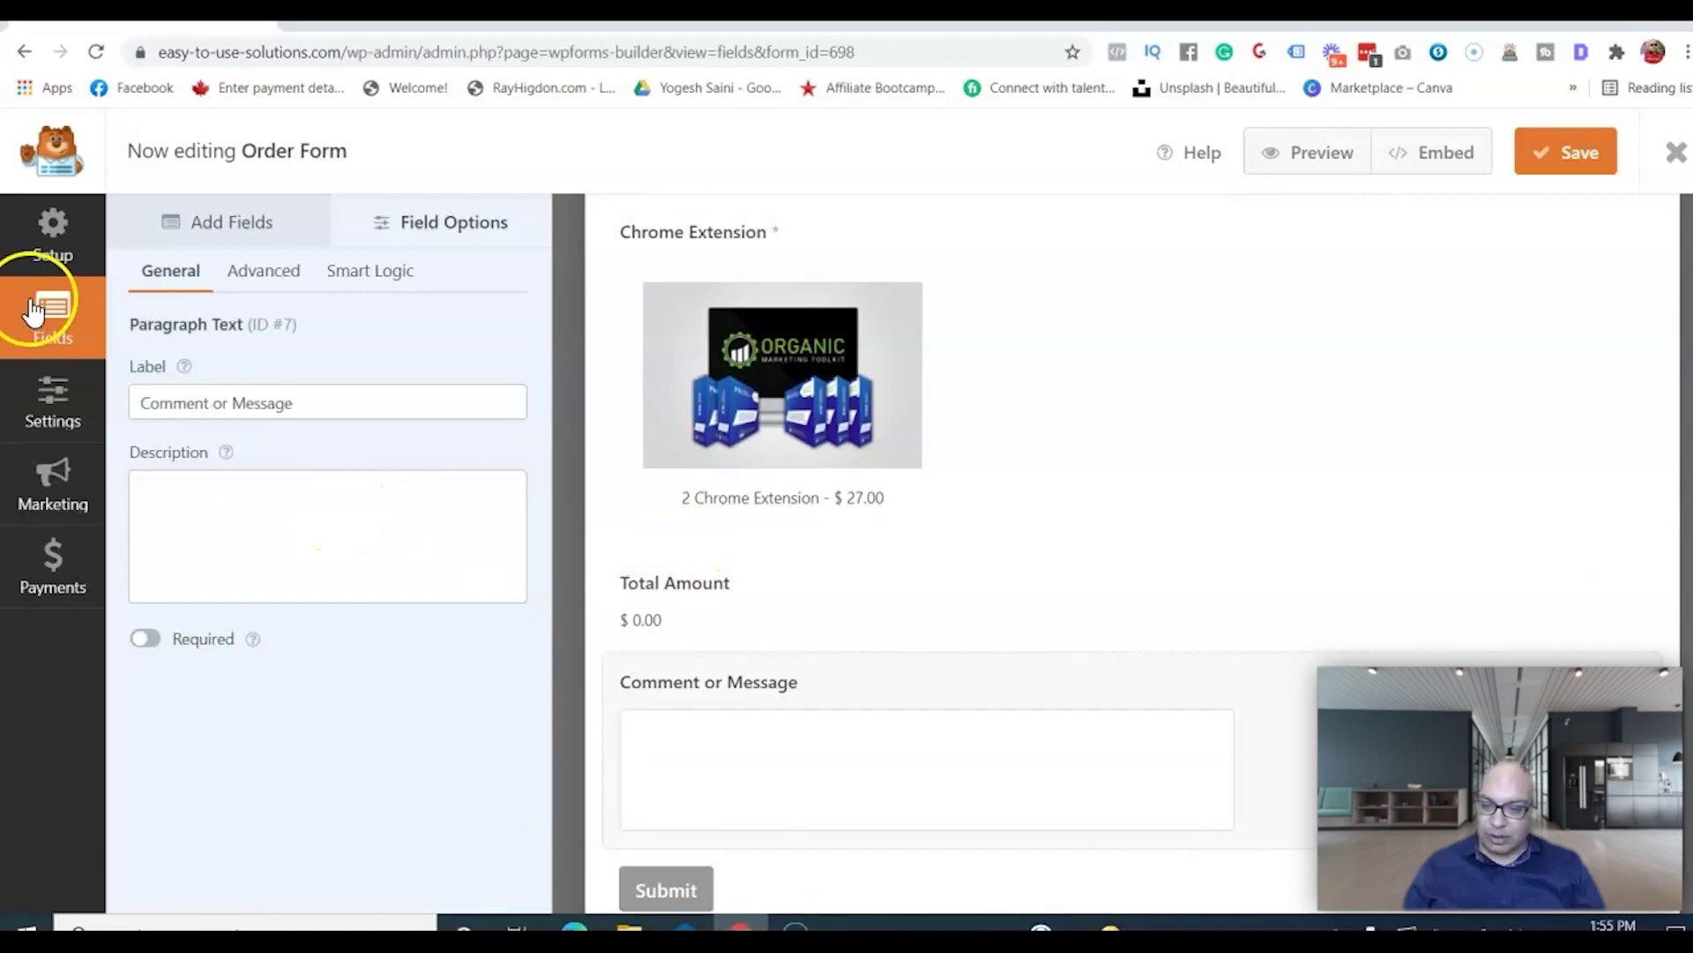
Add a Dropdown Items field just above Total Amount.
left_click(226, 225)
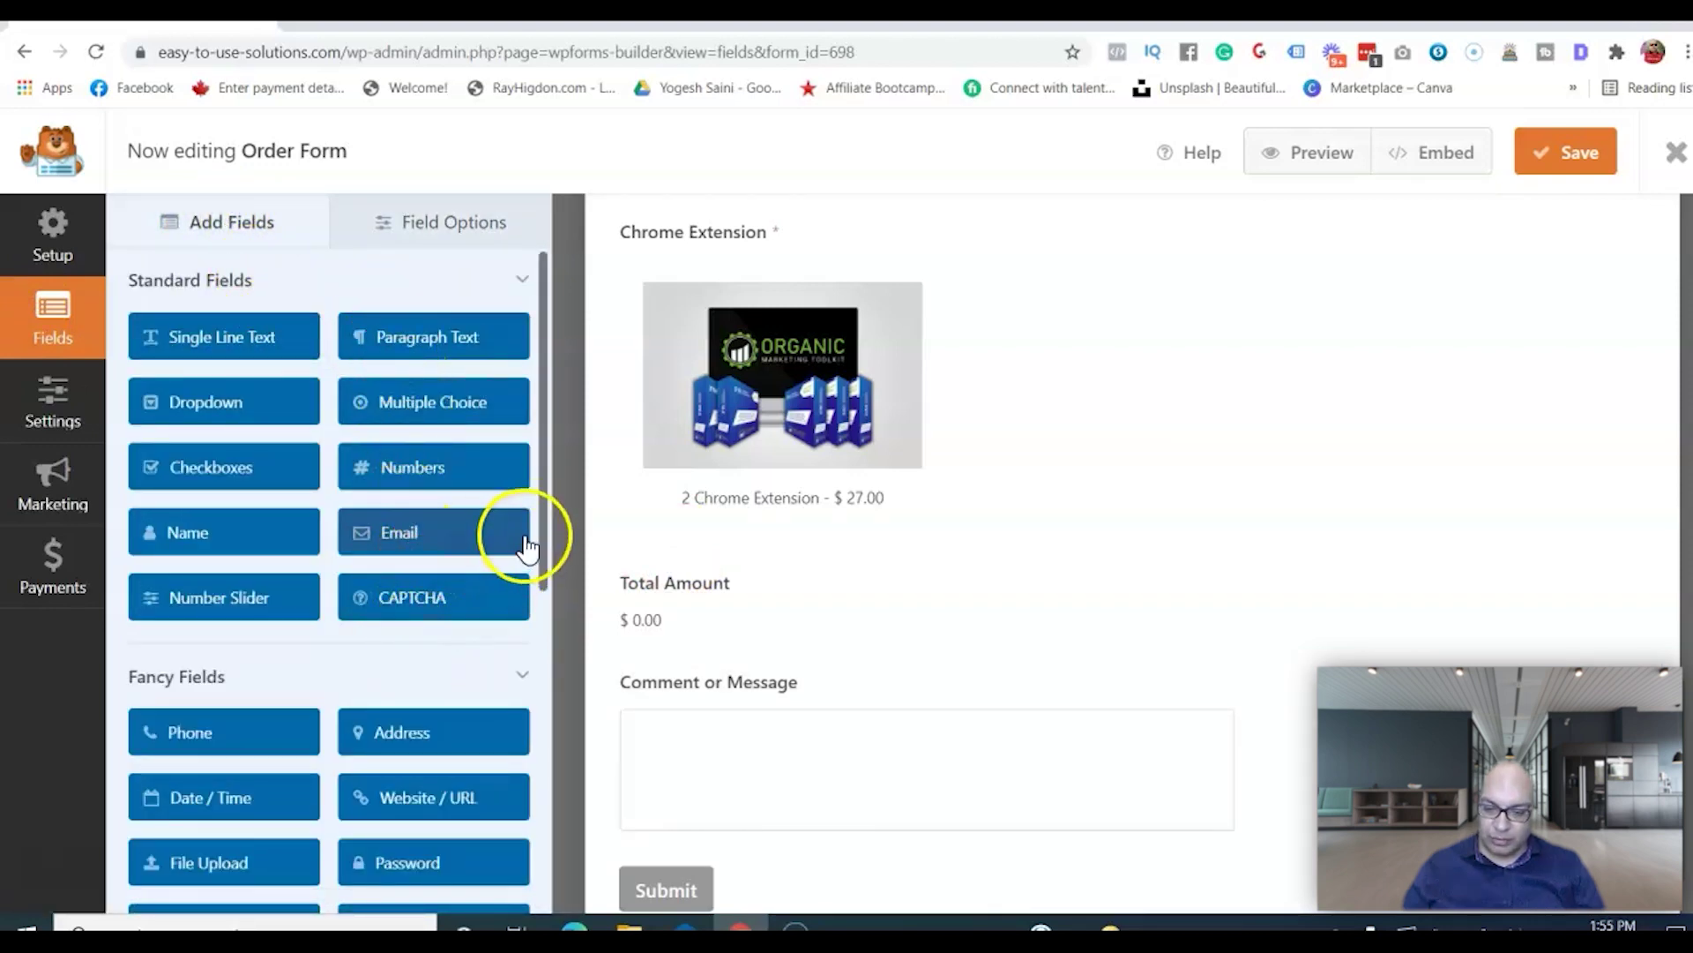
left_click_drag(542, 518, 552, 865)
left_click_drag(450, 794, 707, 565)
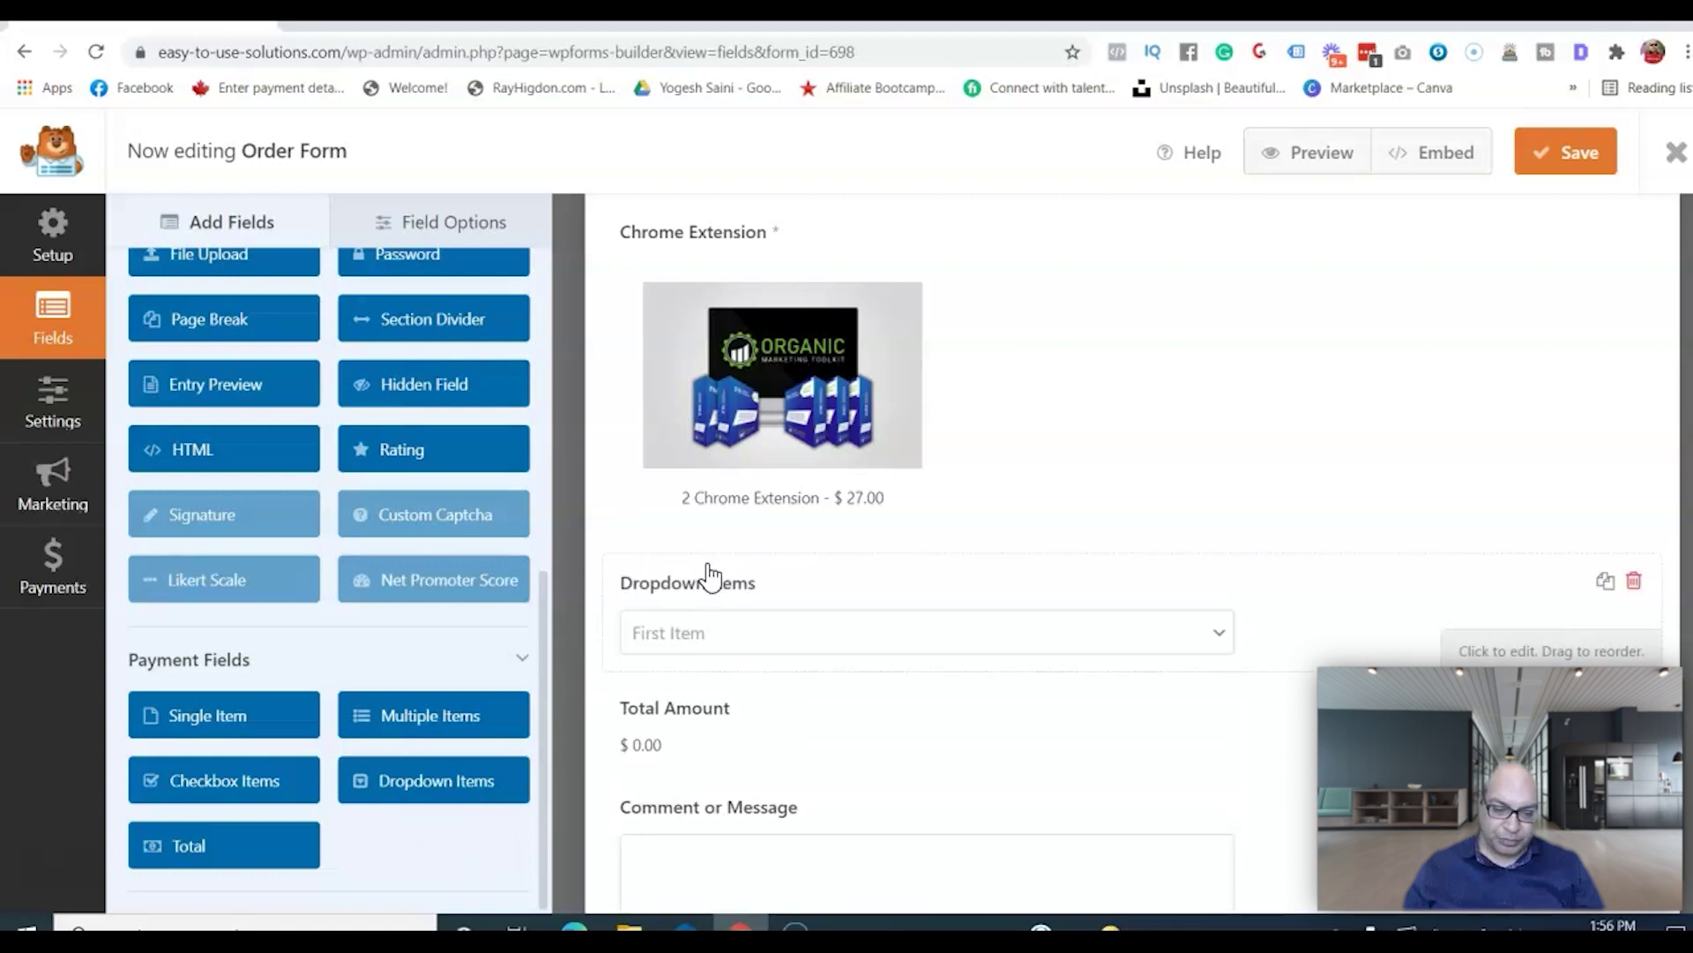
left_click(743, 635)
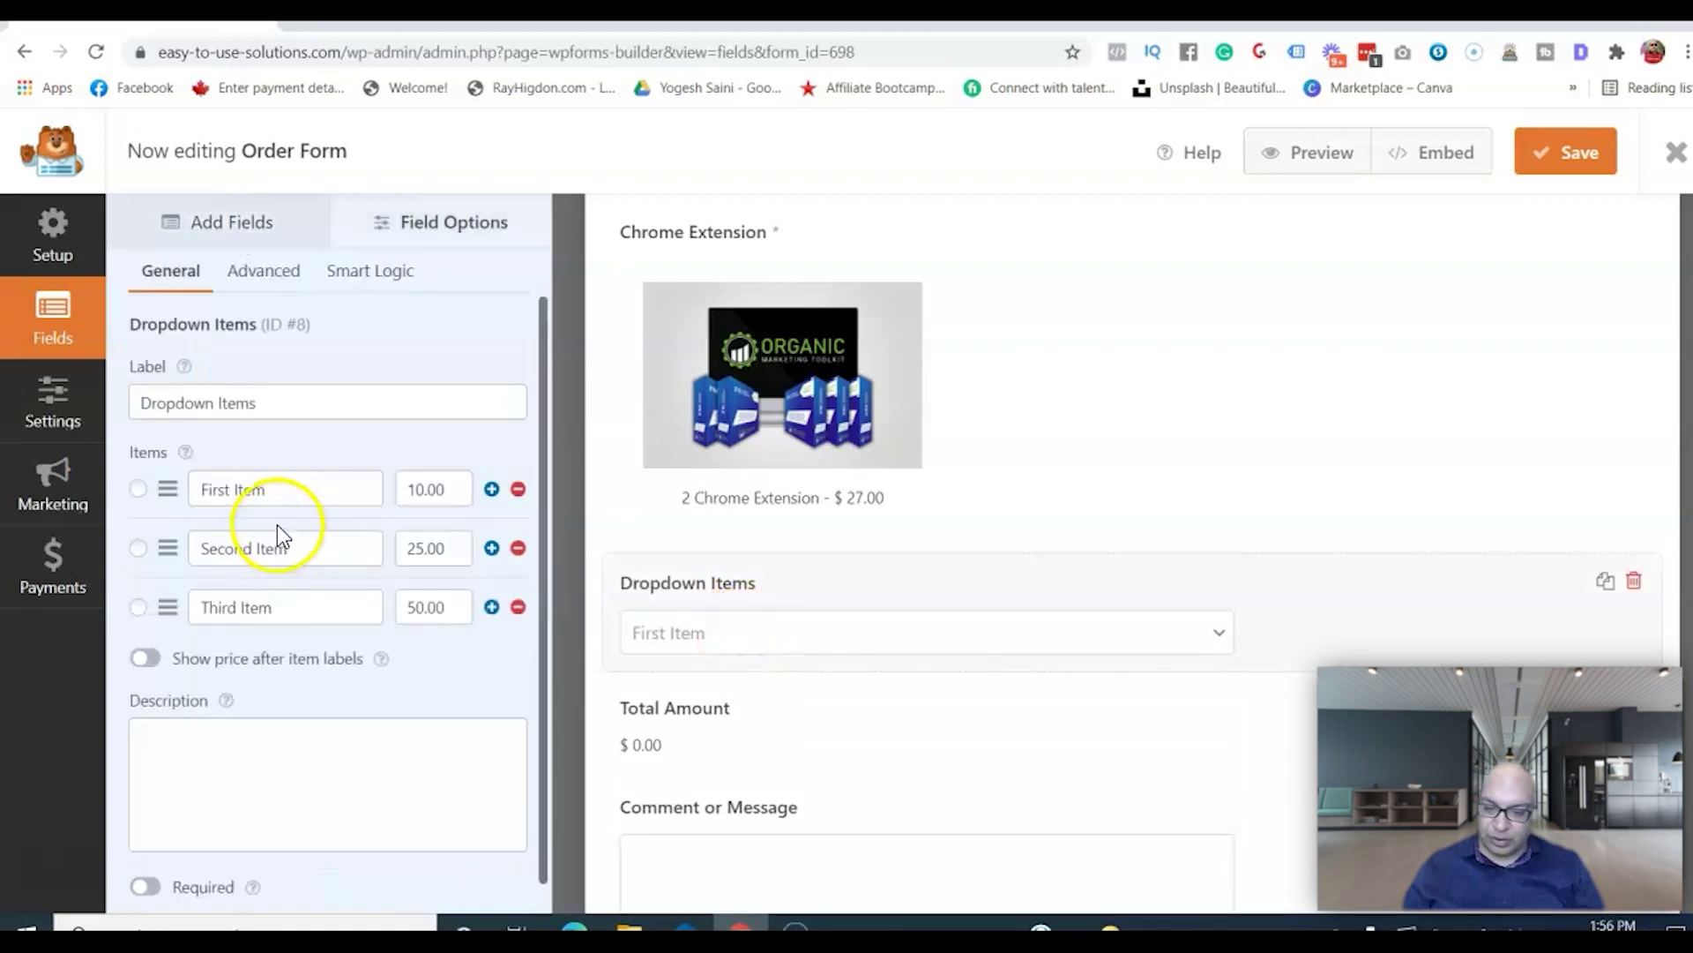
Rename the dropdown choices 'Yes, Monthly Recurring' and 'No, Monthly Recurring' and edit their prices.
left_click(272, 492)
key("BackSpace")
key("BackSpace")
key("BackSpace")
key("BackSpace")
key("BackSpace")
key("BackSpace")
key("BackSpace")
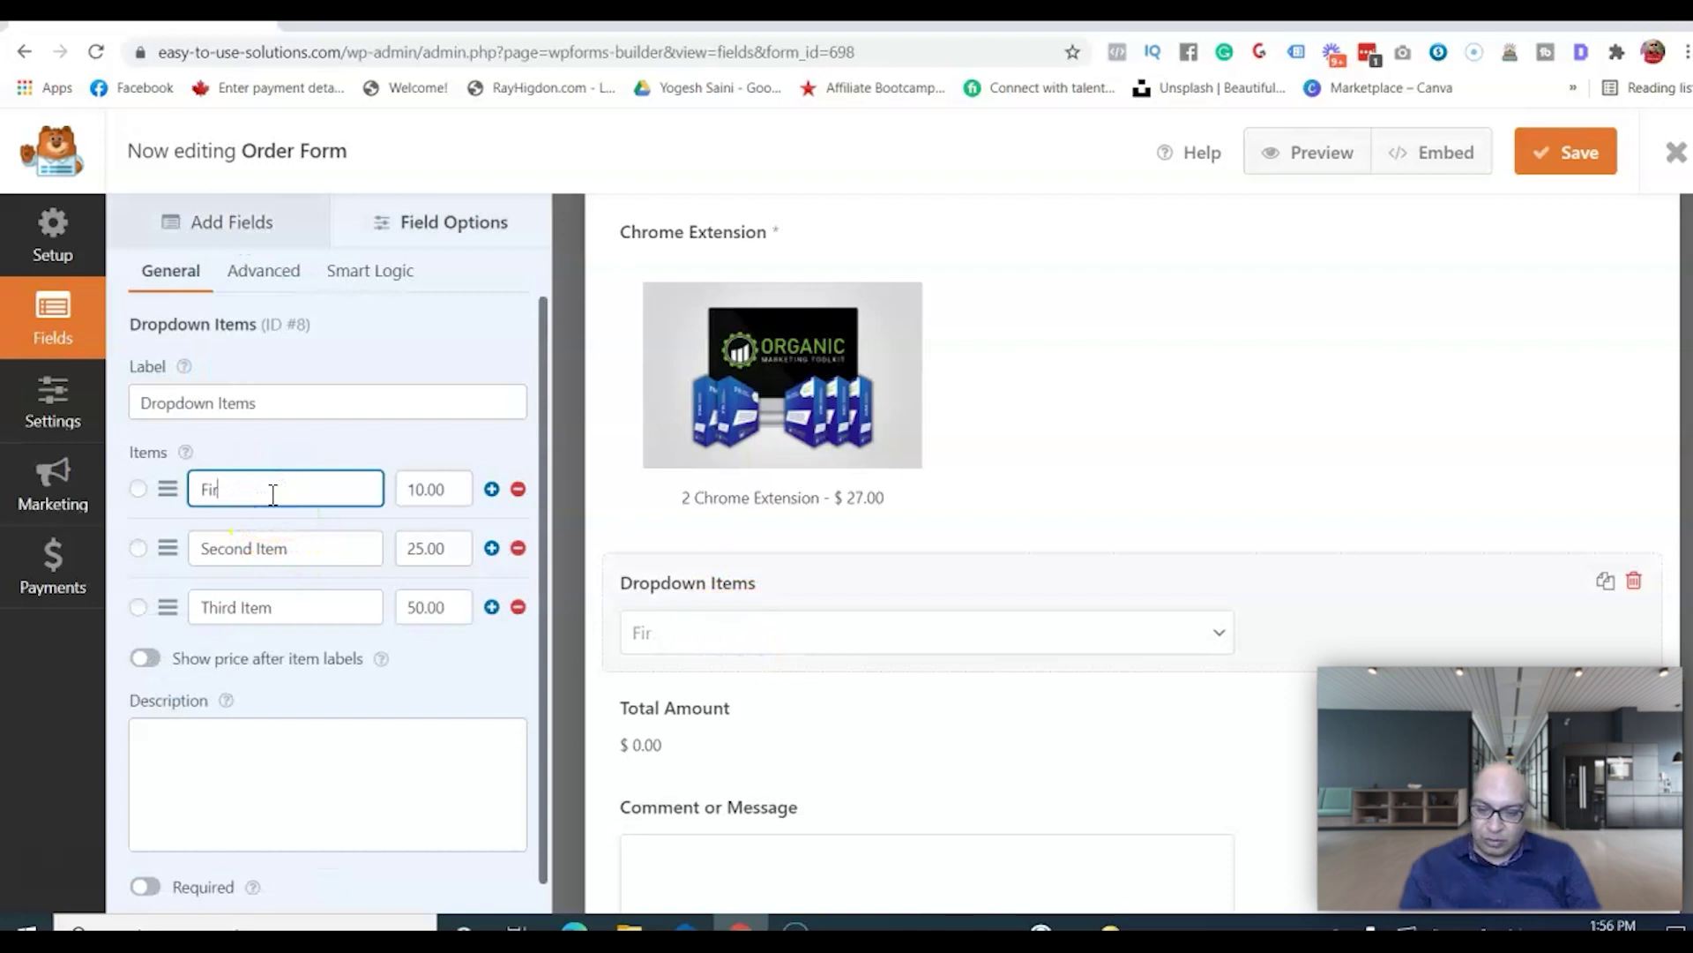
type("Yes, Monthly Recurring")
triple_click(295, 548)
type("No, Monthly Recurring")
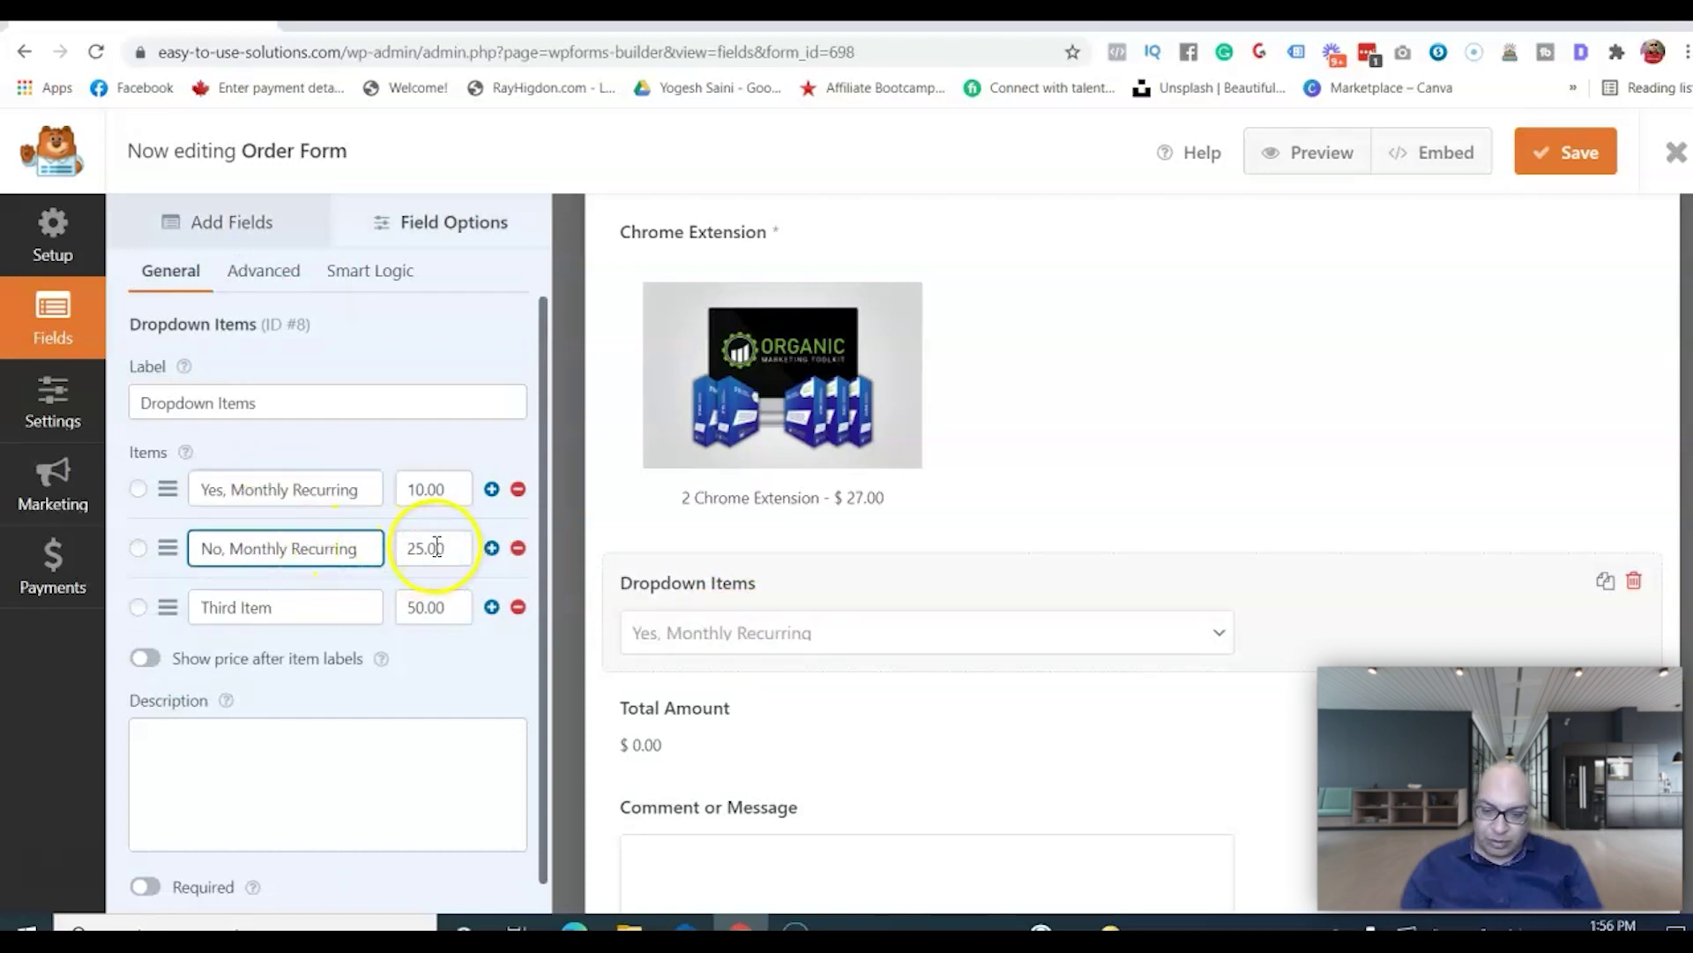
left_click(421, 546)
key("BackSpace")
key("BackSpace")
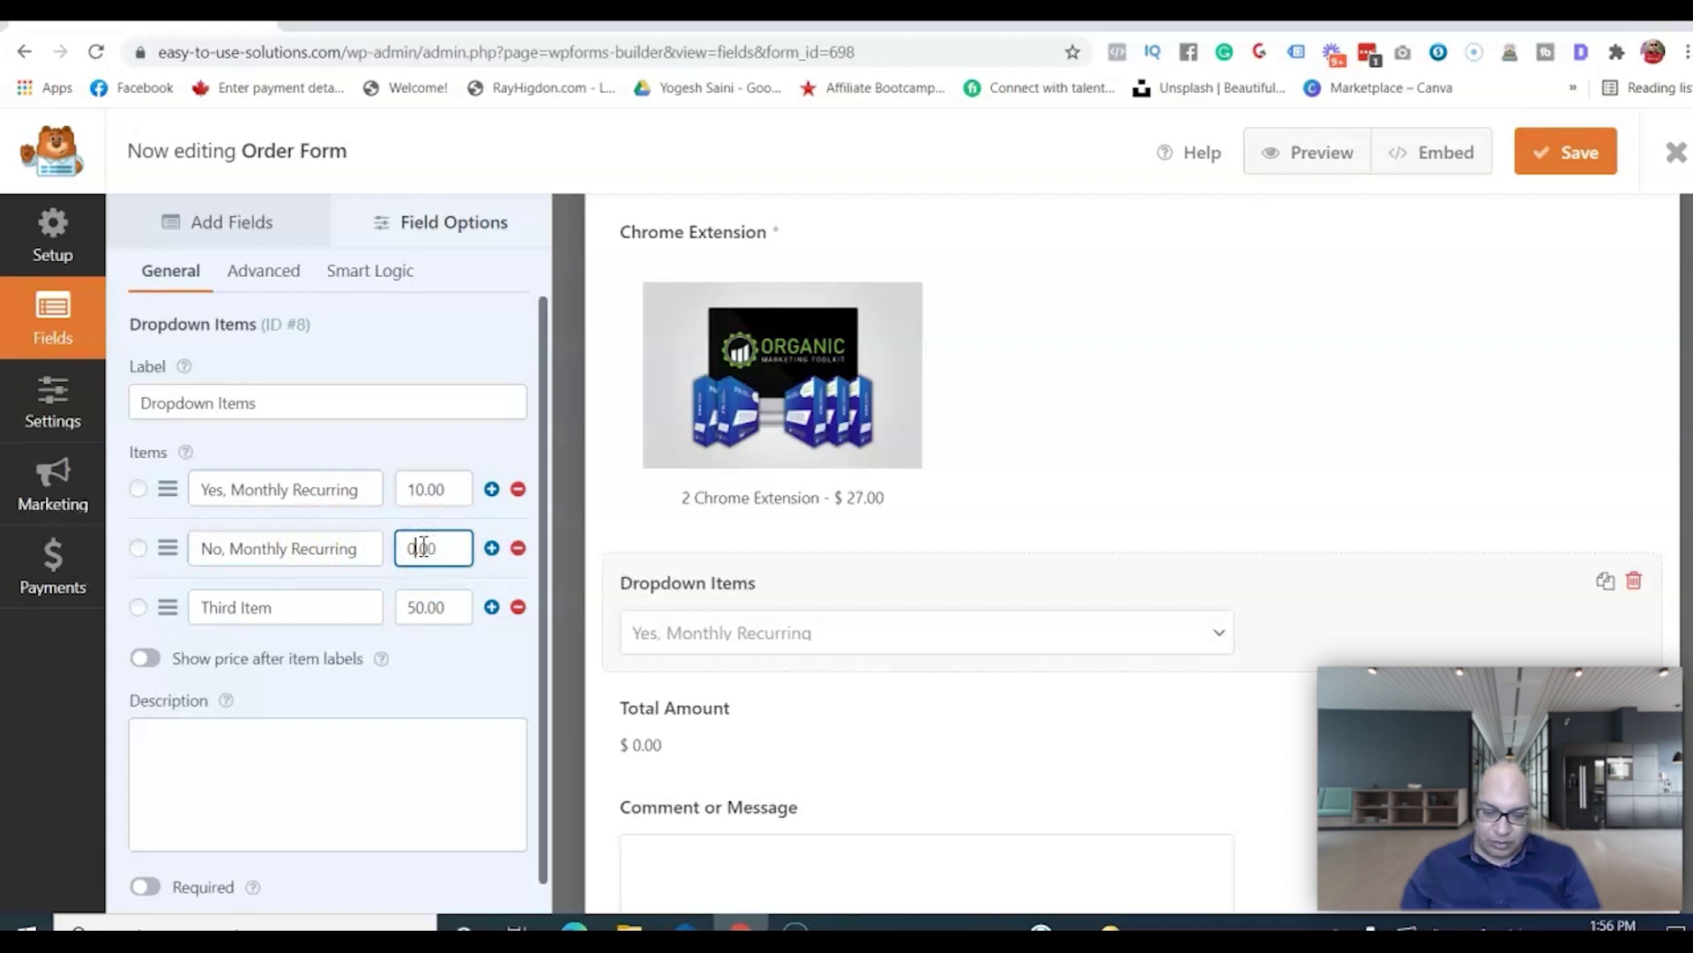
left_click(427, 485)
key("BackSpace")
key("BackSpace")
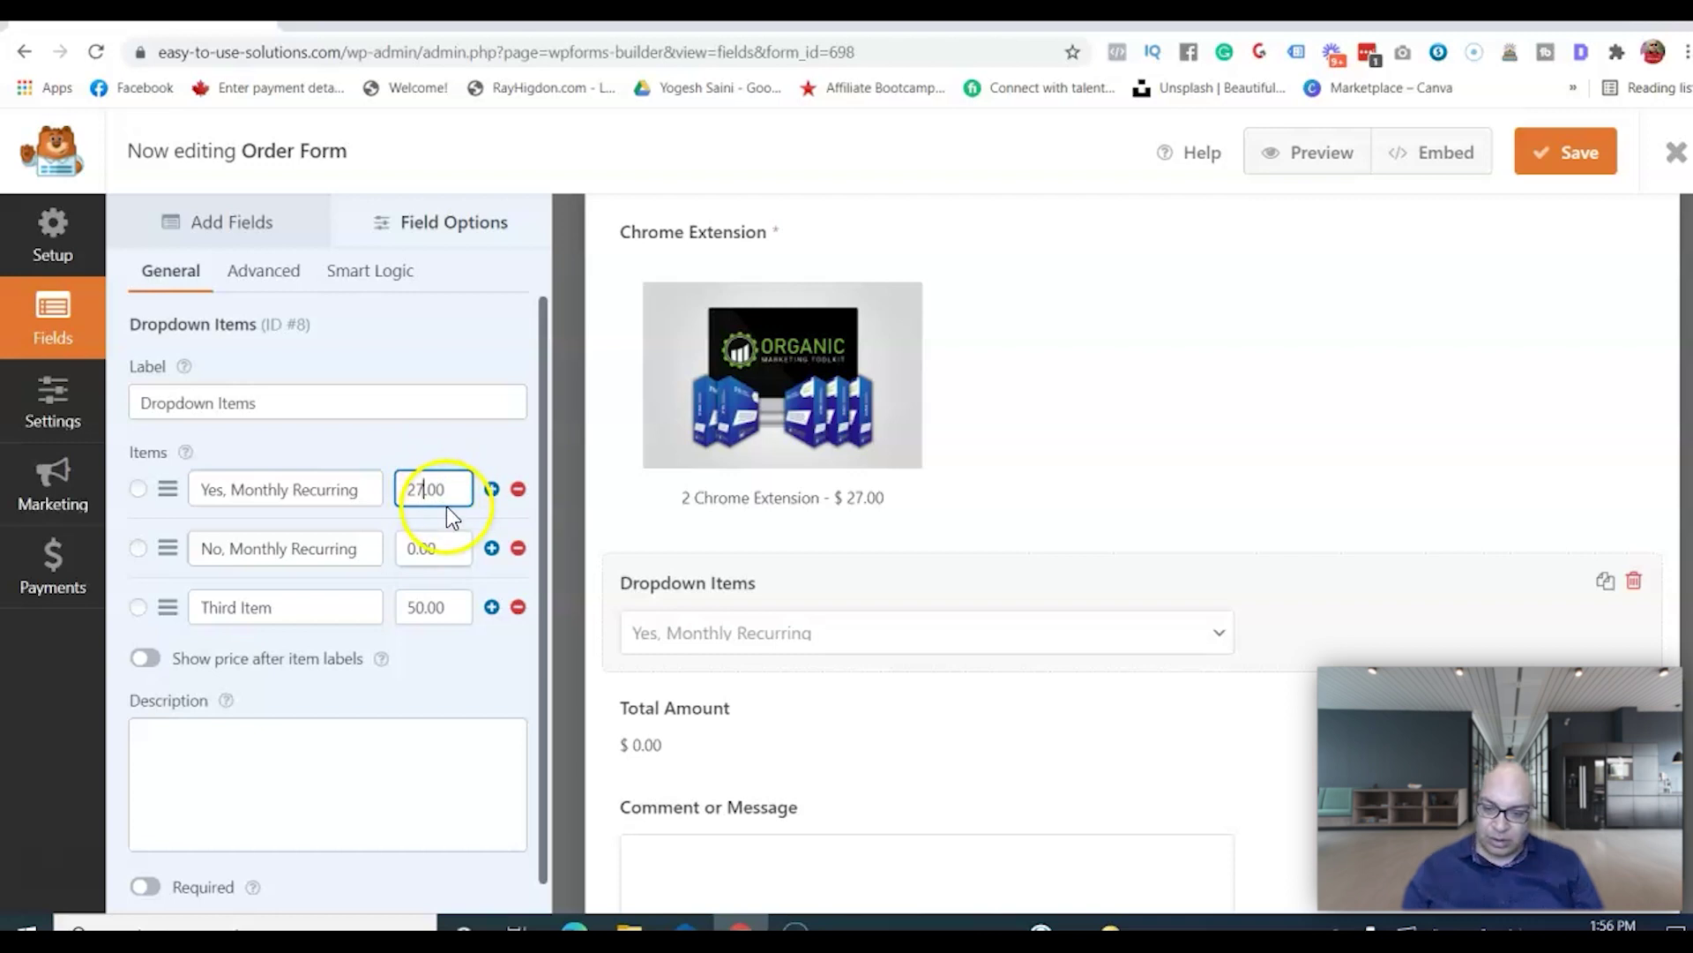
Complete both choice names with 'Subscription', fixing the misspelling.
left_click(360, 487)
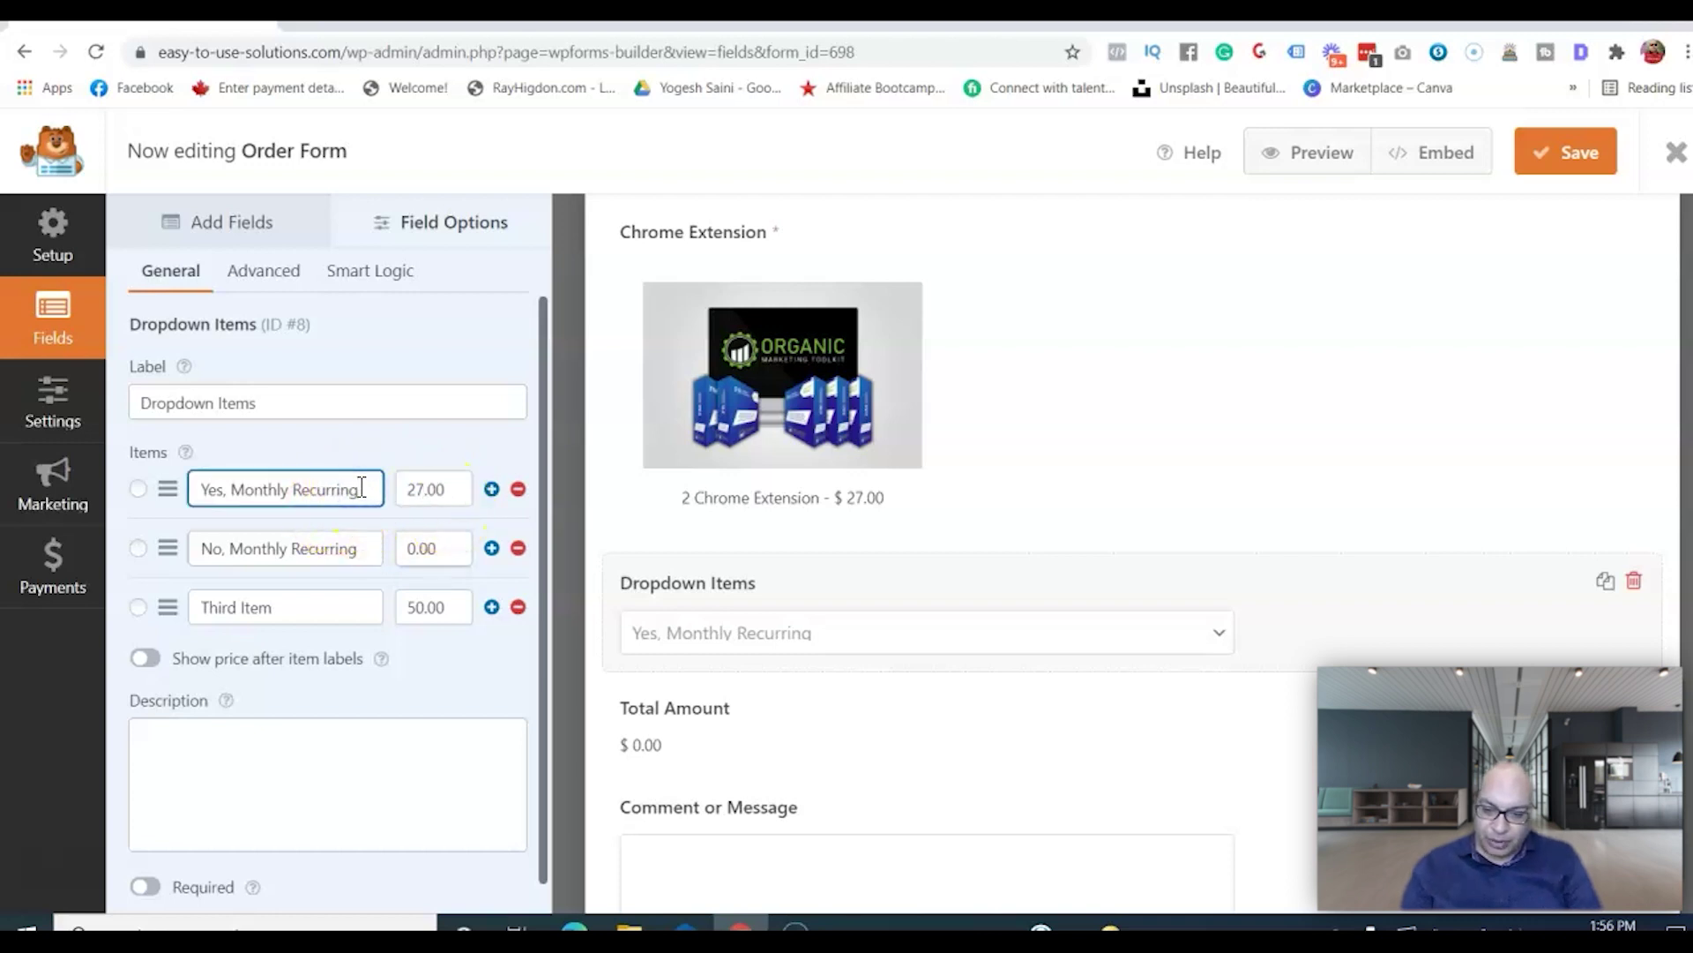
type("Subsc")
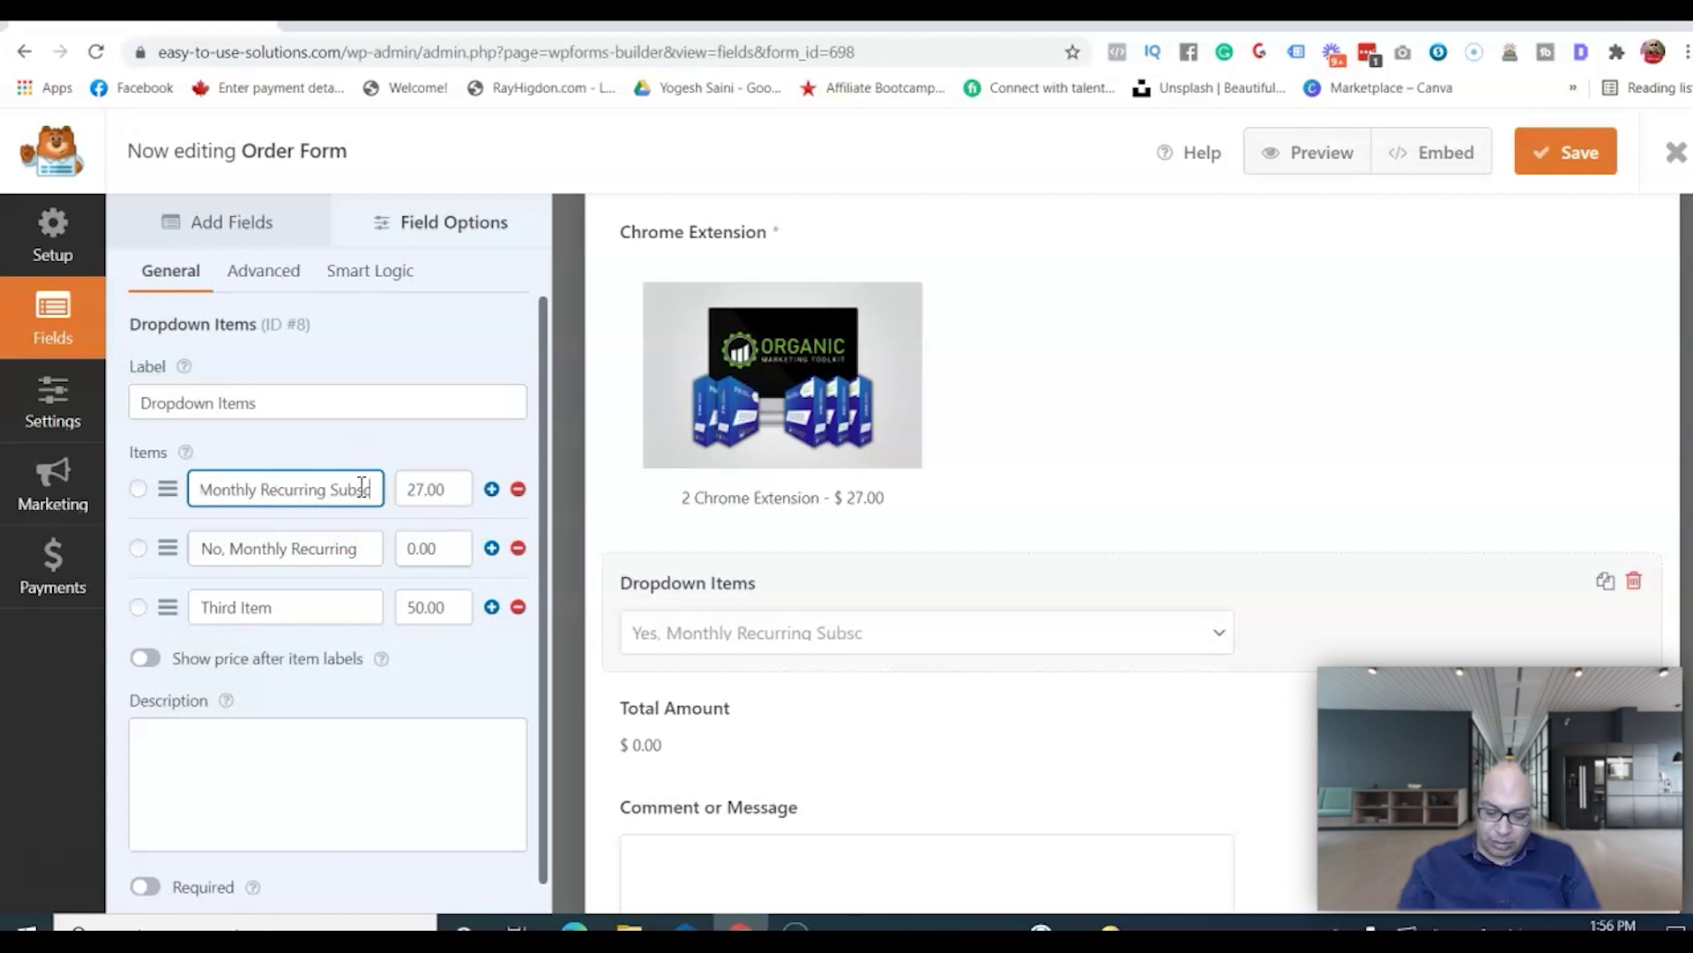
type("ption")
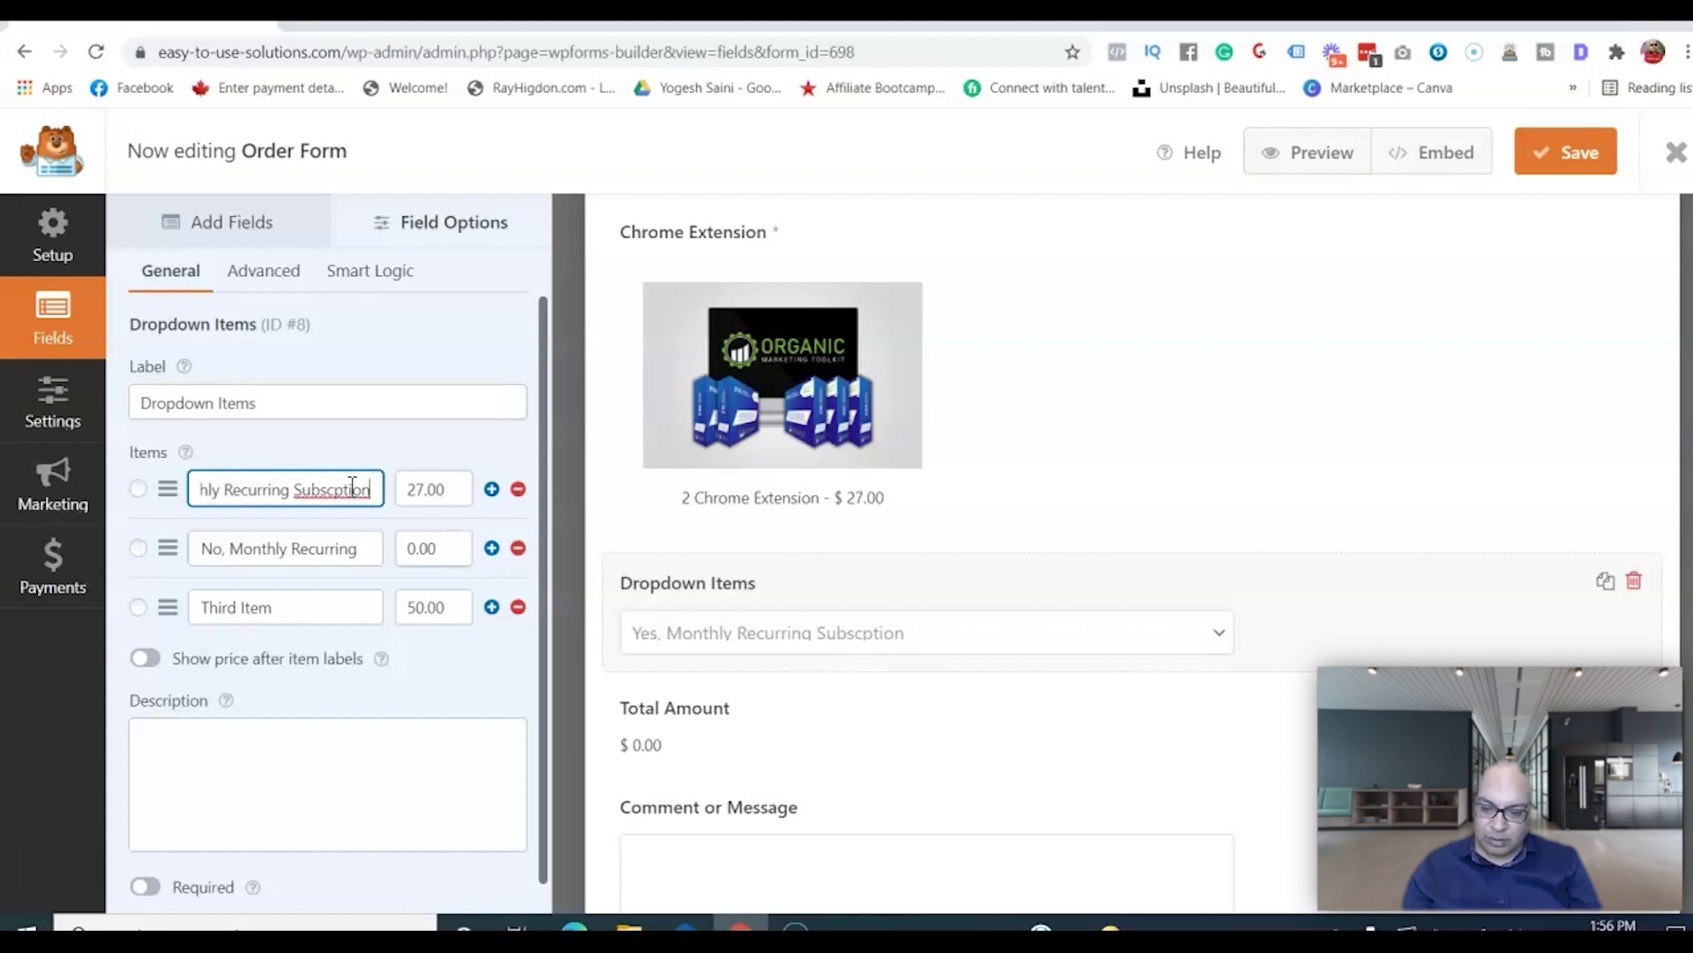
right_click(352, 487)
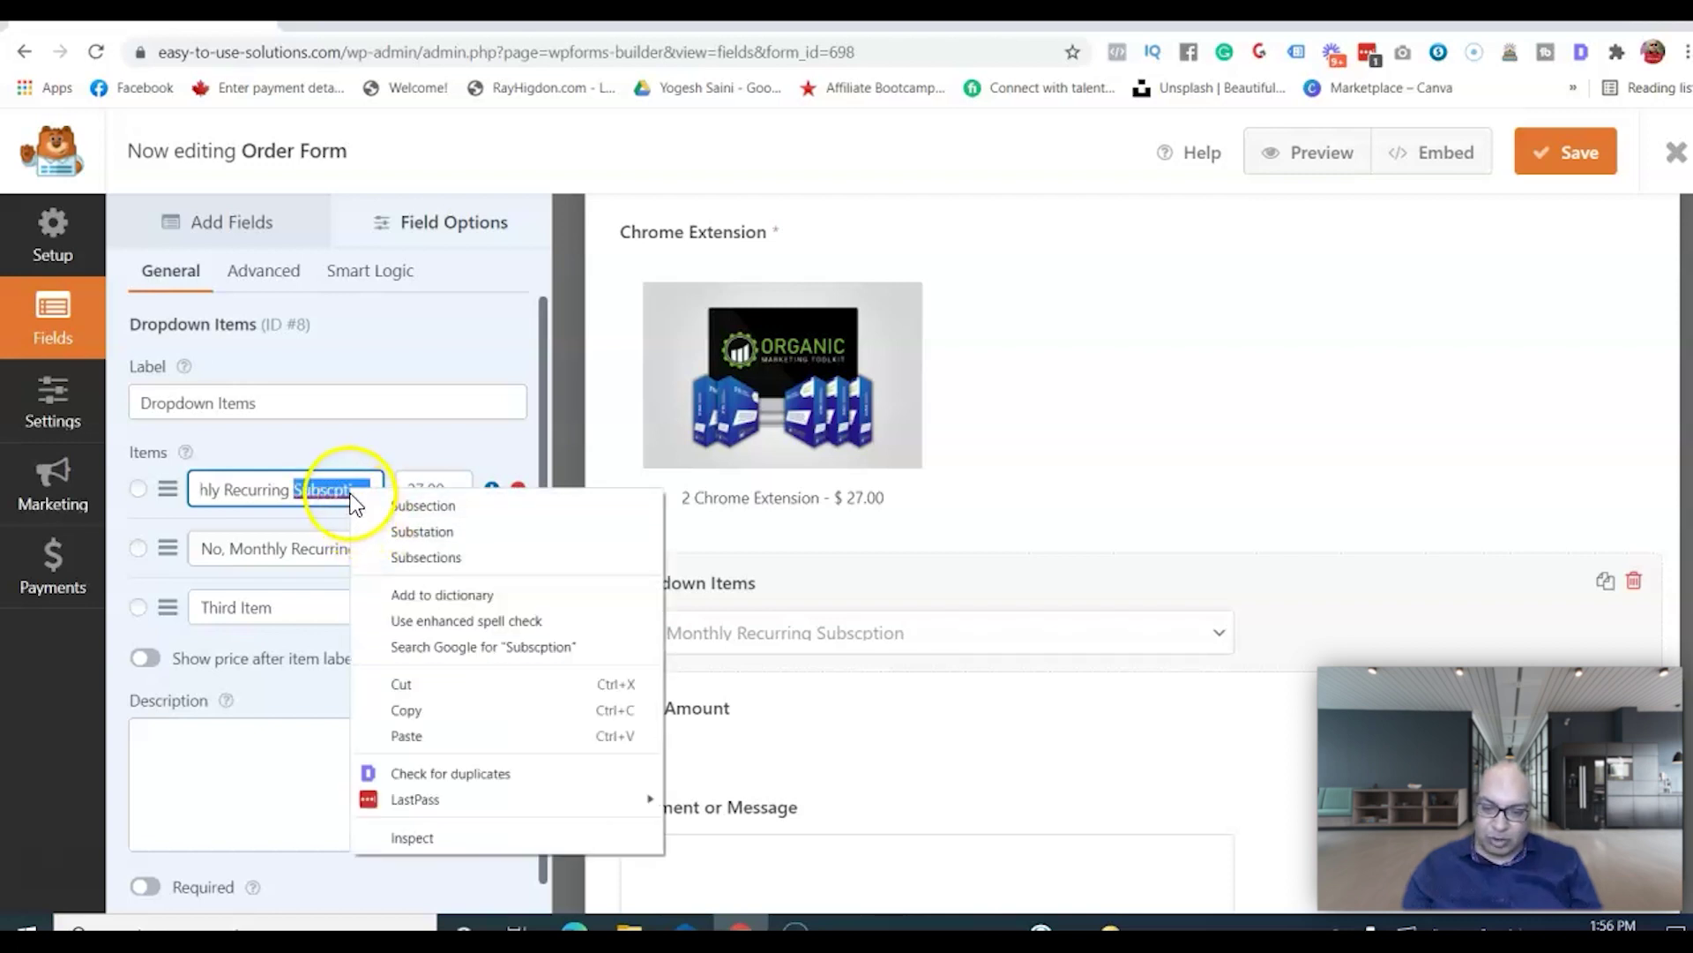
left_click(351, 488)
left_click(374, 490)
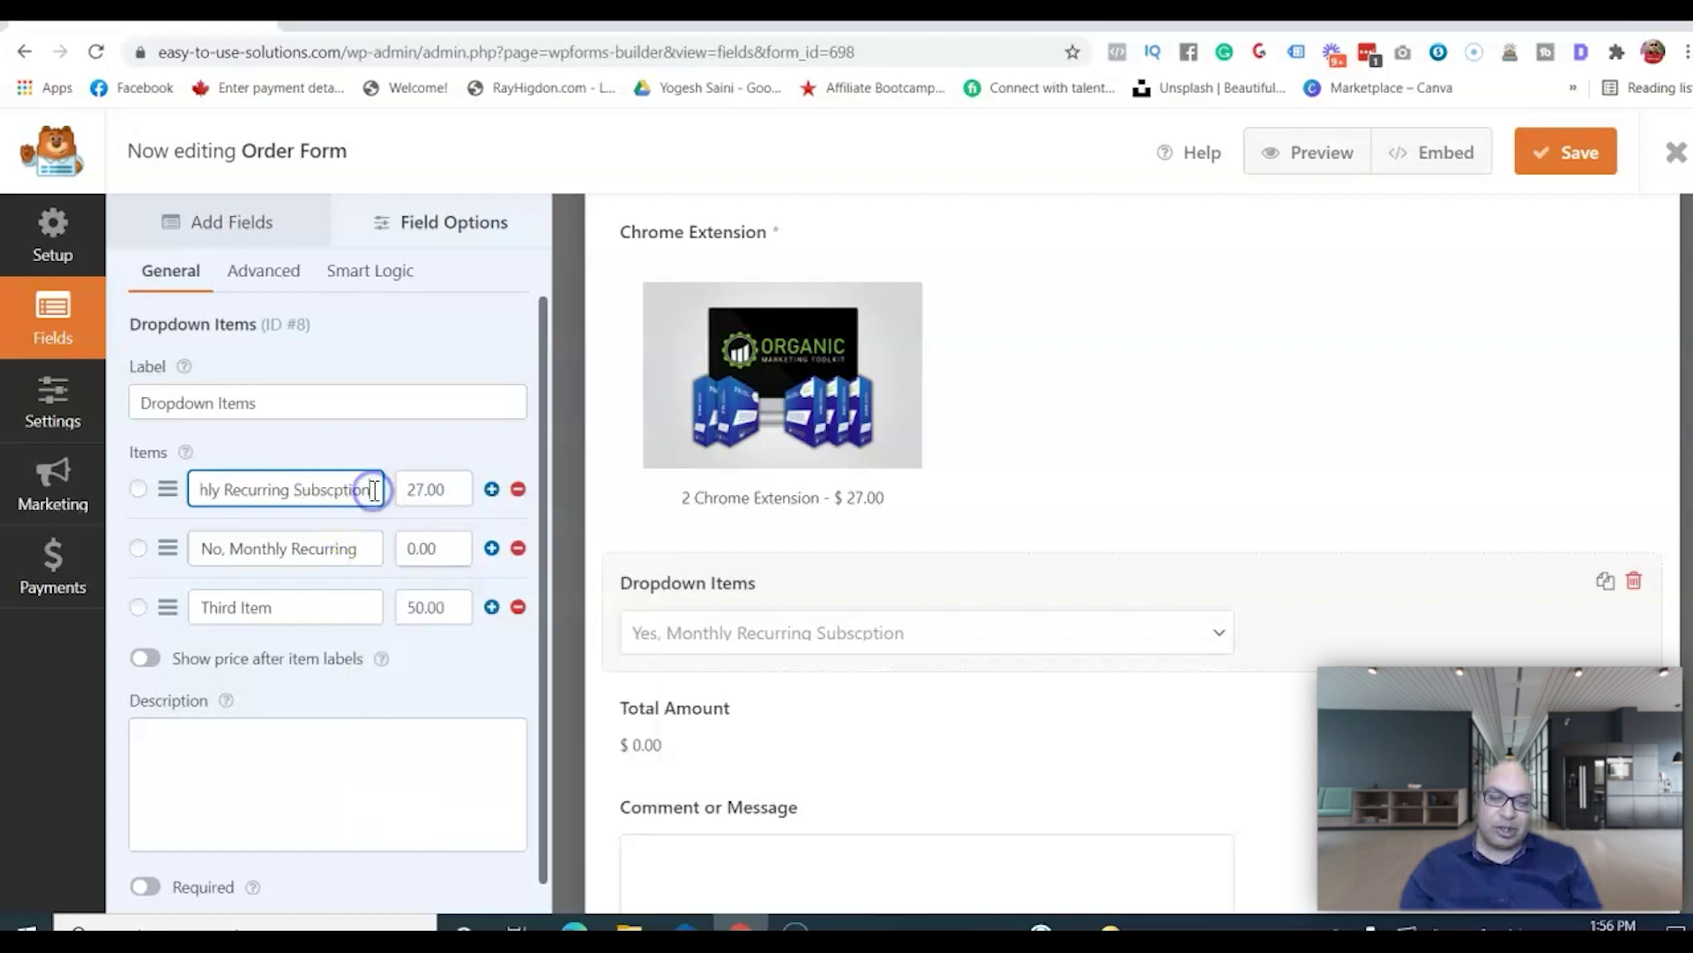
key("BackSpace")
key("BackSpace")
key("BackSpace")
key("BackSpace")
key("BackSpace")
key("BackSpace")
key("BackSpace")
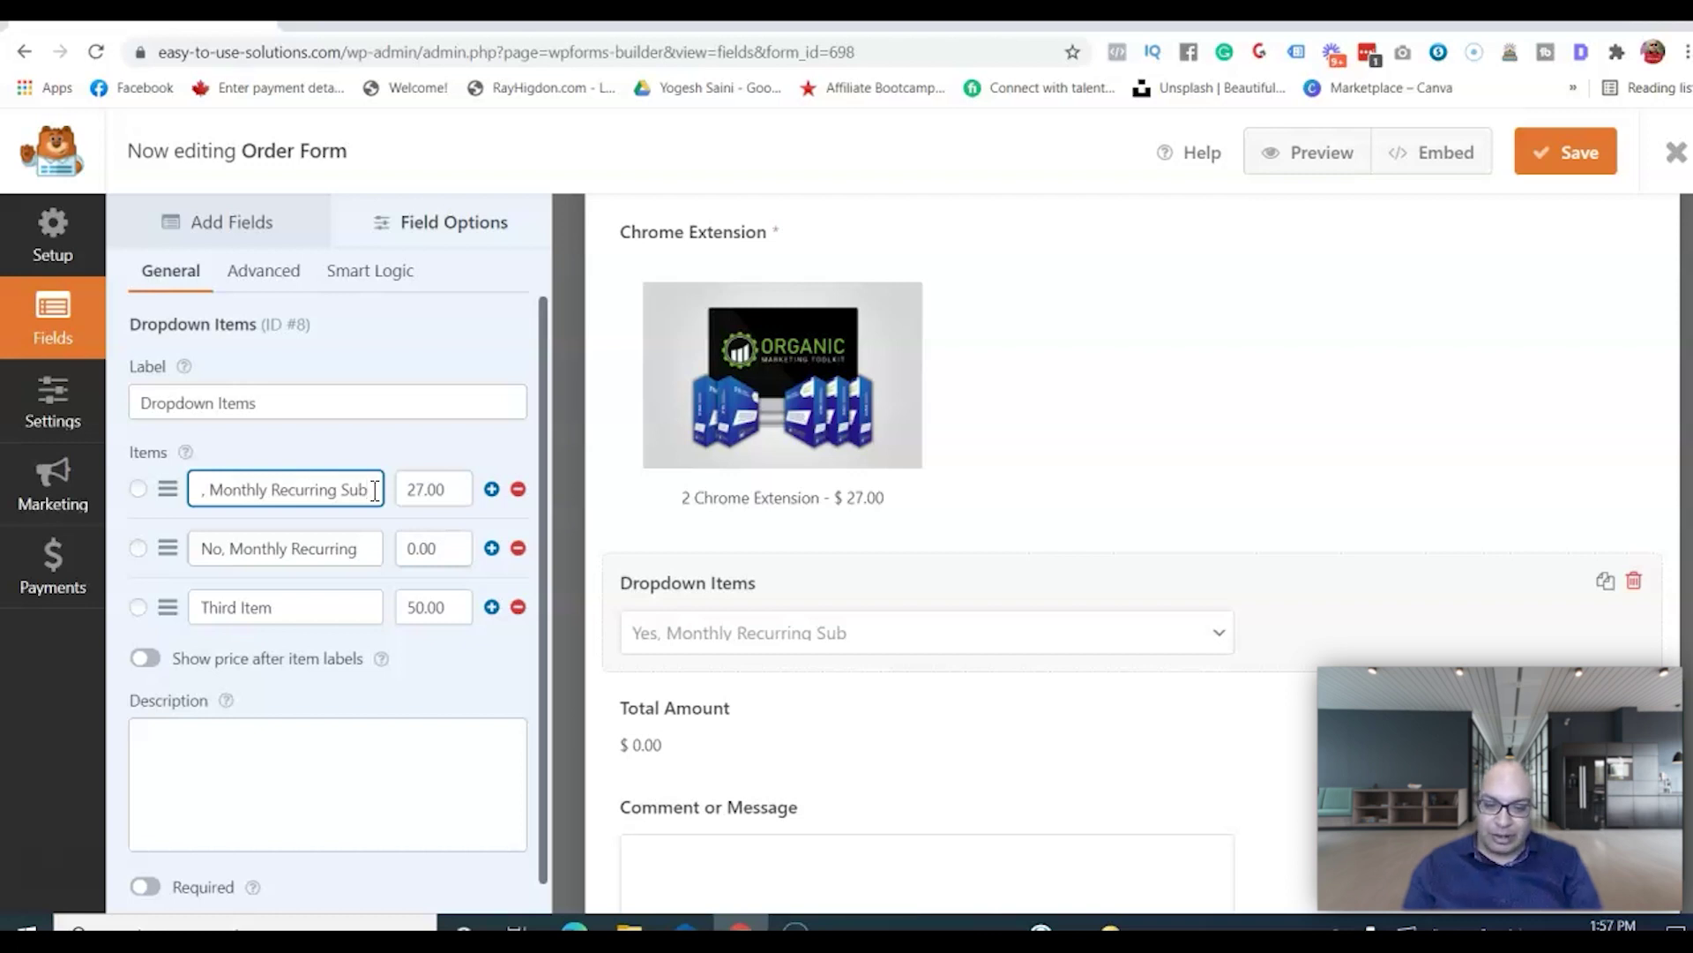
type("scription")
left_click(371, 548)
type("Subscription")
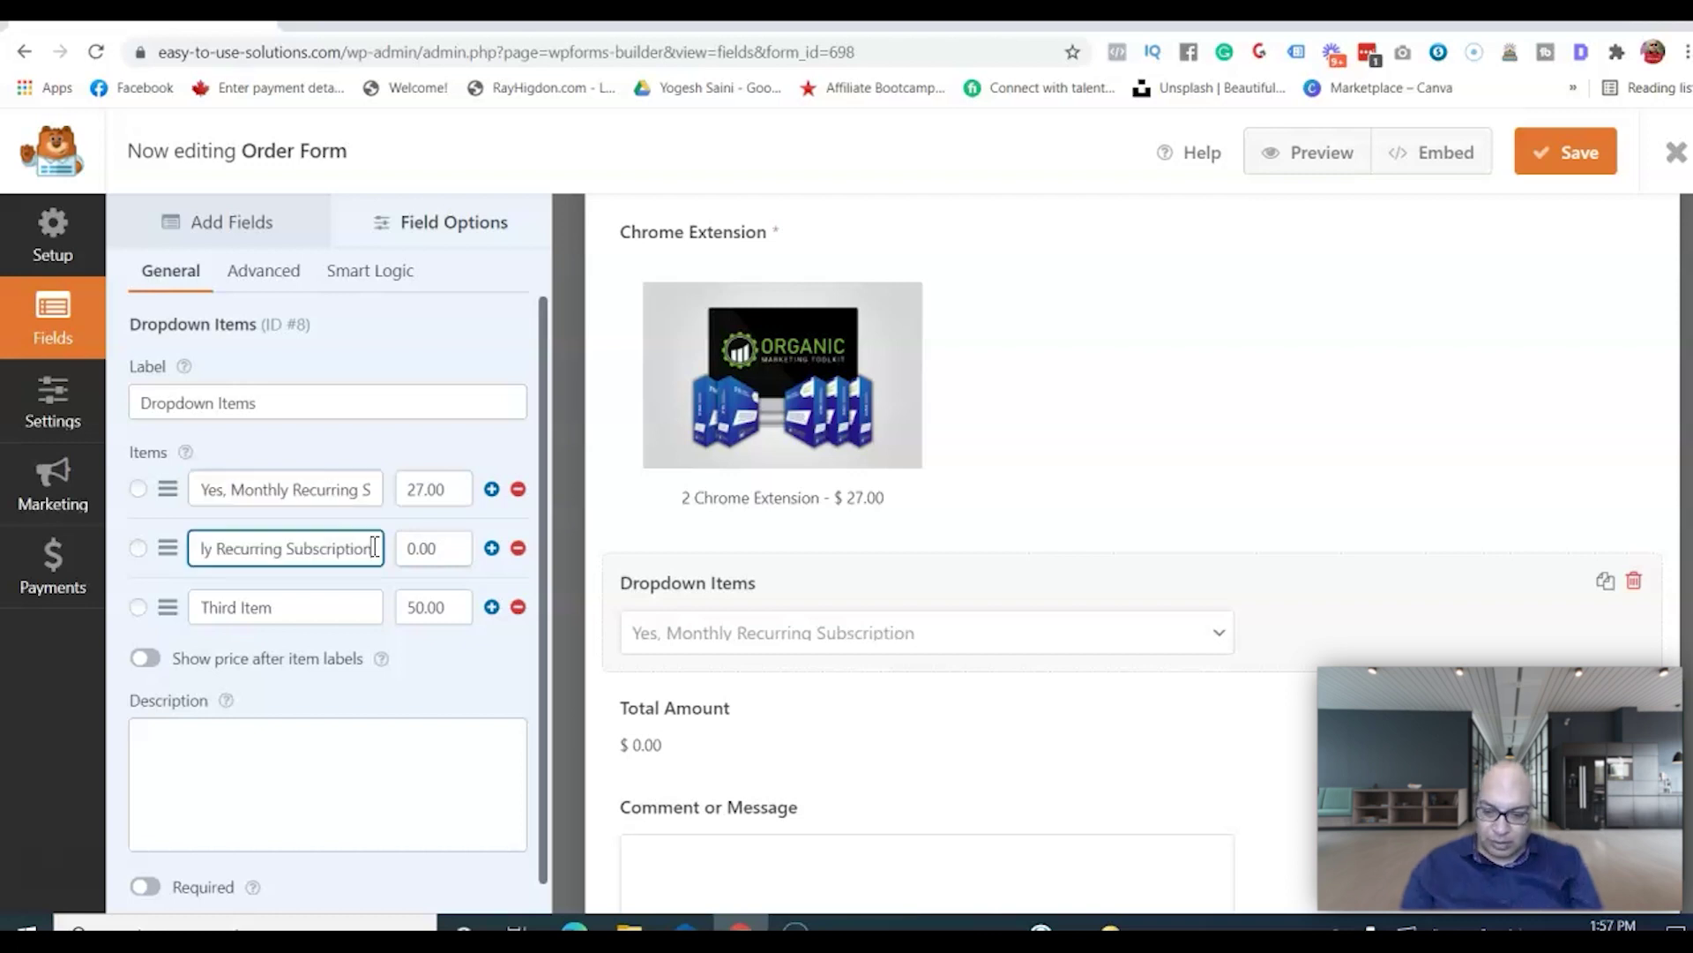
Delete the Third Item choice and show prices after the dropdown labels.
left_click(518, 608)
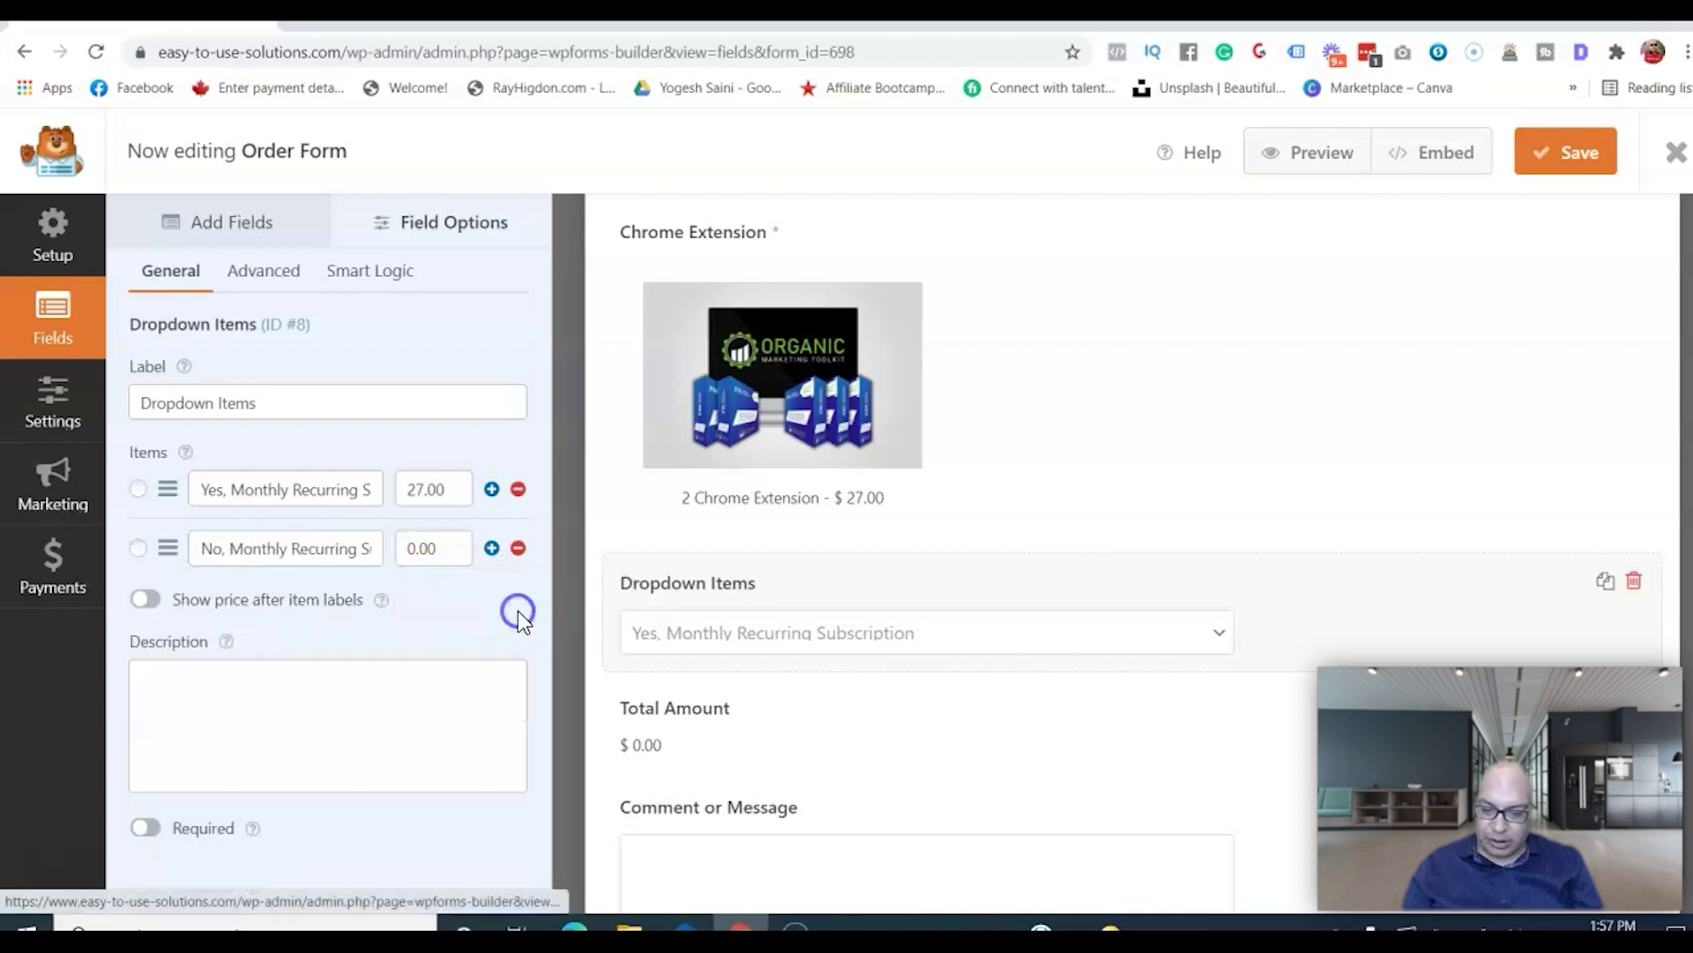
left_click(147, 599)
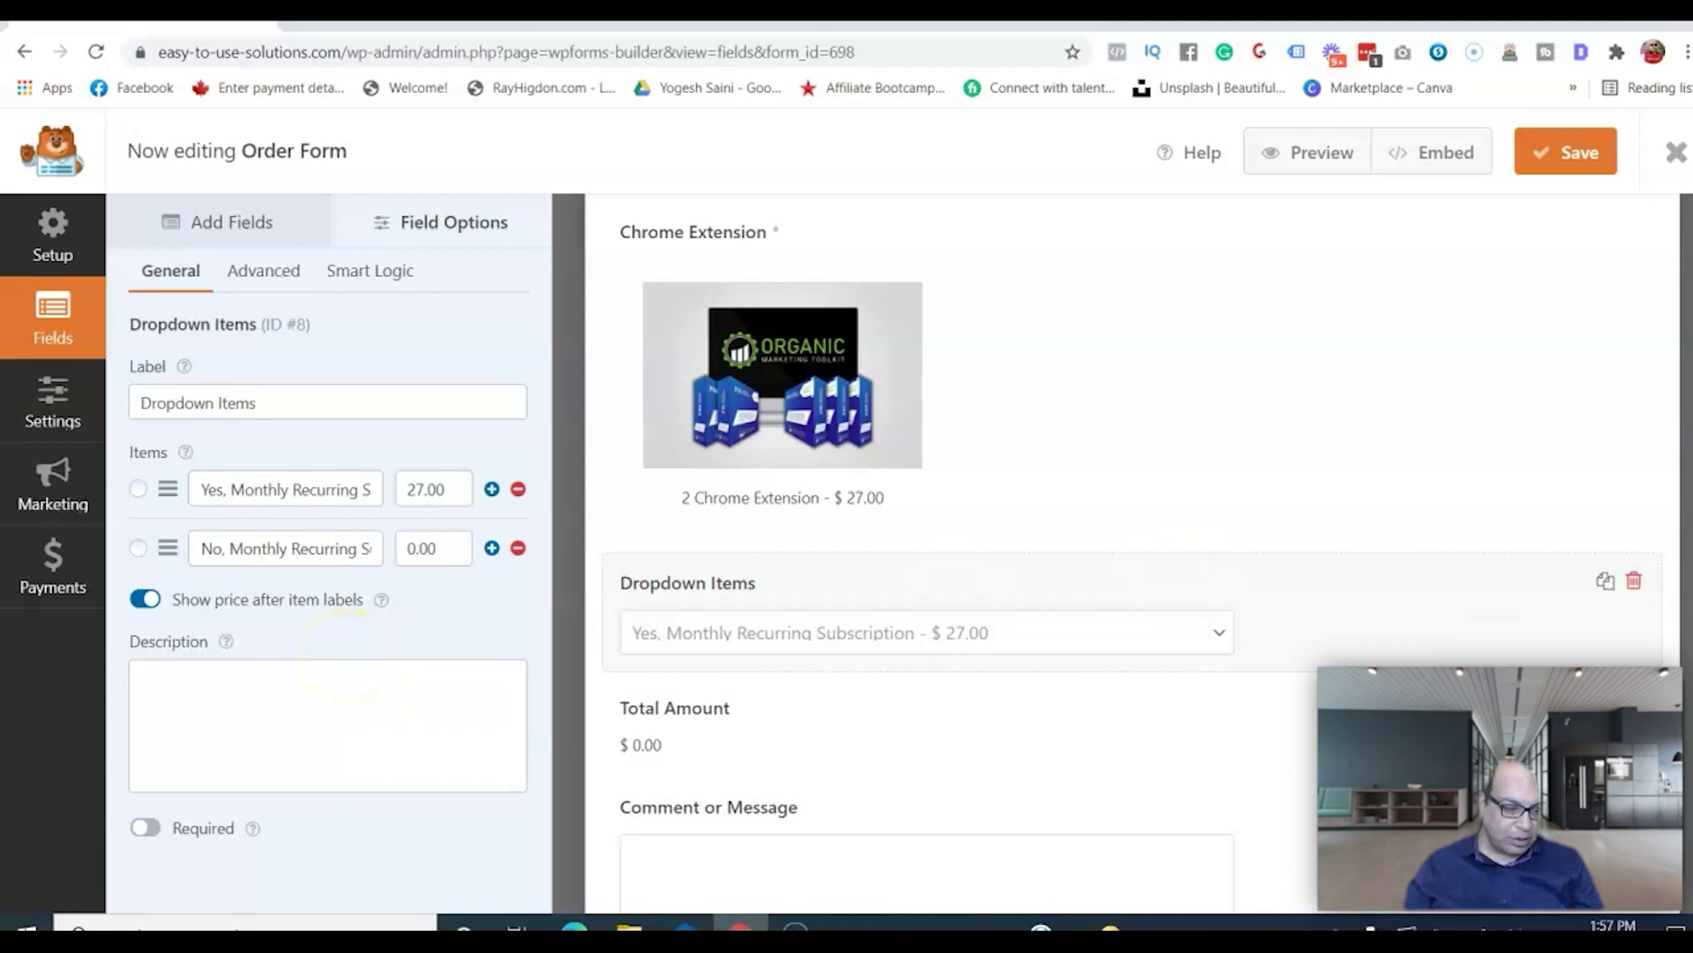
scroll(970, 759, "down", 2)
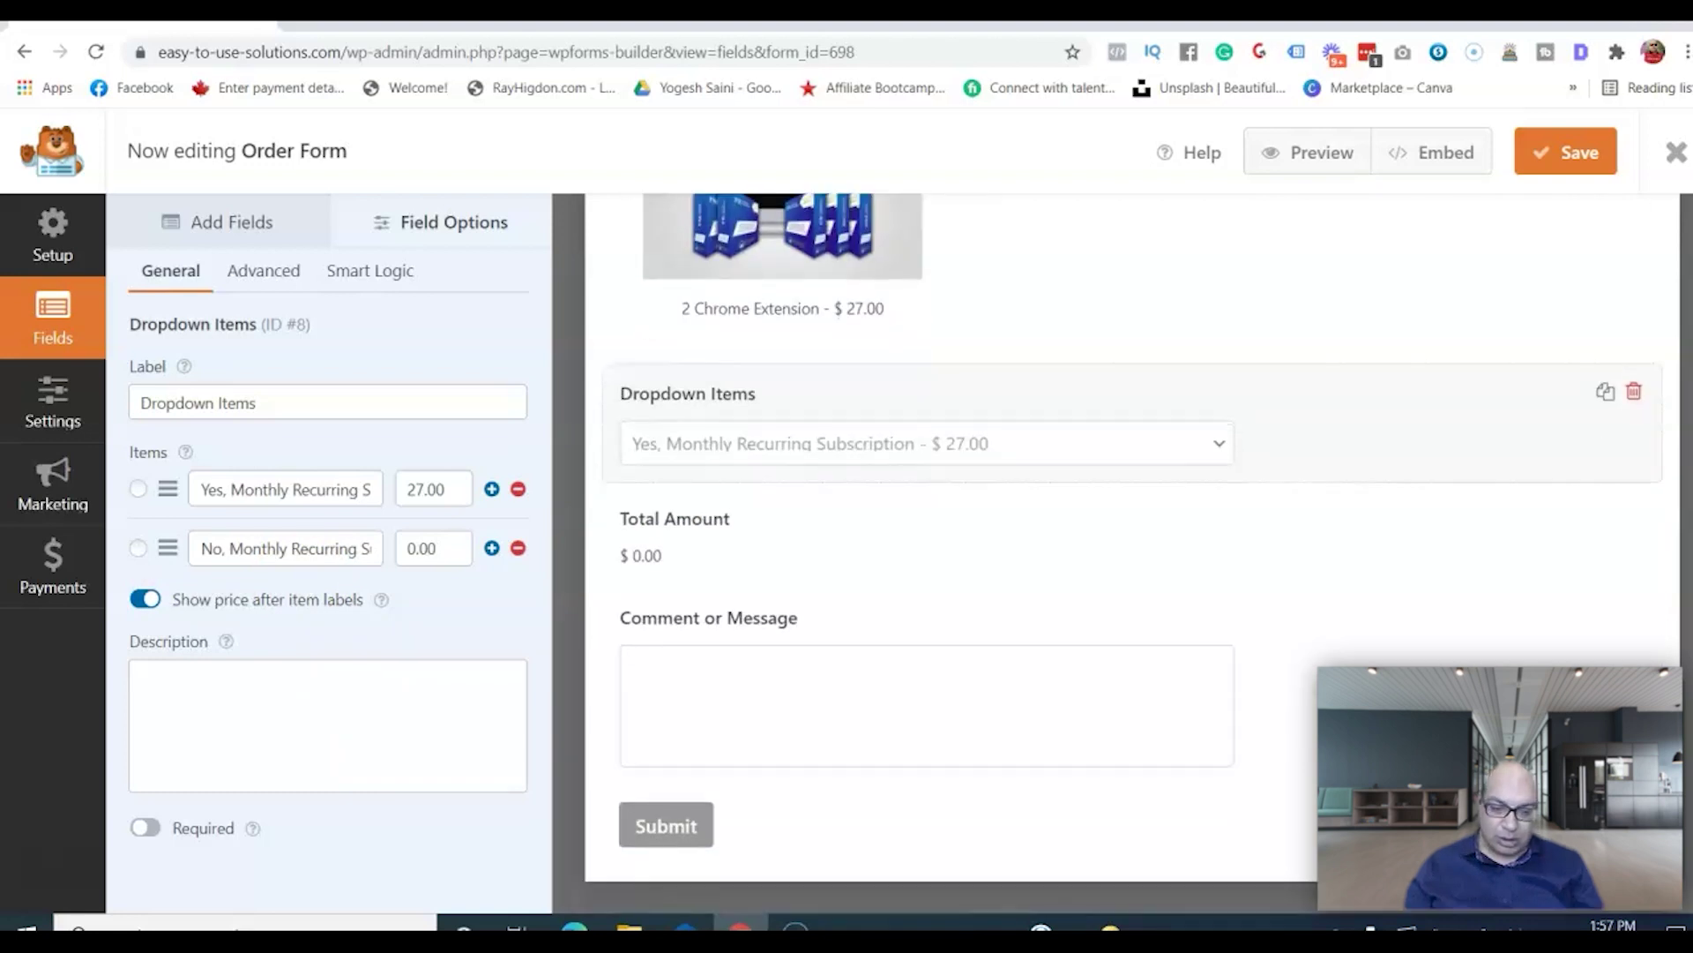
left_click(706, 833)
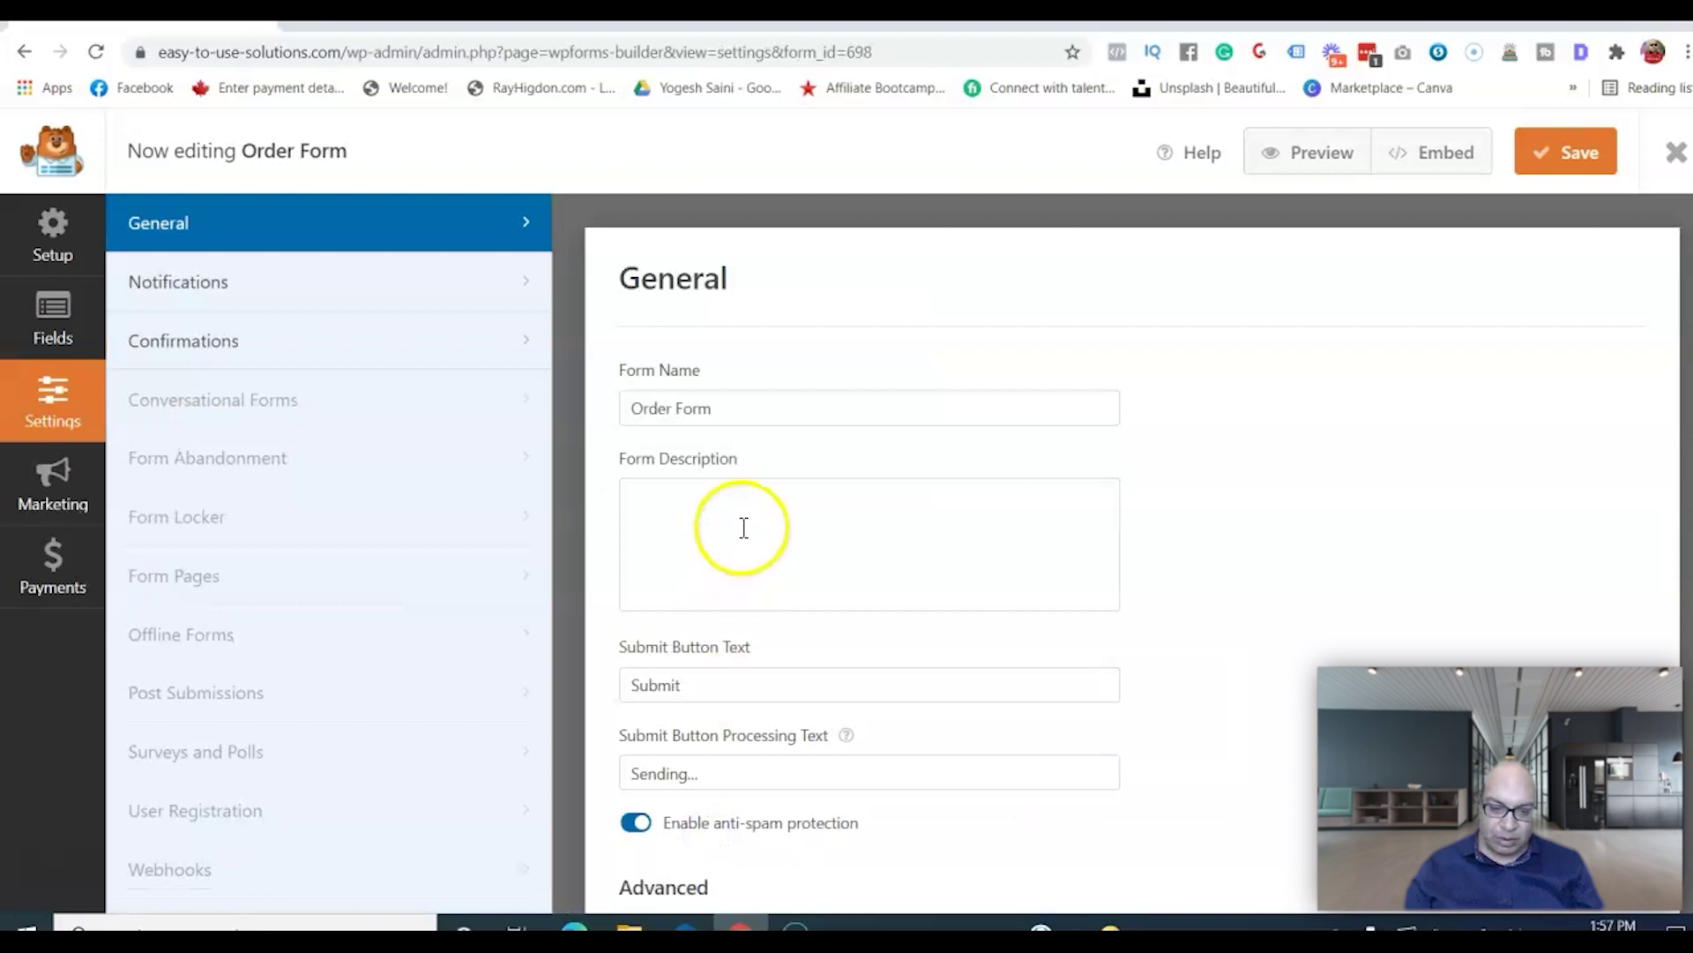
Change the Submit Button Text to 'Pay Now'.
left_click(703, 684)
key("BackSpace")
key("BackSpace")
key("BackSpace")
key("BackSpace")
key("BackSpace")
key("BackSpace")
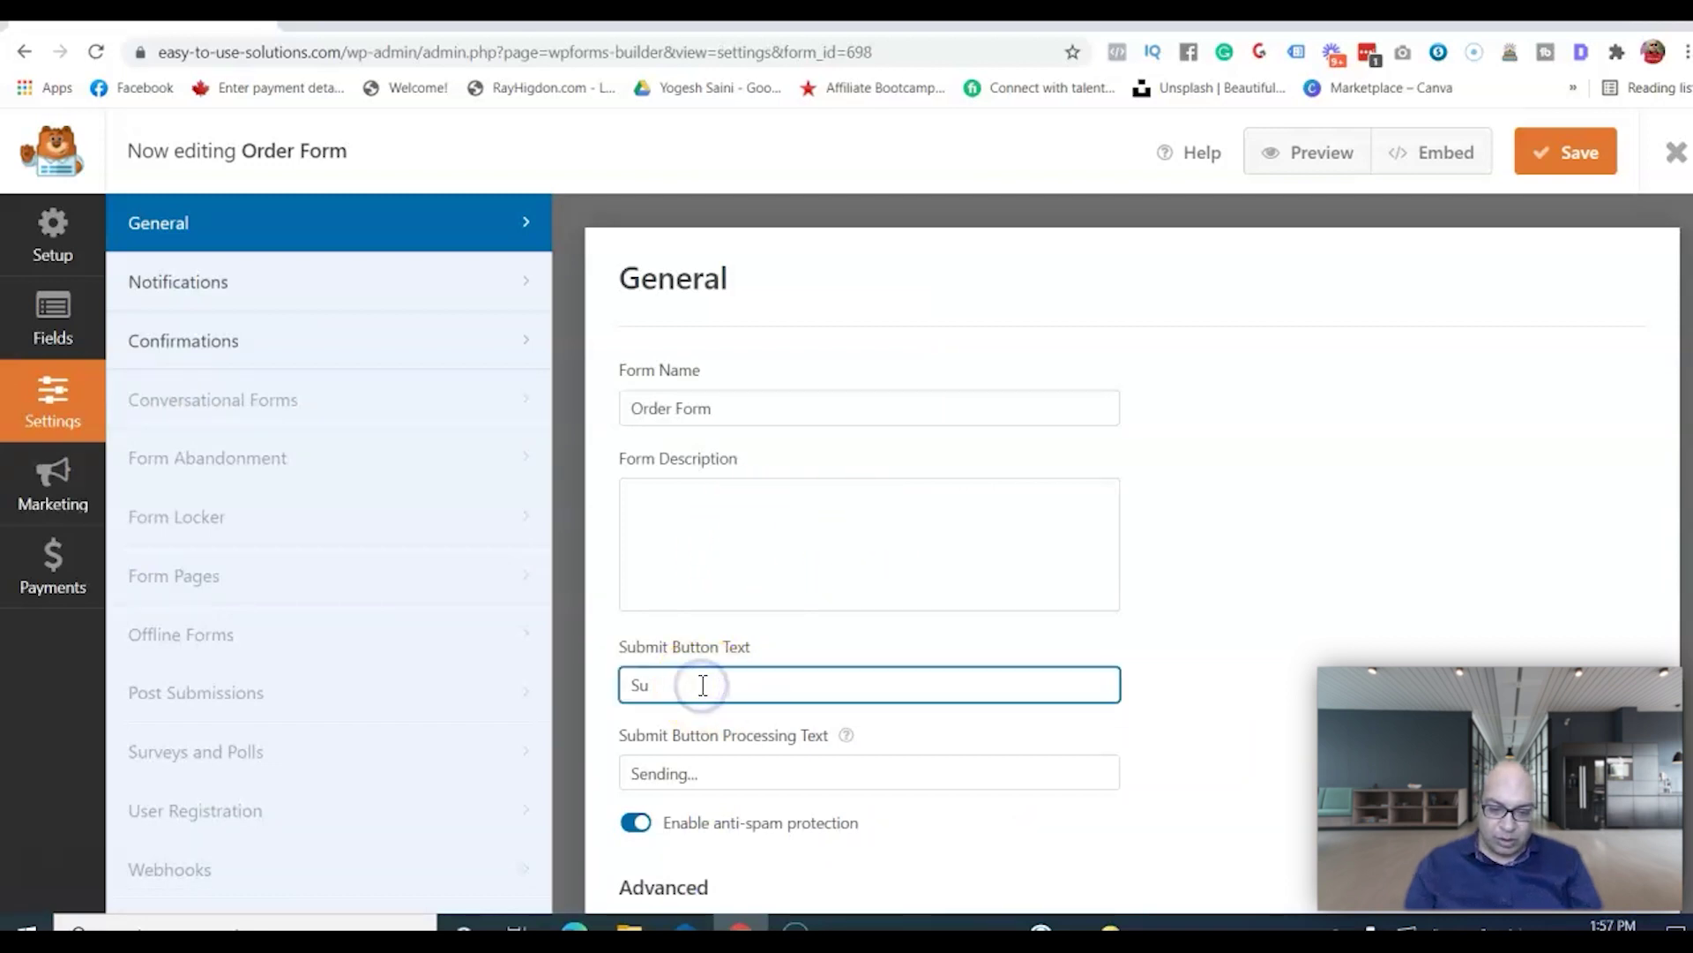
type("Pay Now")
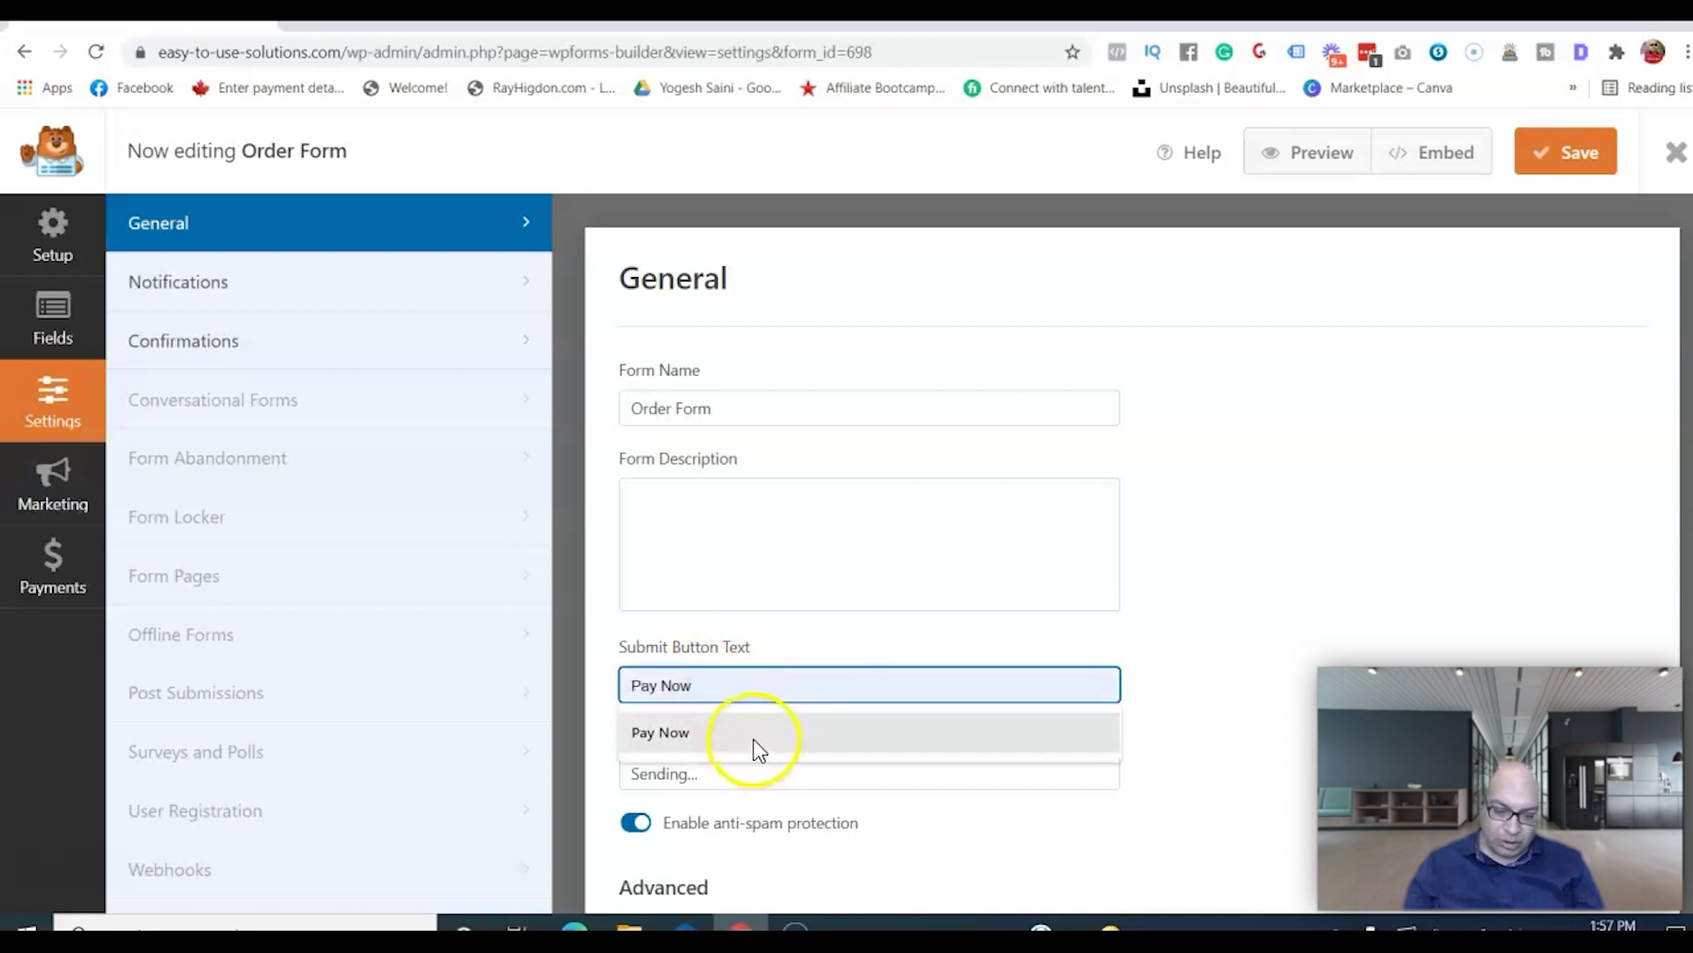
left_click(753, 739)
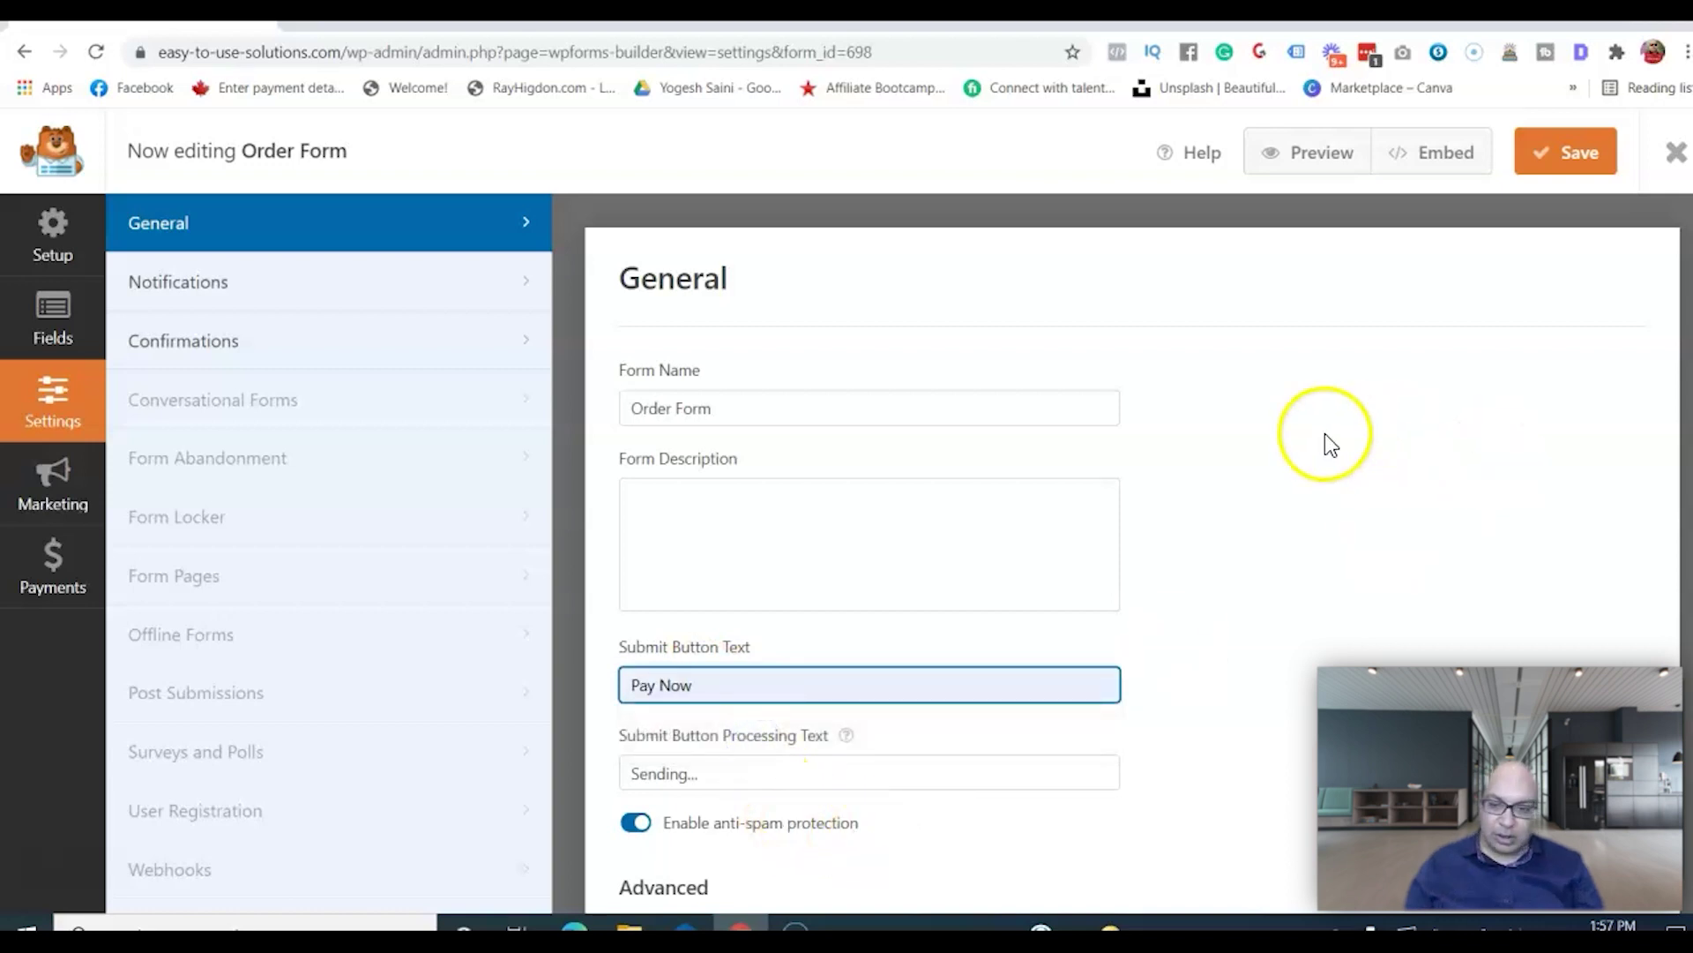
left_click(56, 319)
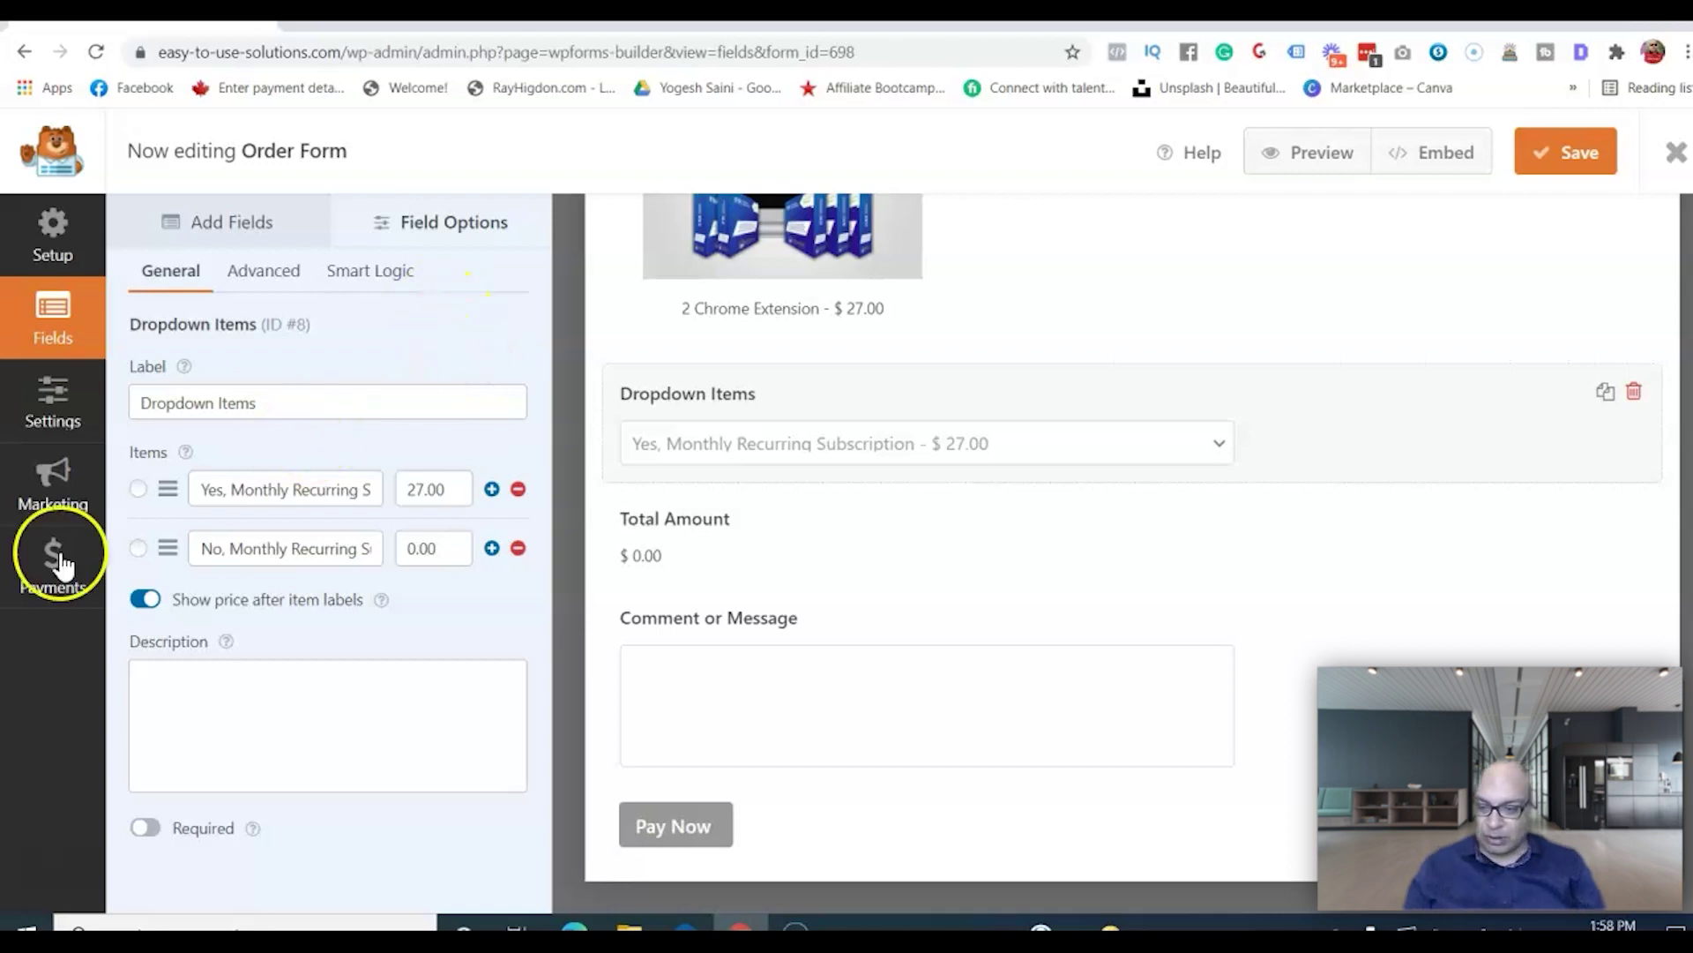
Install and activate the Stripe addon under Payments, then save and refresh the builder.
left_click(49, 591)
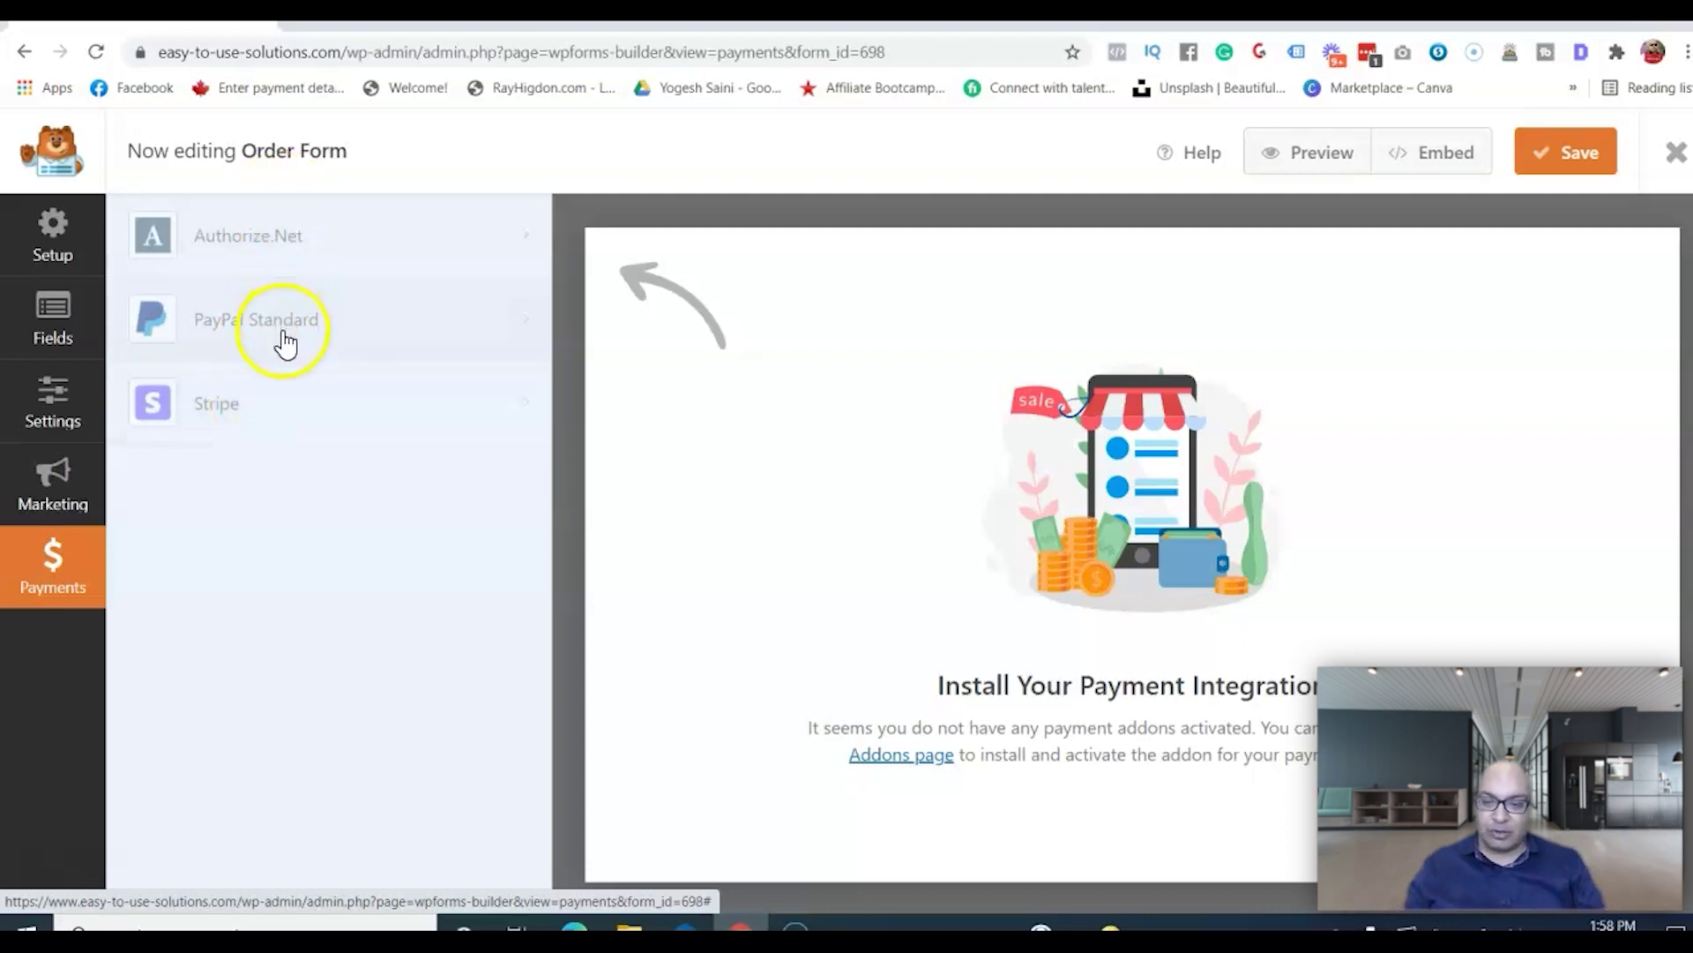
left_click(269, 404)
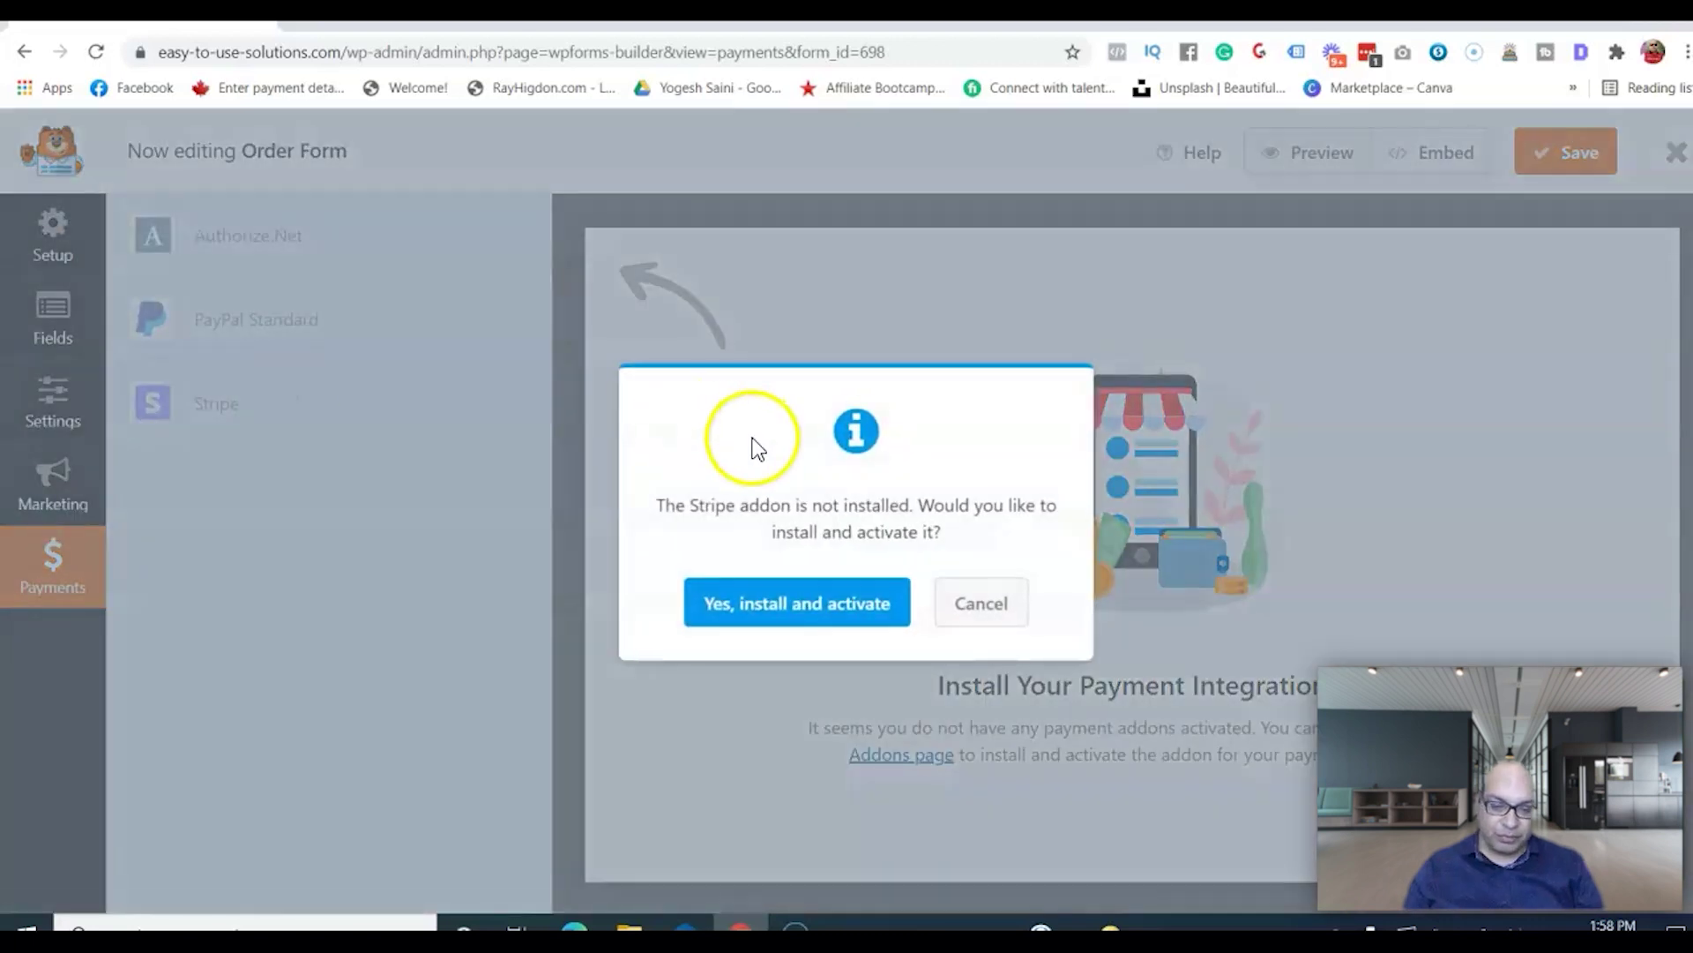
left_click(792, 607)
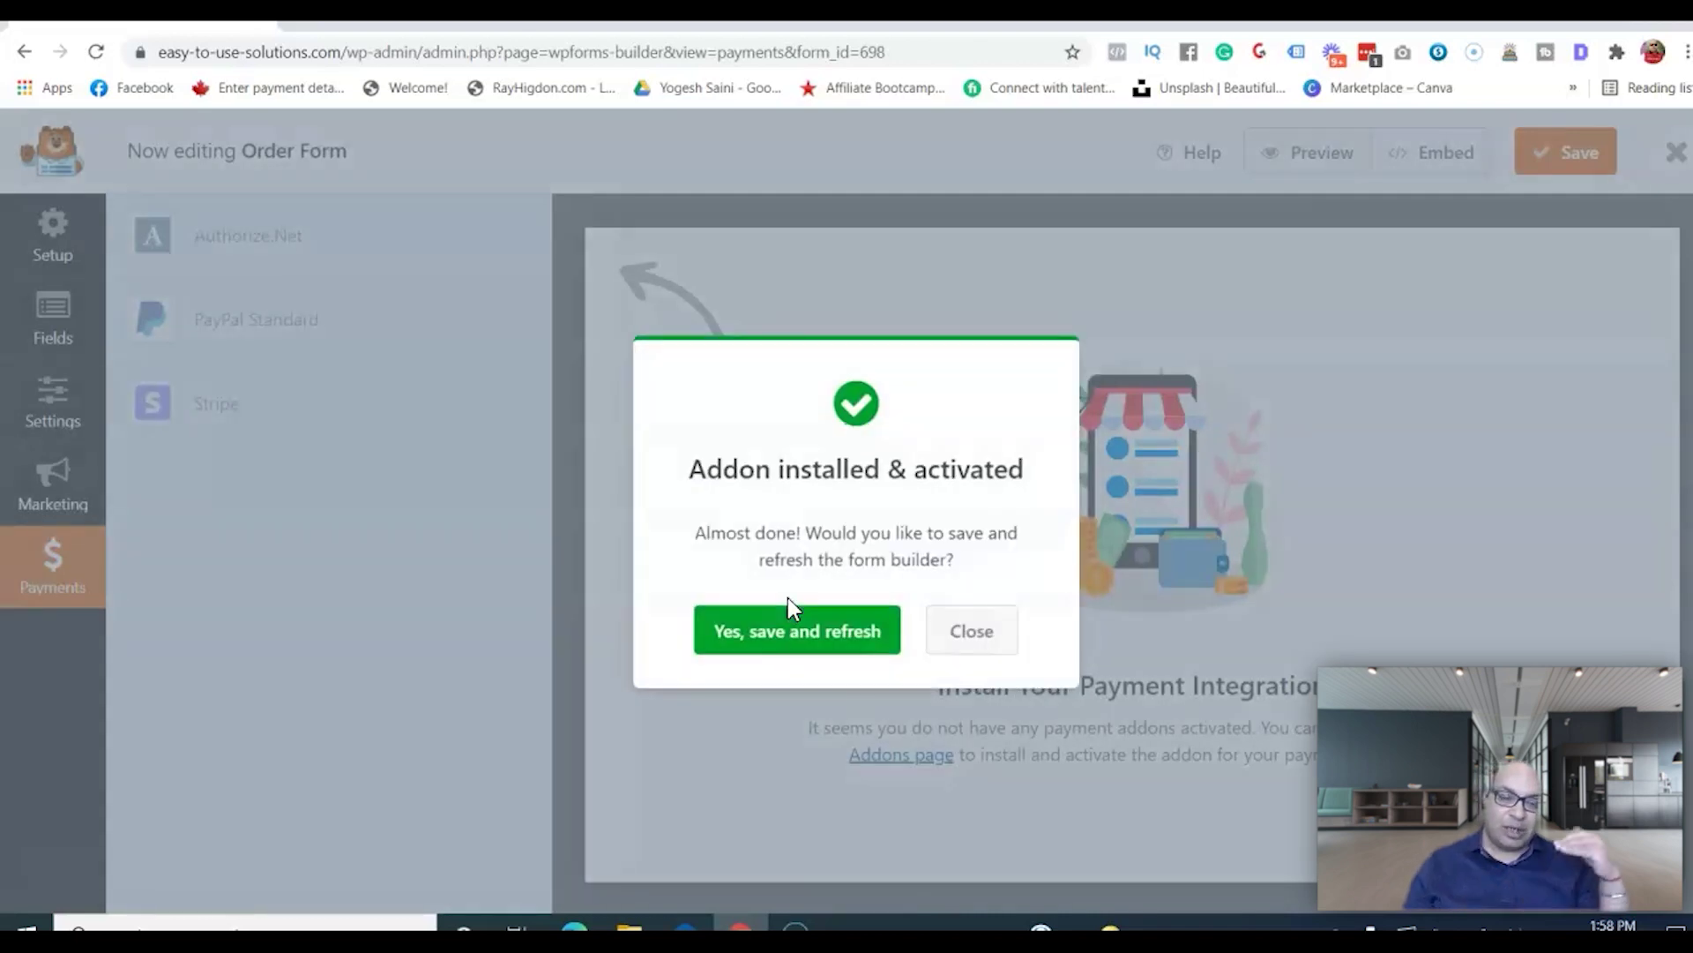
left_click(791, 626)
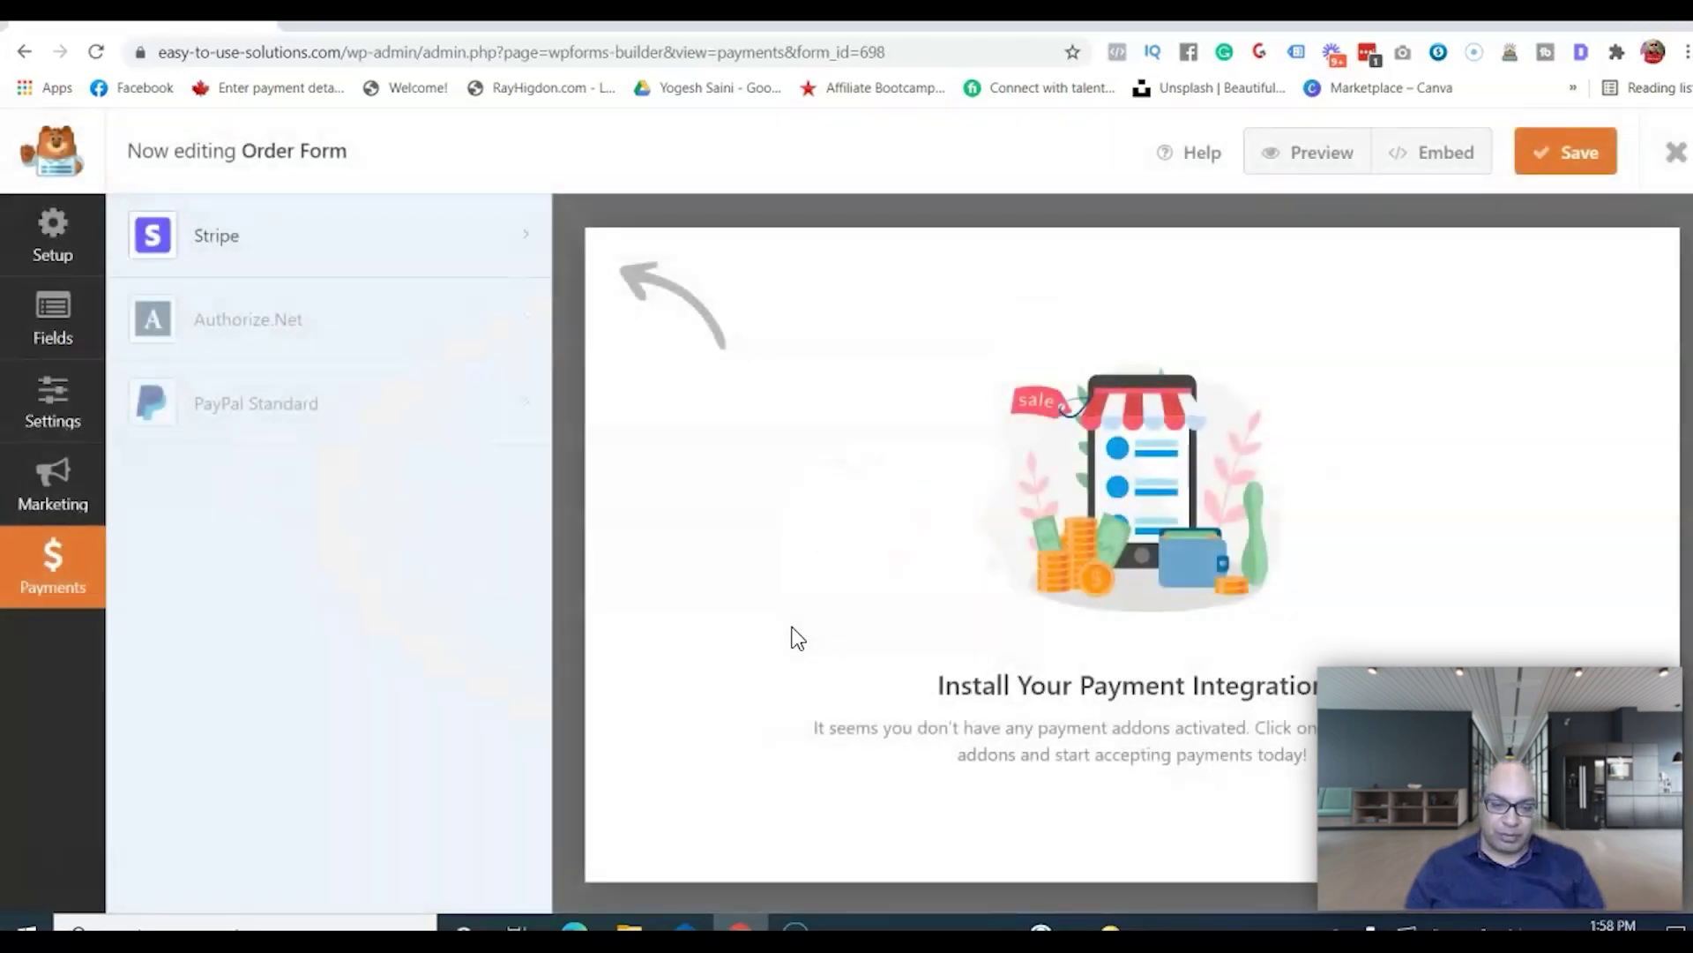
Add a Stripe Credit Card field above Total Amount.
left_click(446, 233)
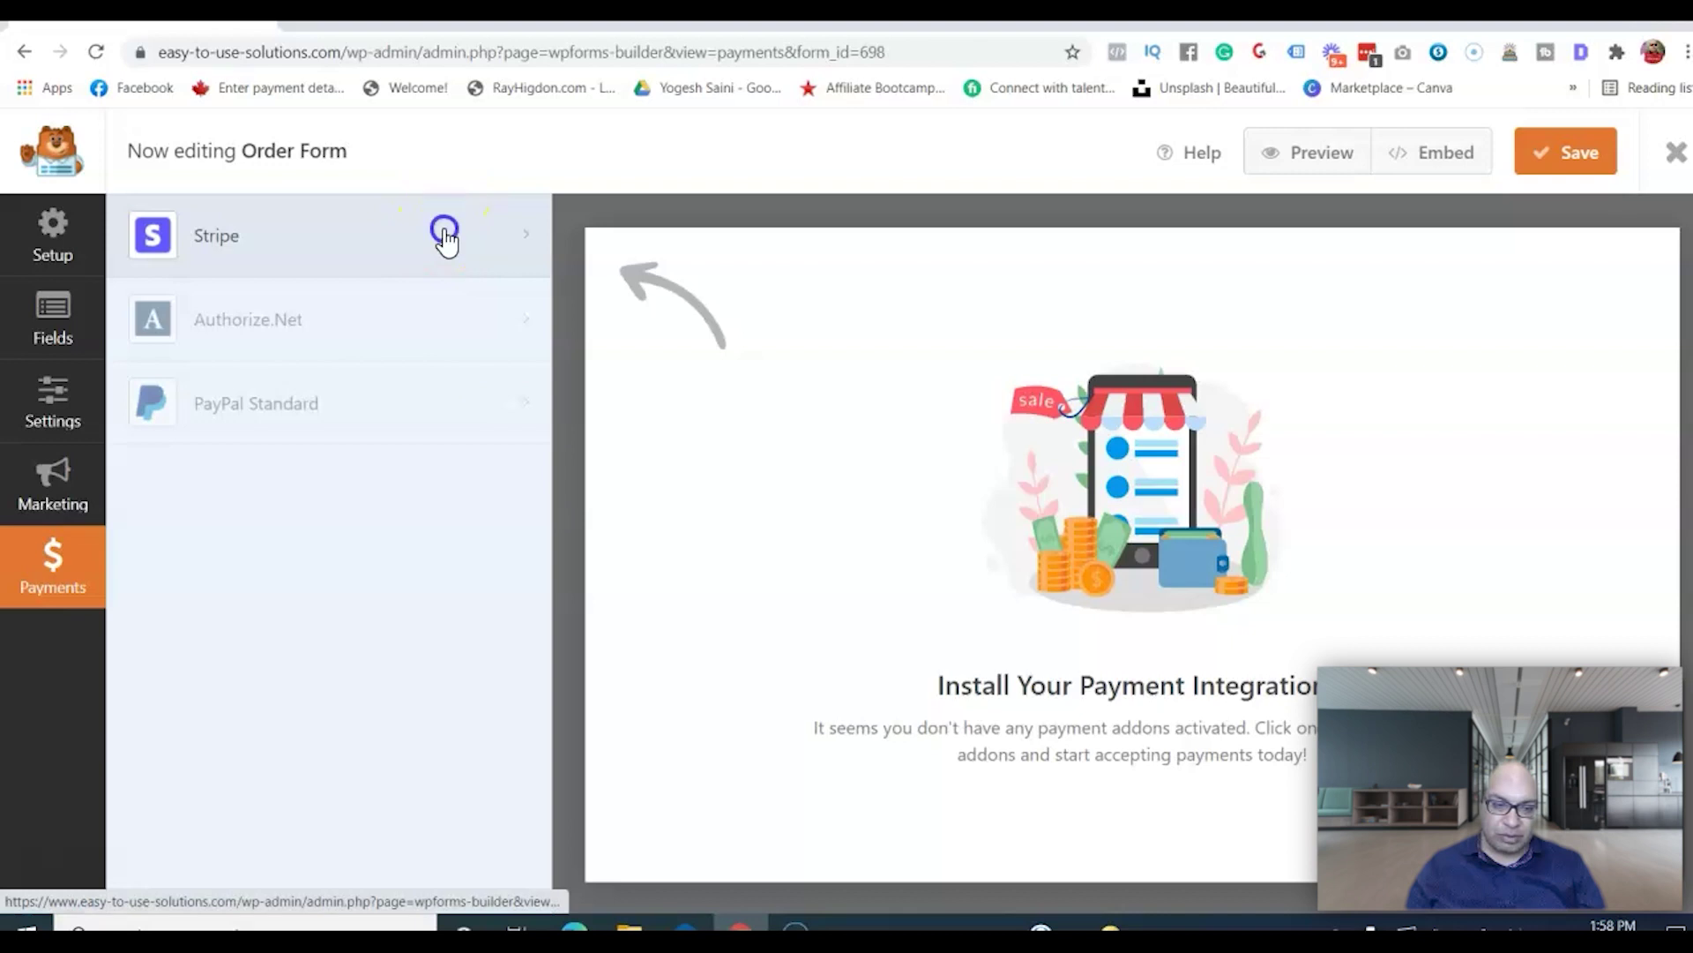
left_click(70, 252)
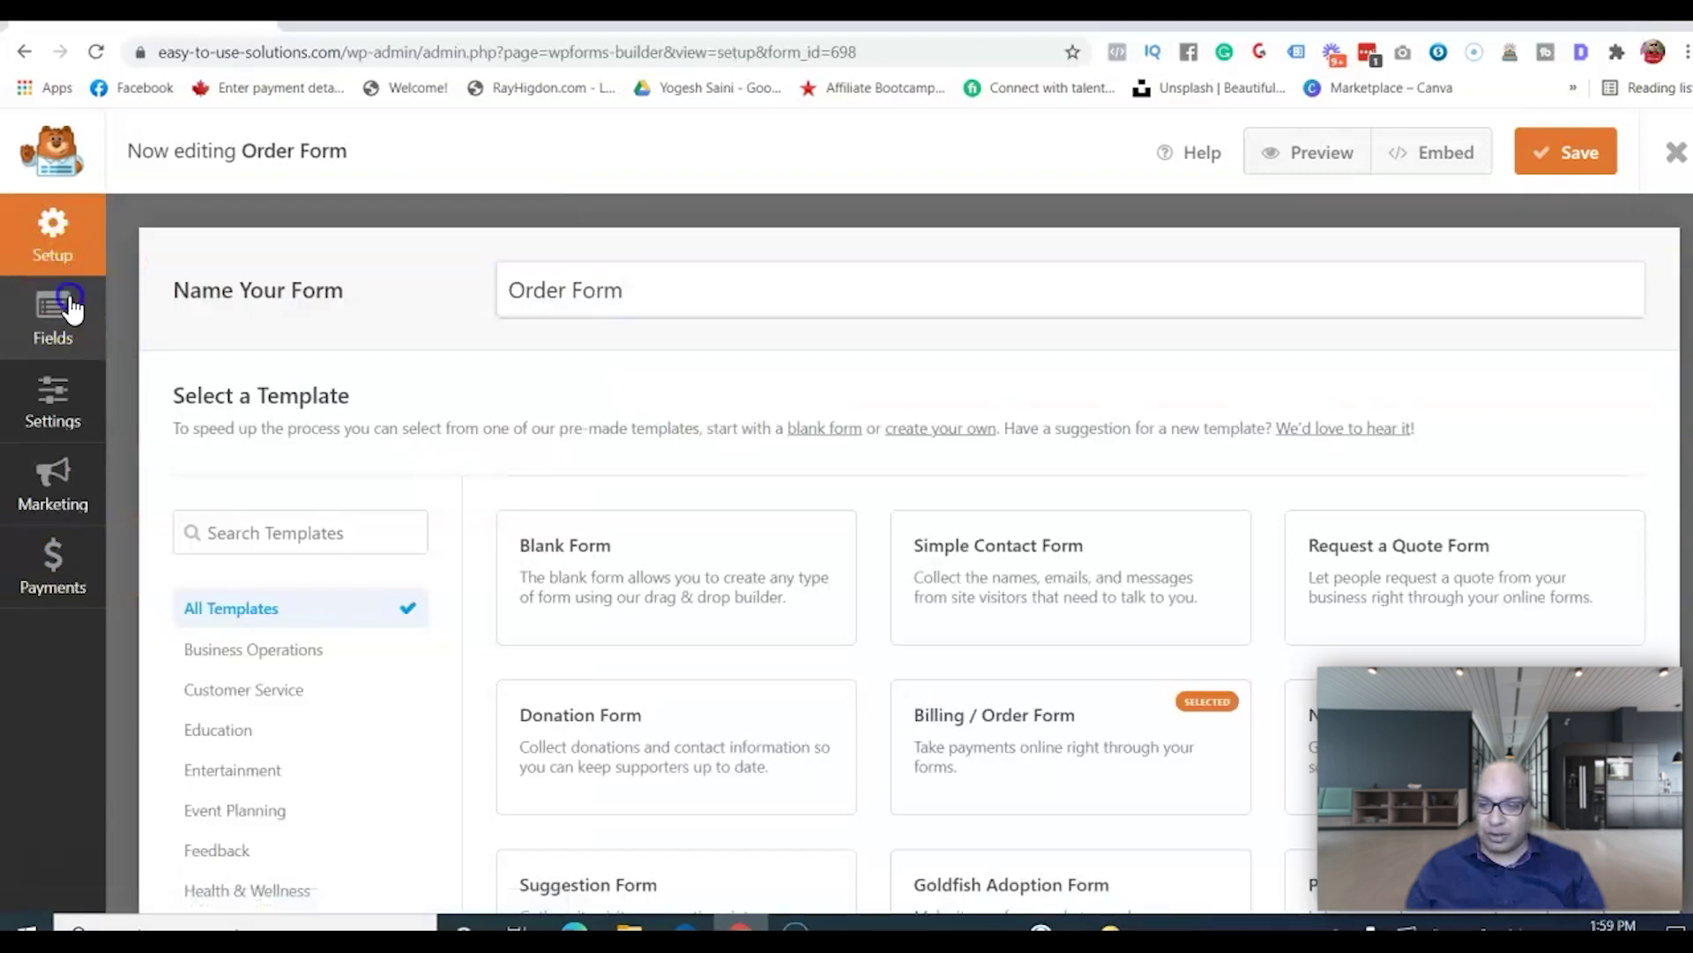
left_click(71, 307)
left_click_drag(545, 289, 558, 670)
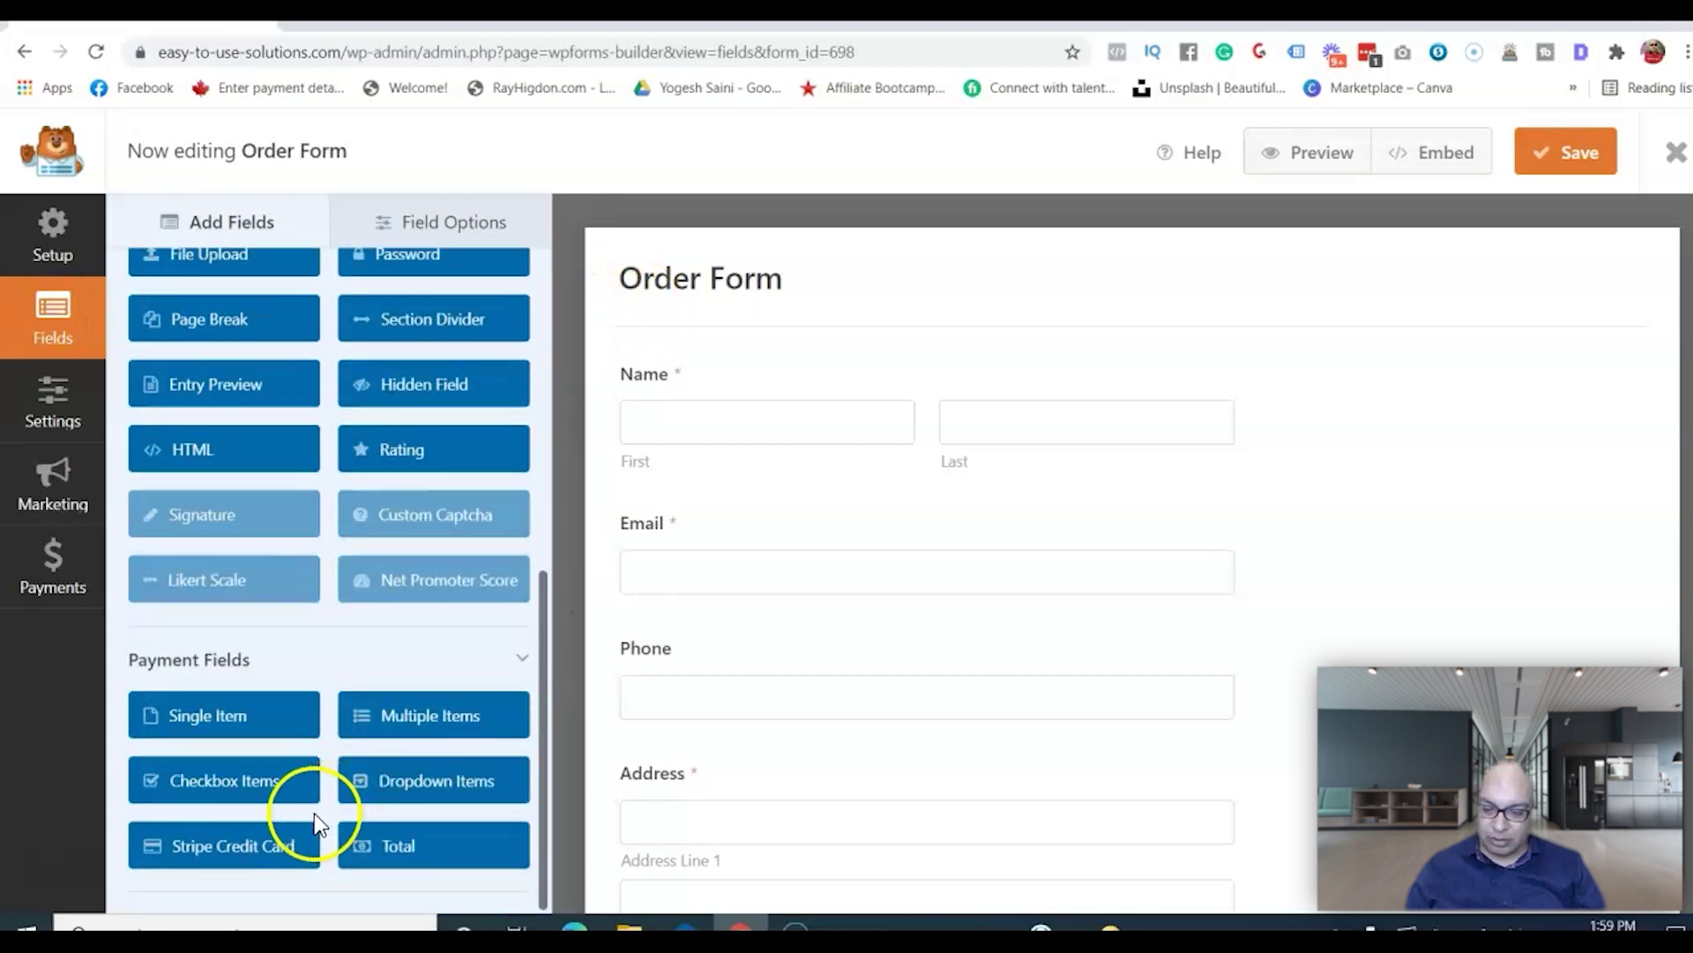
scroll(1131, 565, "down", 12)
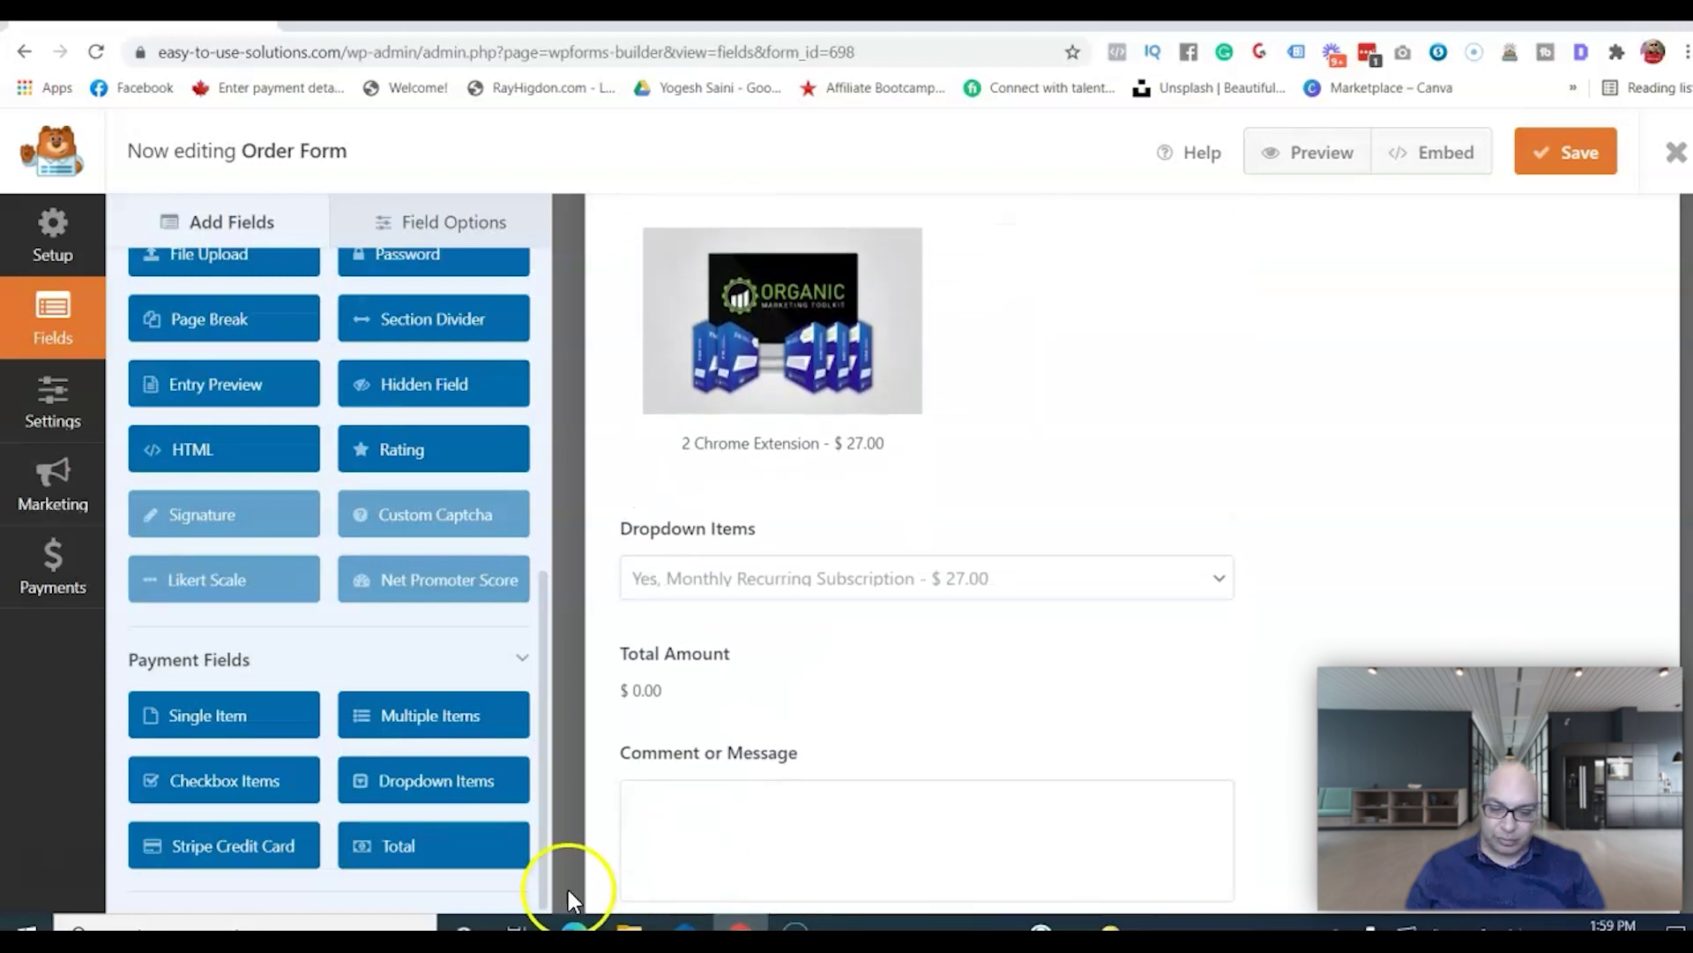
left_click_drag(265, 848, 752, 650)
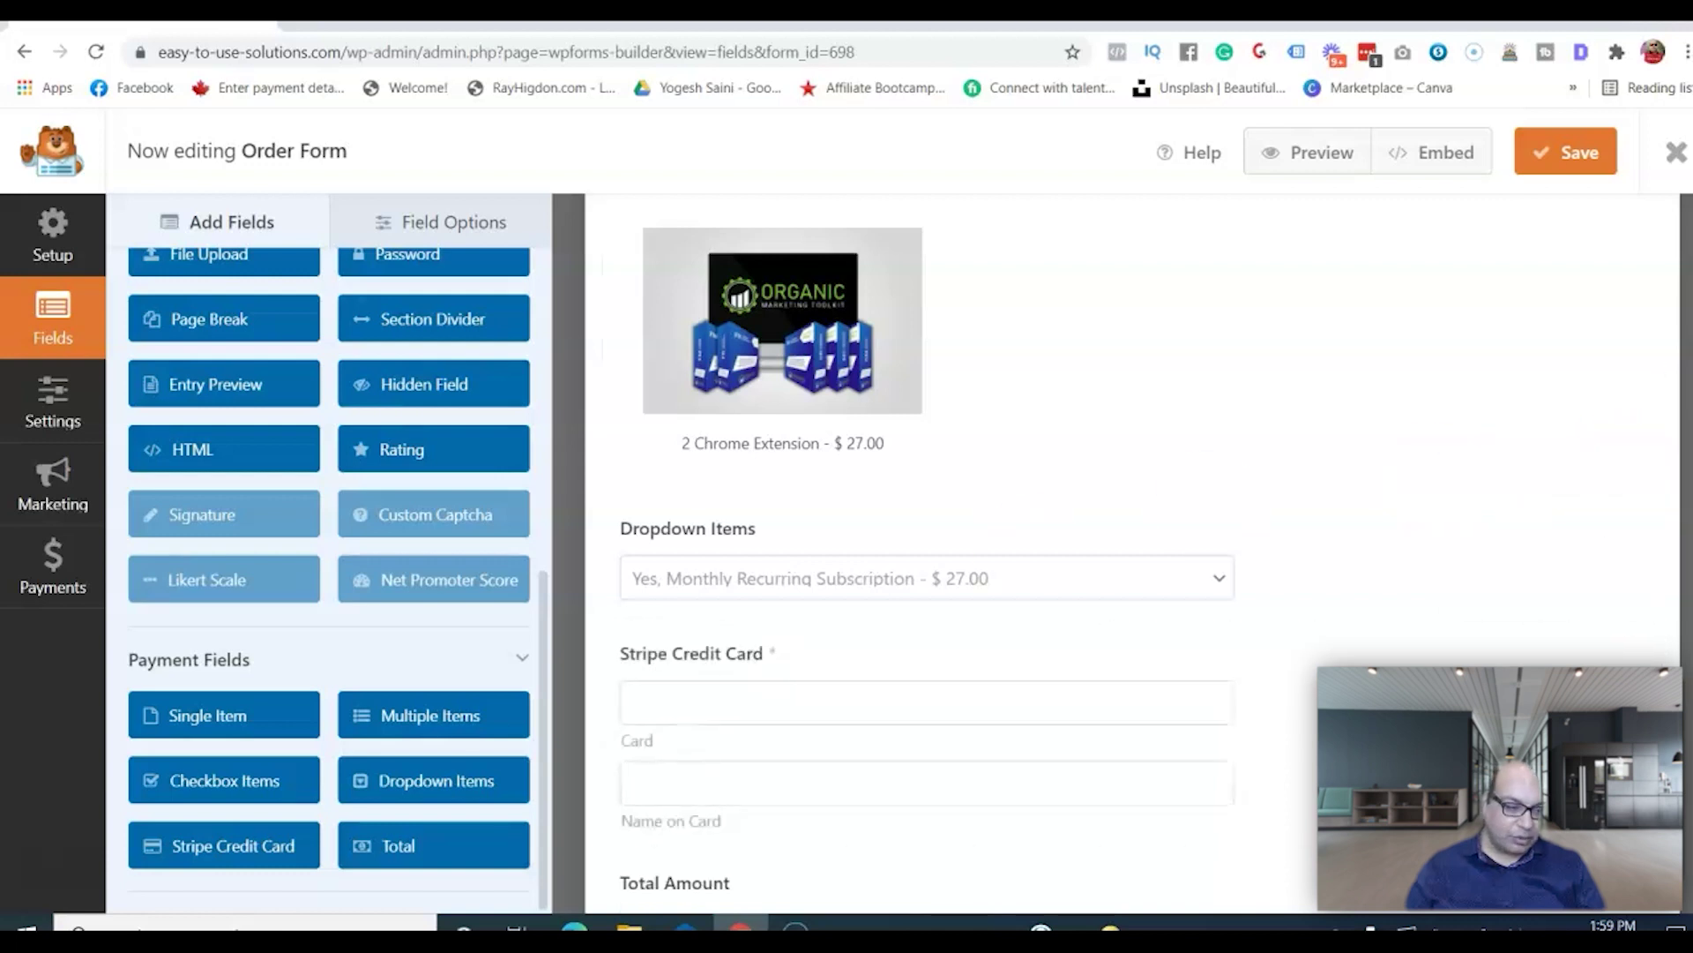
scroll(1511, 405, "down", 4)
Save the form, dismiss the Stripe warning, and open the Stripe payment settings.
left_click(1543, 154)
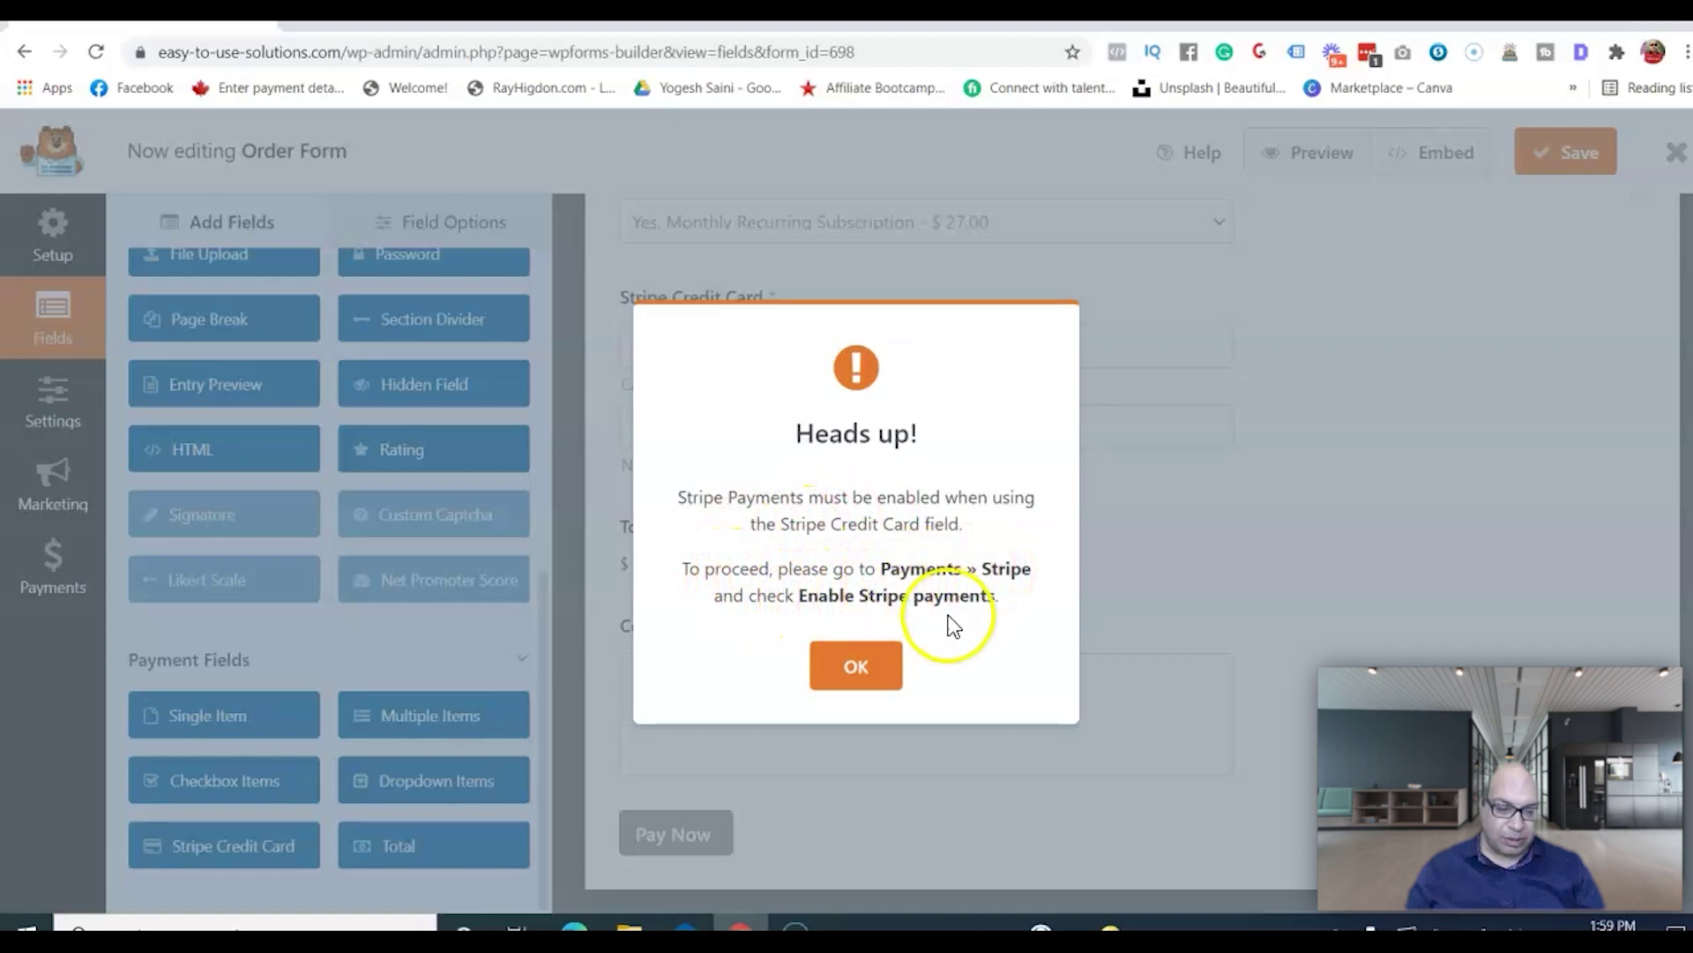
left_click(860, 666)
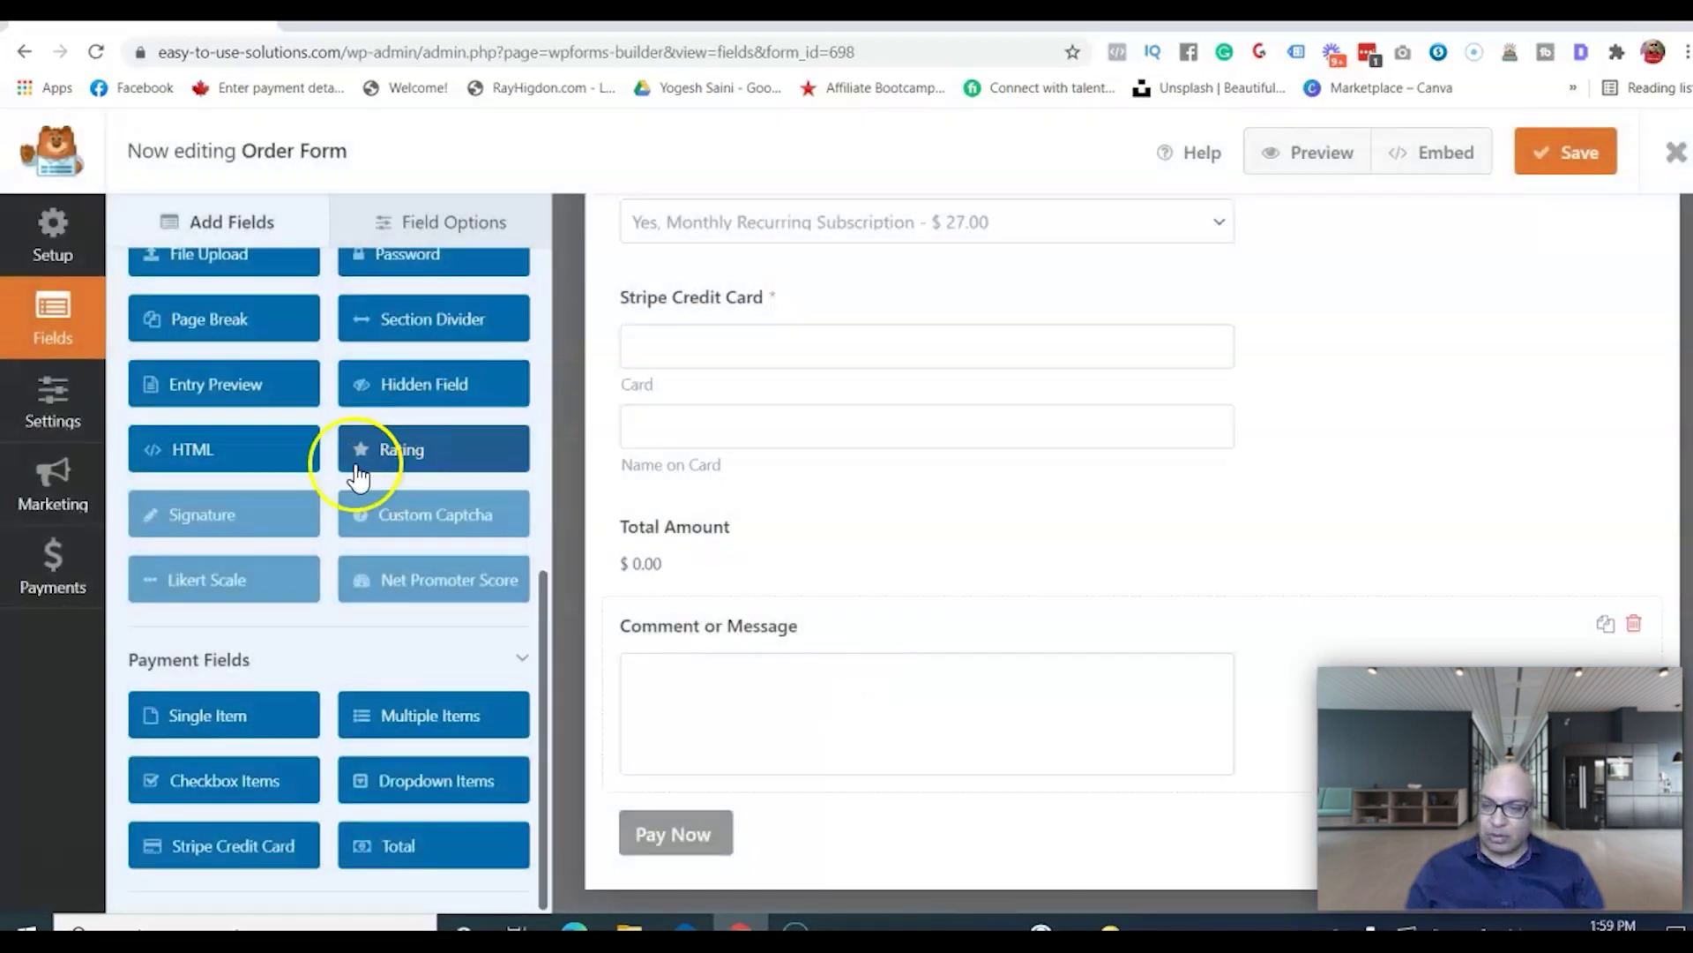
left_click(53, 564)
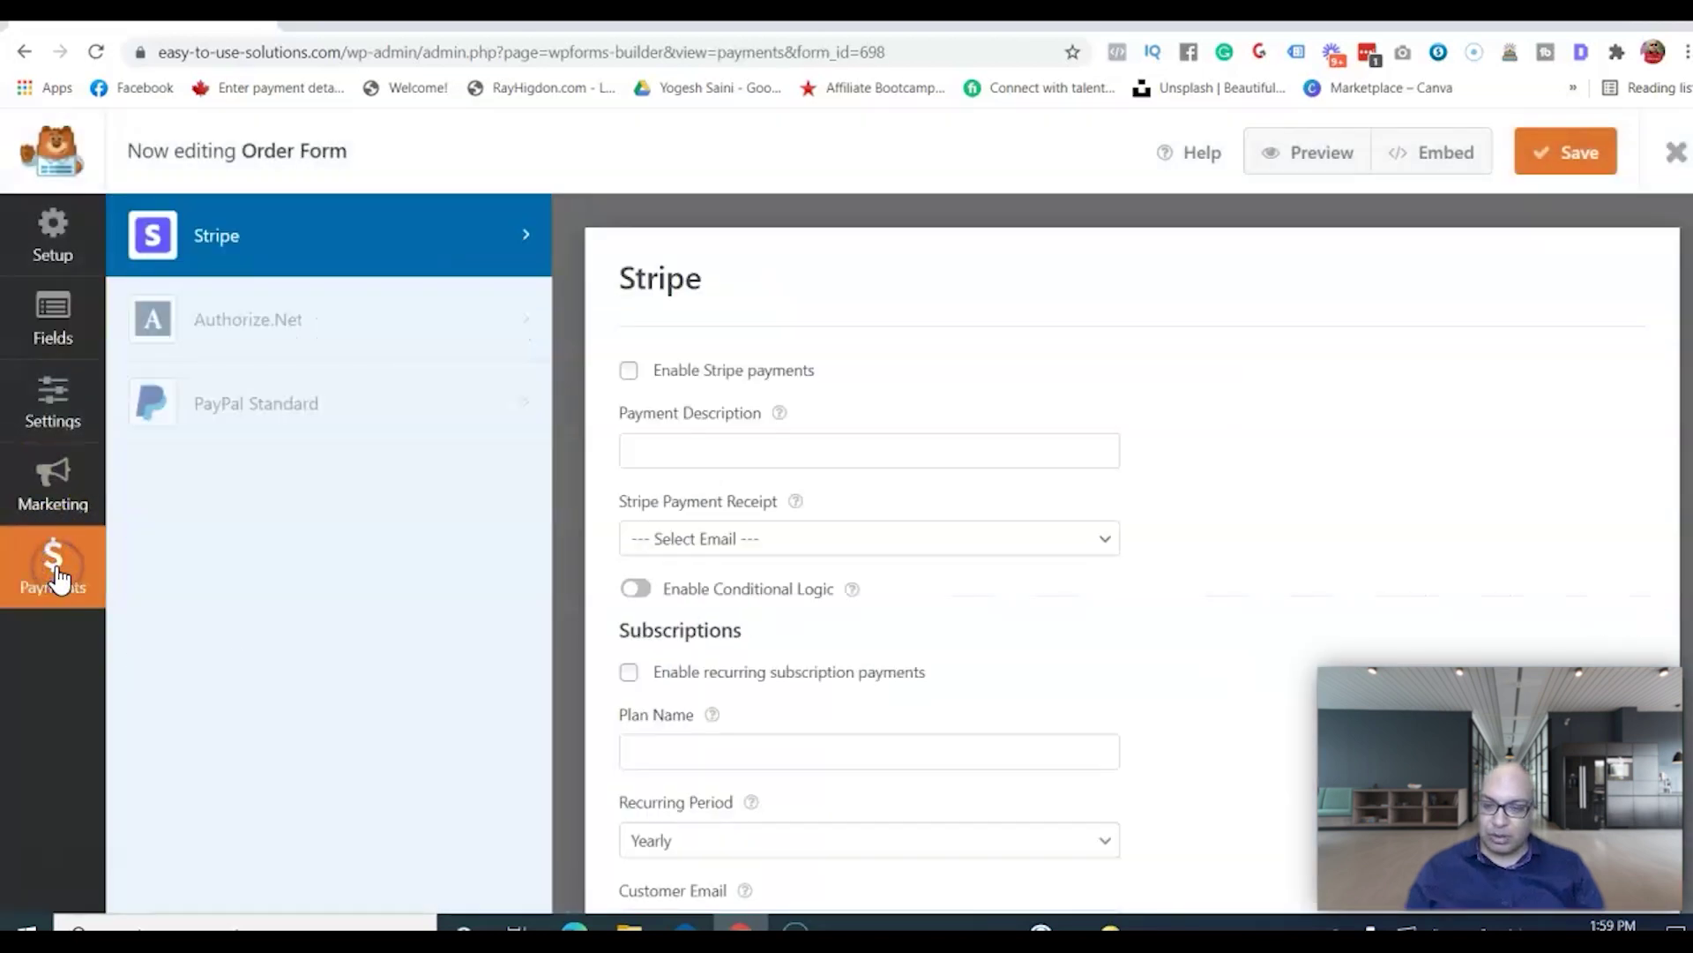
Enable Stripe payments with a payment description and receipts sent to the Email field.
left_click(628, 372)
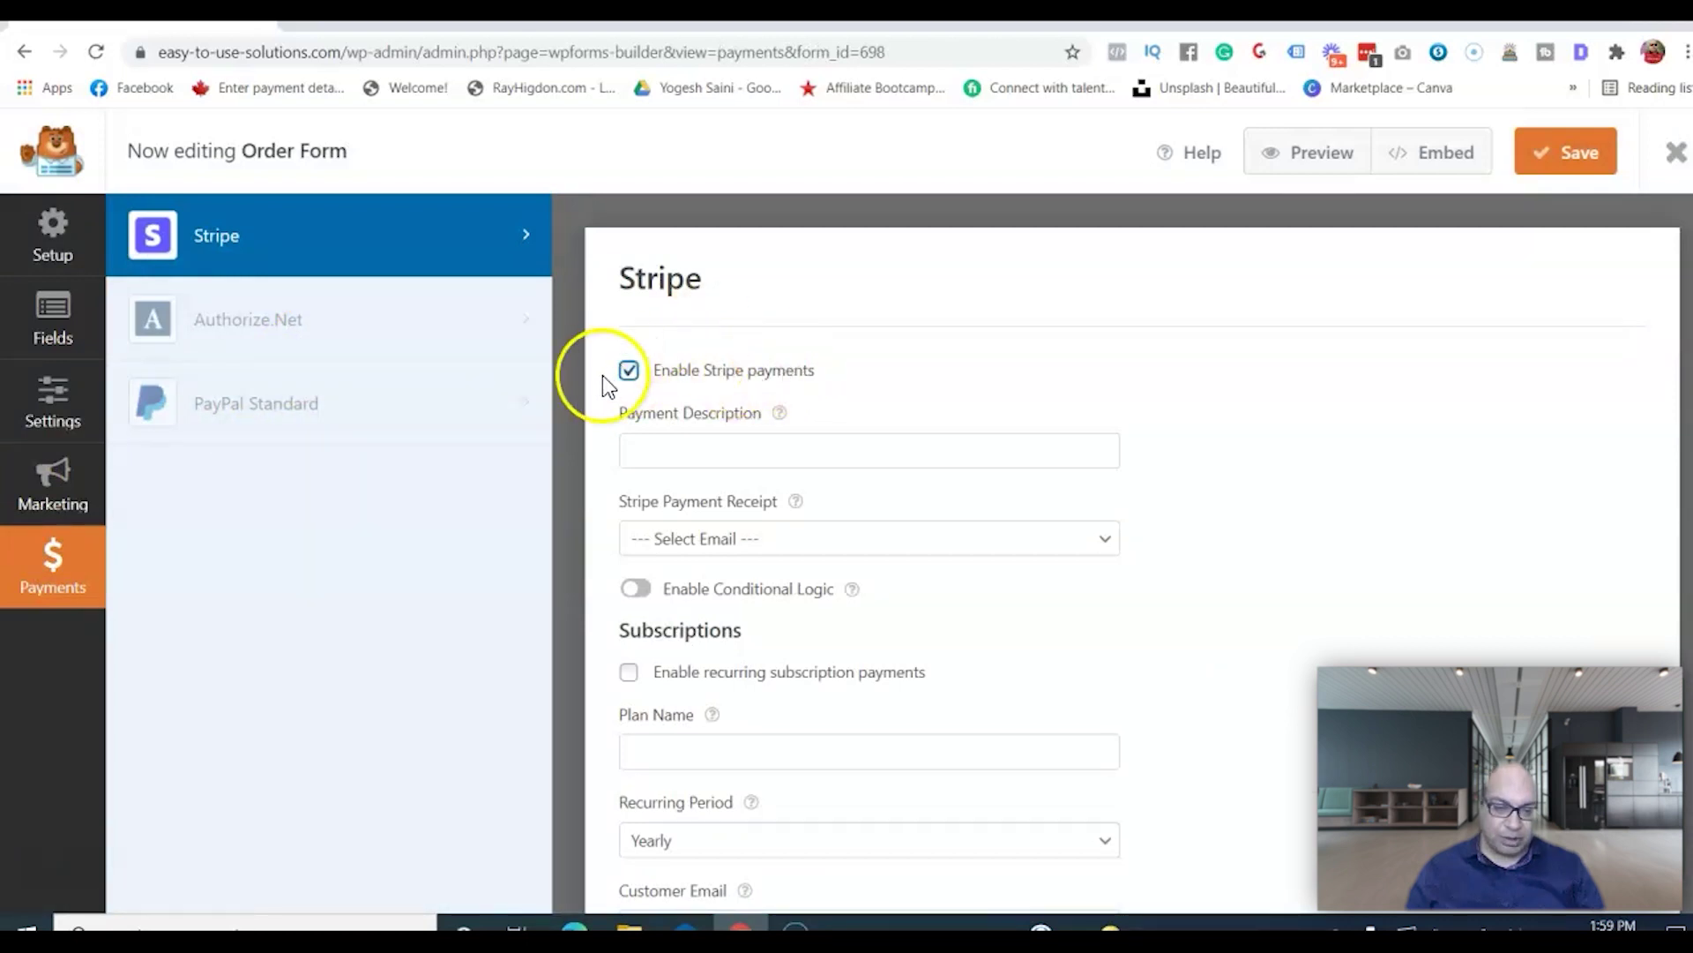
left_click(659, 444)
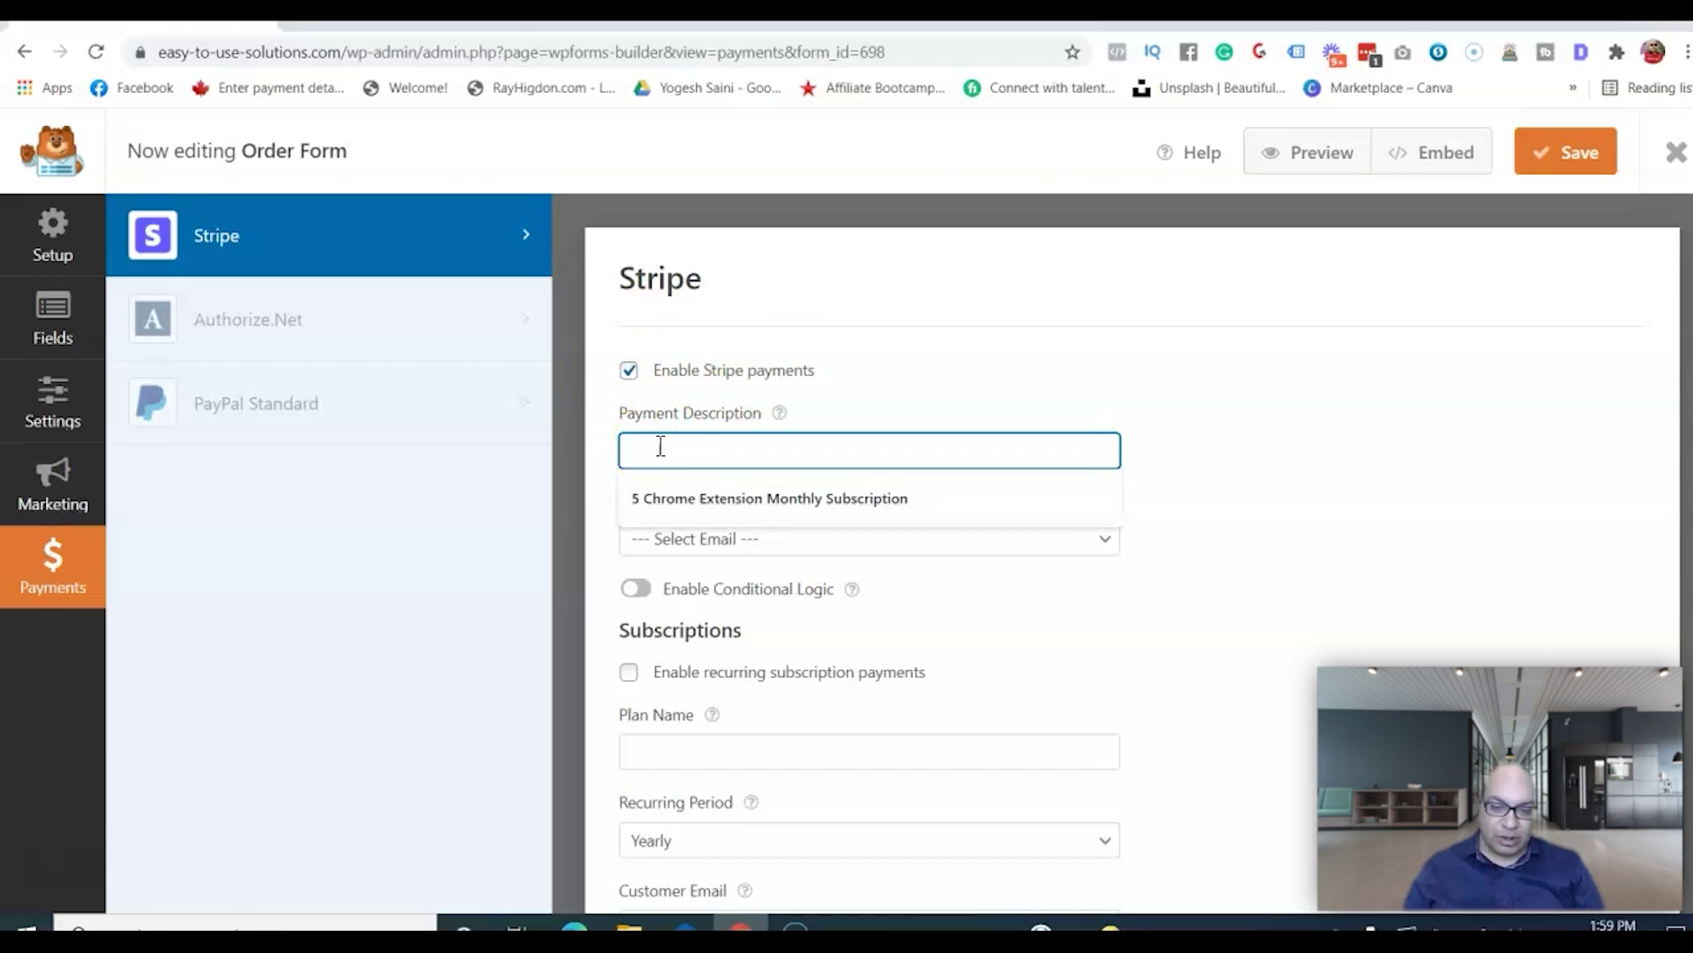
left_click(860, 536)
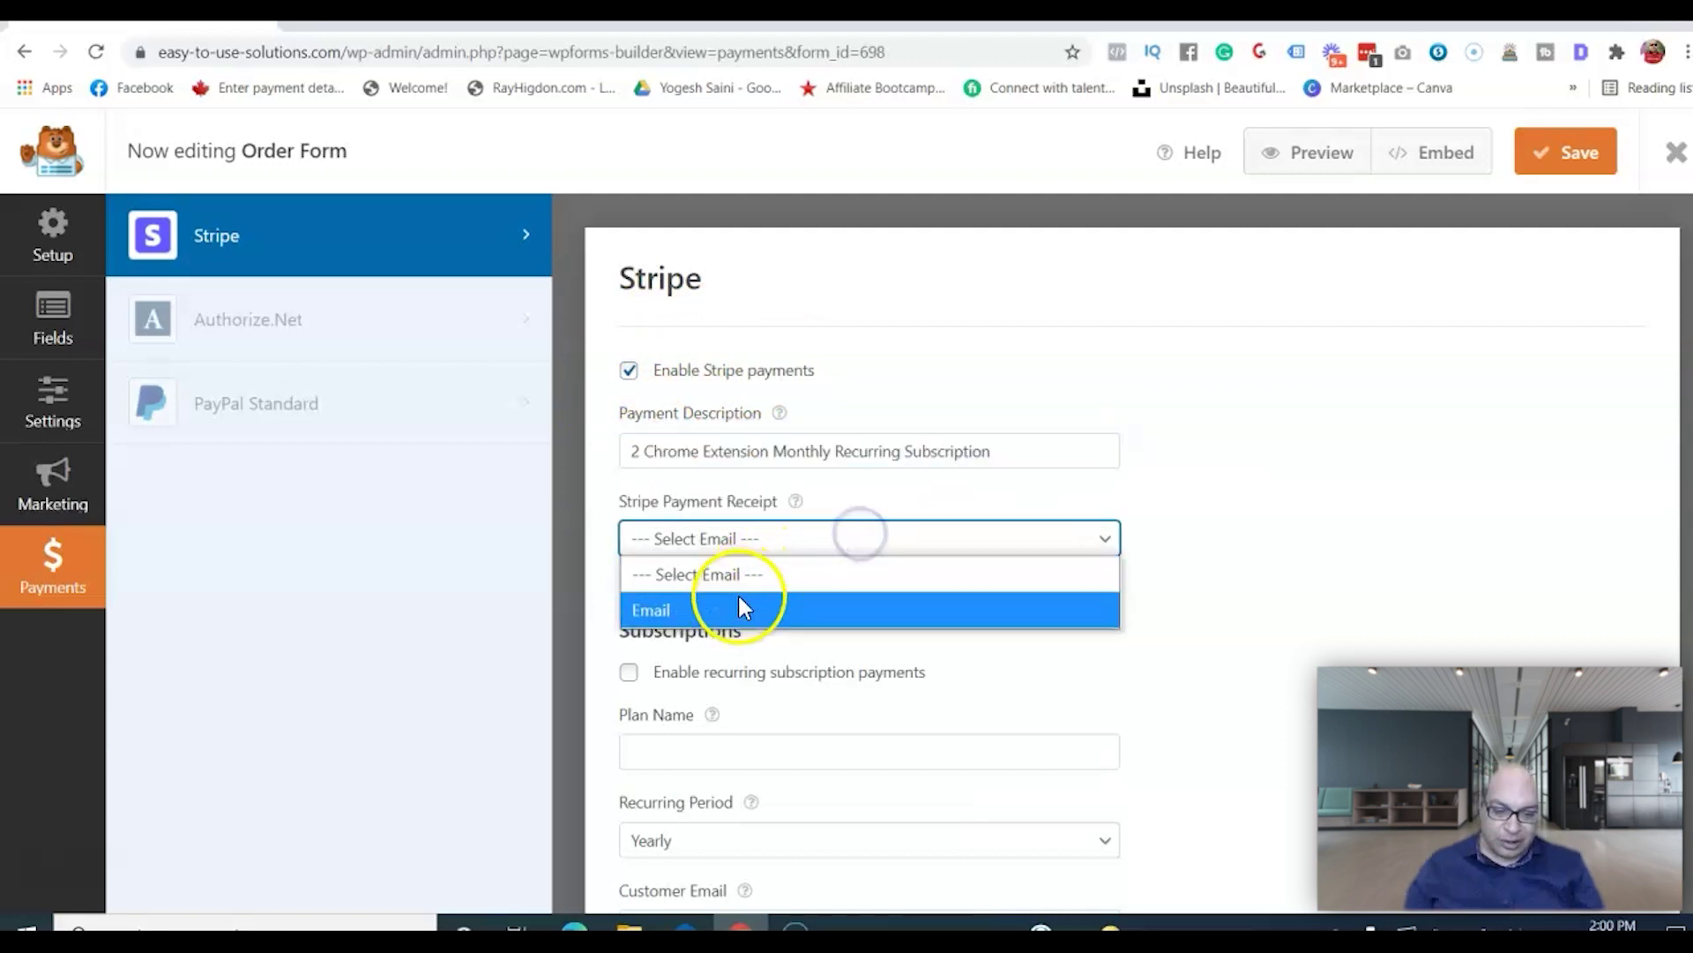
left_click(733, 606)
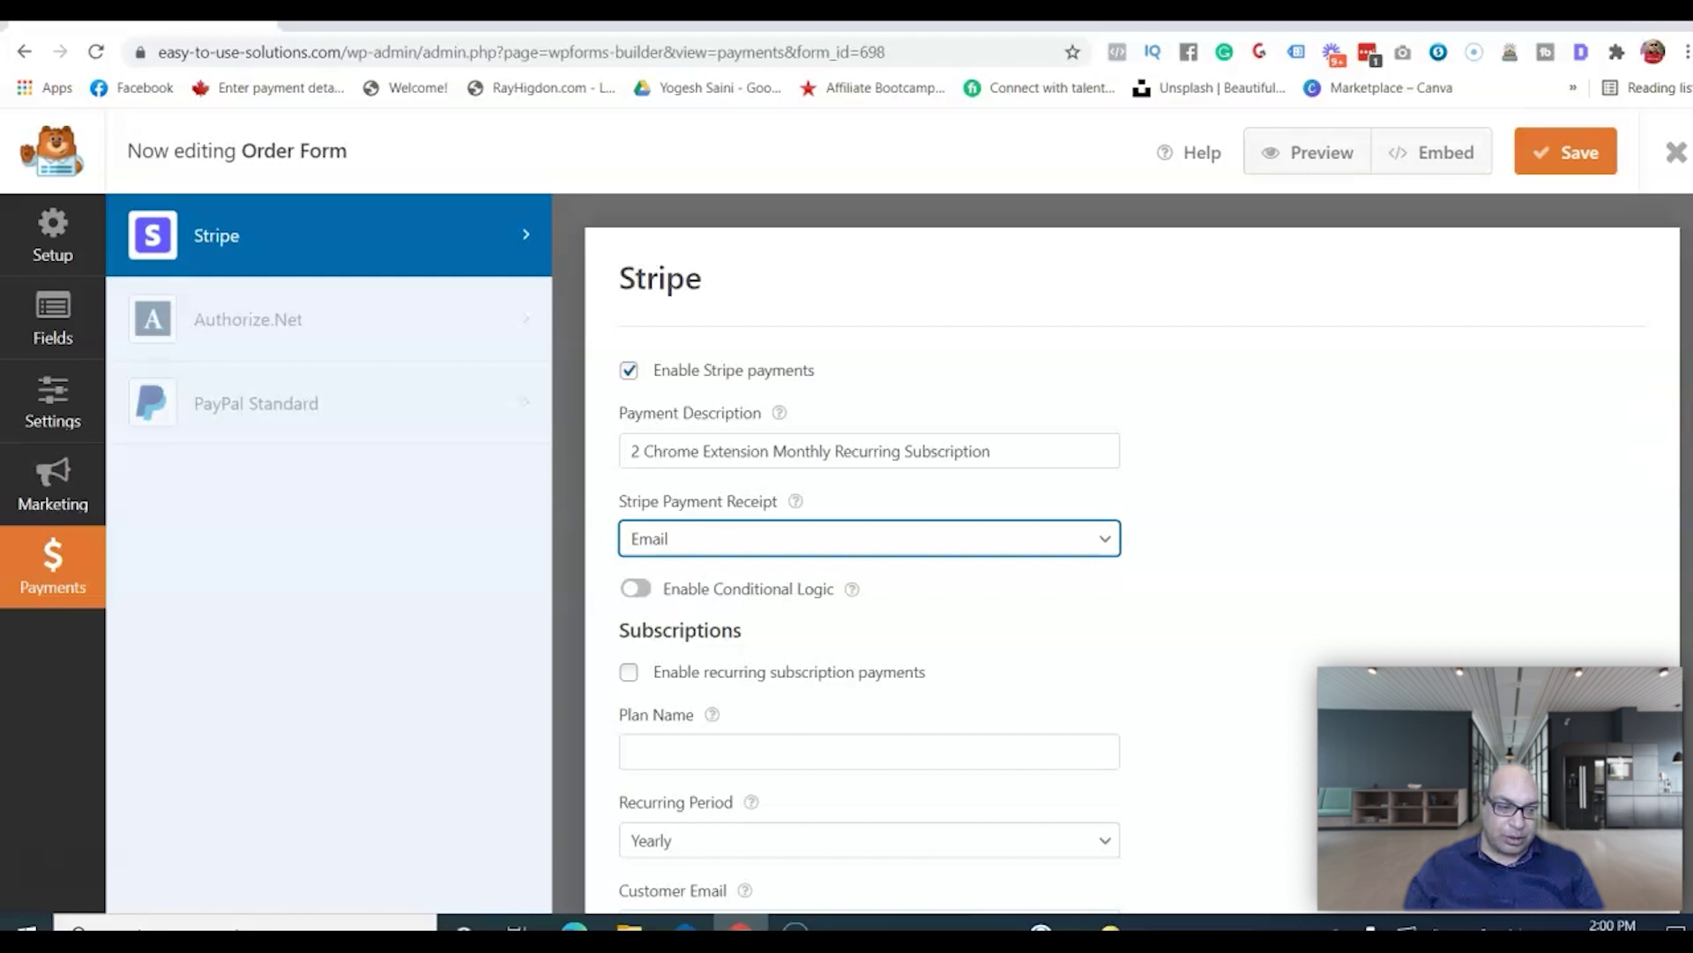
Add a monthly recurring subscription, plan '2 Chrome Extension Monthly Recurring Subscription', with customer email Email.
scroll(1132, 553, "down", 2)
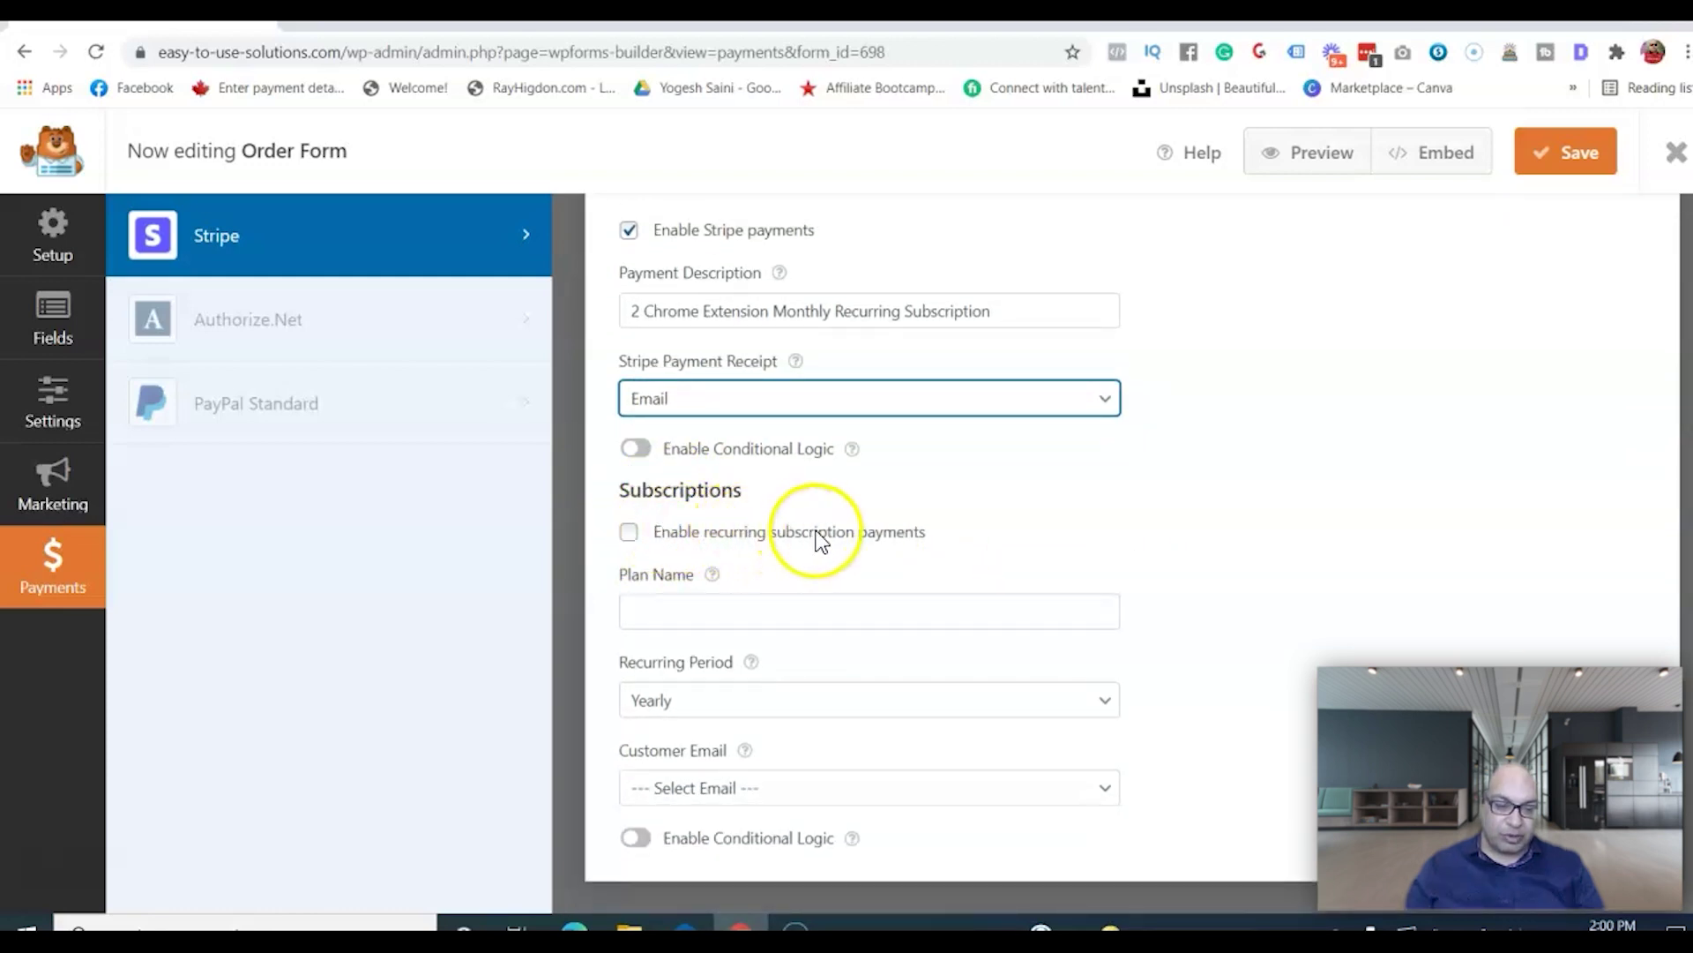
left_click(628, 533)
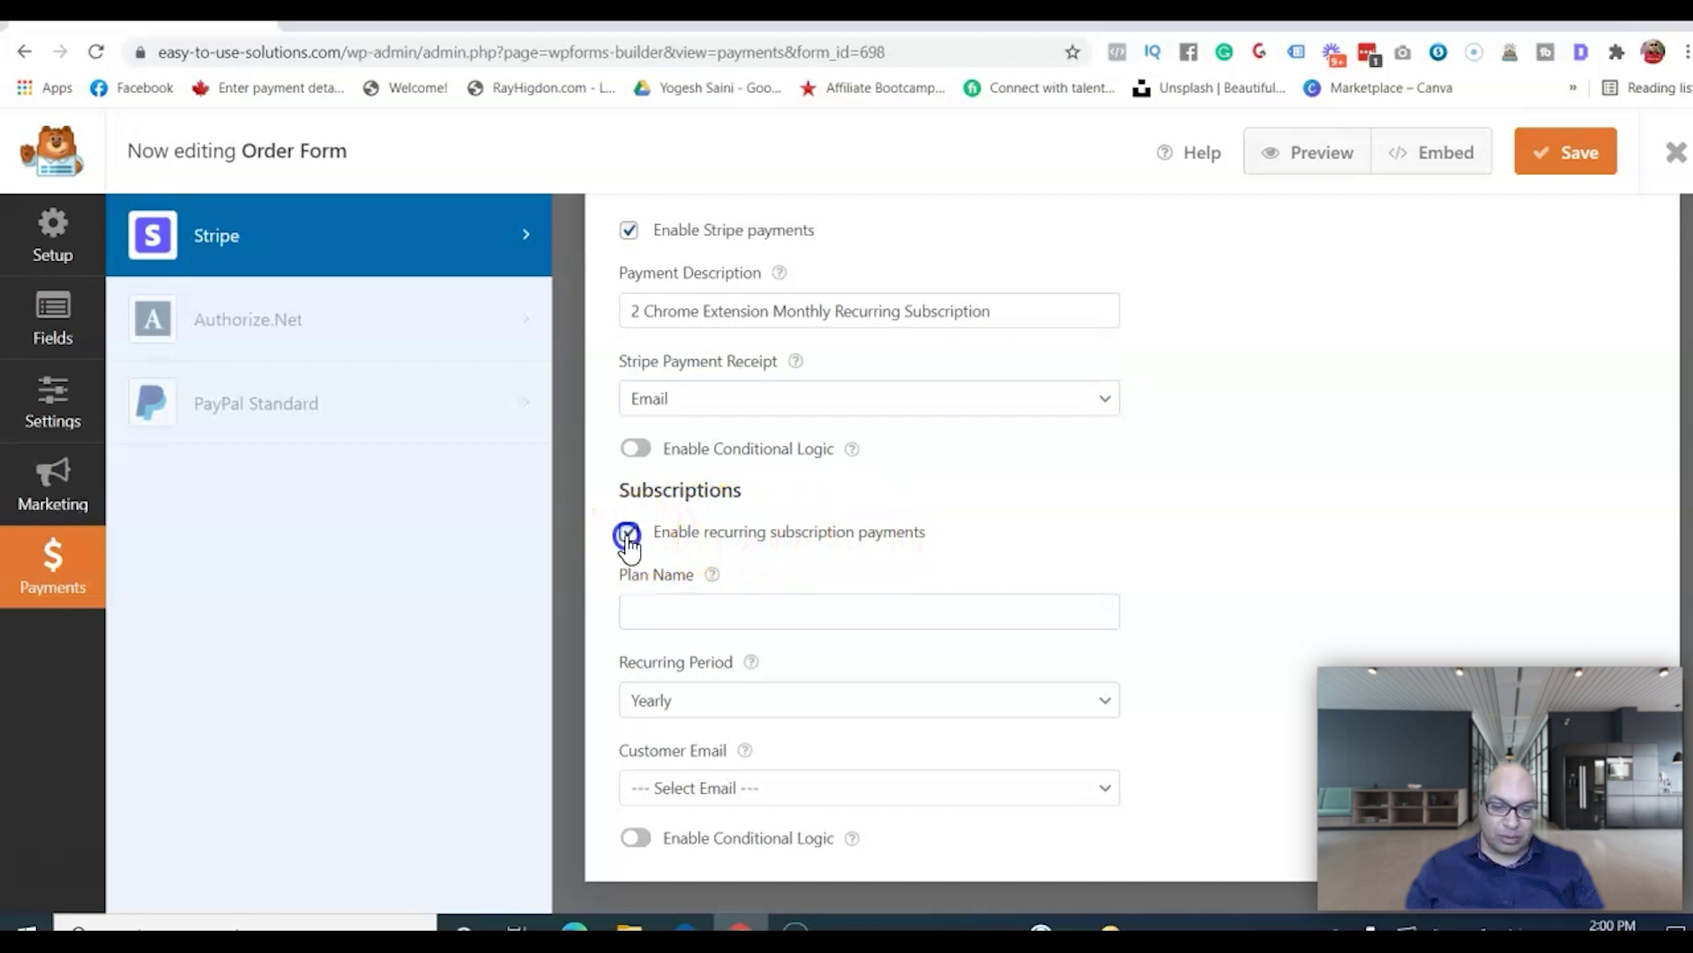
left_click(681, 611)
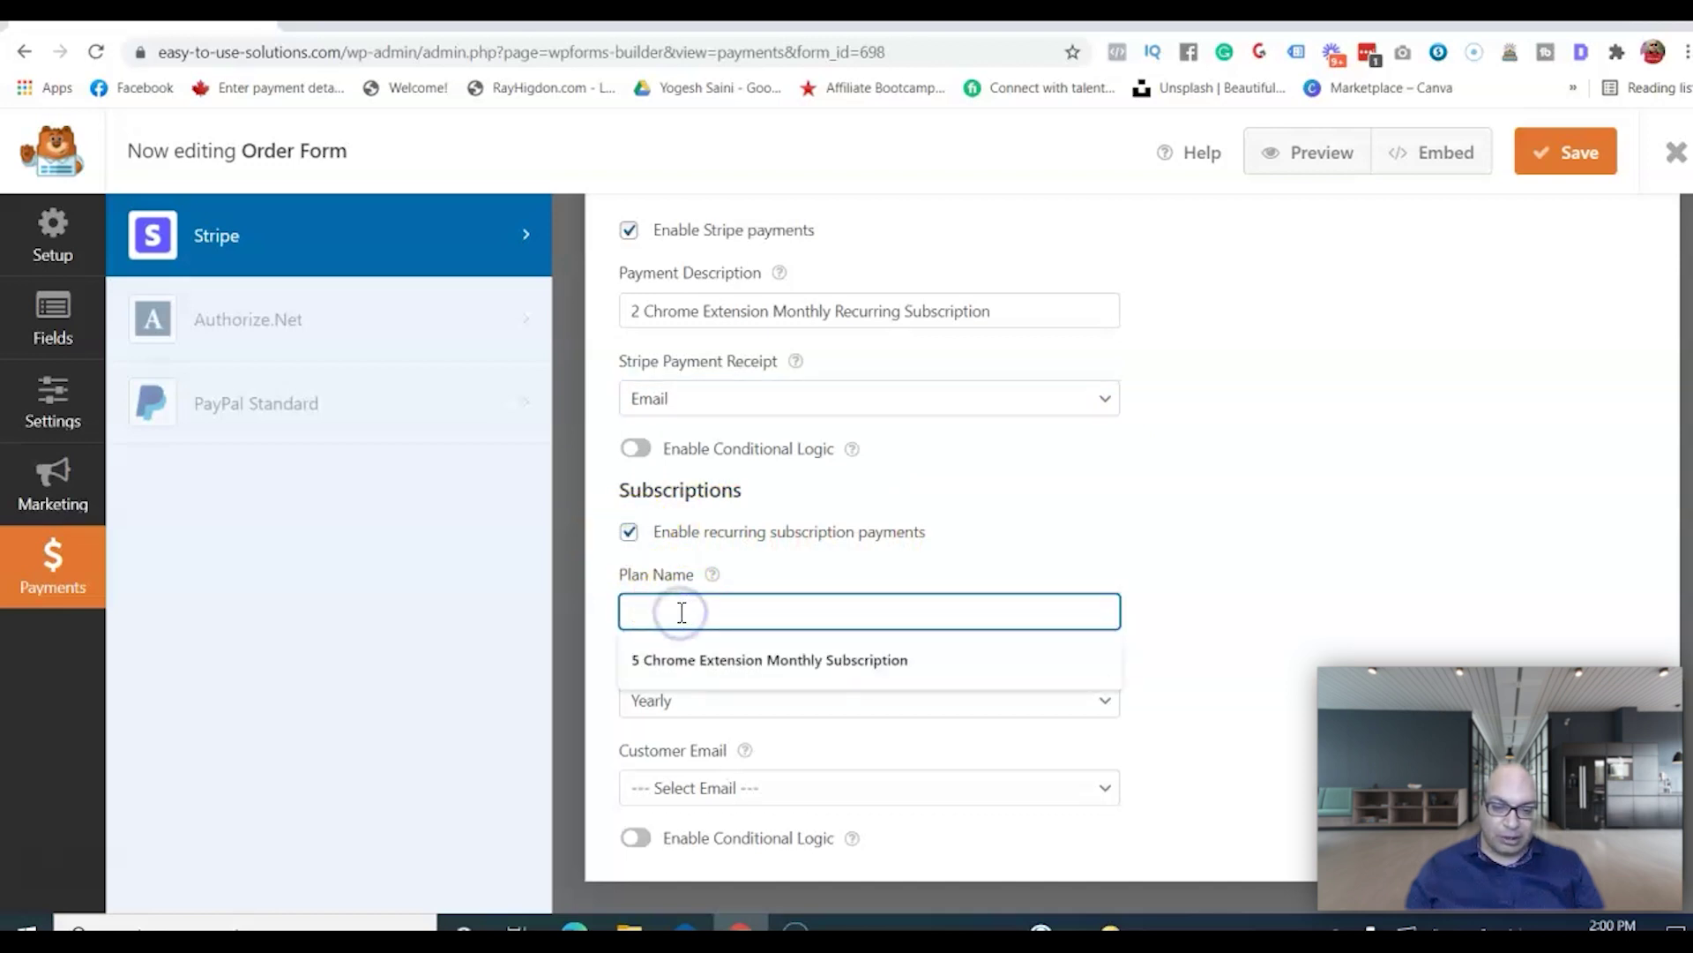
type("2 Chrome")
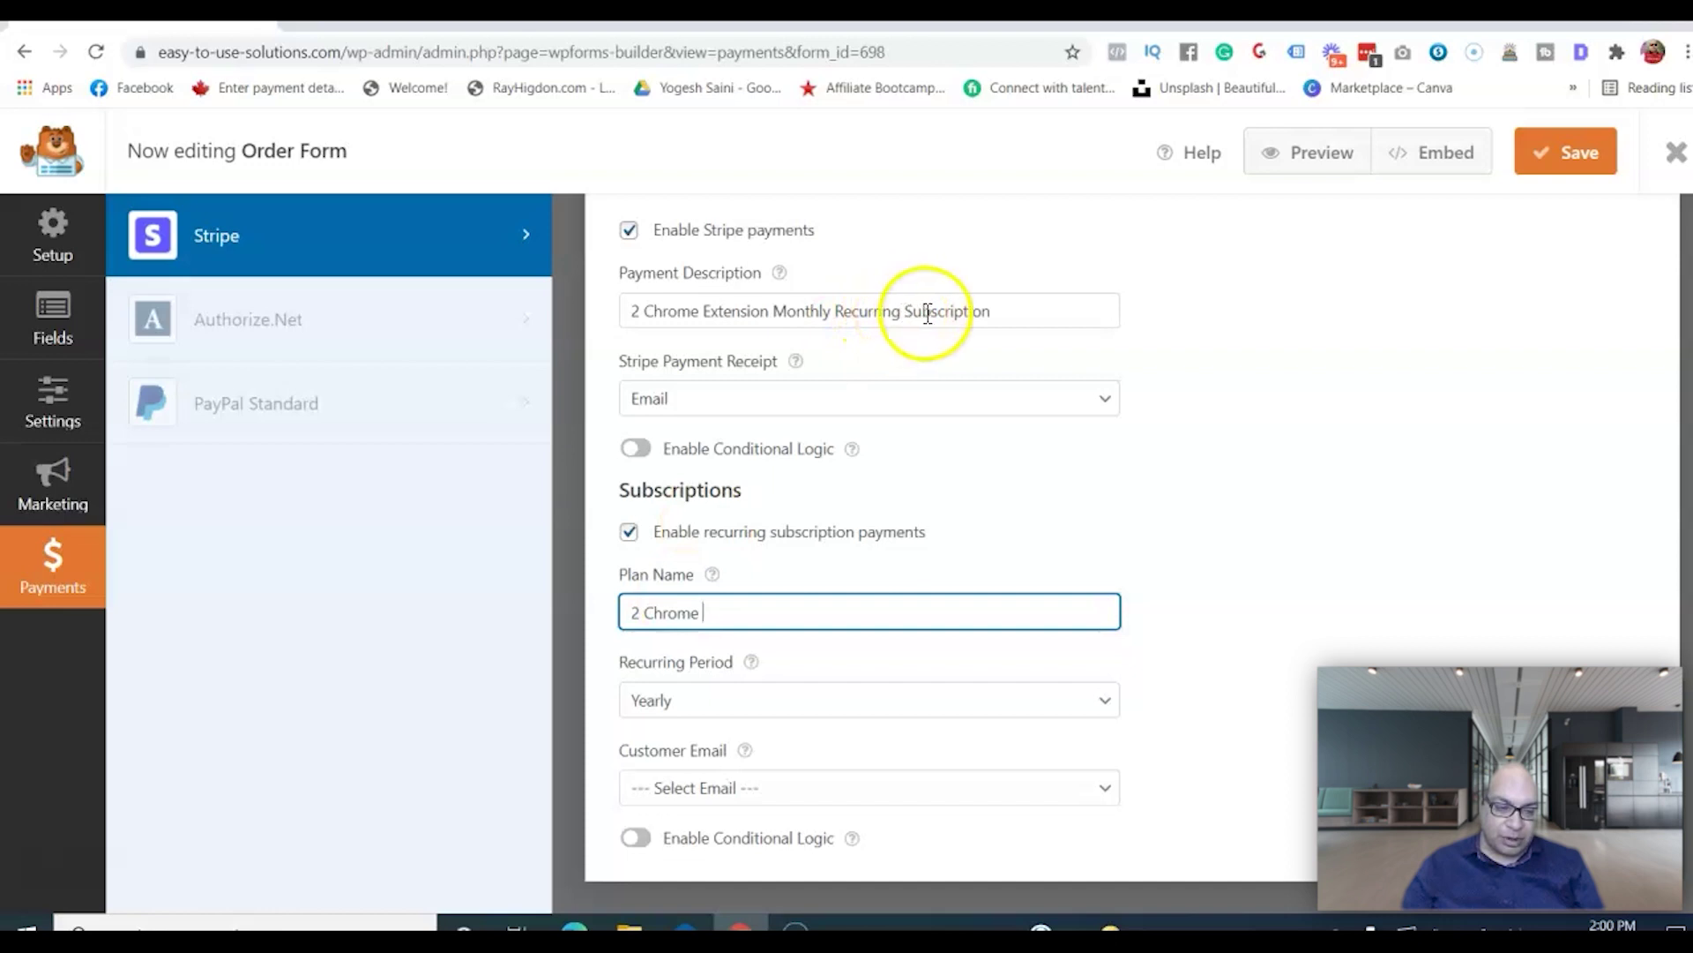
left_click_drag(994, 308, 783, 319)
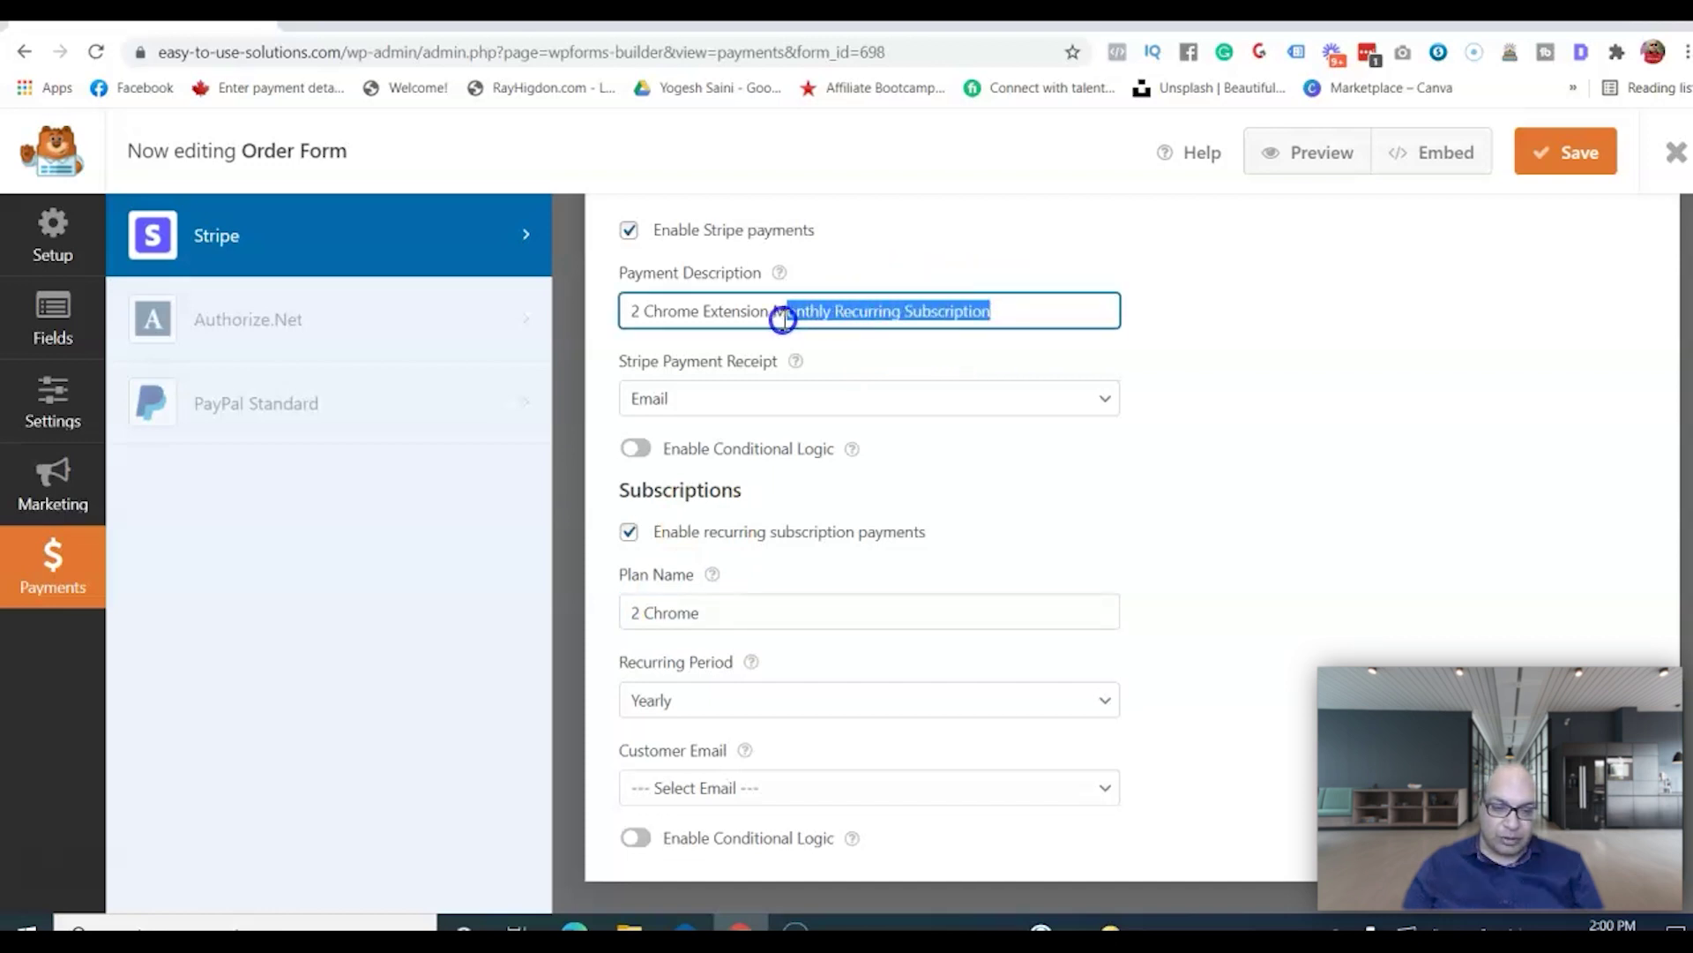
key("BackSpace")
left_click(723, 610)
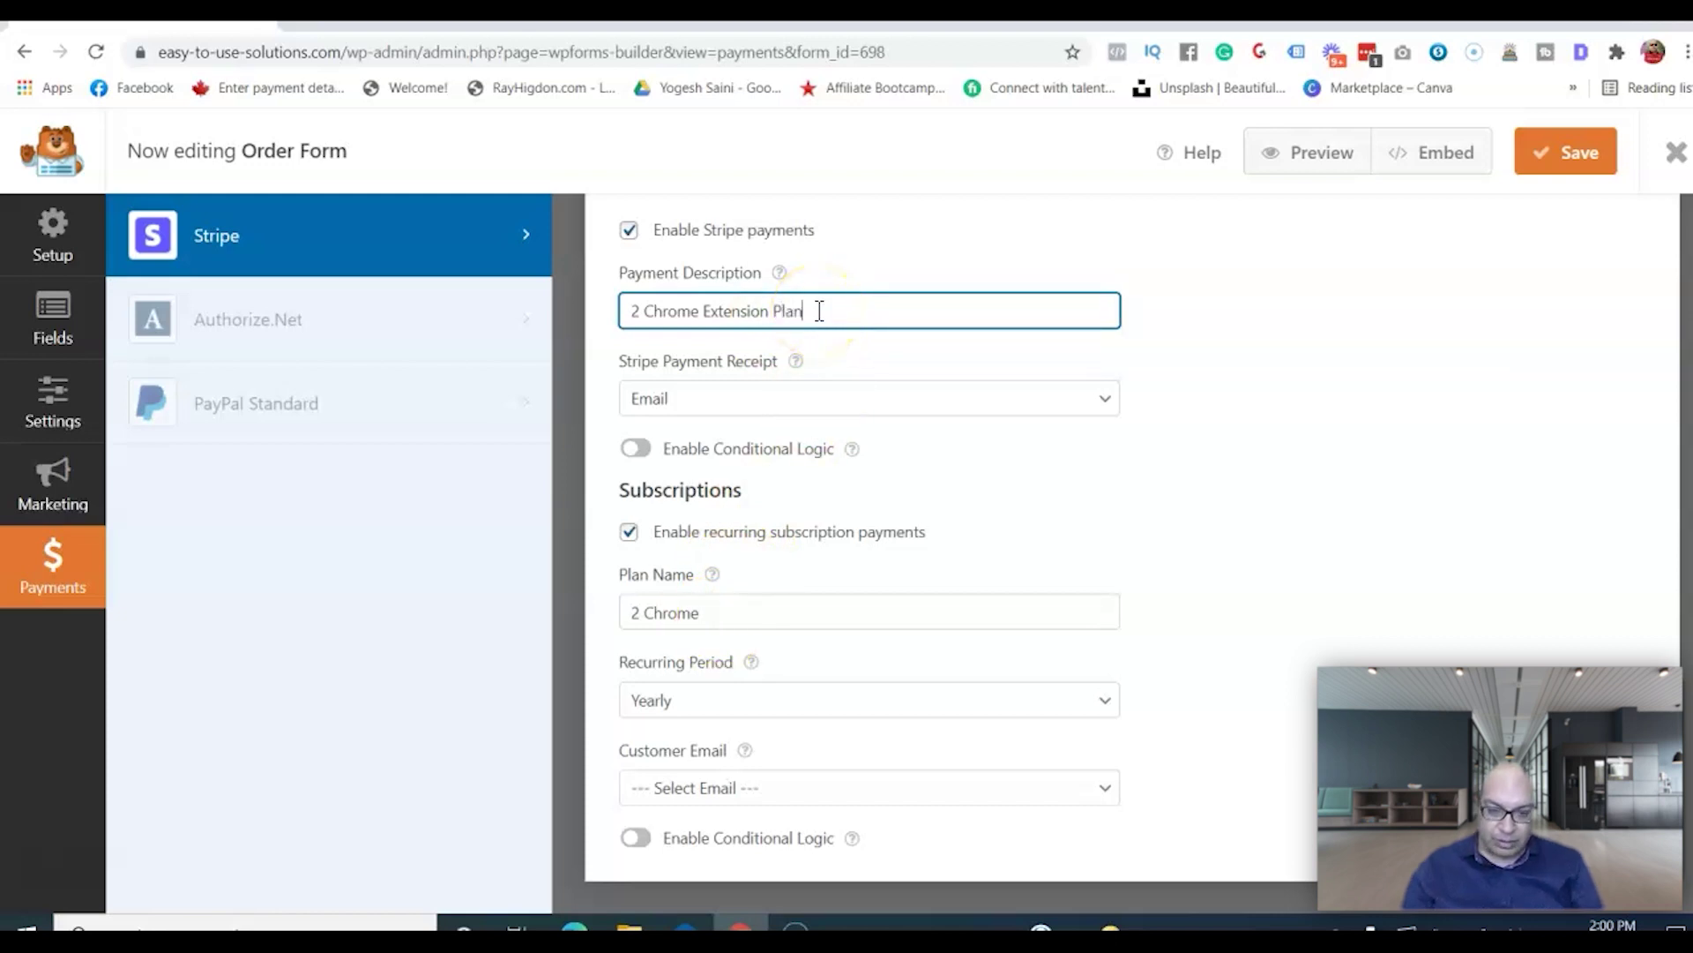
left_click(728, 611)
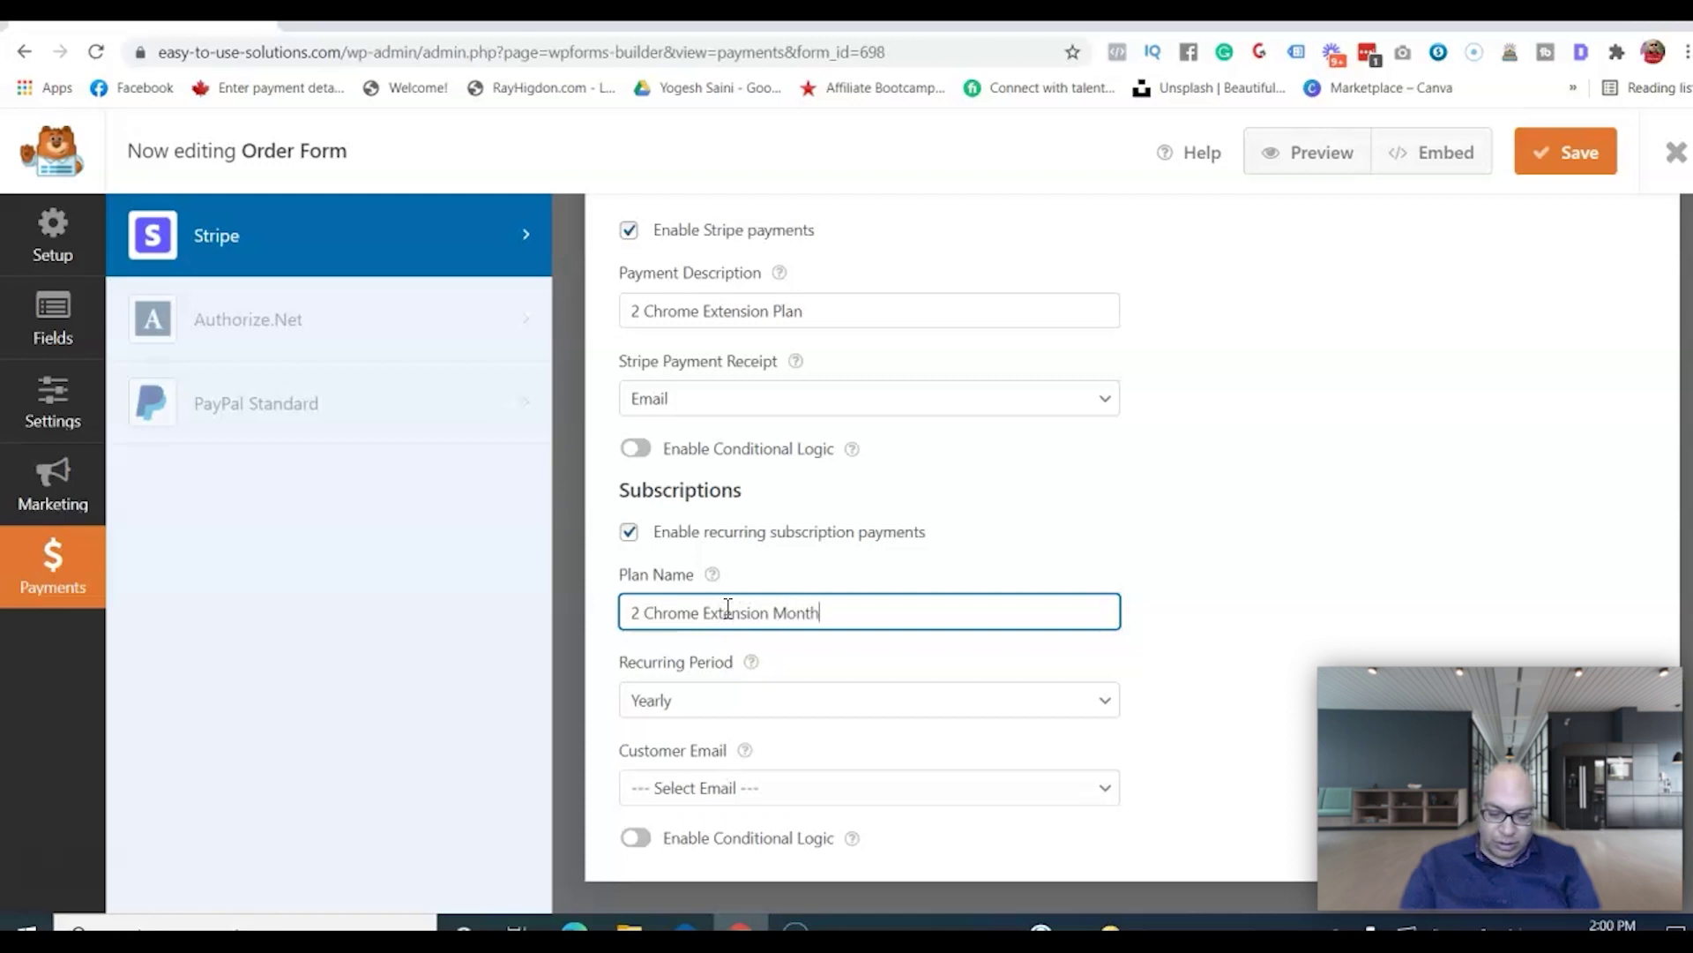
type("Recurring Subscription")
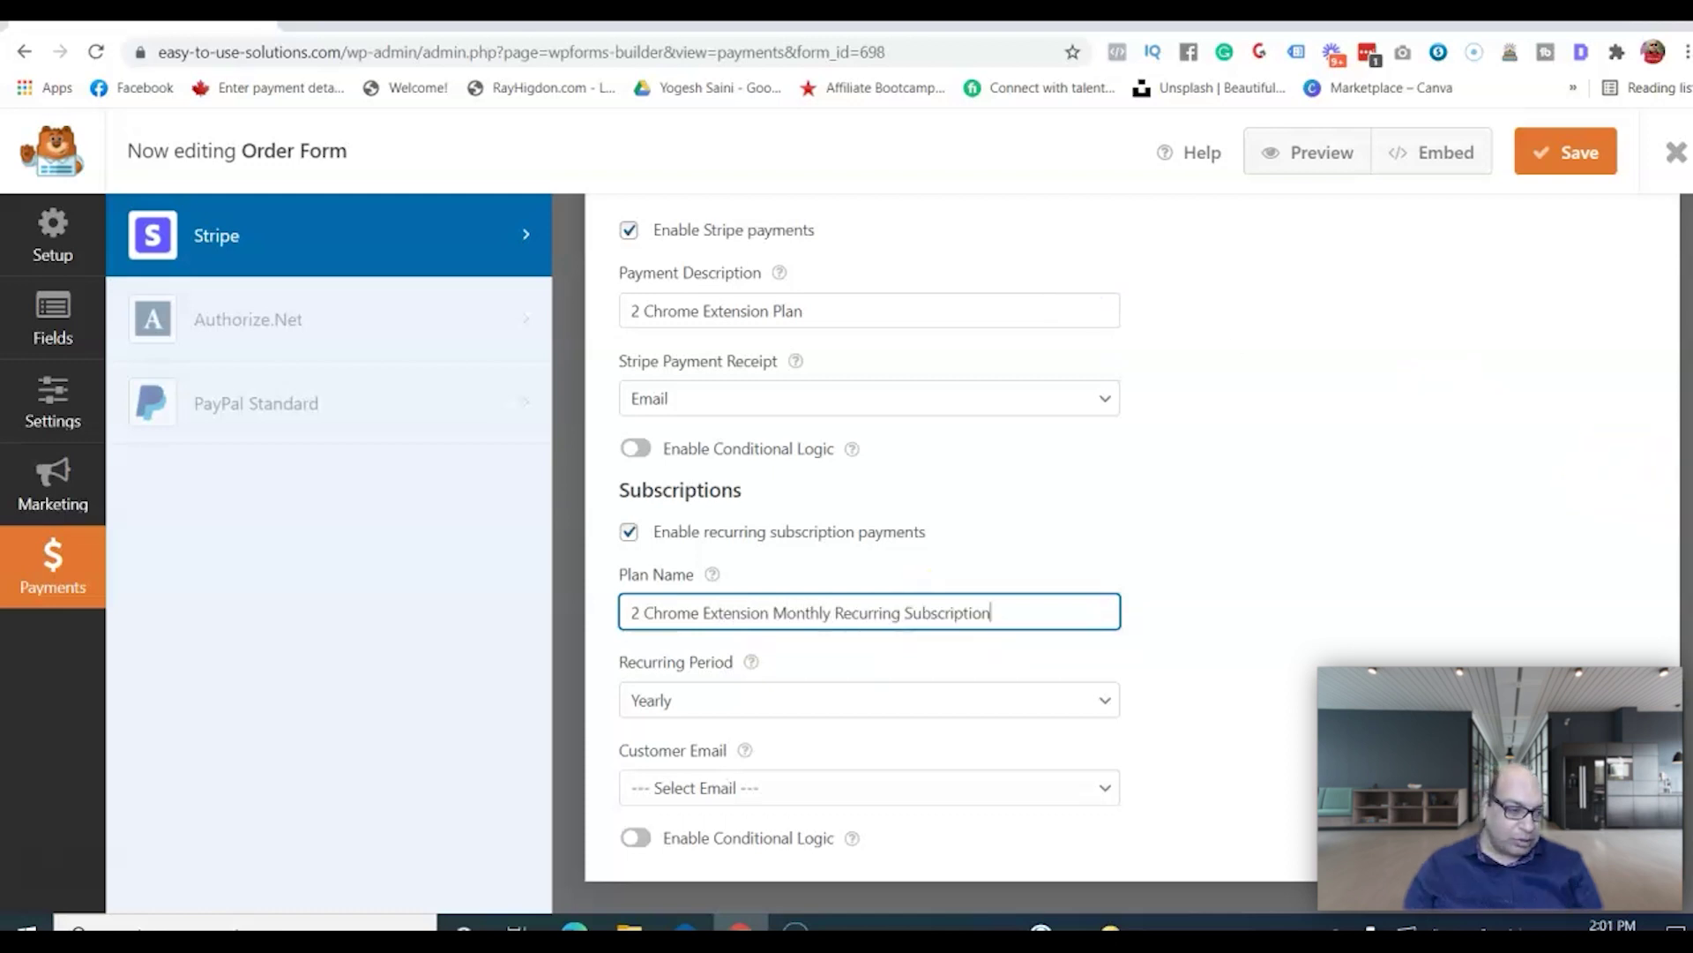
left_click(720, 705)
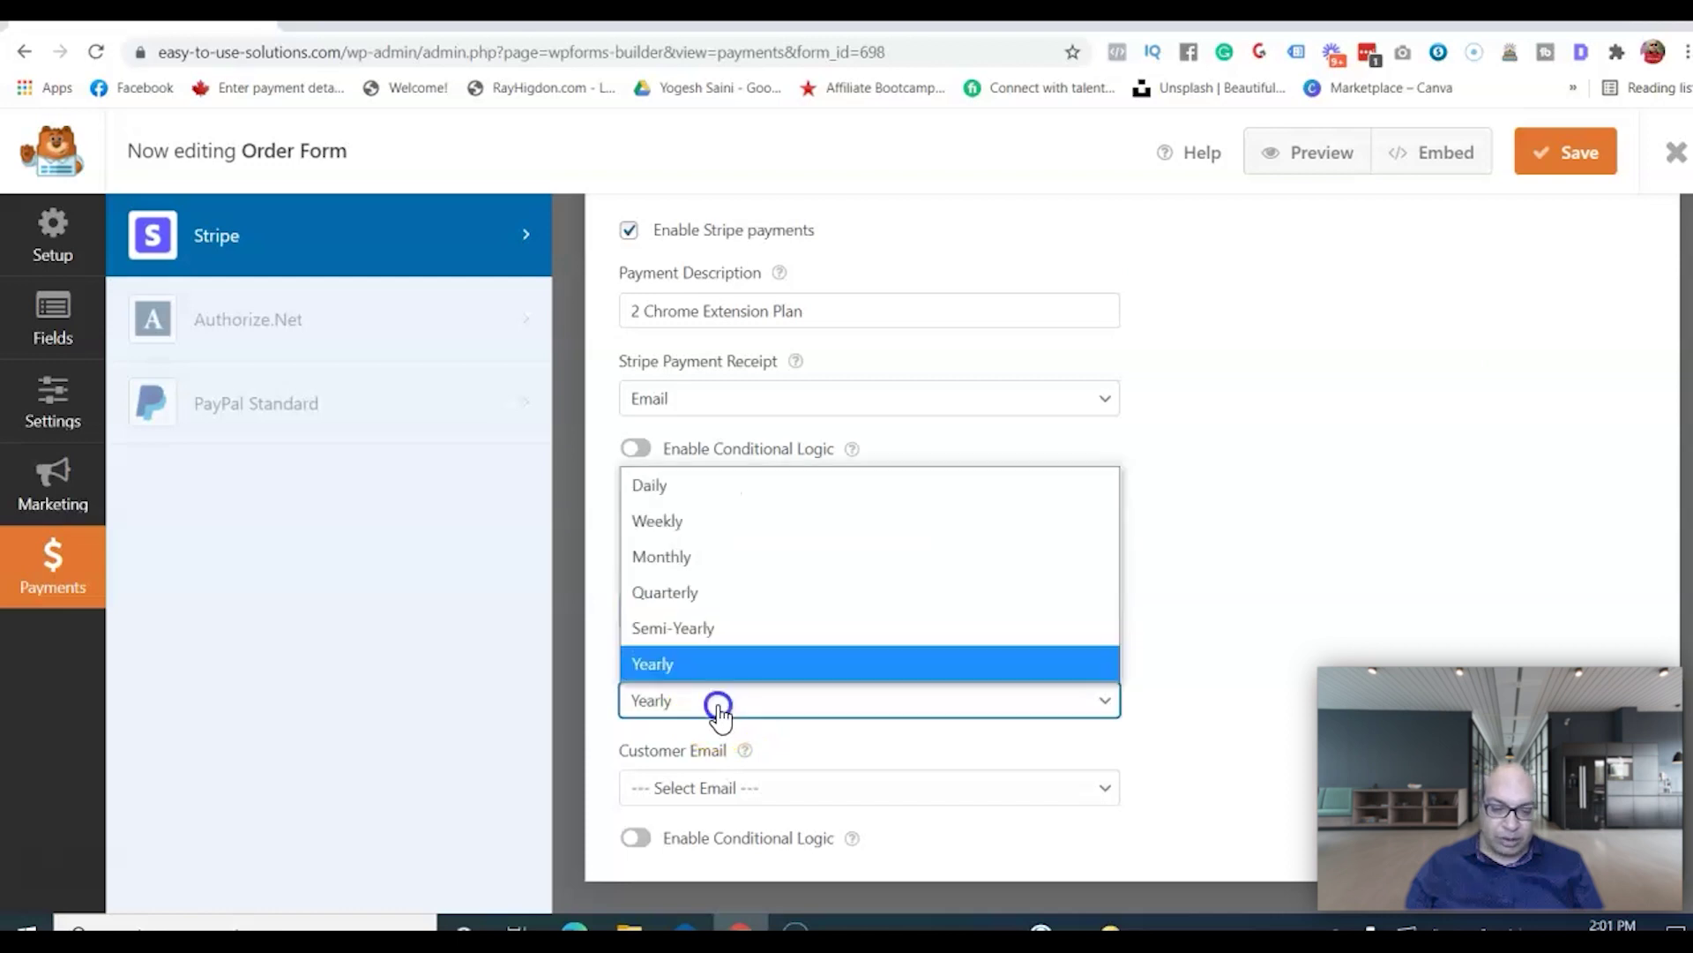
left_click(706, 556)
left_click(829, 785)
left_click(744, 865)
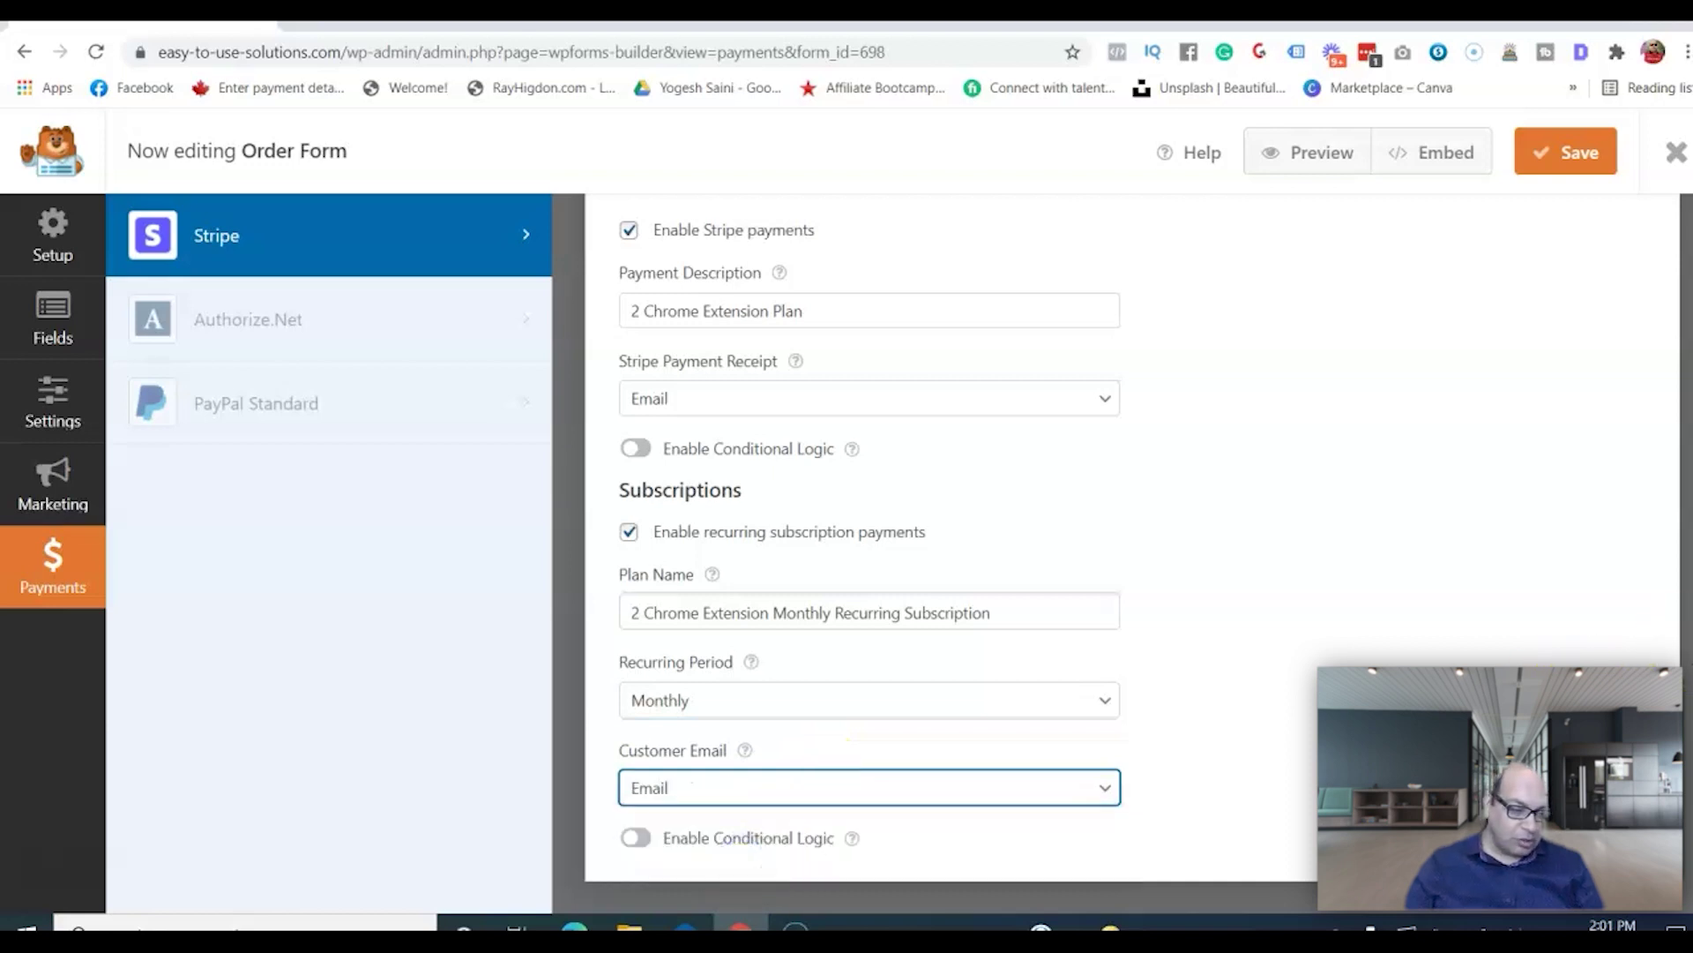
Process the subscription only if Chrome Extension is '2 Chrome Extension', then save the form.
left_click(642, 838)
scroll(1297, 775, "down", 2)
left_click(793, 731)
left_click(798, 633)
left_click(1267, 731)
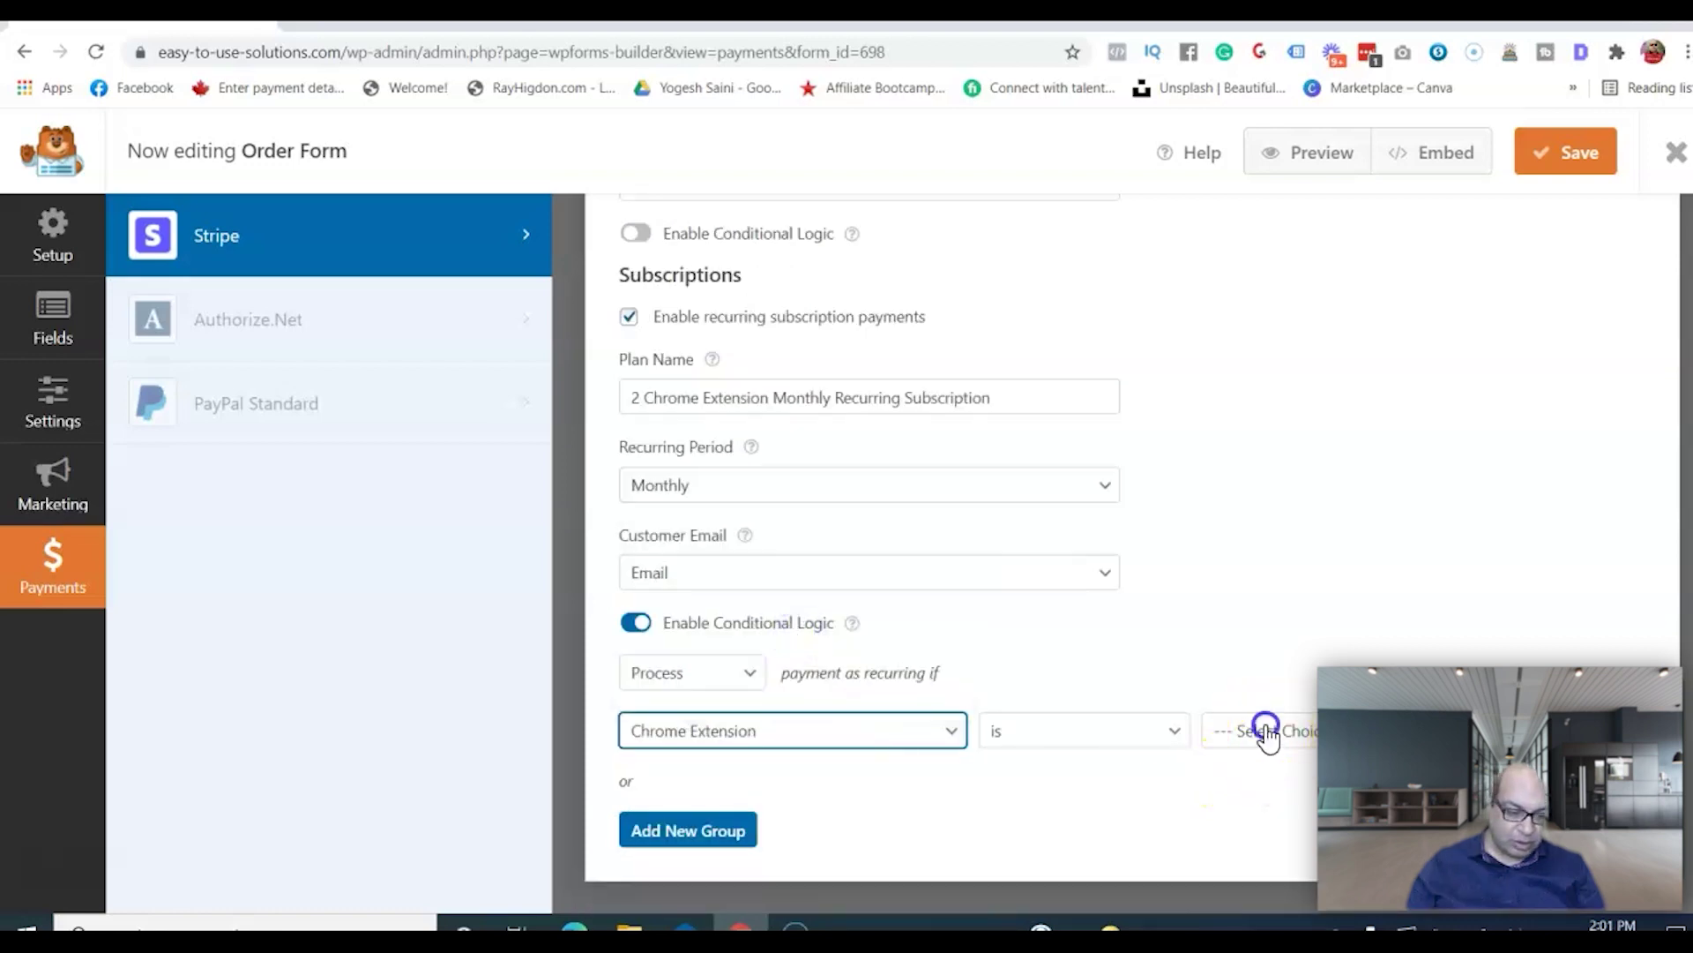
left_click(1267, 800)
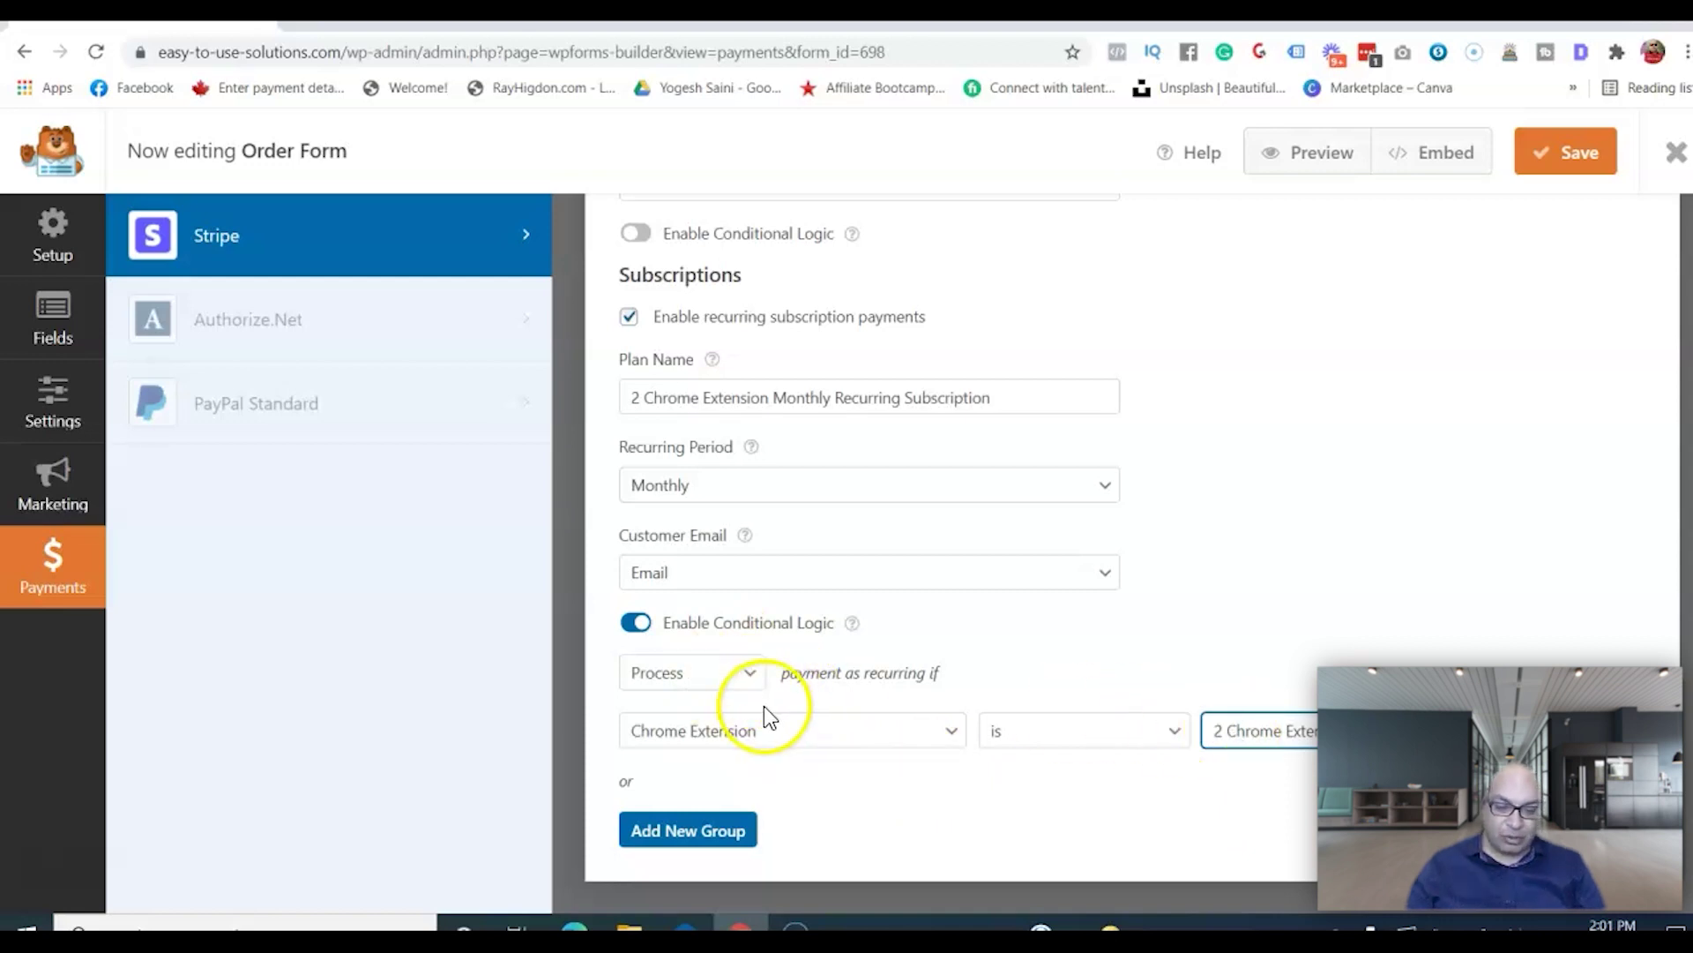
left_click(1538, 164)
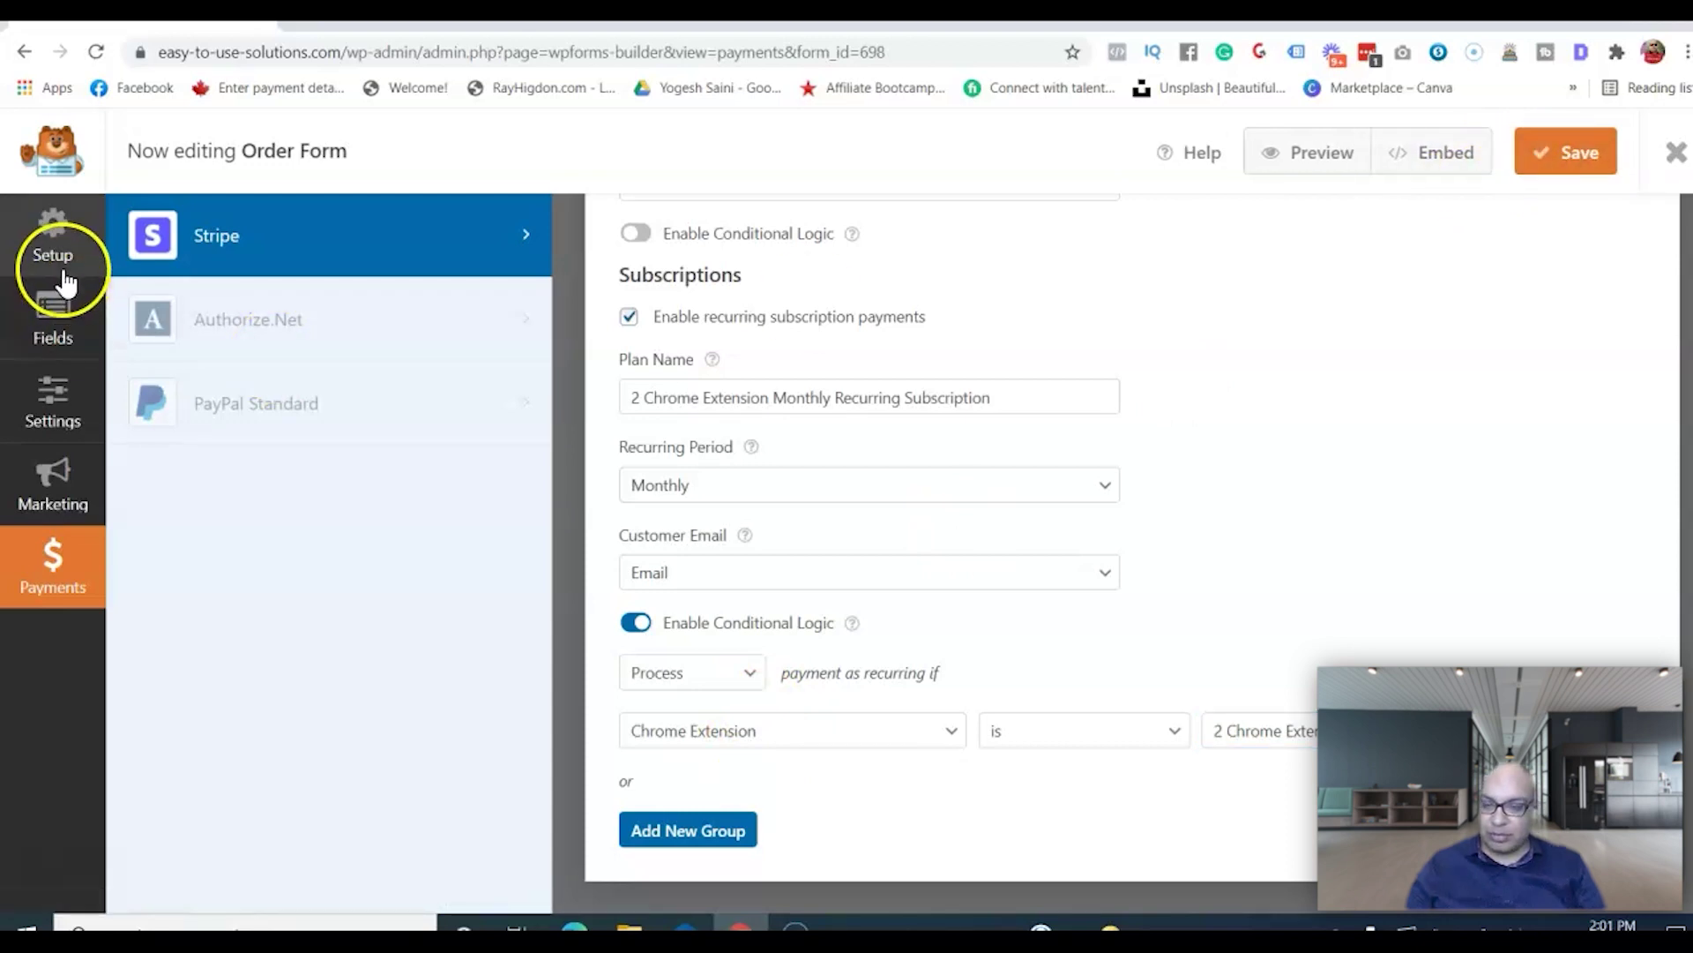
Recheck the Dropdown Items field and Pay Now button, save, and open the live preview.
left_click(52, 331)
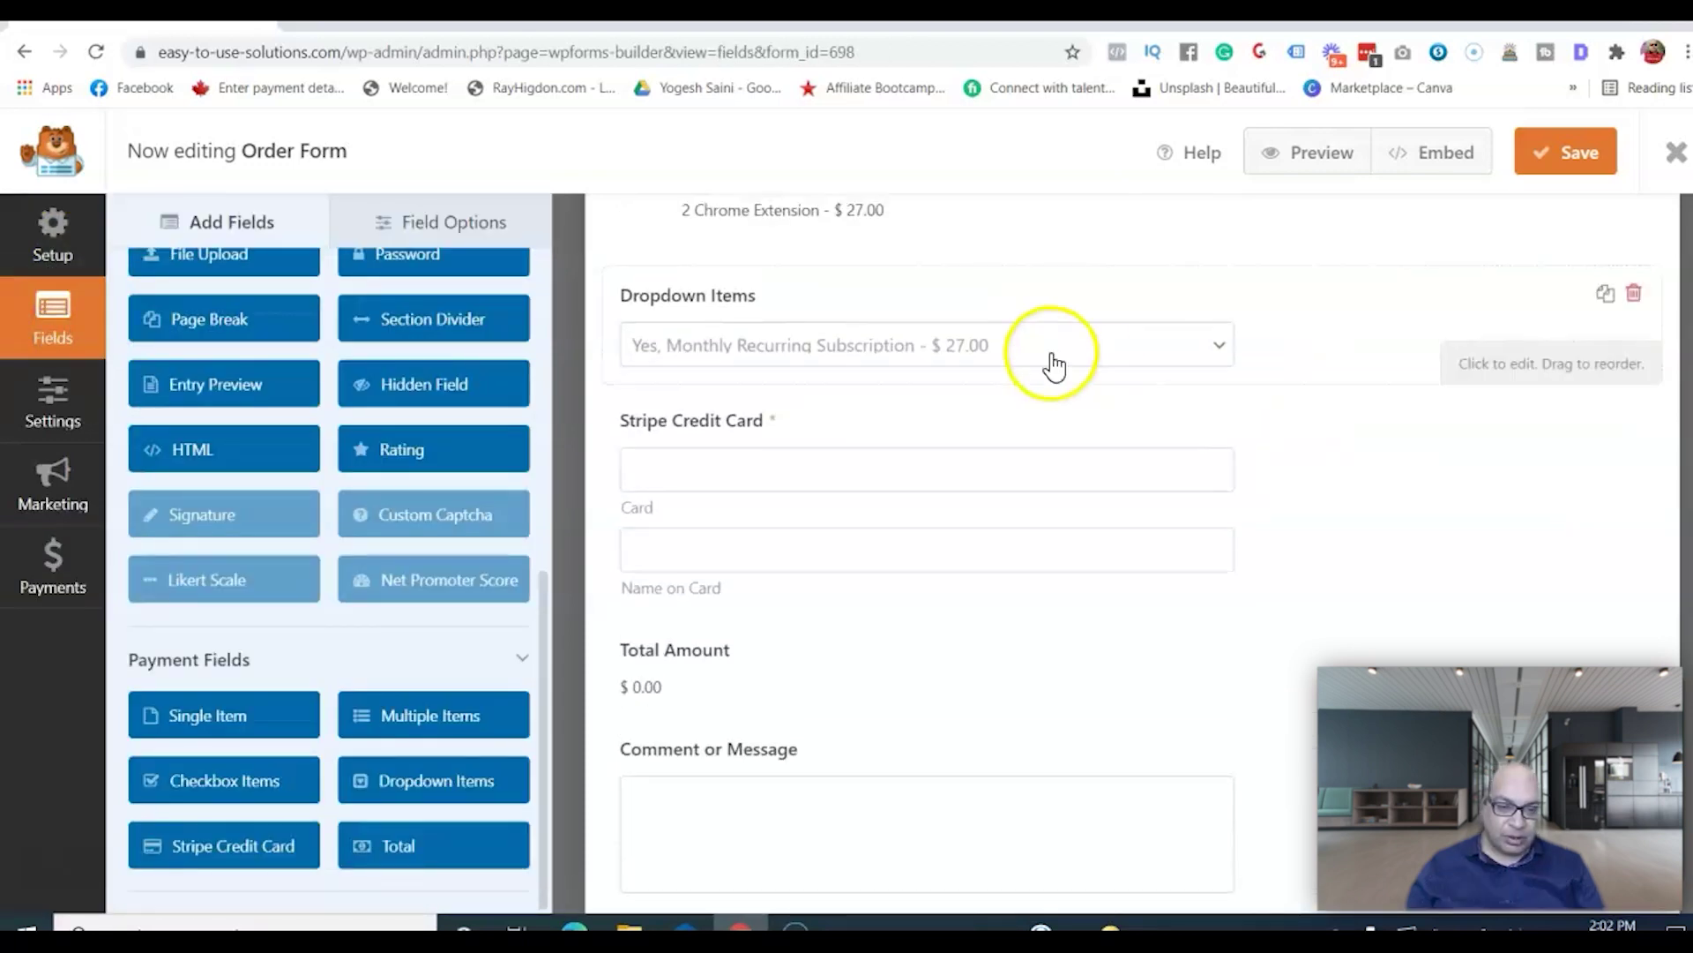
left_click(1052, 357)
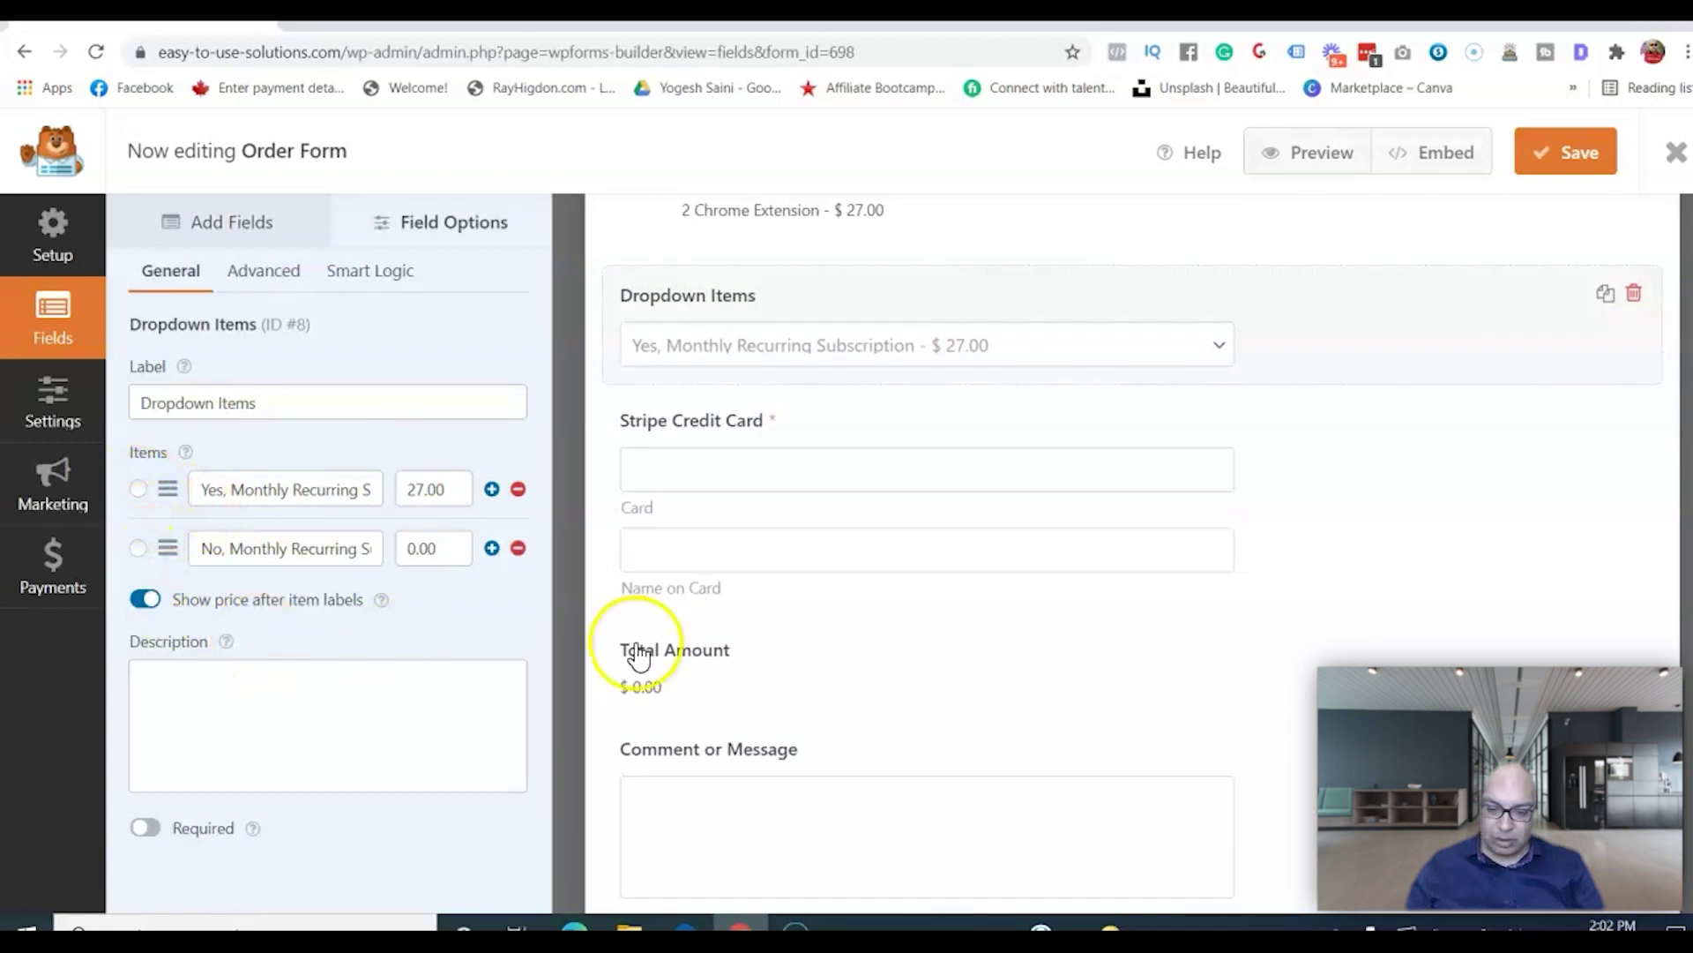
scroll(1623, 326, "down", 1)
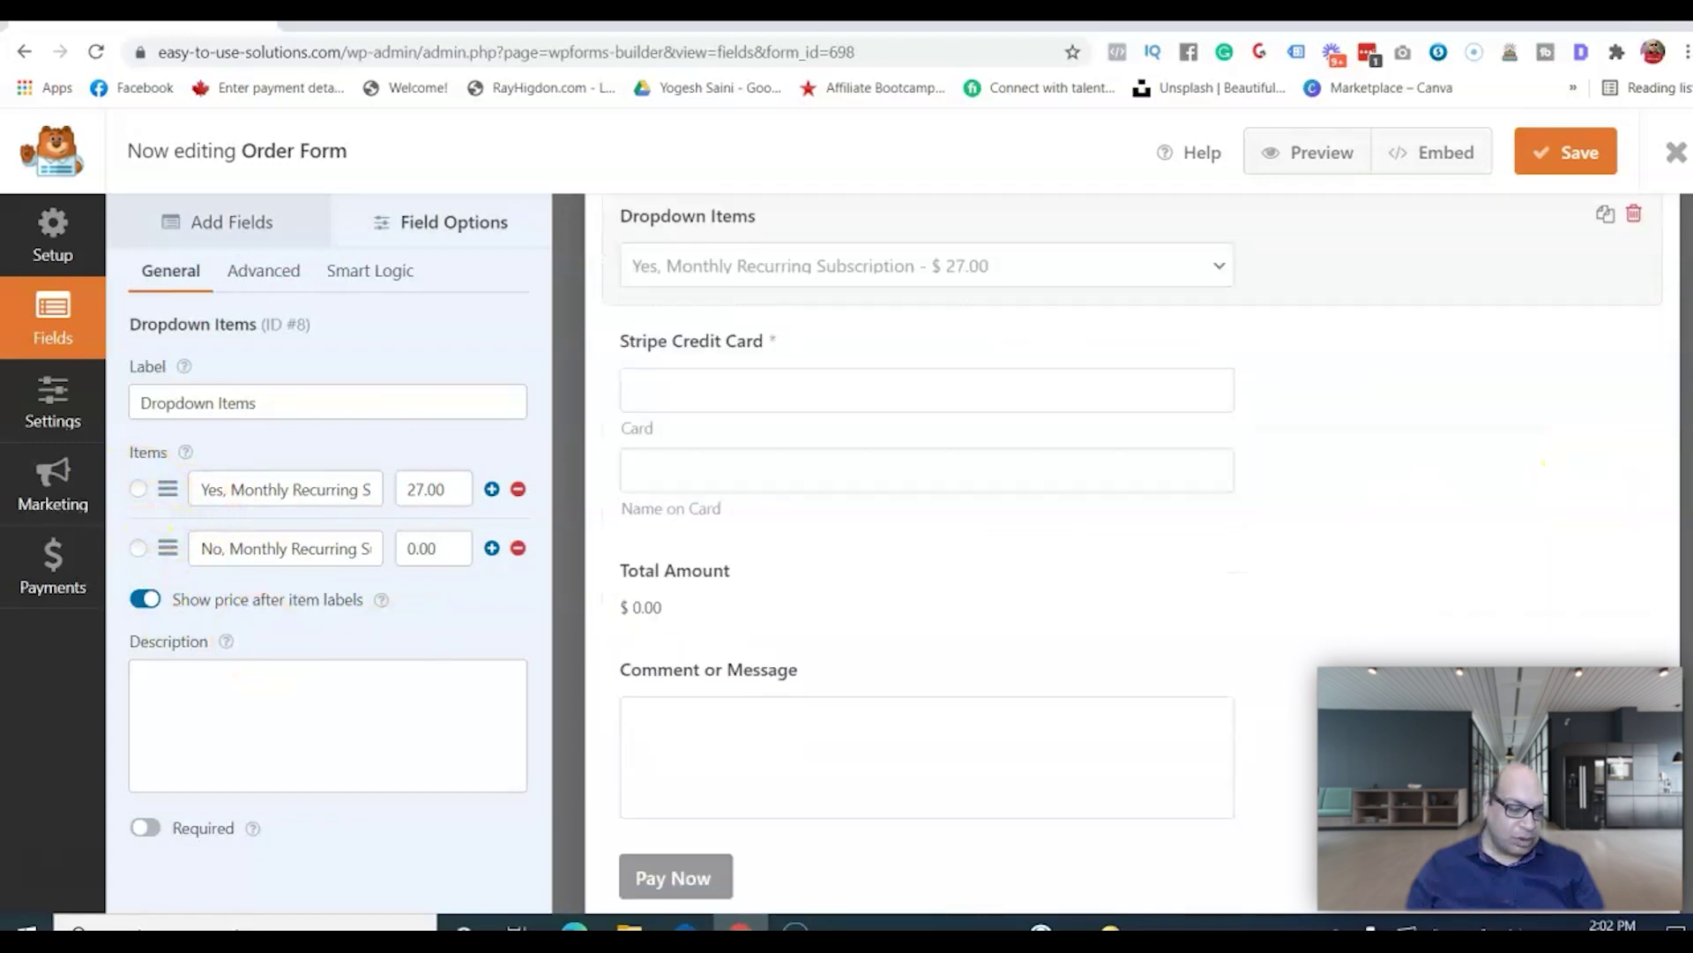
left_click(1535, 141)
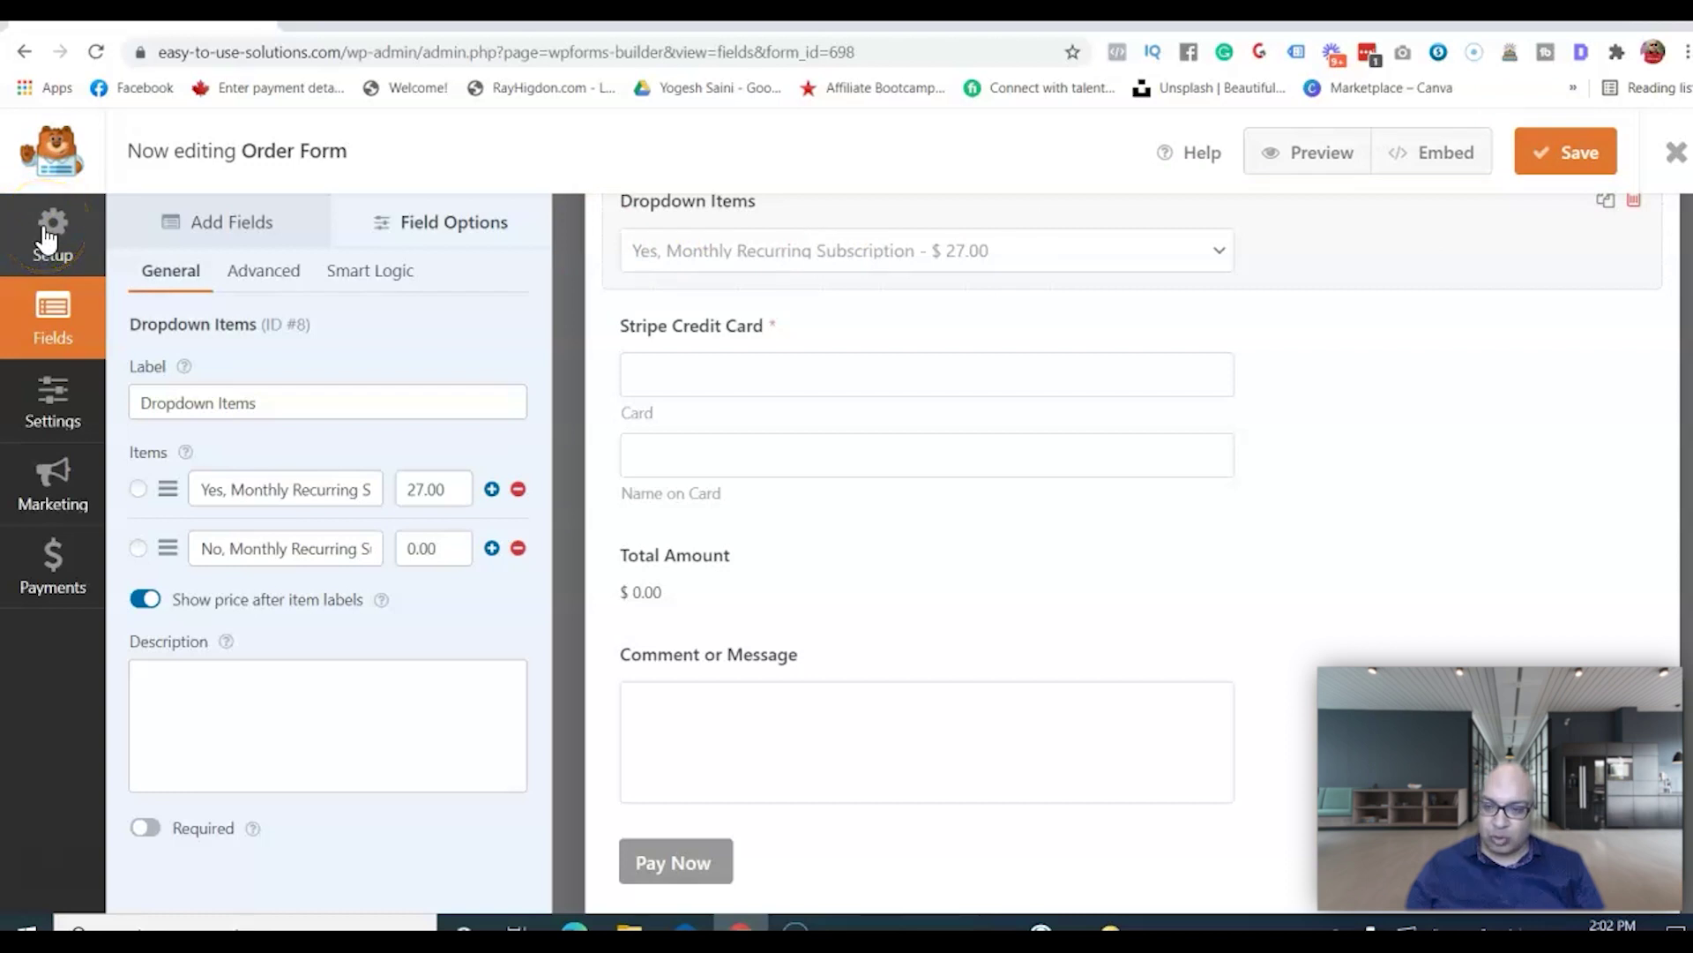
left_click(1288, 156)
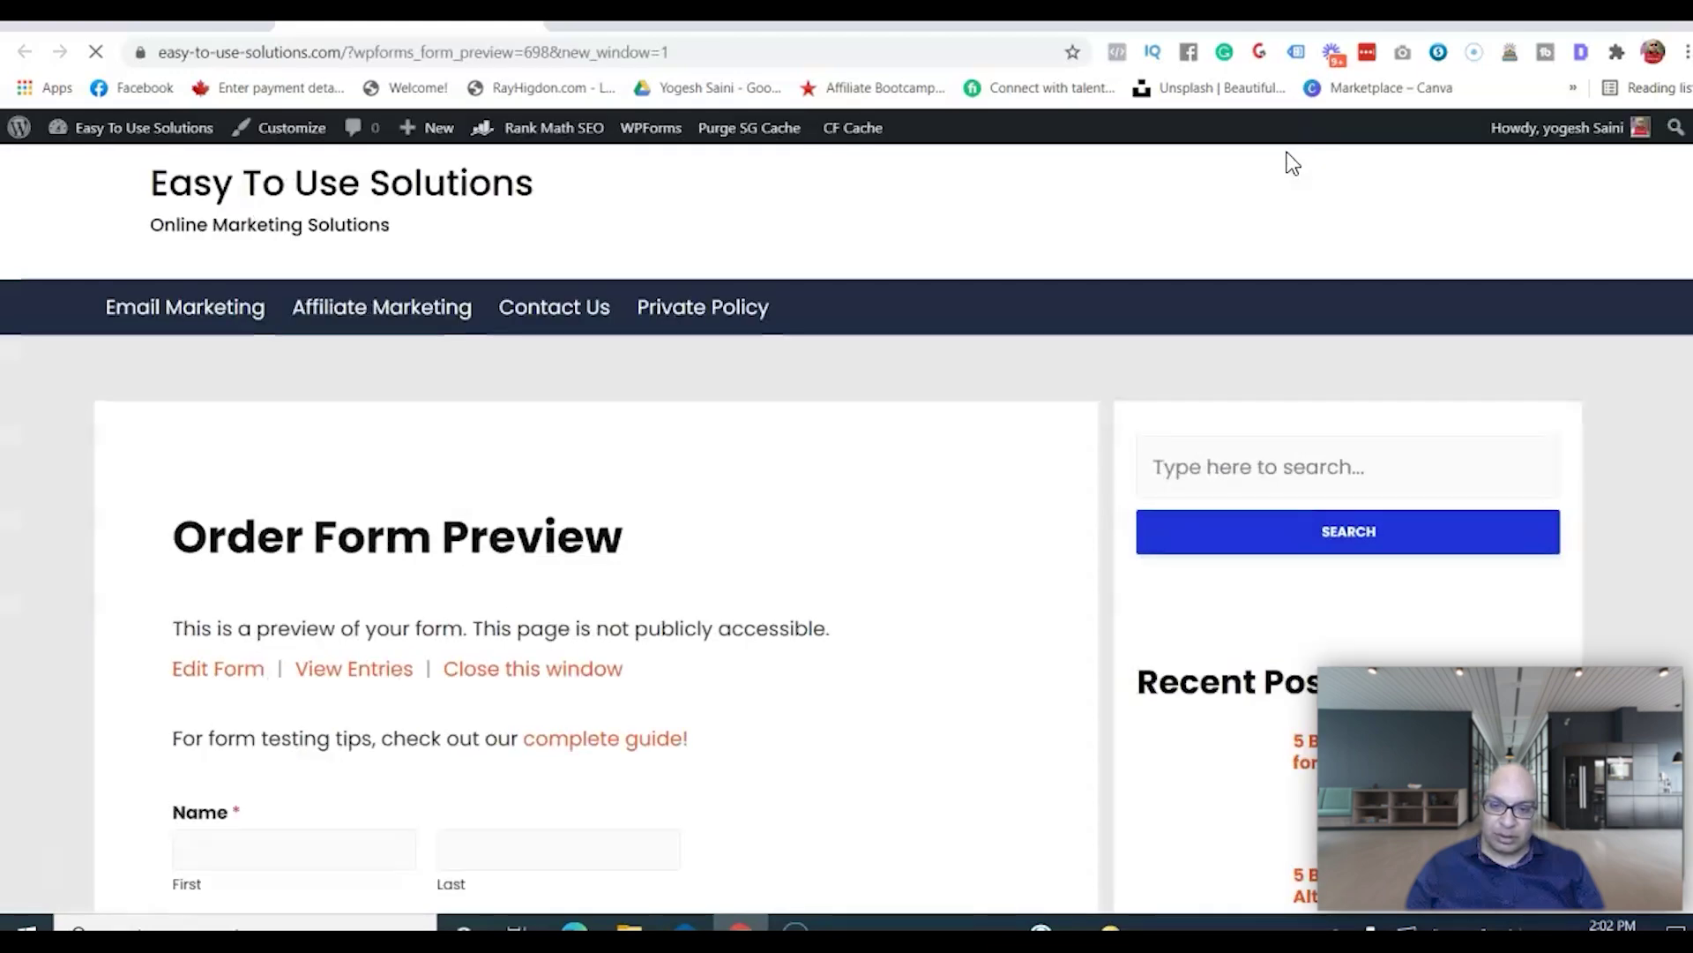
In the preview, switch the subscription between No ($0.00) and monthly ($27.00).
scroll(1285, 162, "down", 6)
left_click(406, 223)
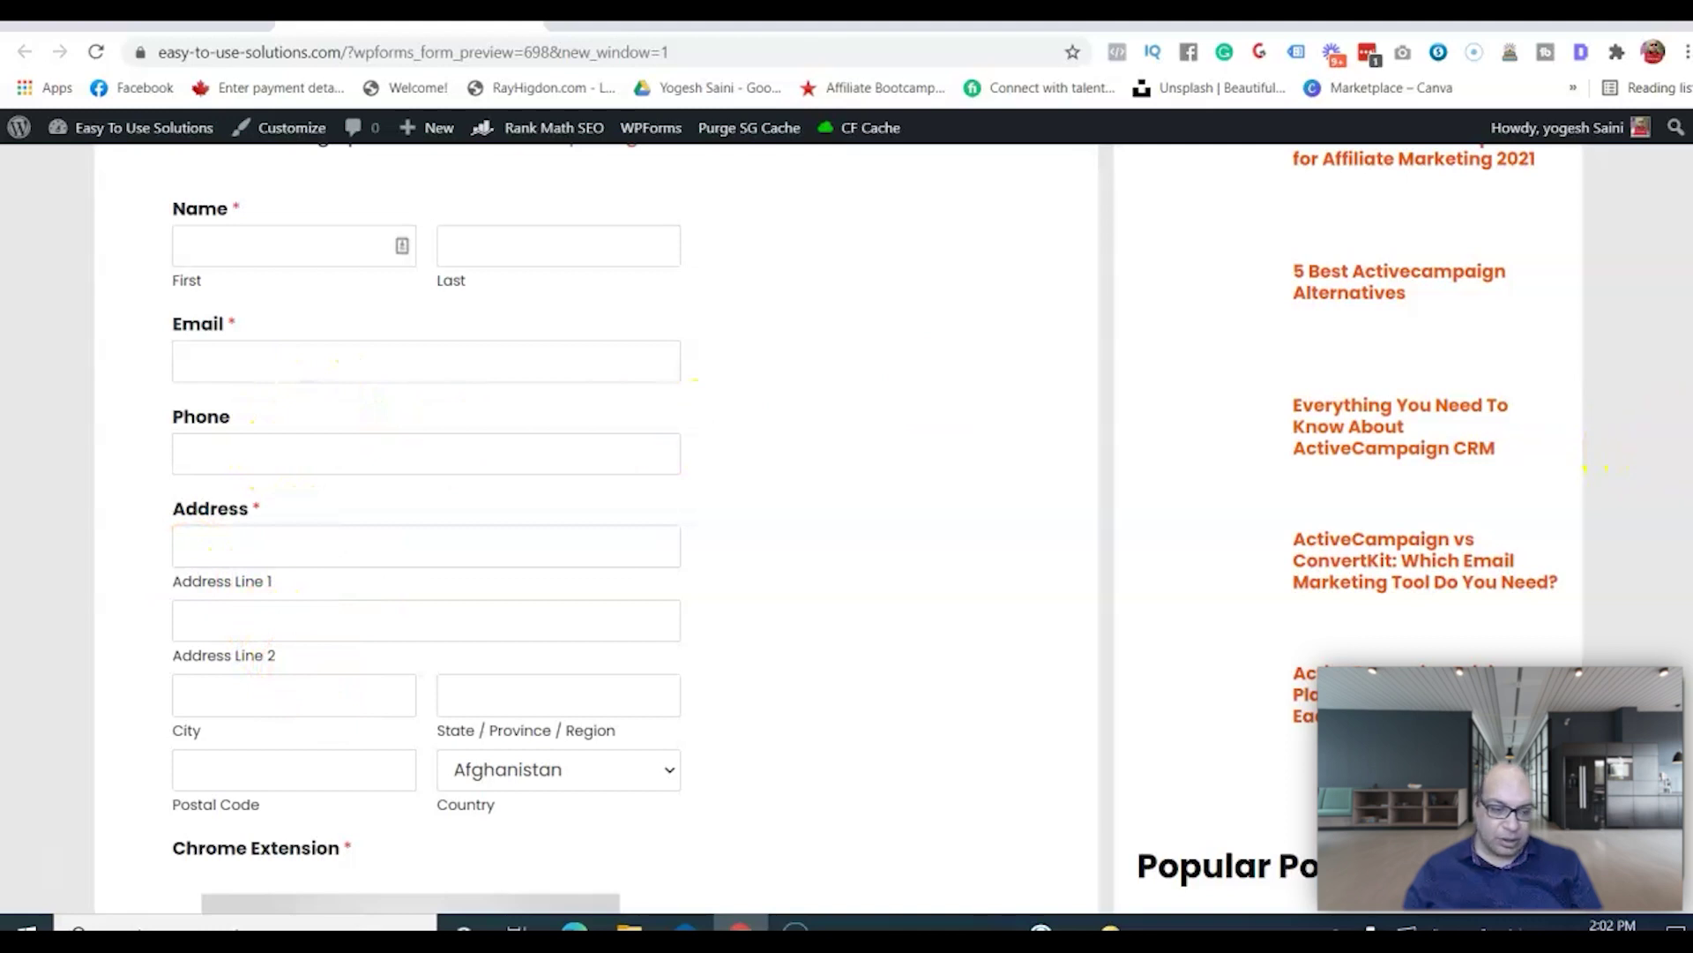
scroll(1587, 467, "down", 7)
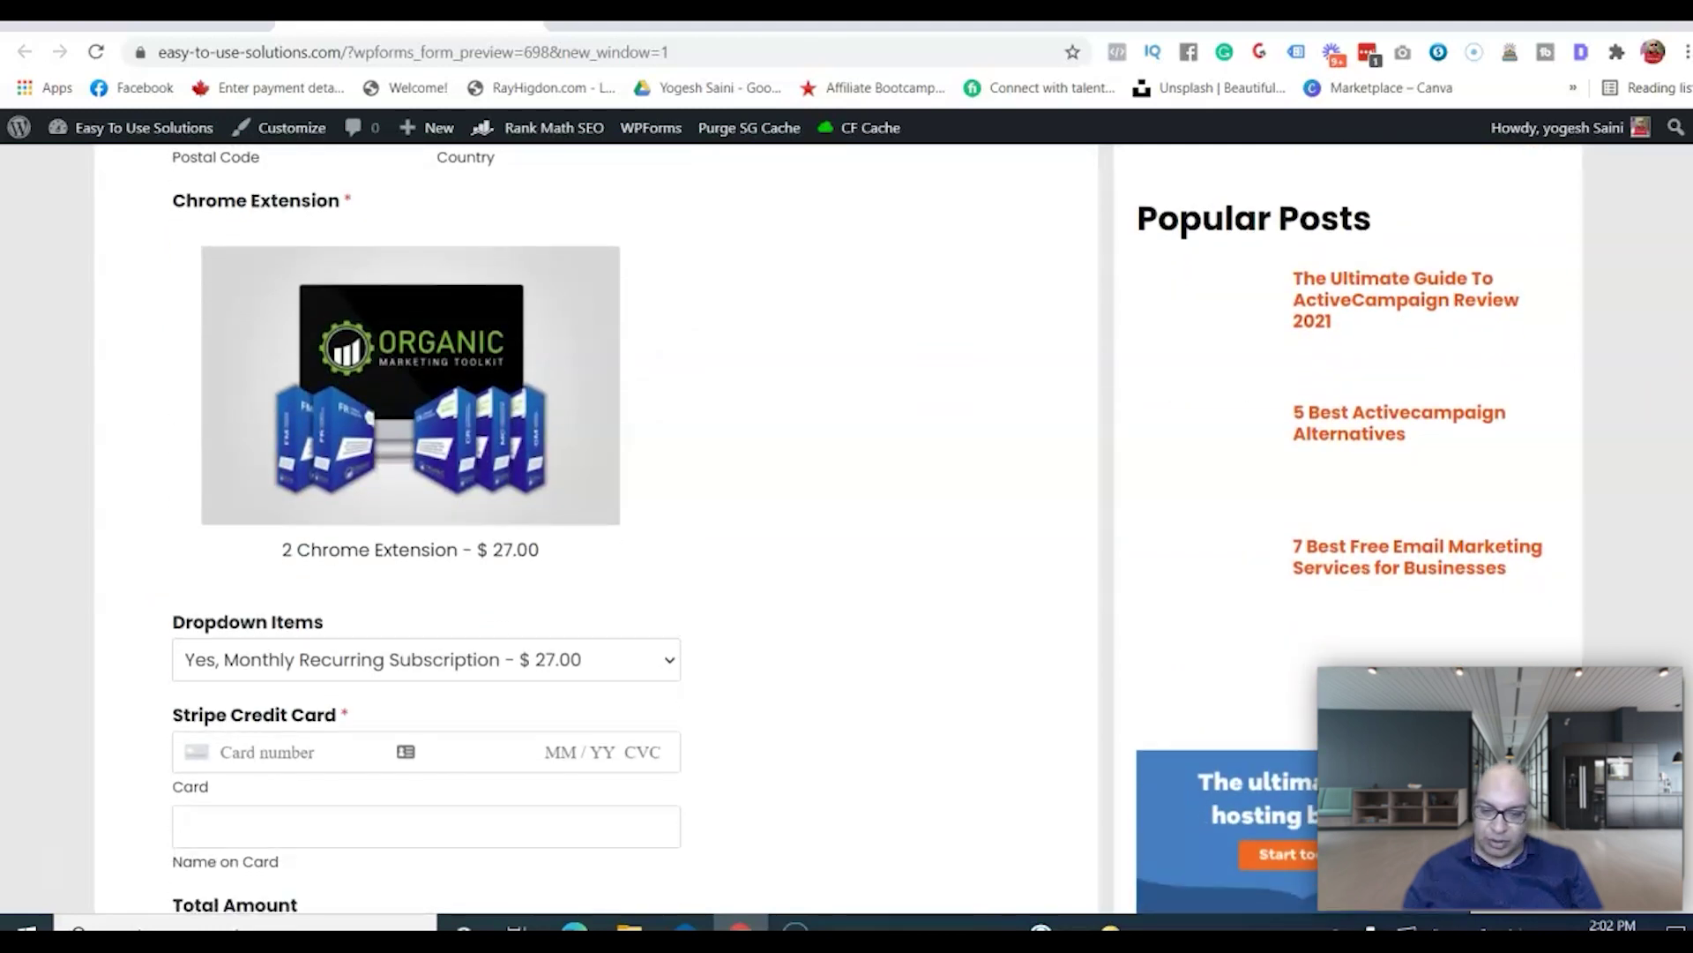
scroll(855, 529, "down", 2)
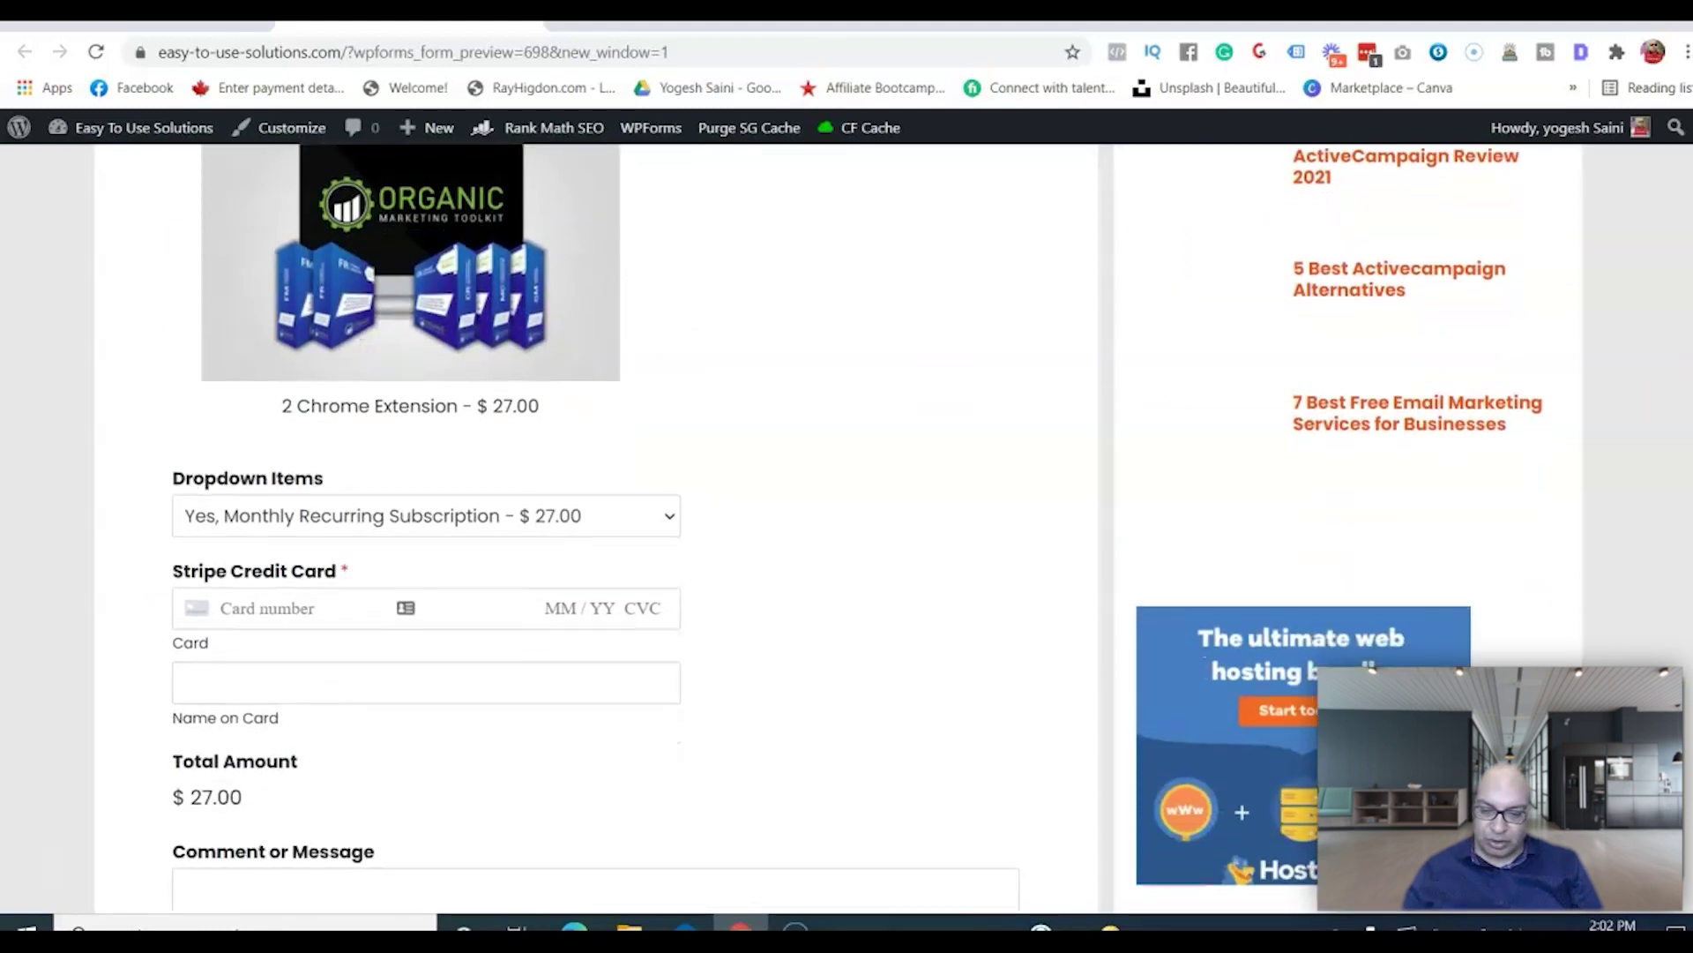
left_click(671, 520)
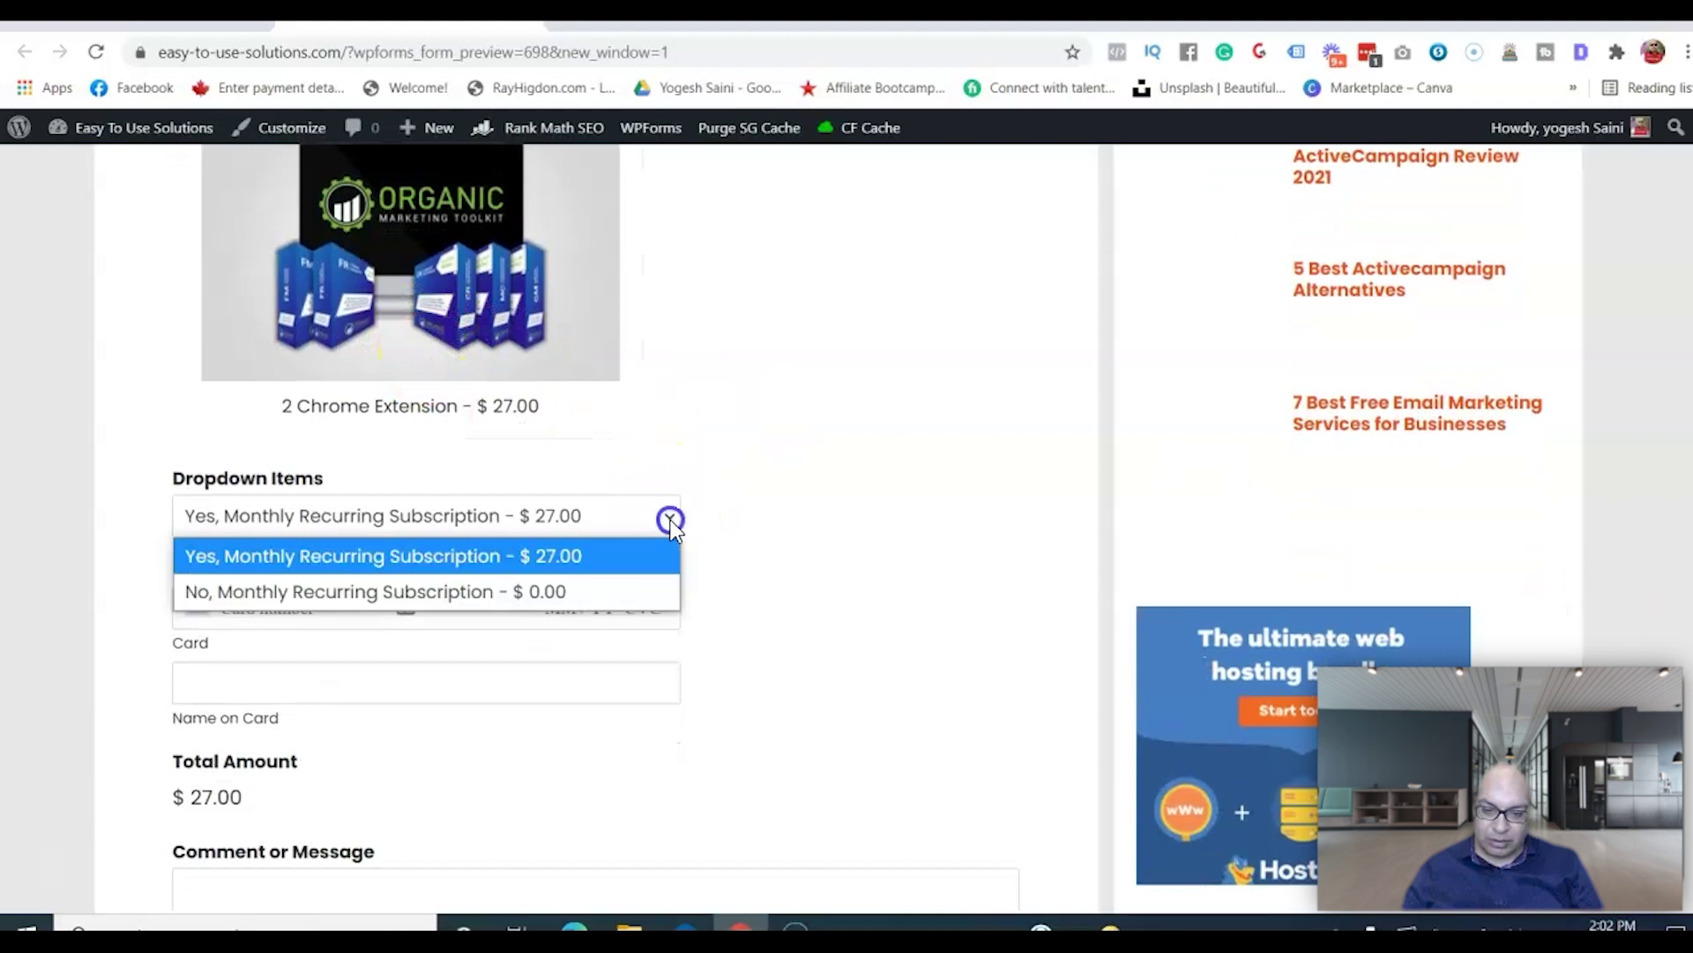
left_click(576, 591)
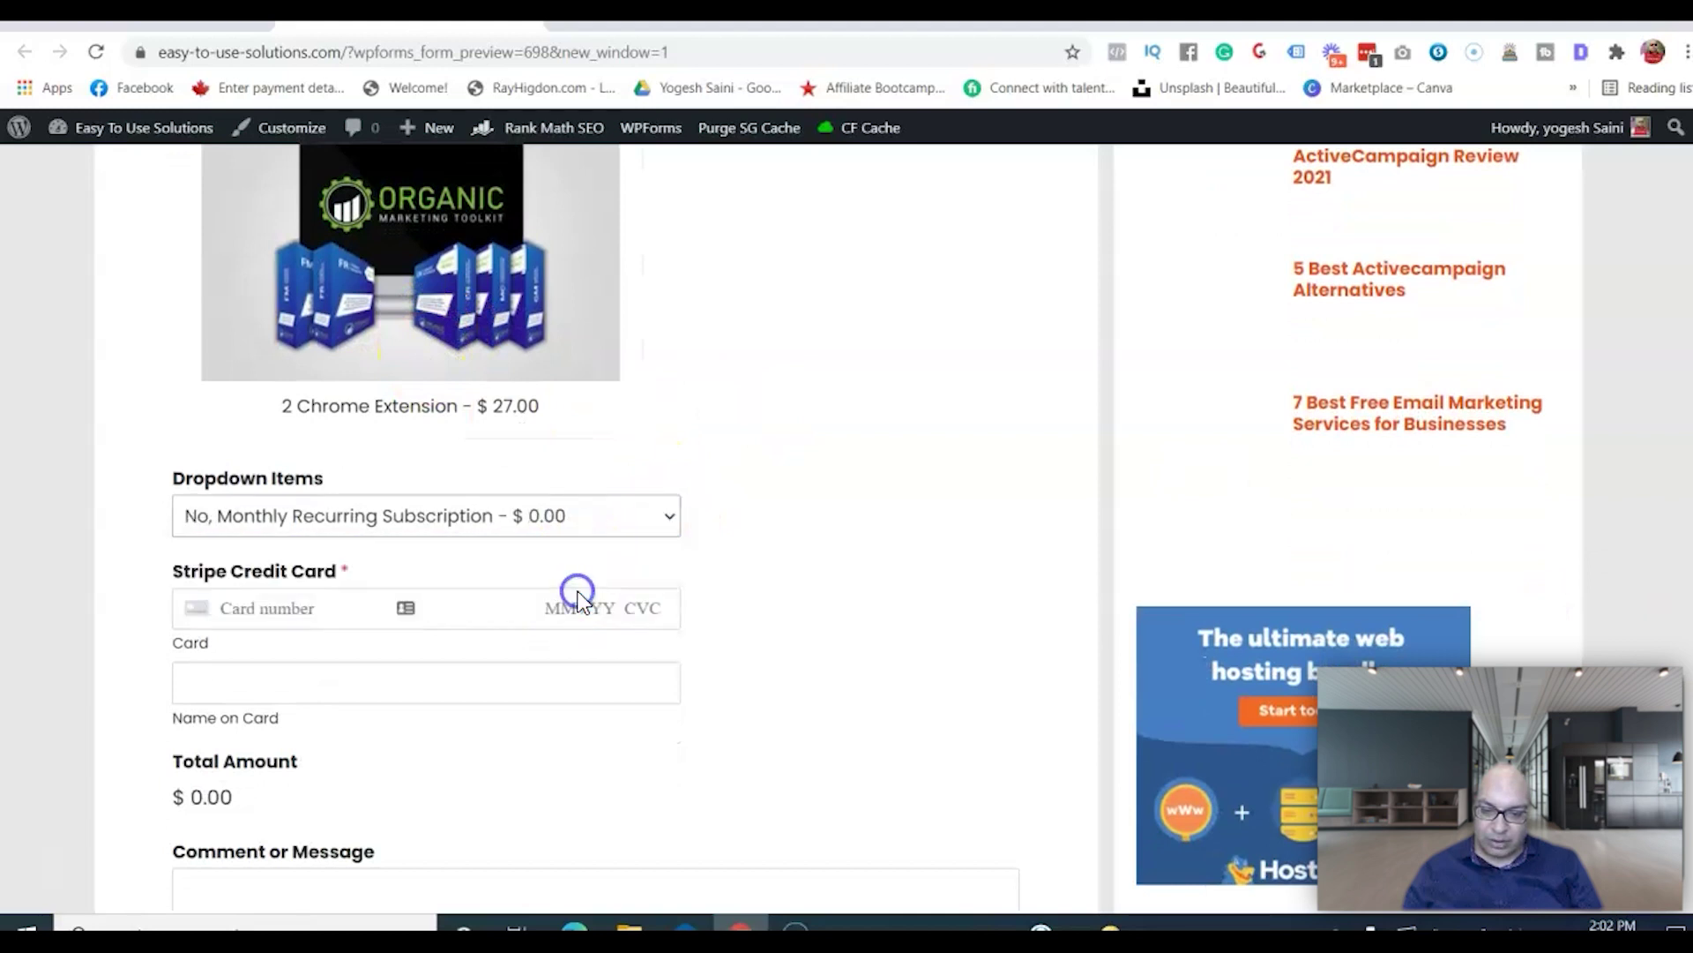
left_click(668, 529)
left_click(627, 551)
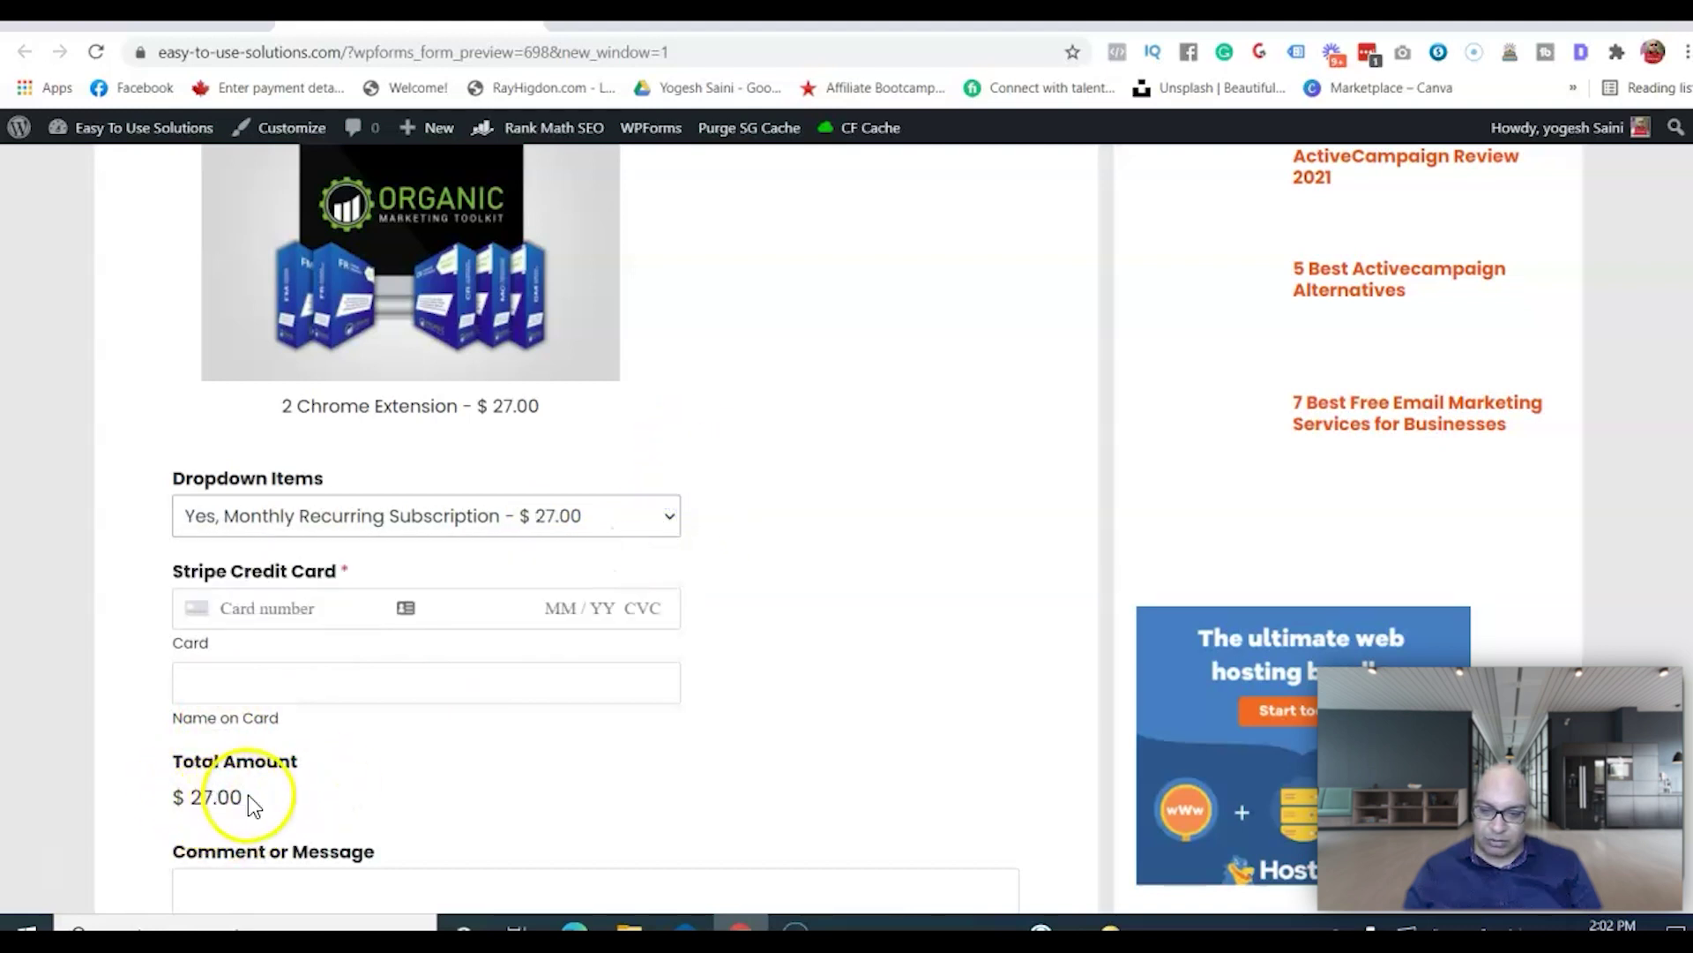
Choose 2 Chrome Extension with no subscription, confirm the $27.00 total, and close the preview.
left_click(580, 284)
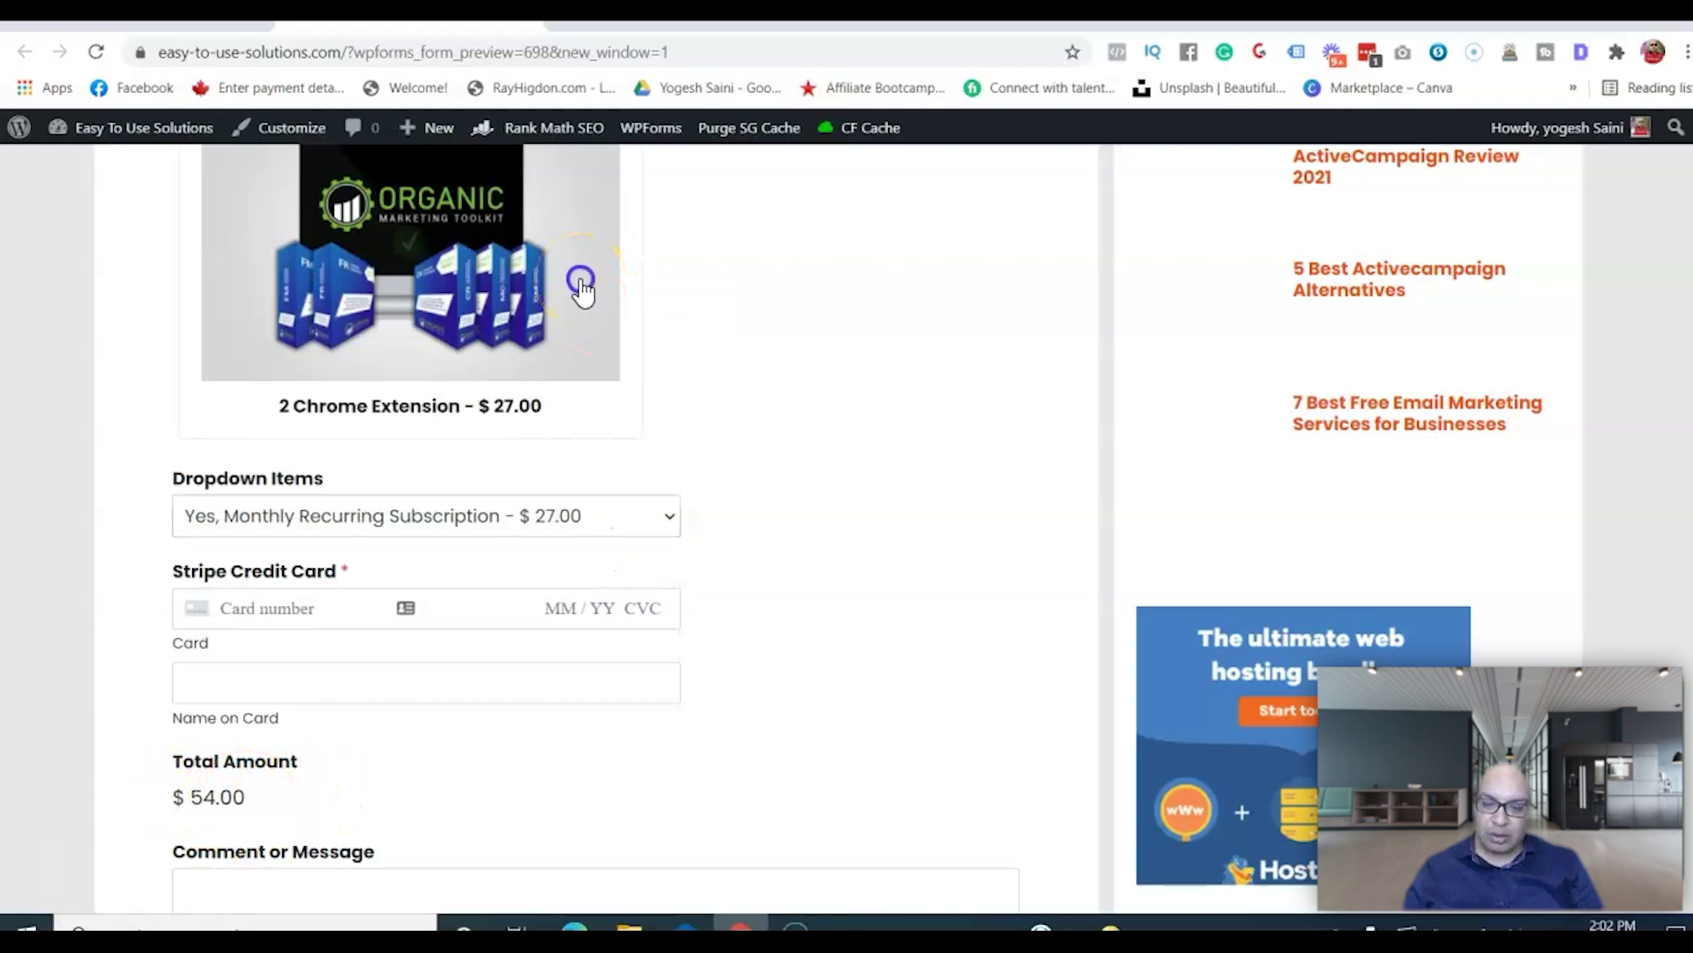
left_click(646, 522)
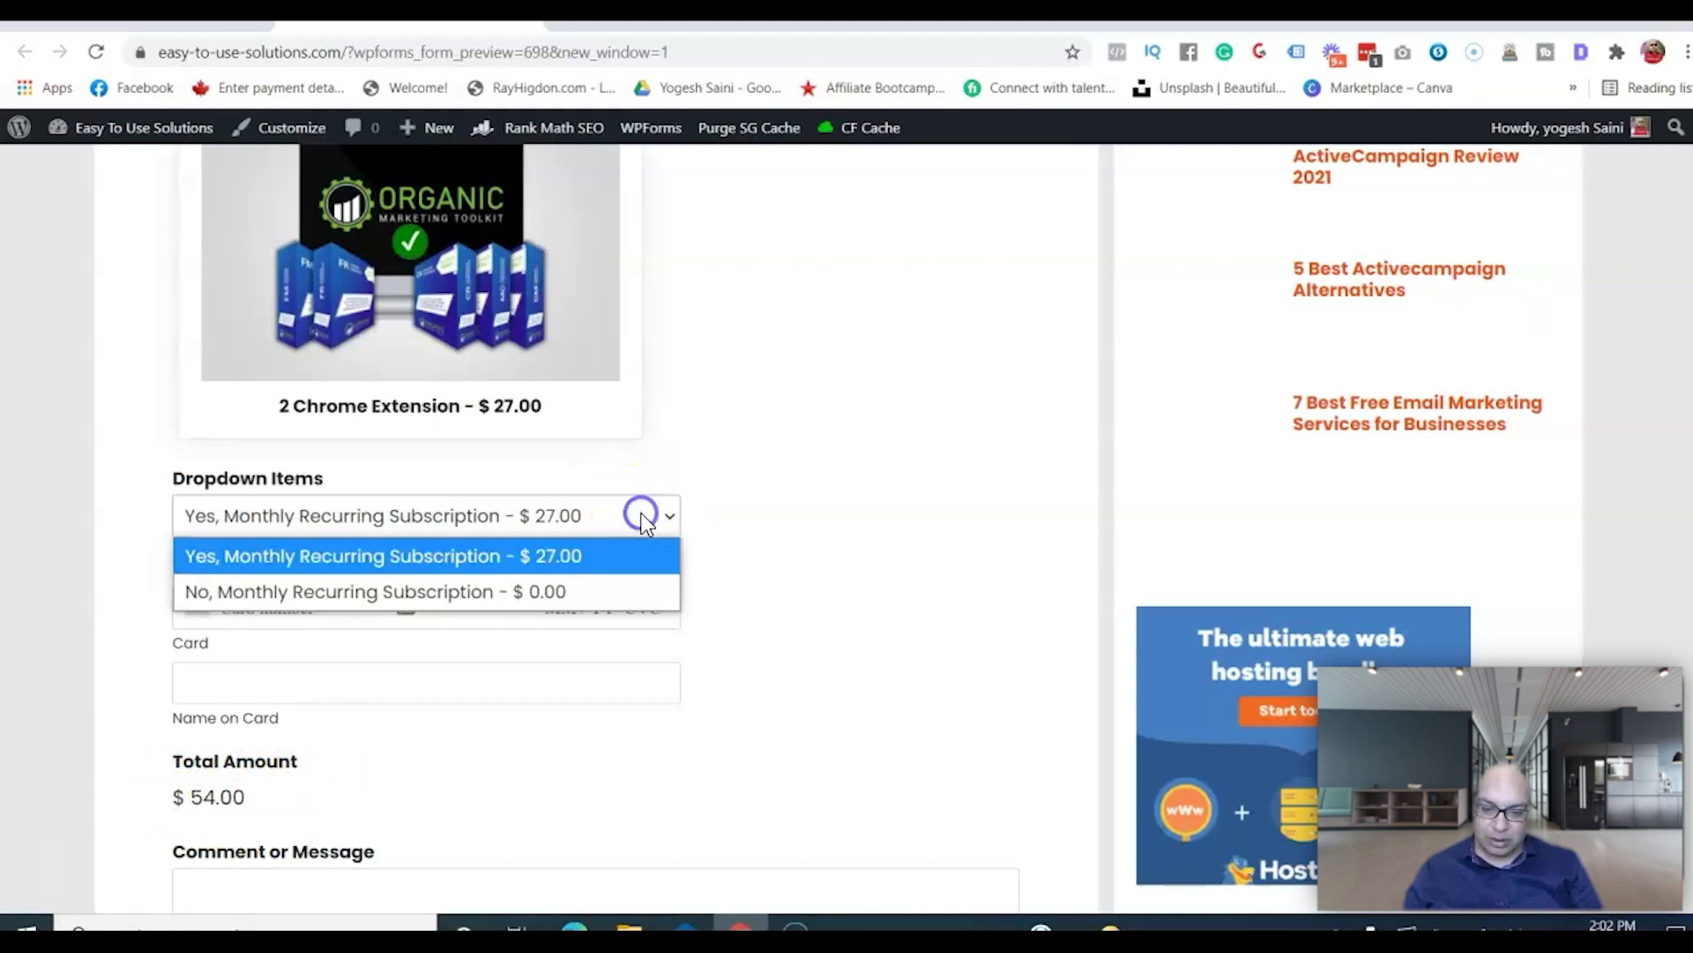
left_click(600, 588)
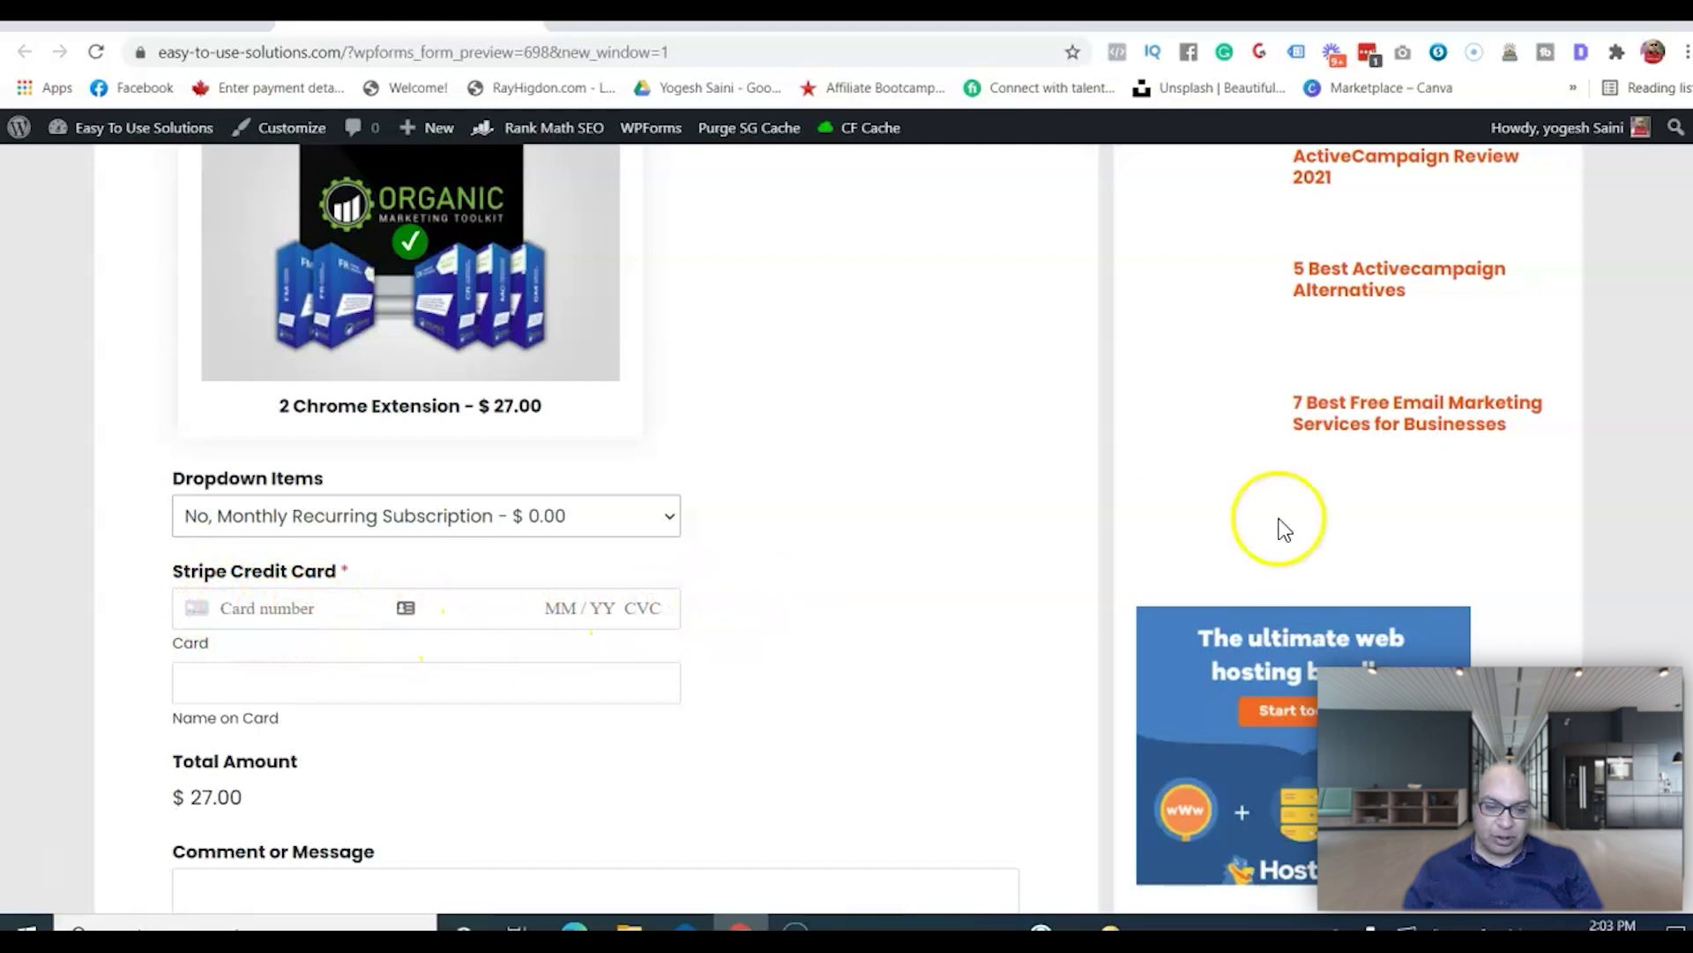
scroll(1270, 521, "down", 4)
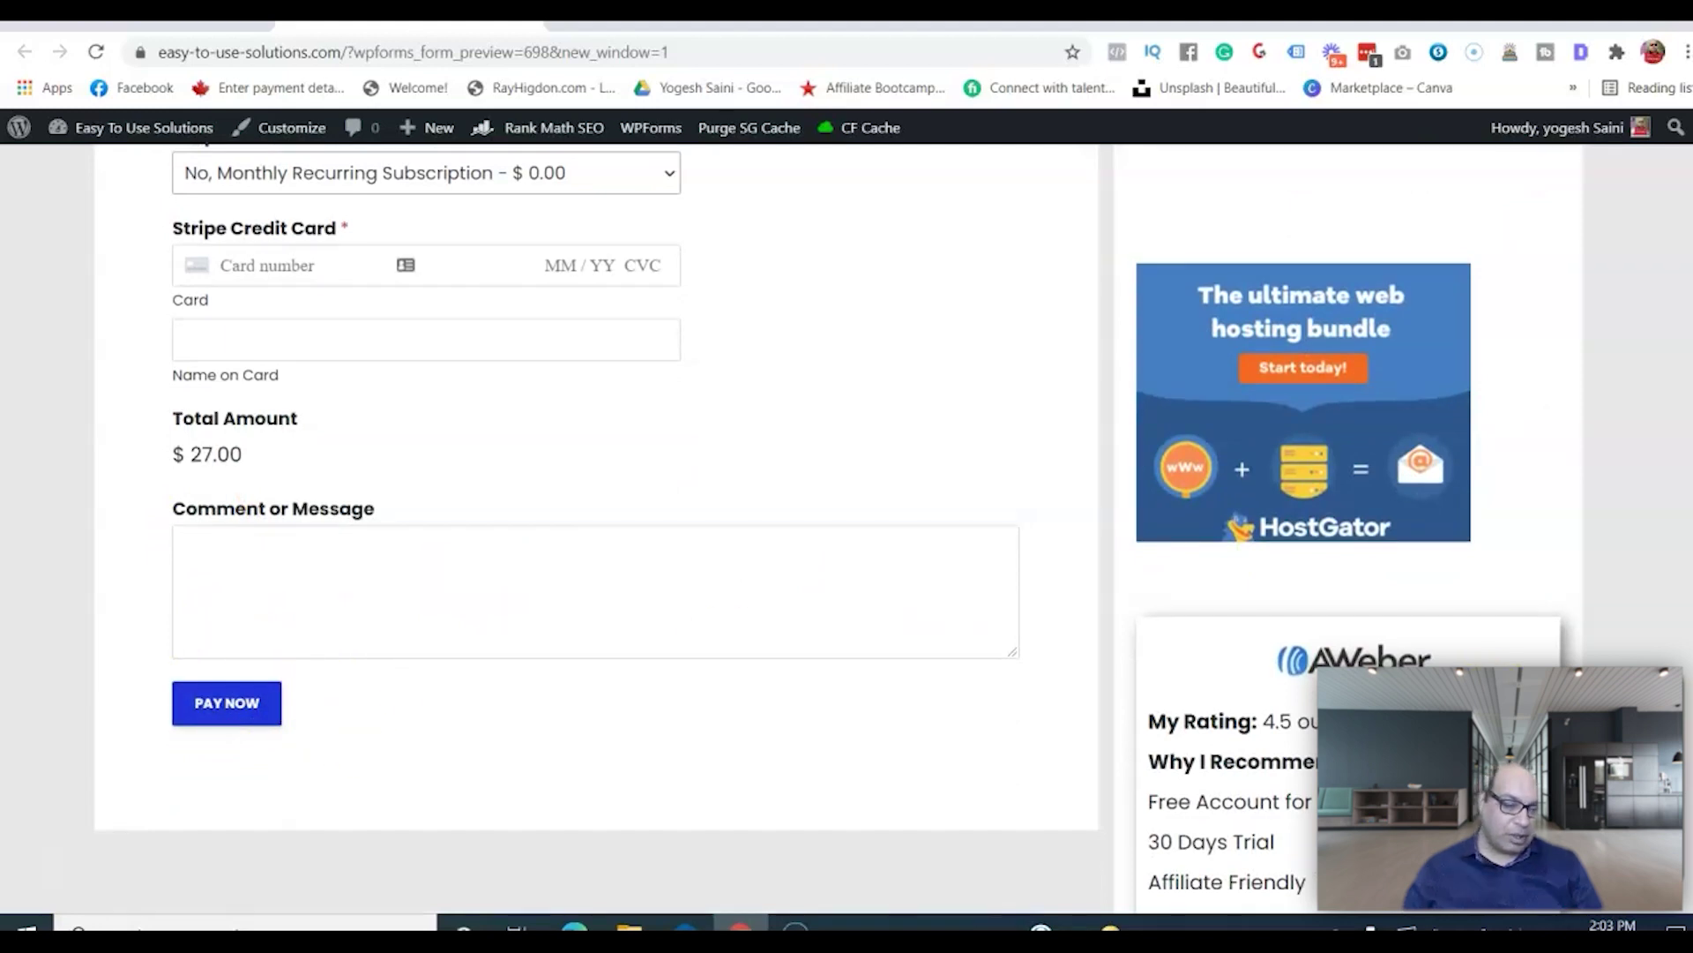
scroll(591, 529, "up", 4)
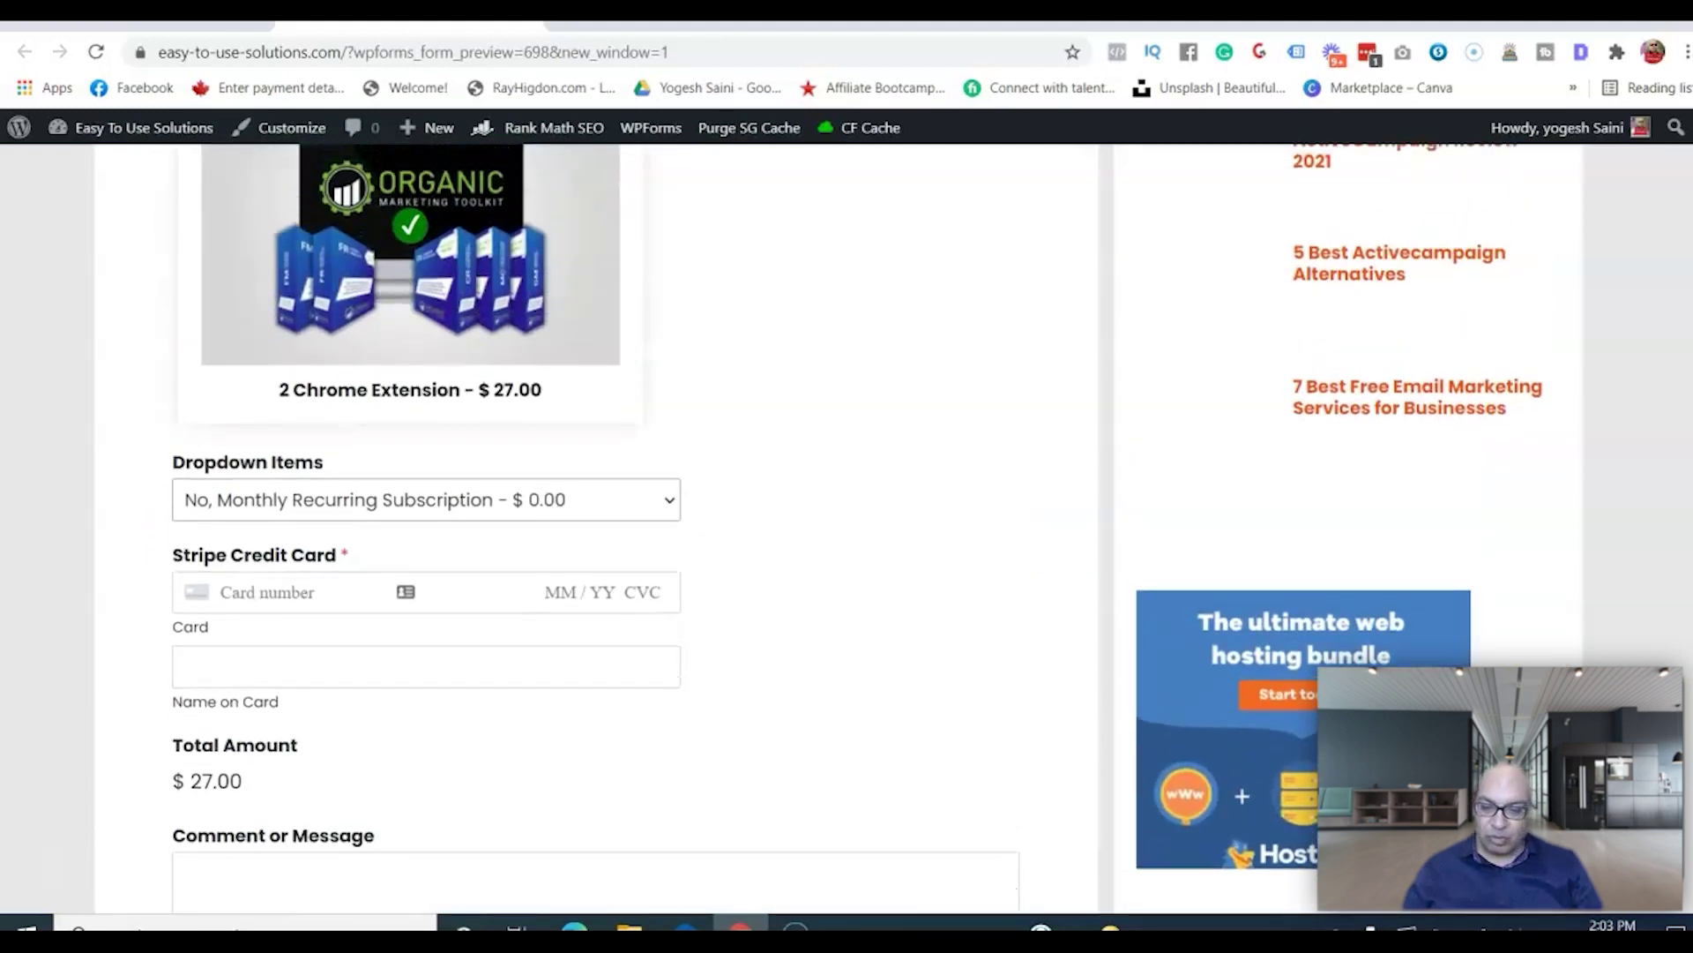
scroll(591, 529, "up", 3)
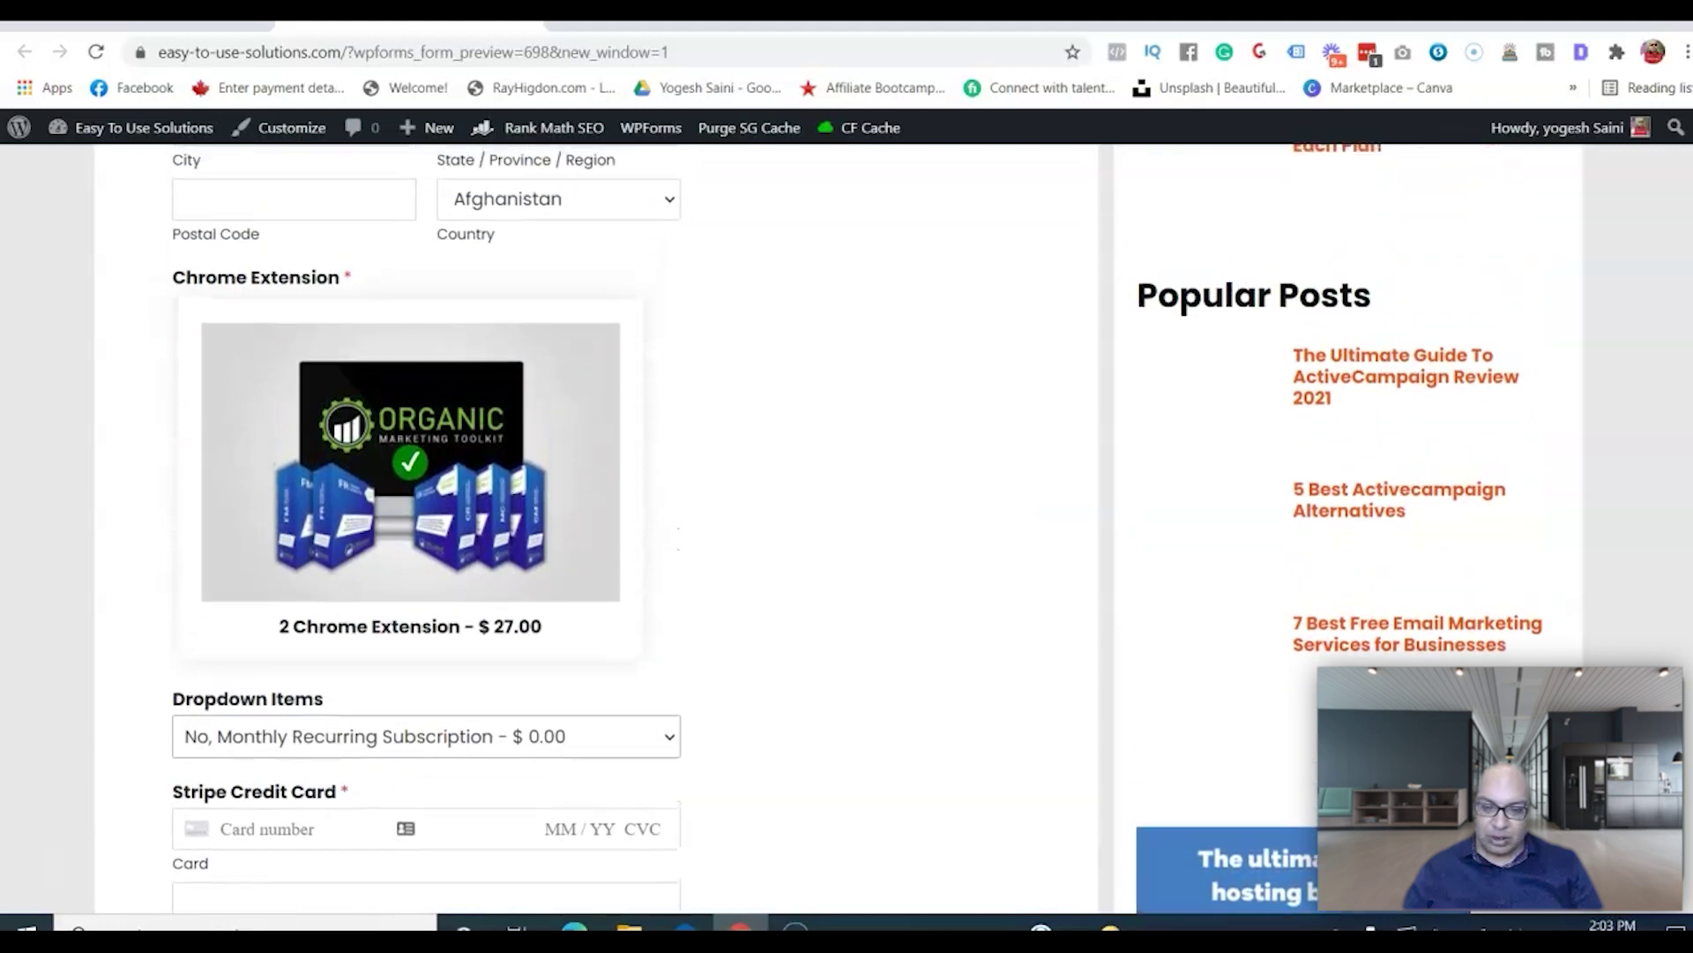
scroll(591, 530, "up", 10)
scroll(632, 212, "up", 5)
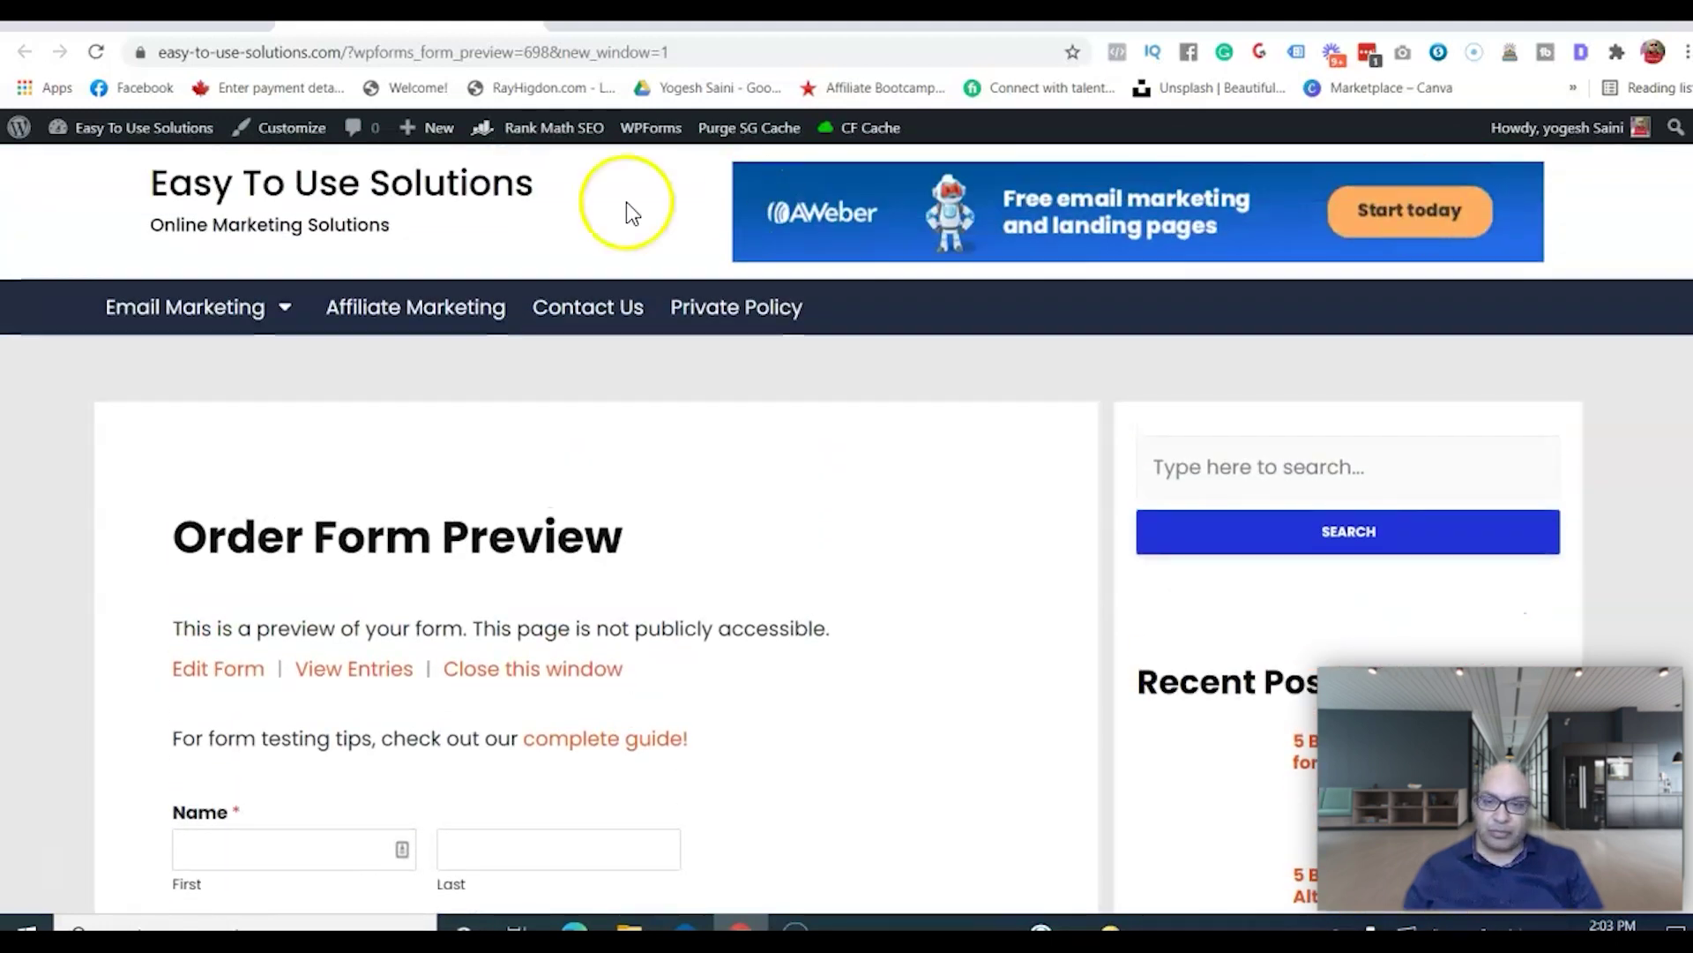
key("ctrl+w")
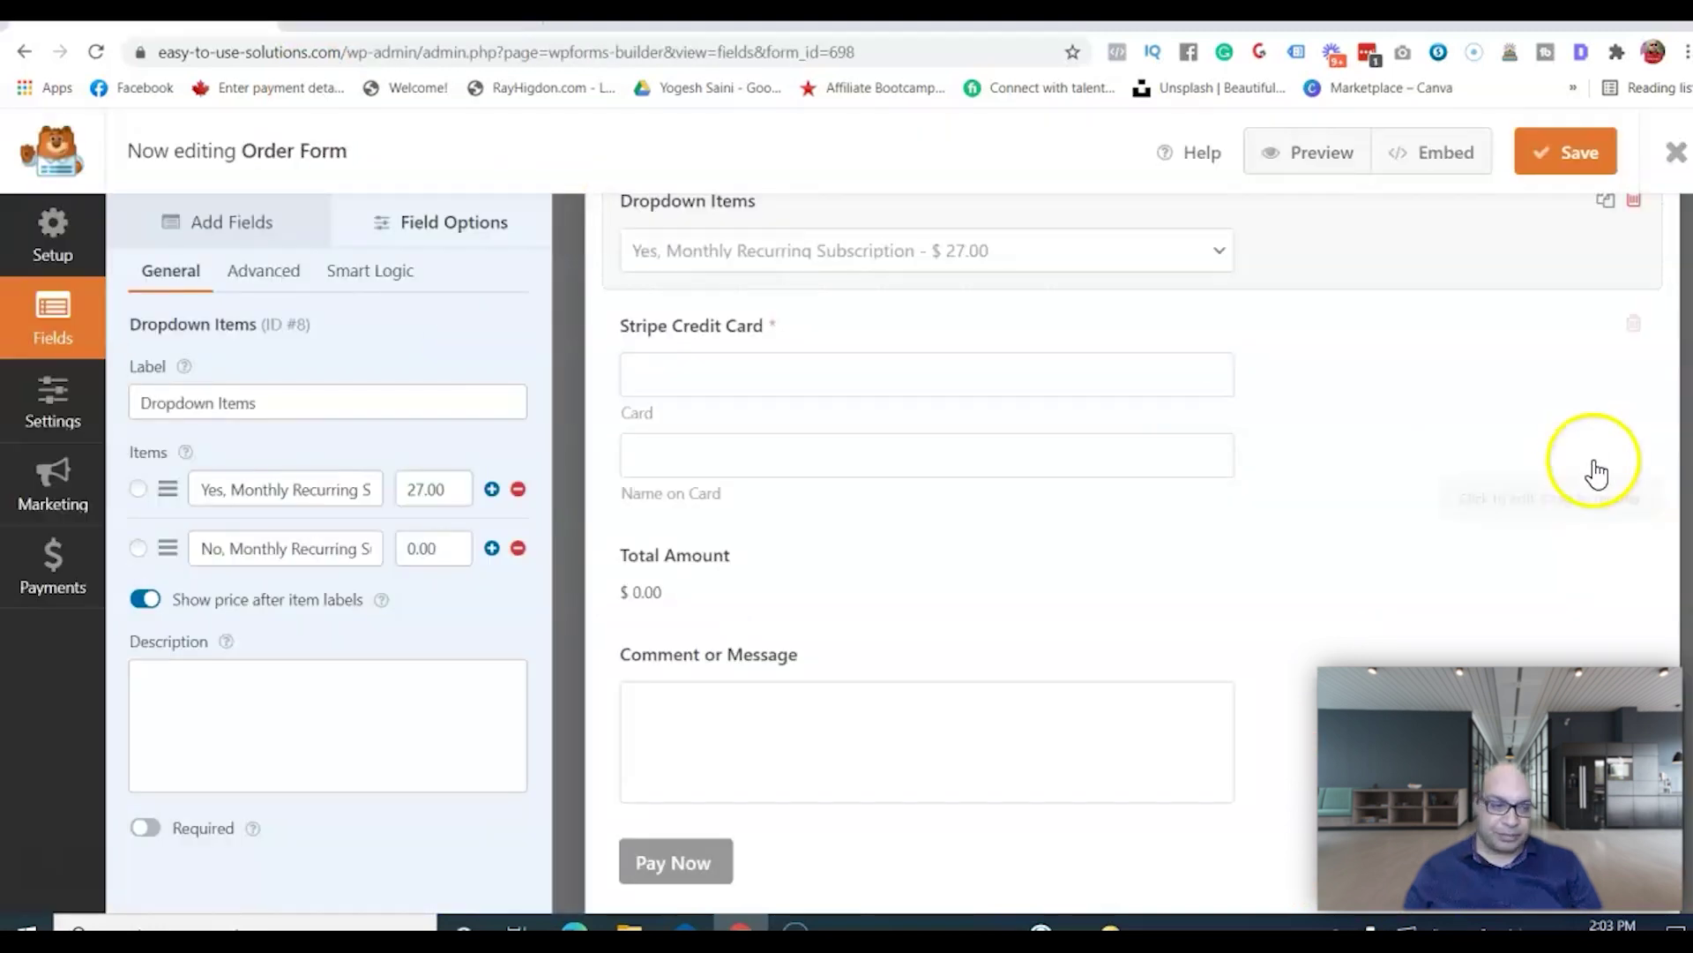
Save the Order Form and switch the builder to its Setup view.
scroll(1059, 441, "up", 15)
left_click(1550, 168)
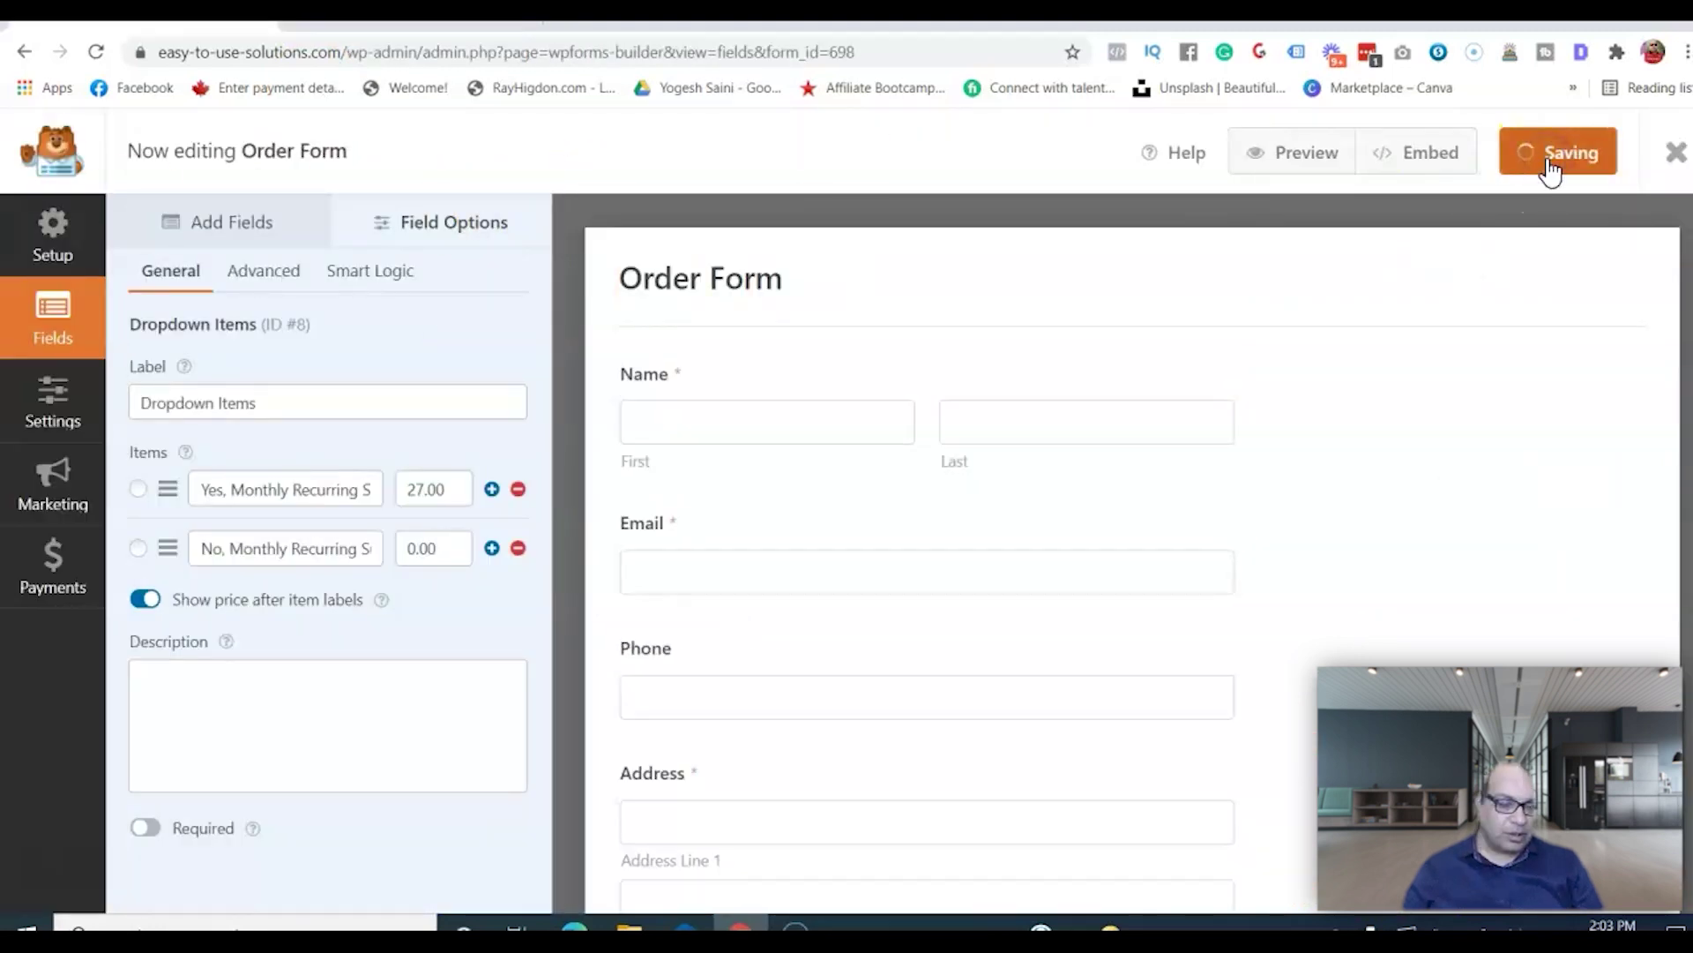
left_click(66, 232)
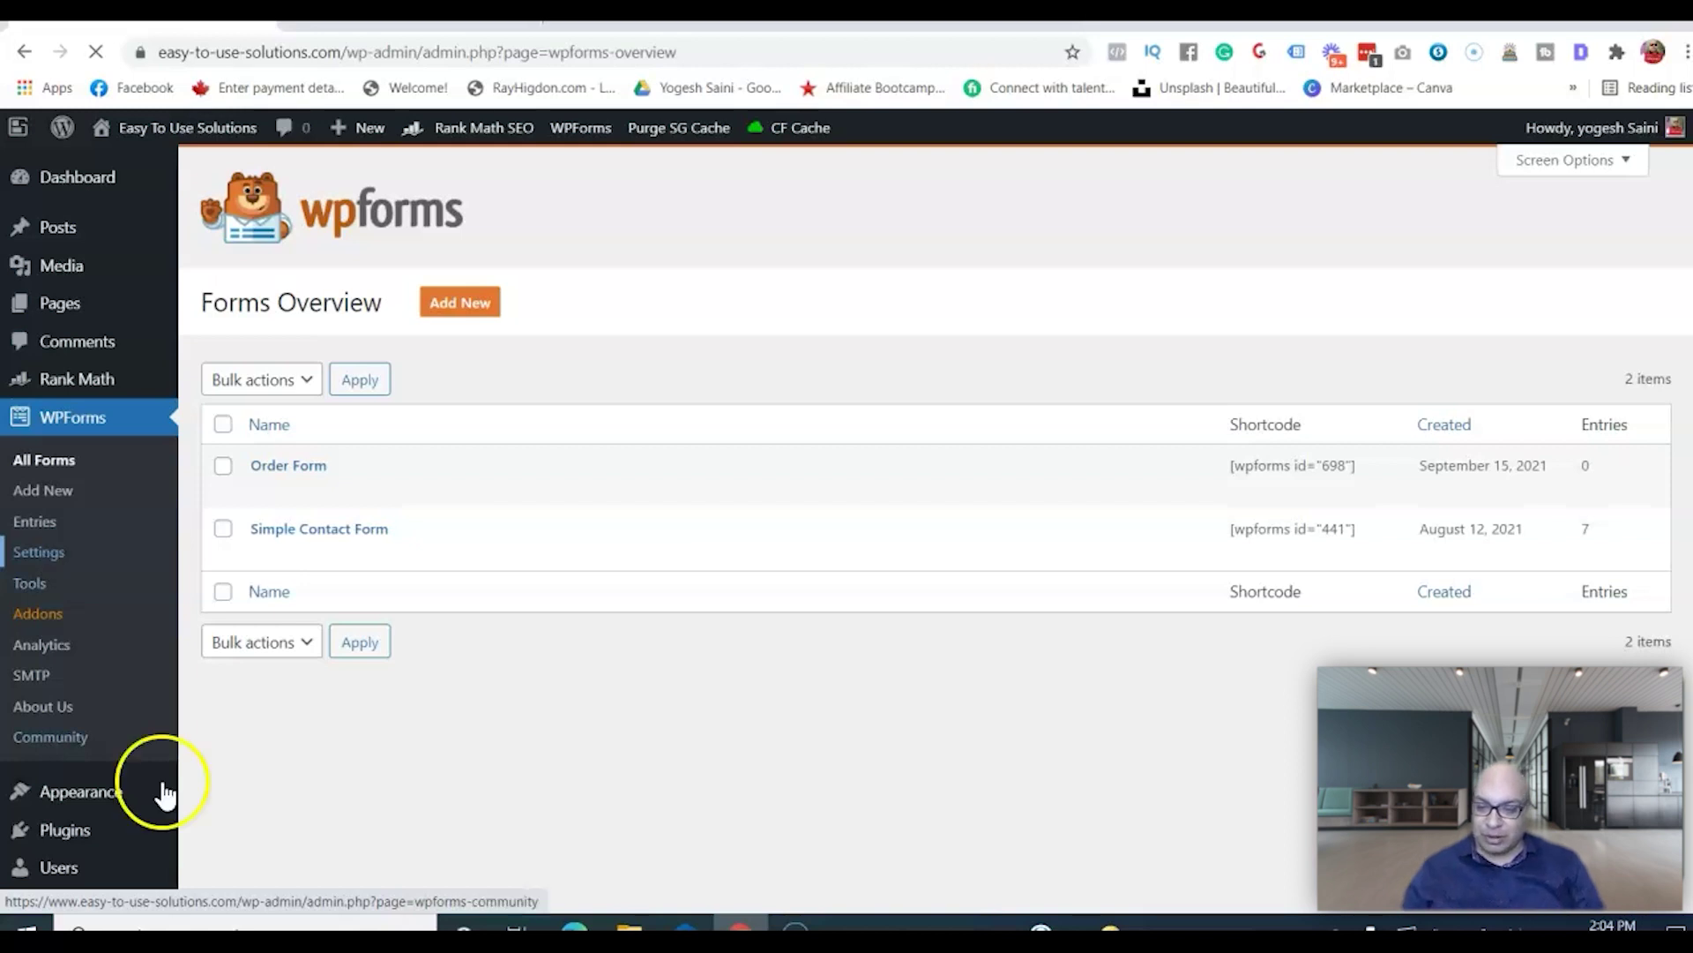
Review Payments settings: USD currency, Stripe connected in live mode, Test Mode off.
left_click(606, 301)
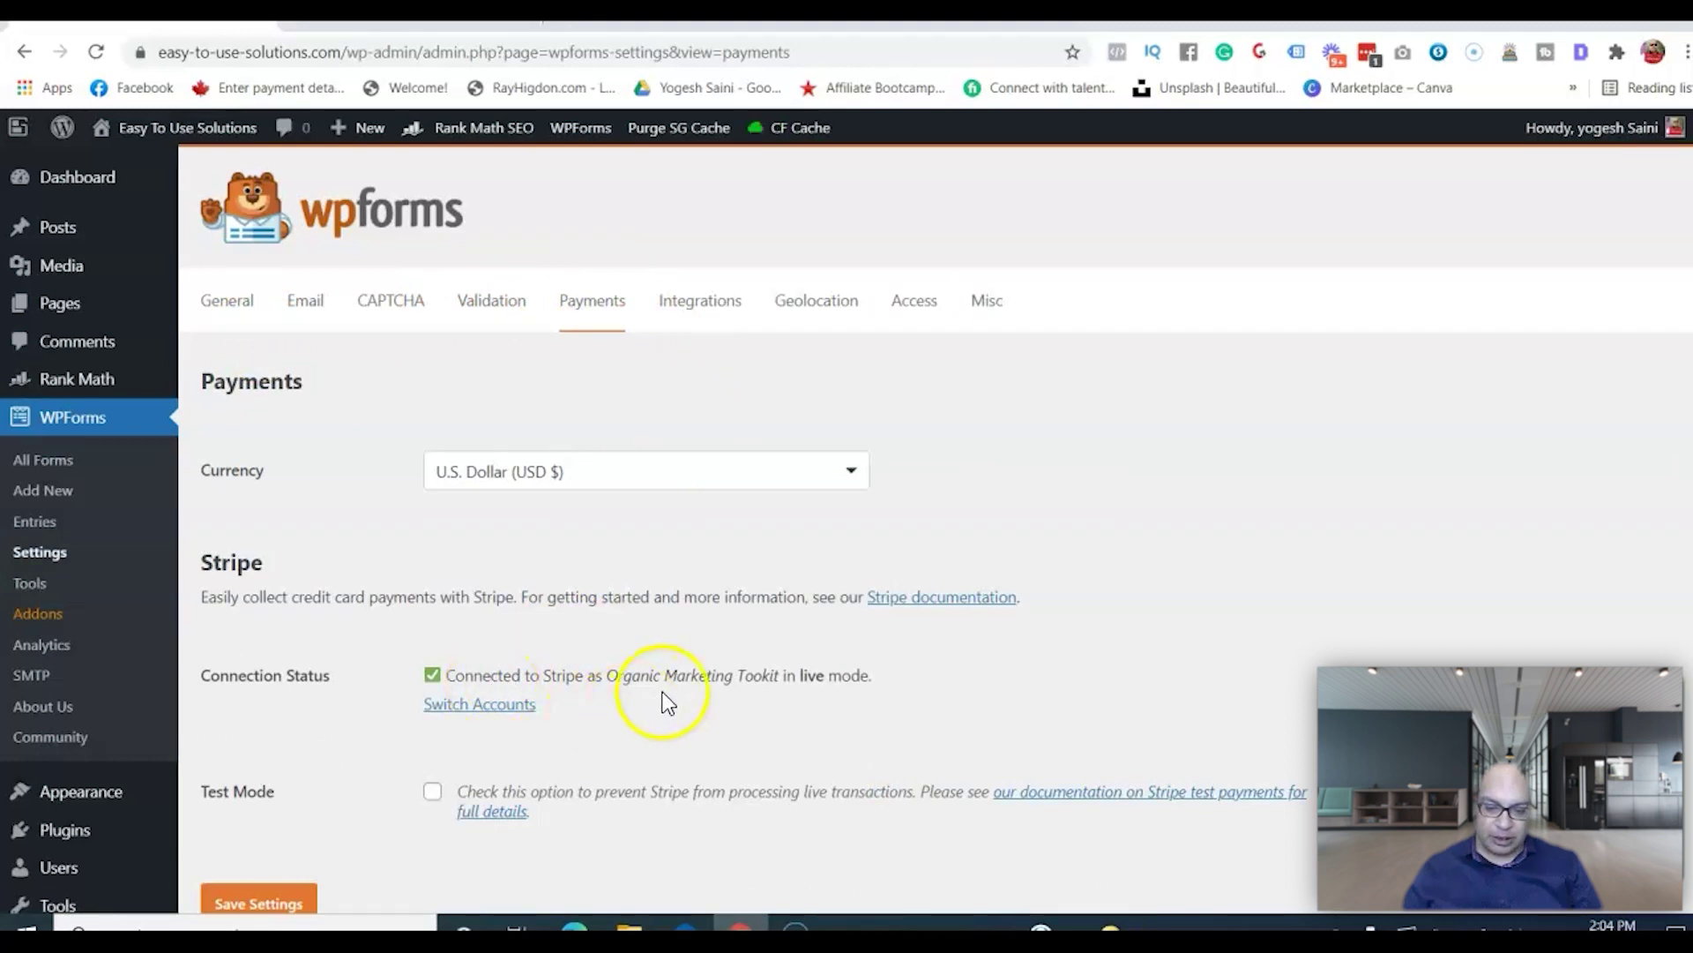
scroll(732, 718, "down", 2)
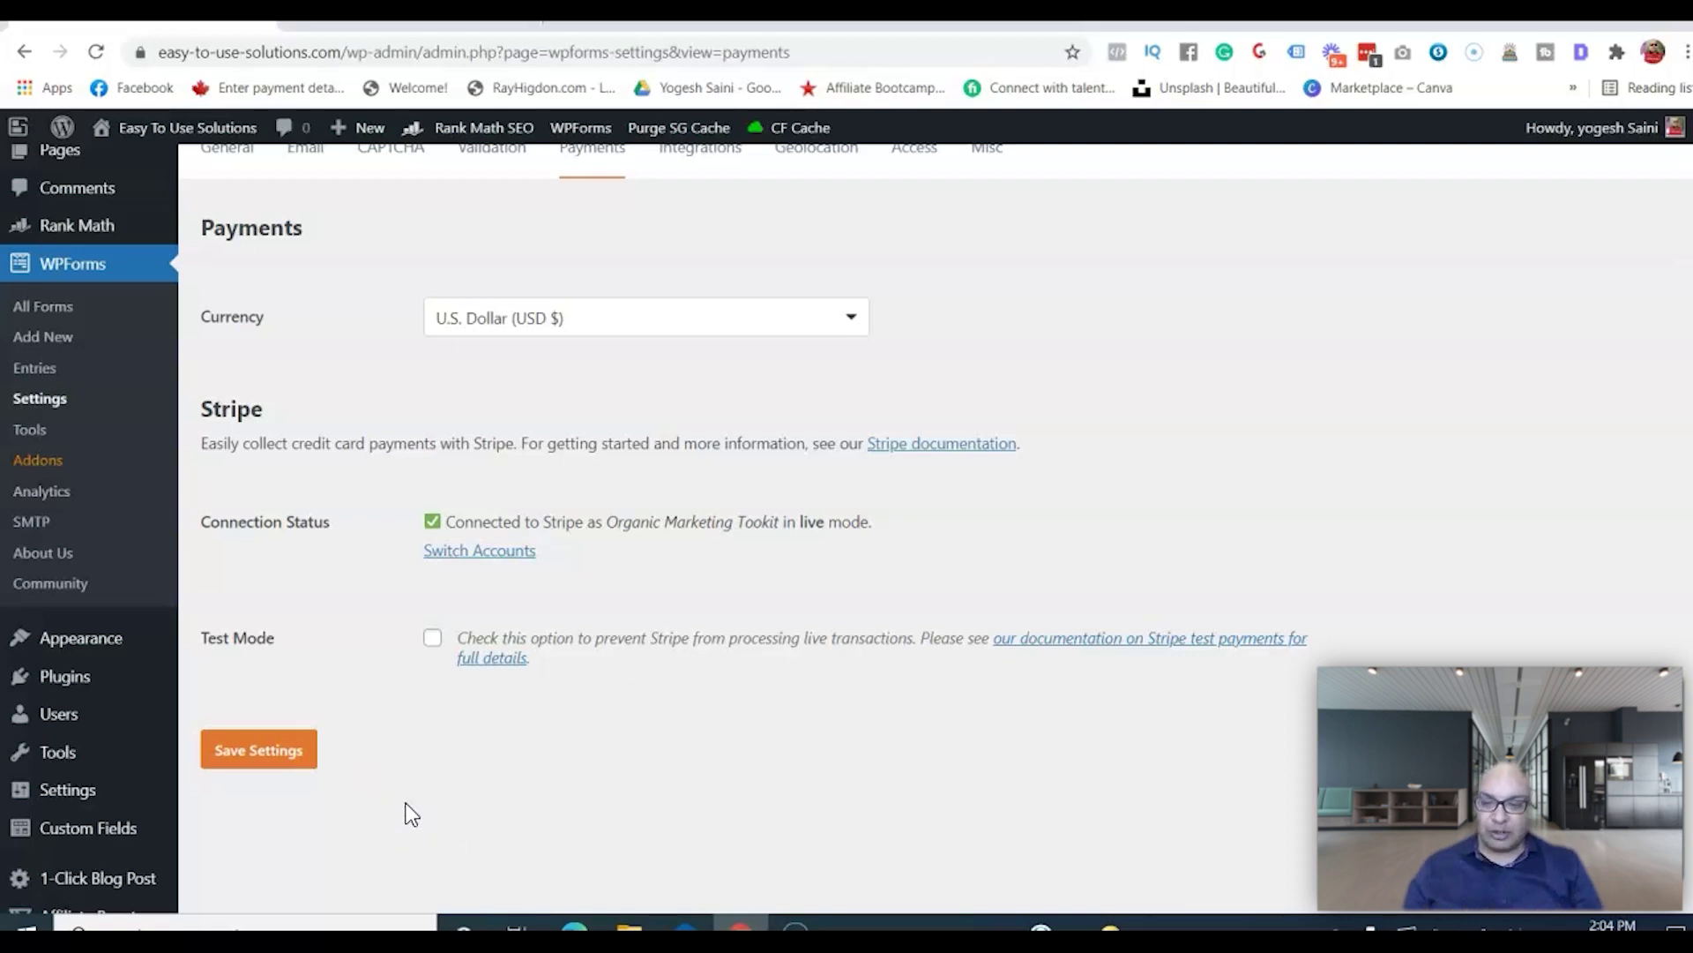
mouse_move(78, 691)
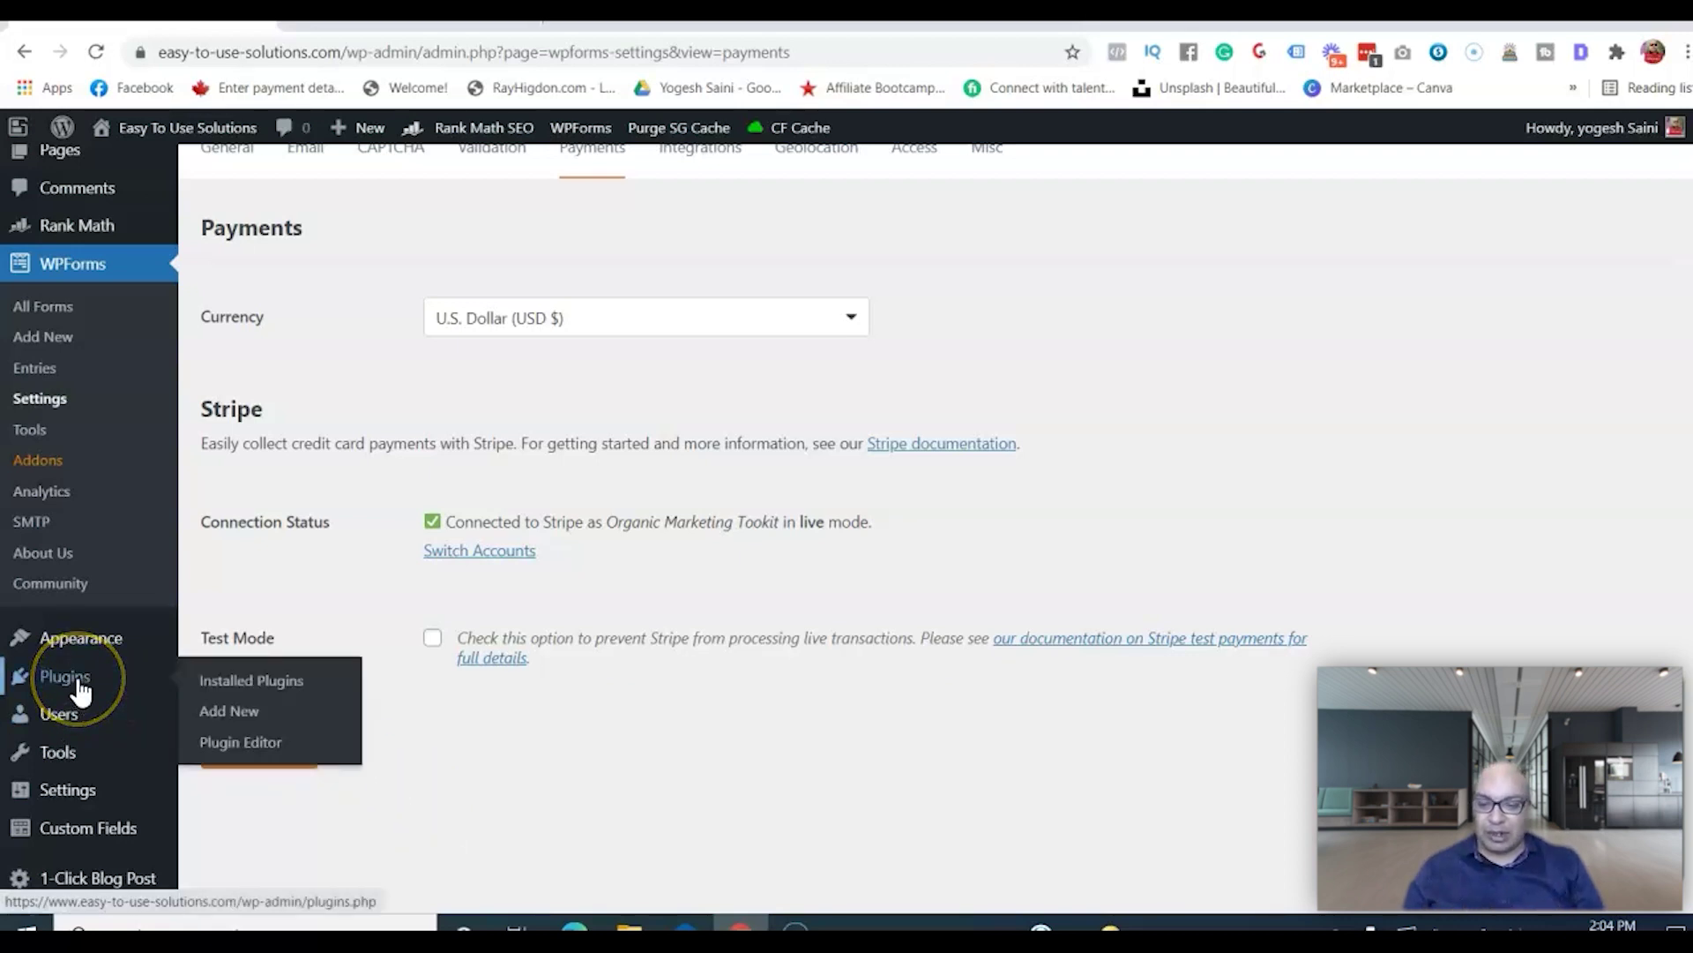
Confirm WPForms Stripe 2.5.0 is active in Installed Plugins, then return to All Forms.
left_click(114, 685)
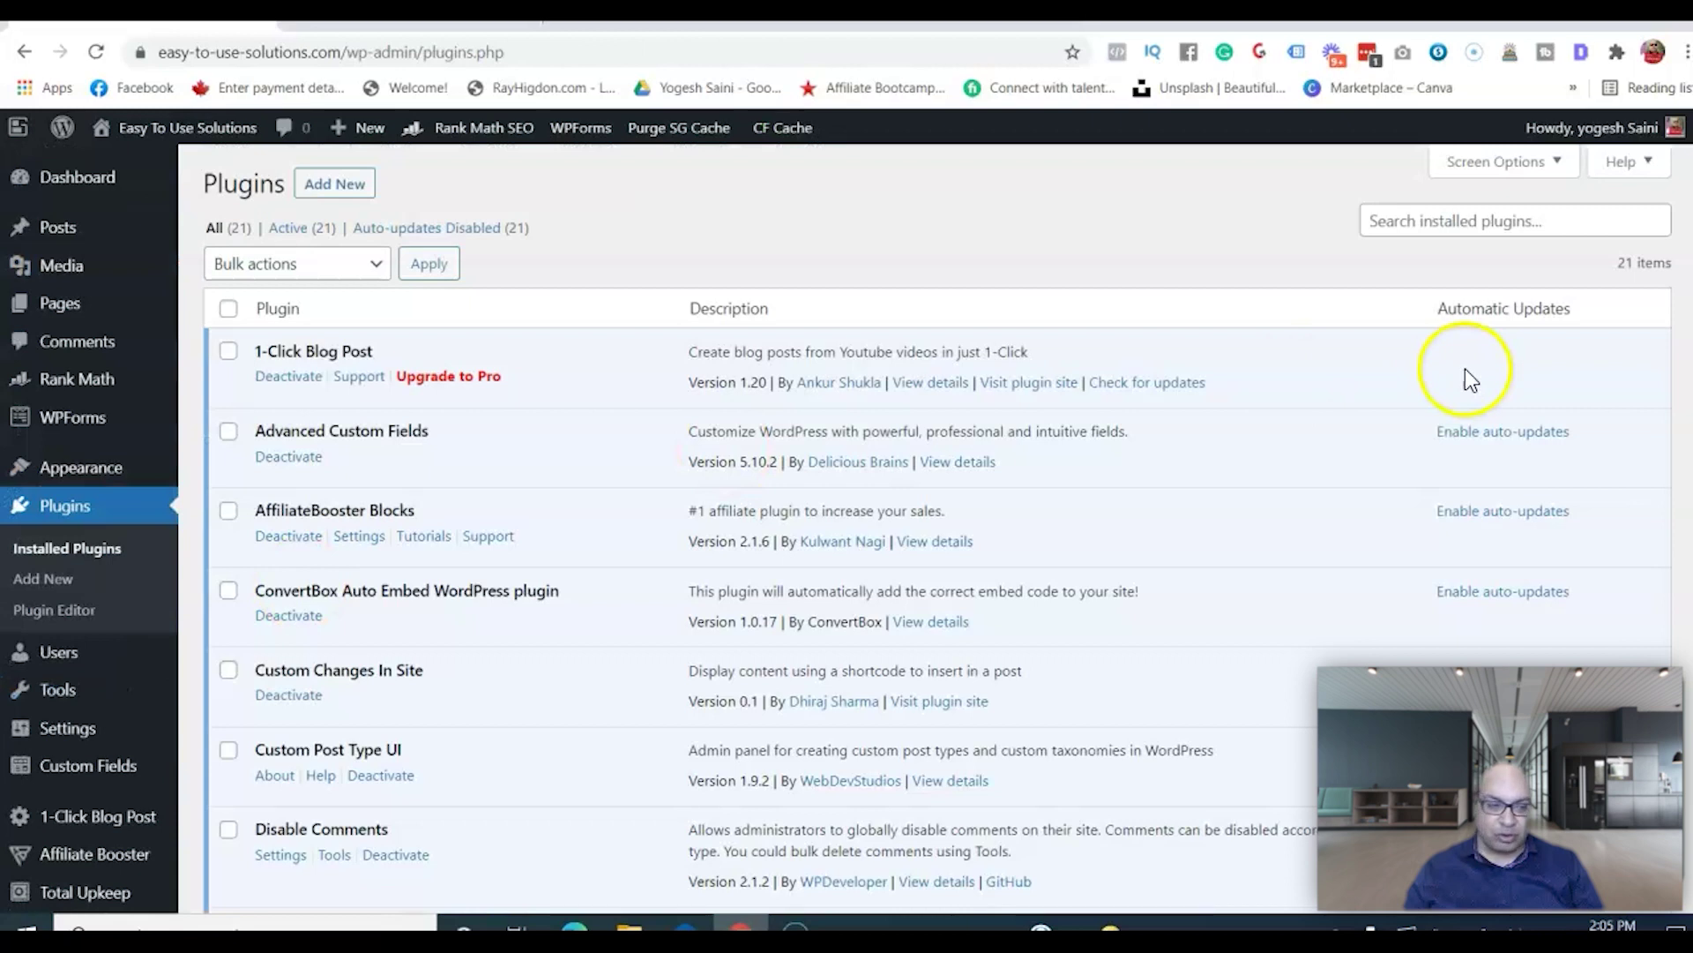
scroll(882, 529, "down", 15)
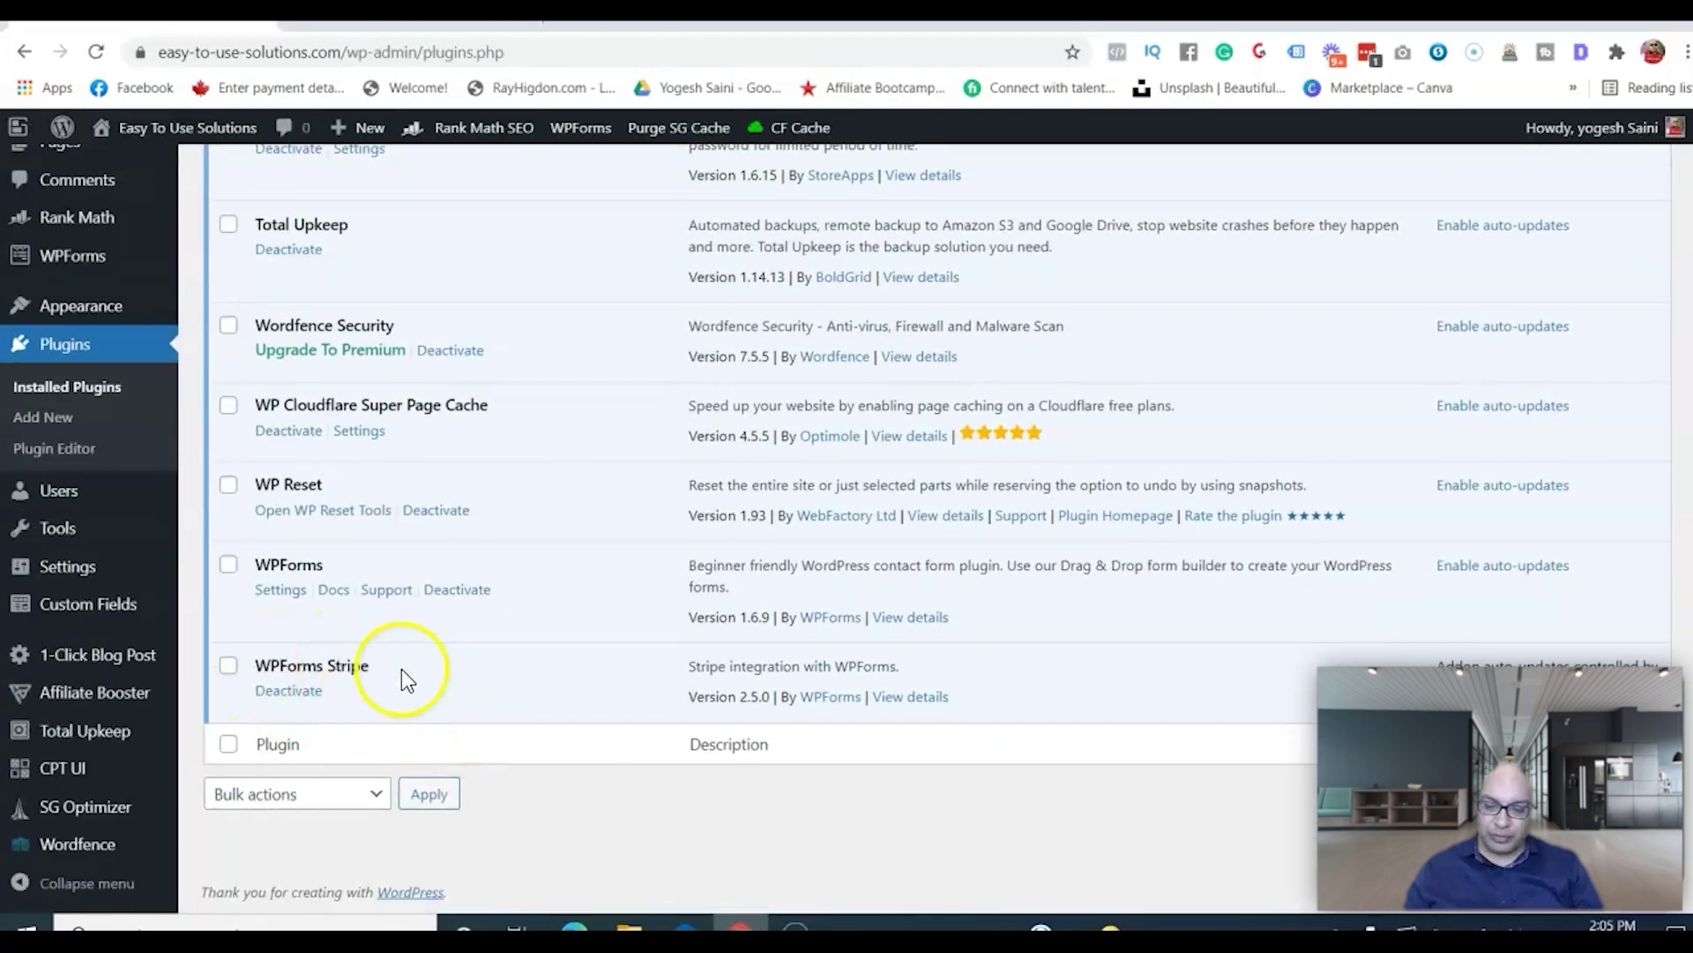
scroll(882, 529, "up", 15)
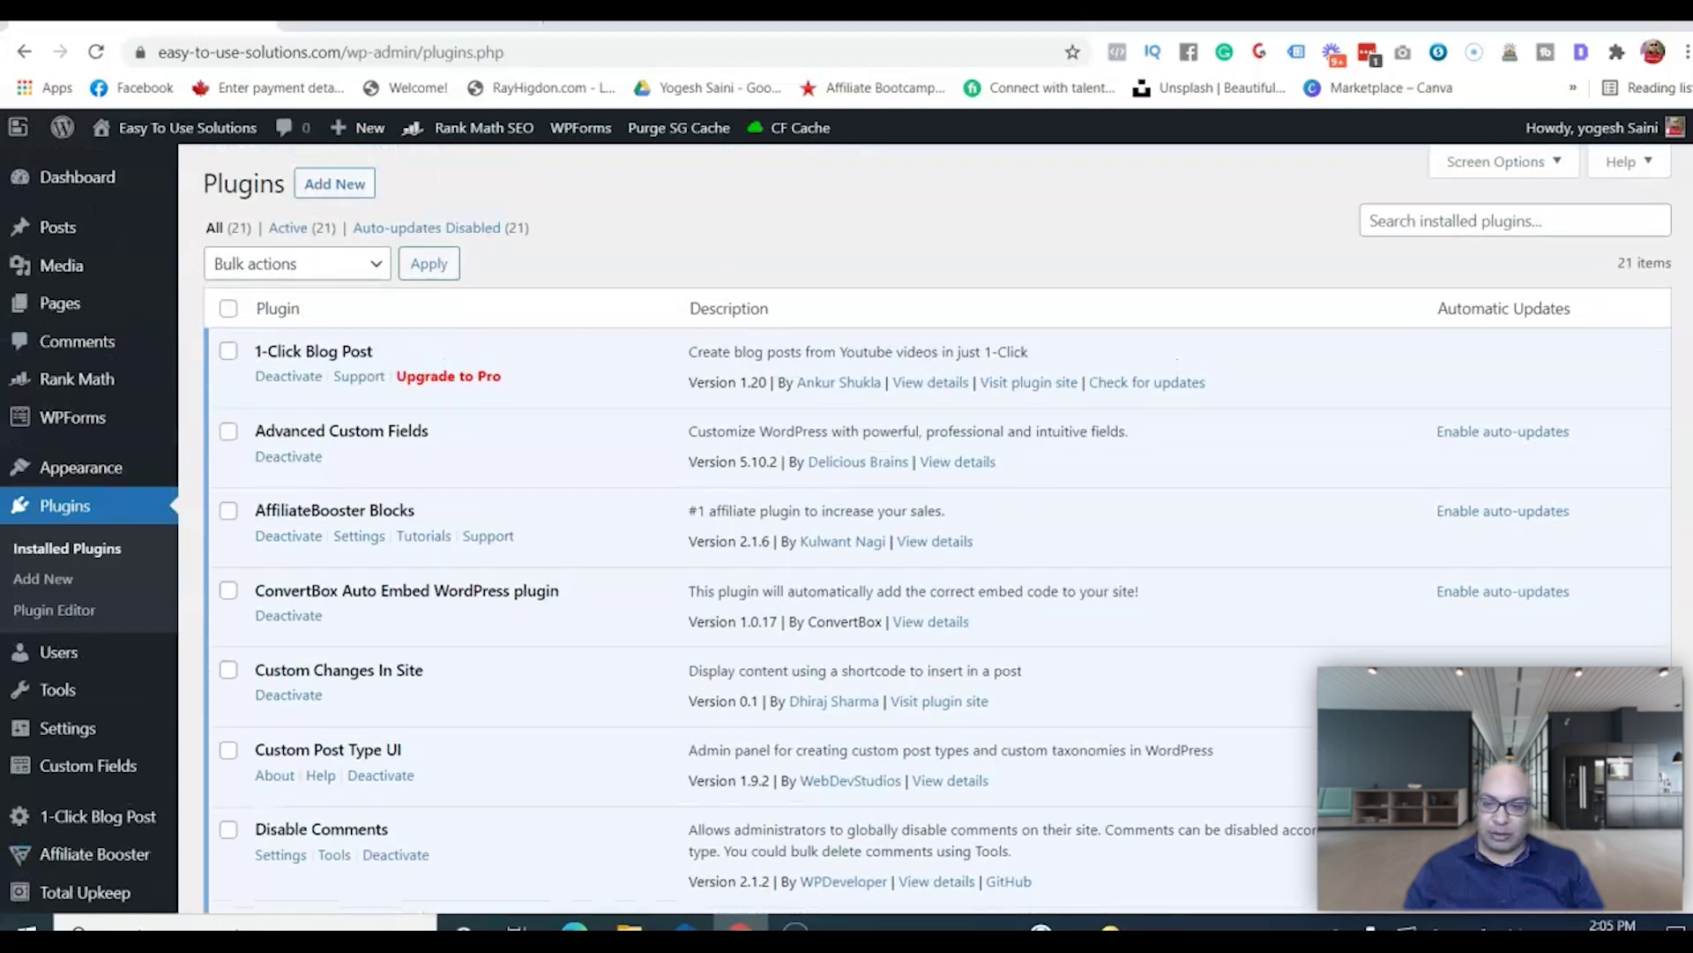
left_click(88, 427)
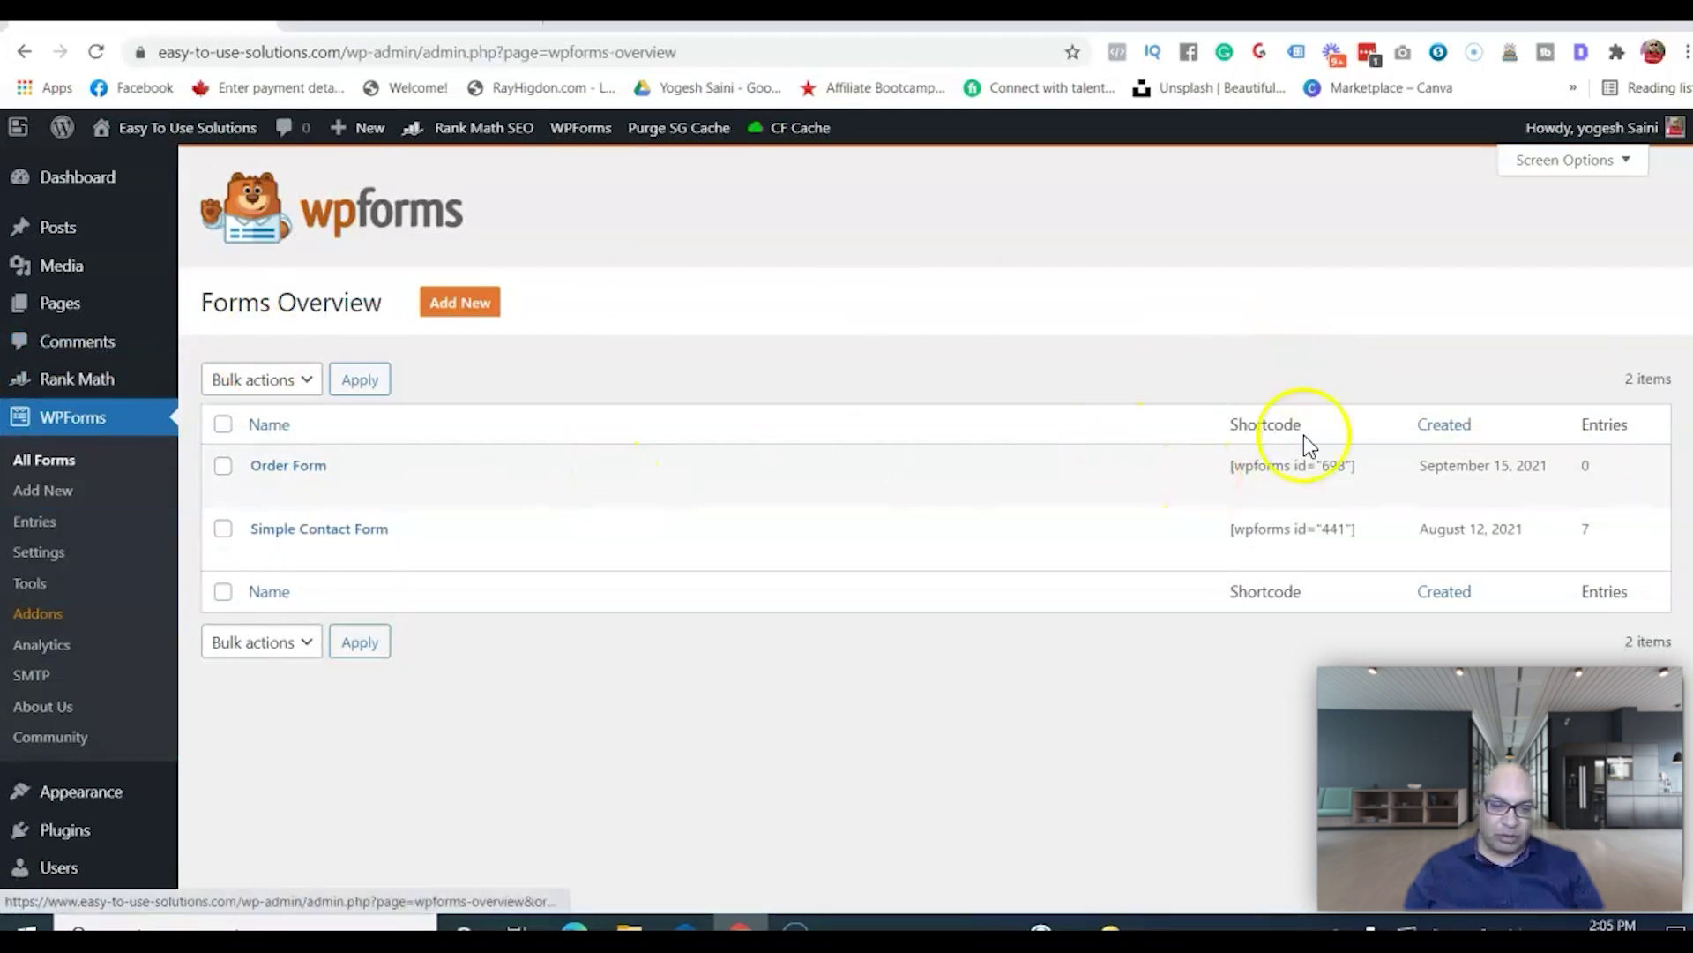
Leave the forms overview for All Posts and start a new blank post.
left_click_drag(1358, 468, 1225, 469)
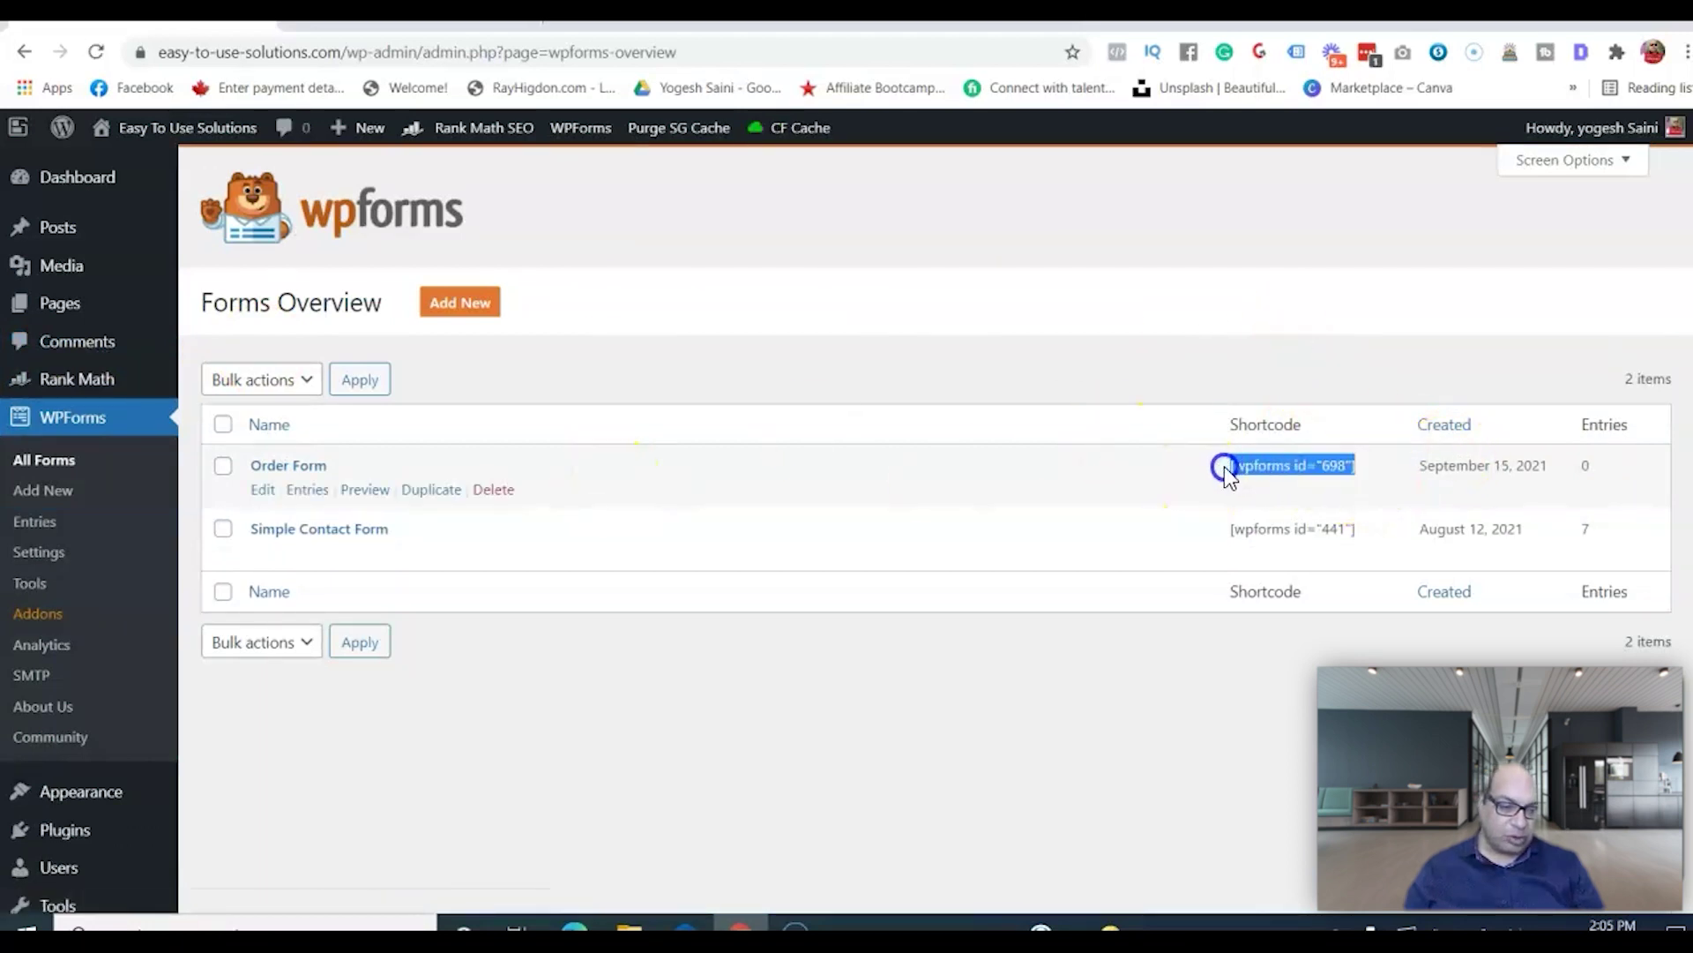
left_click(1224, 467)
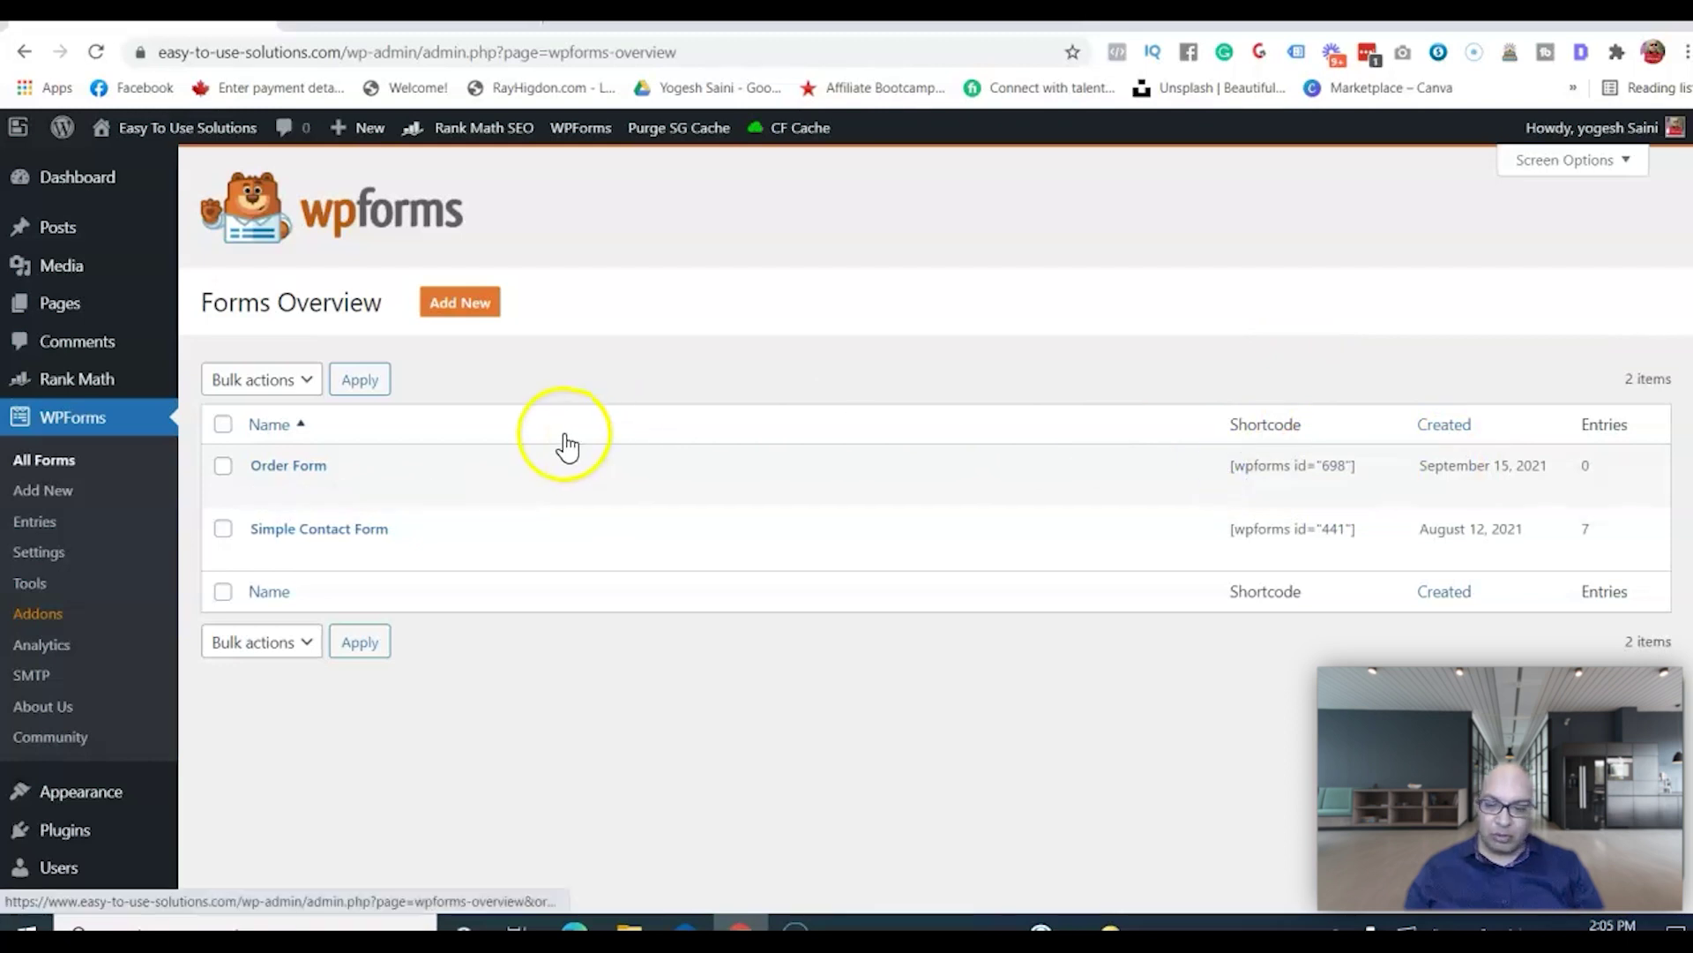
mouse_move(69, 227)
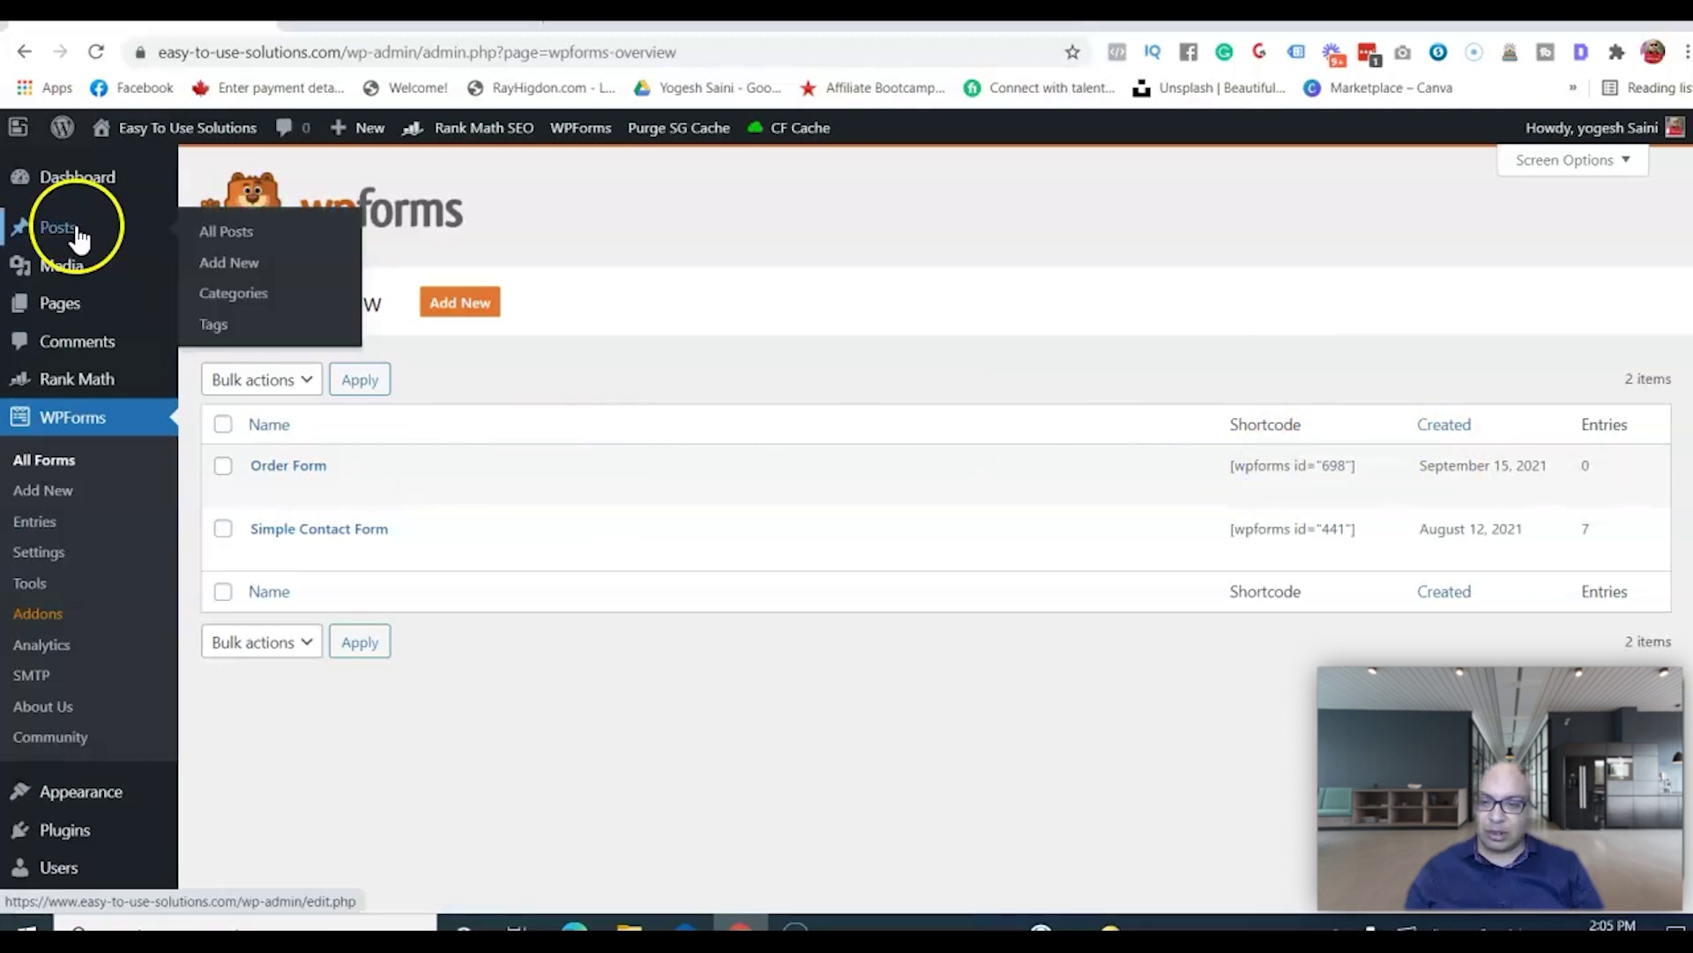
left_click(218, 236)
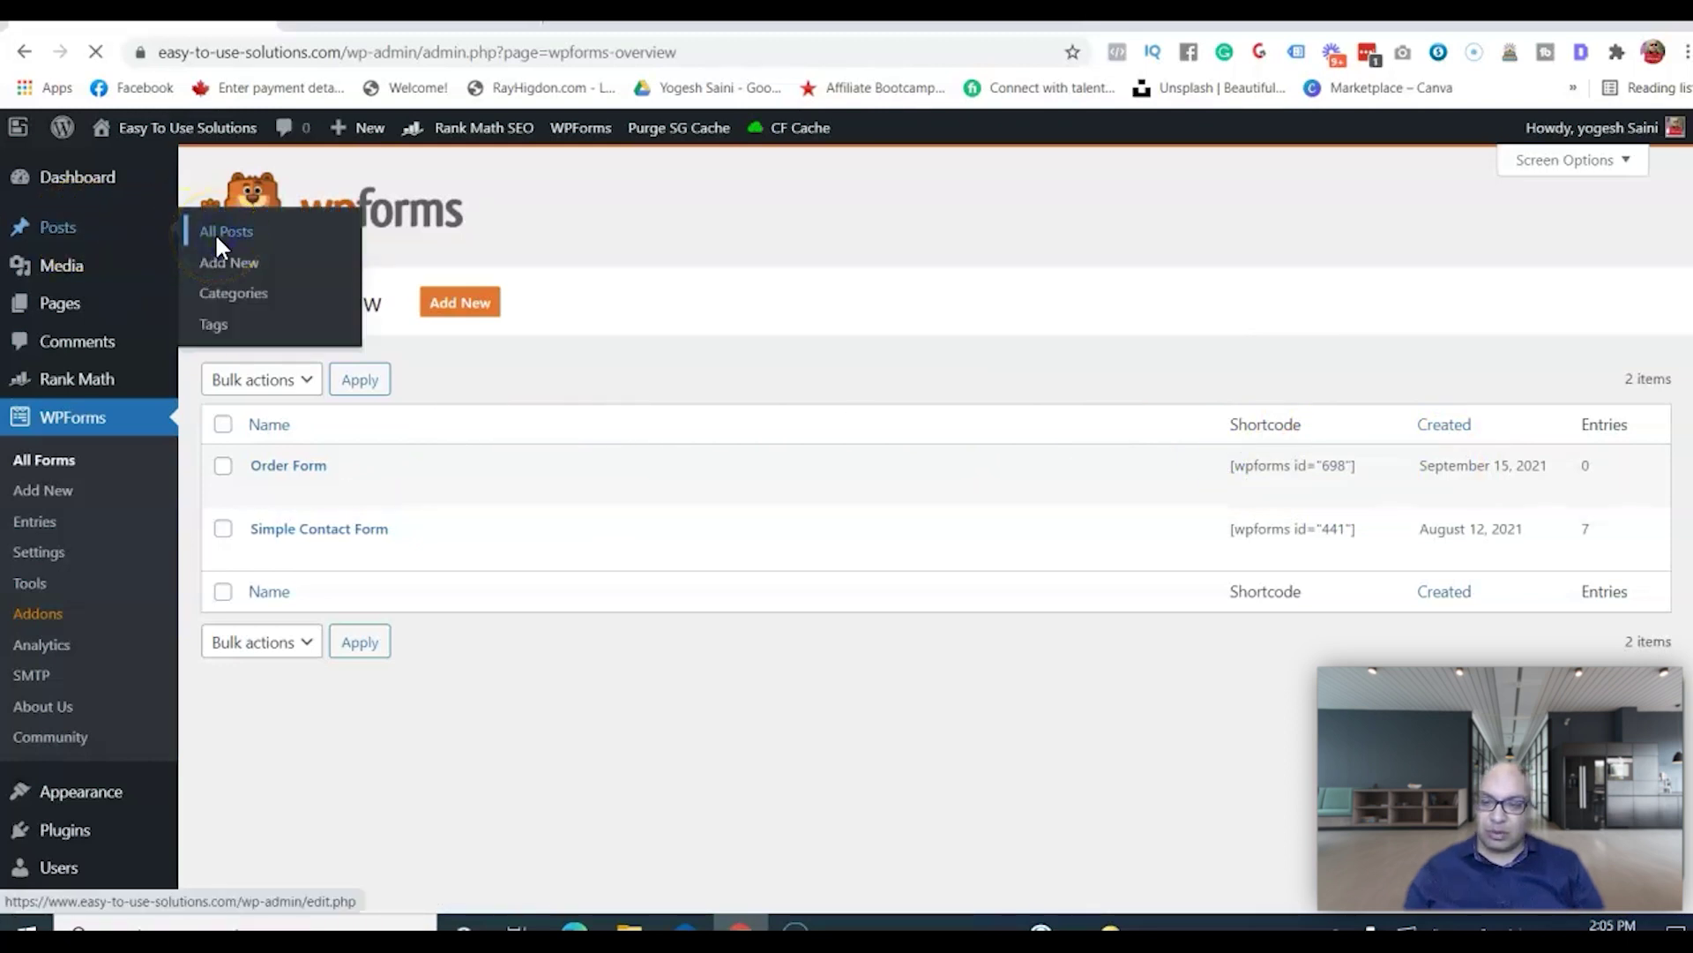
left_click(314, 187)
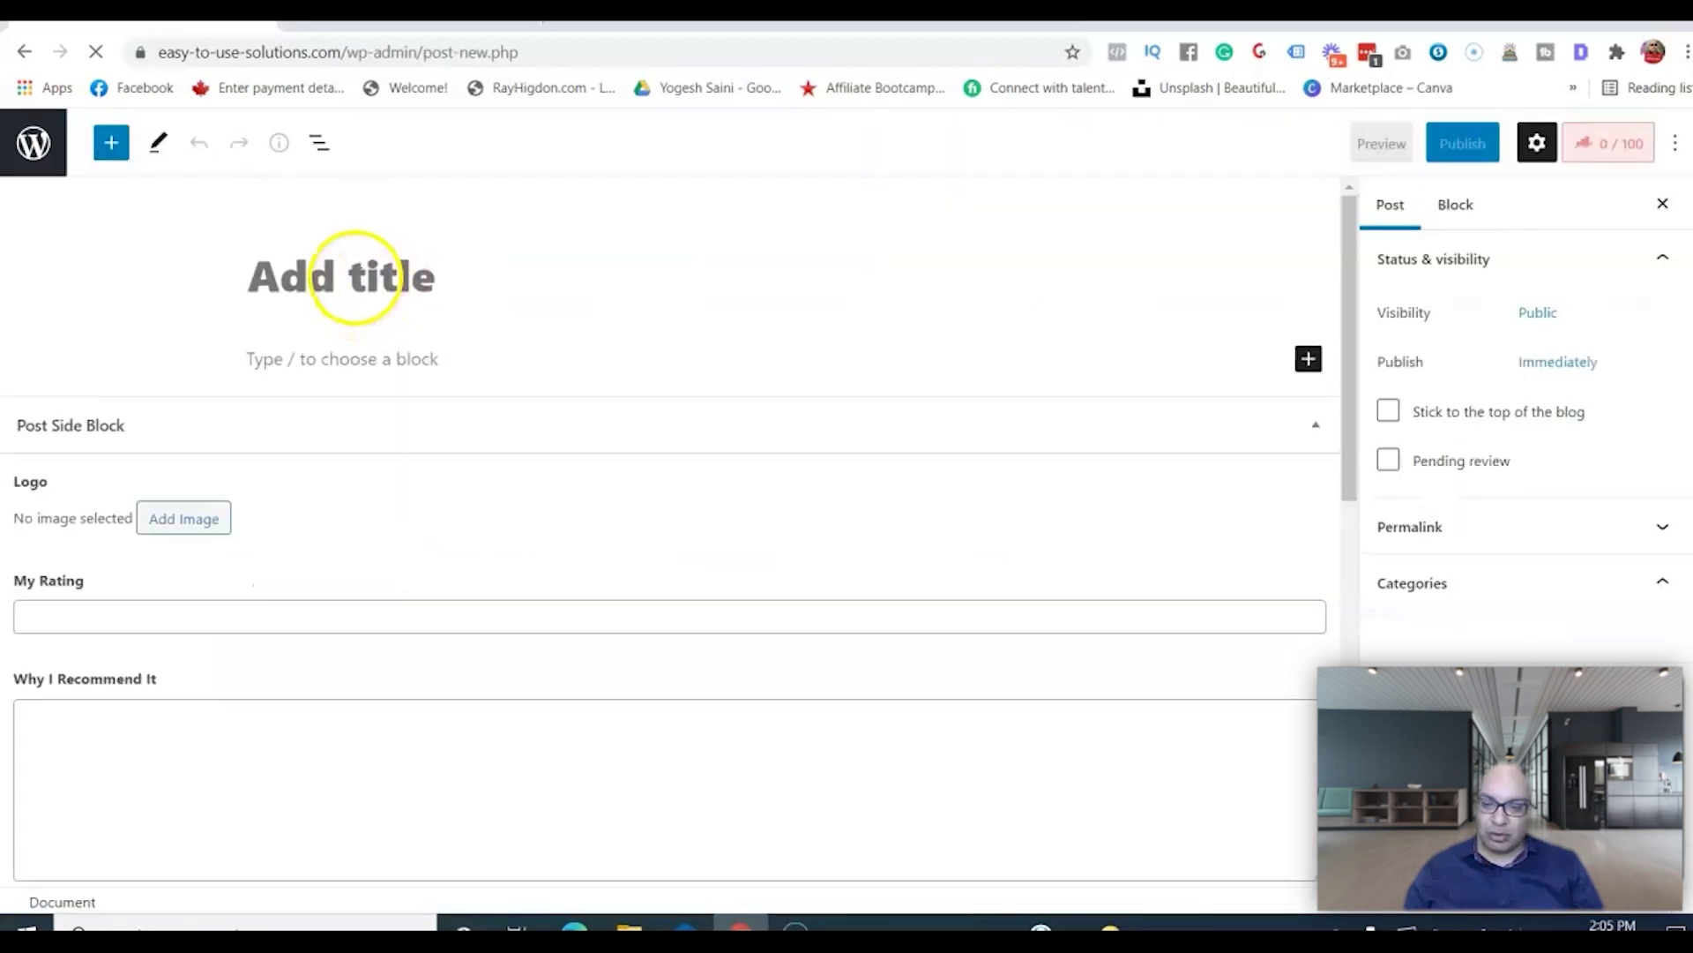
Insert a WPForms block into the new post and embed the Order Form.
left_click(332, 367)
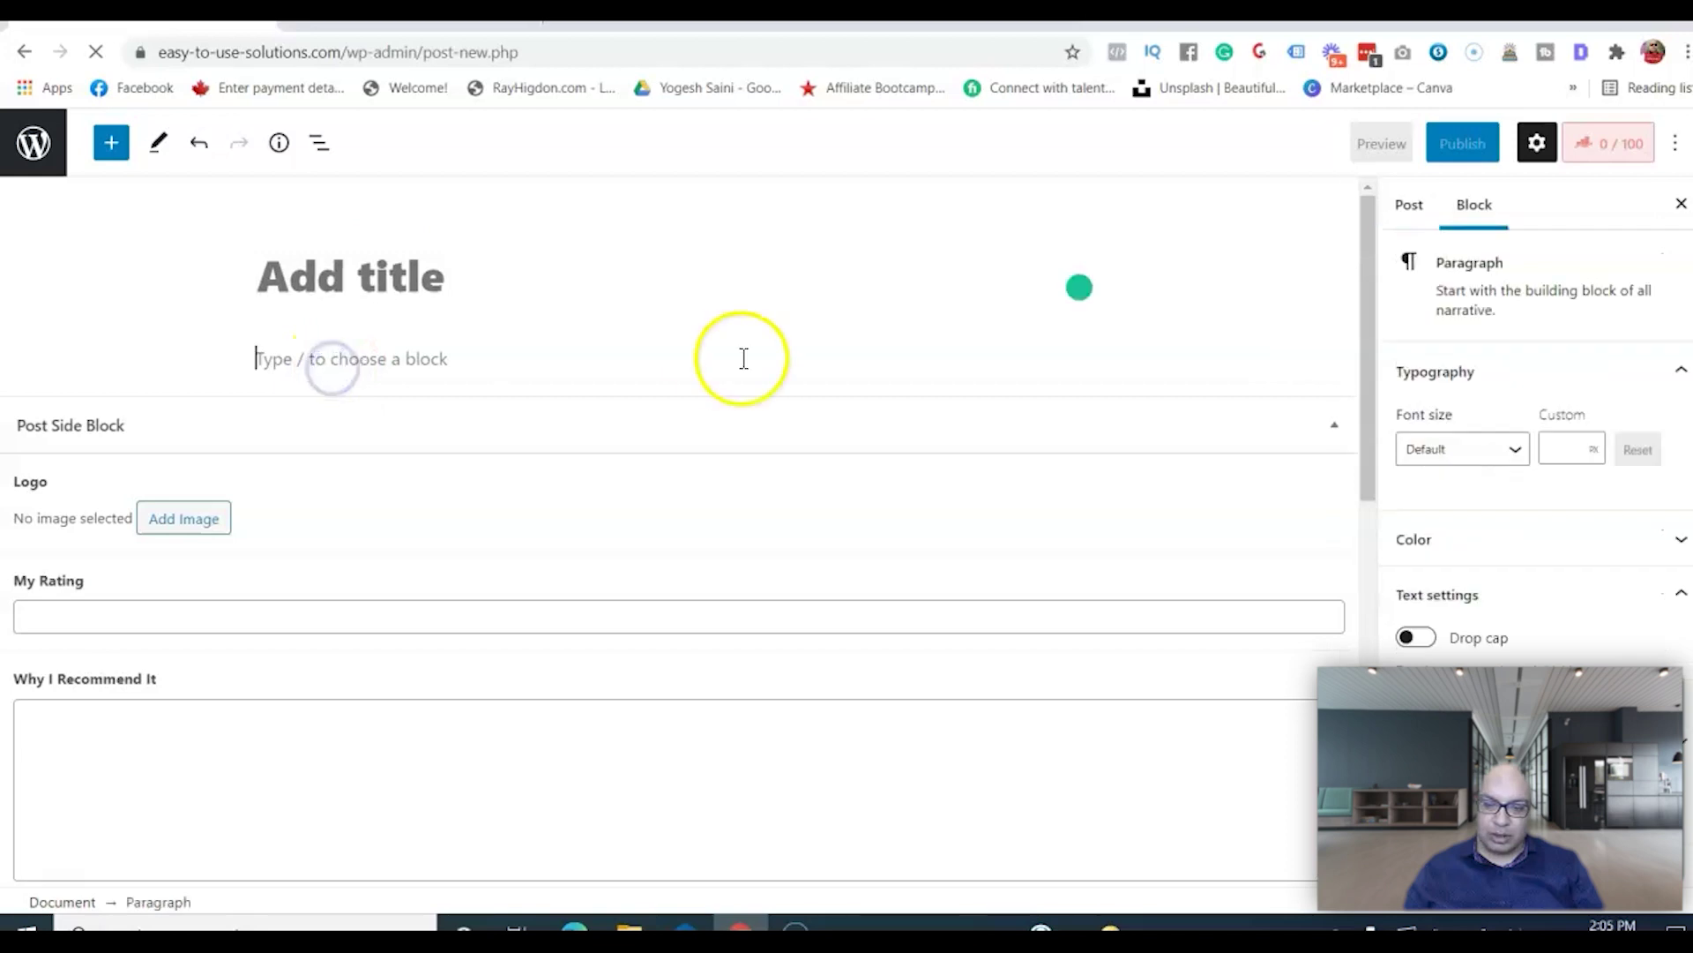
left_click(1083, 362)
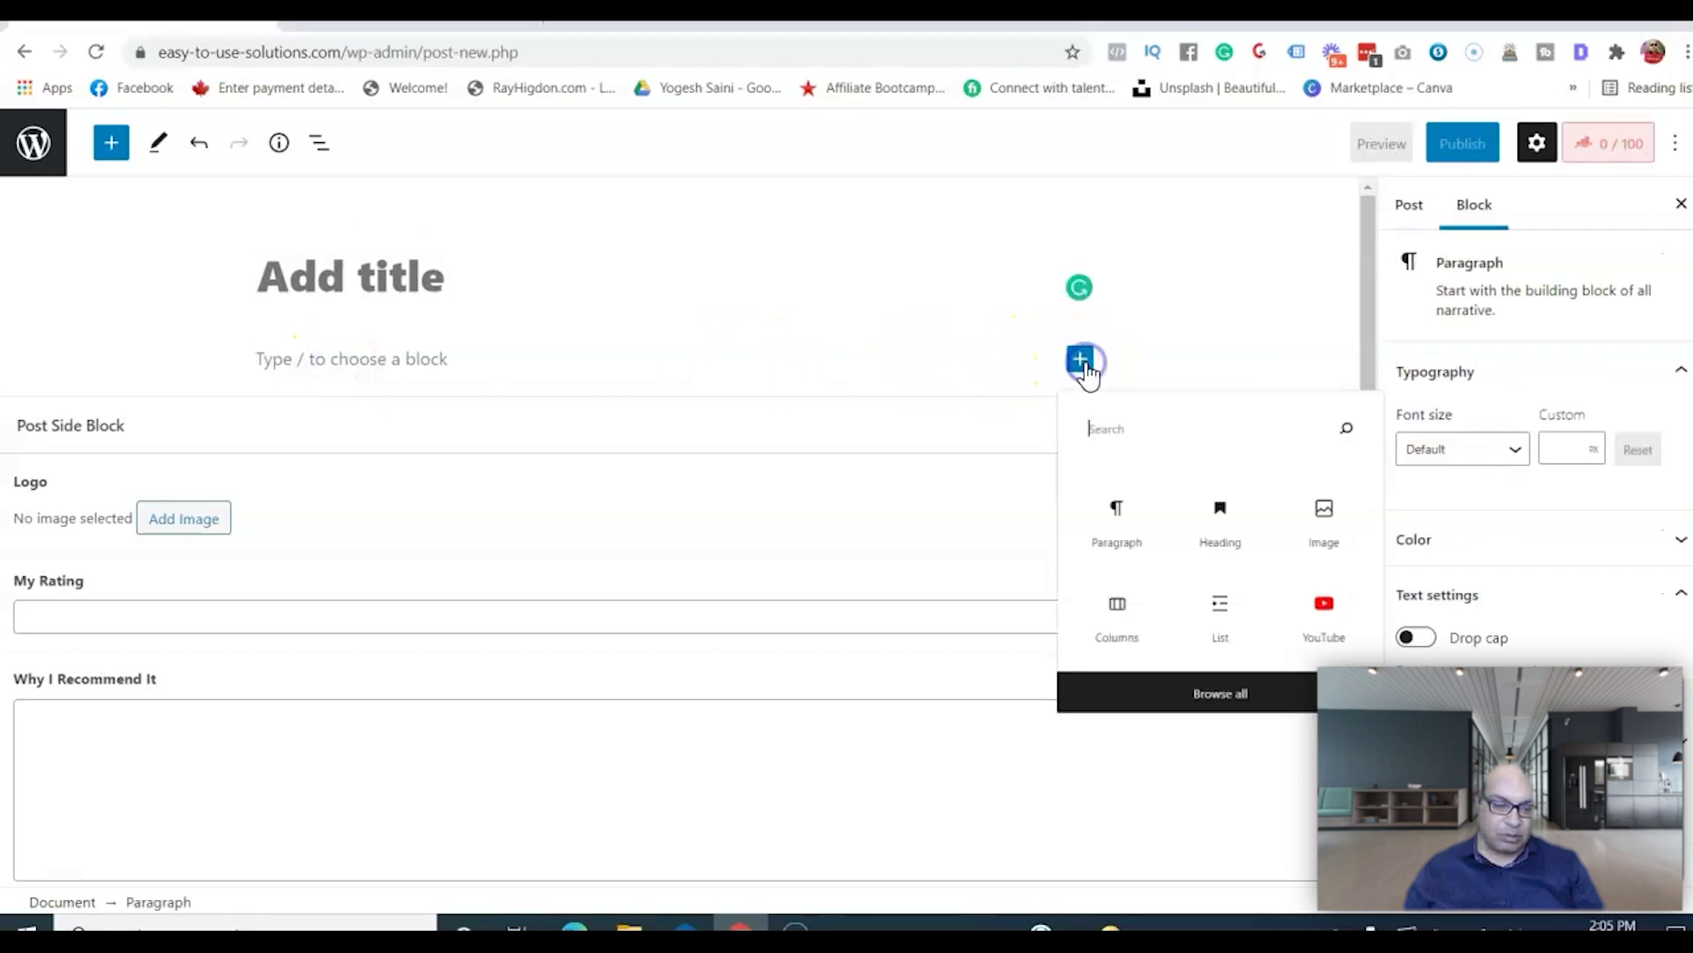
left_click(1136, 450)
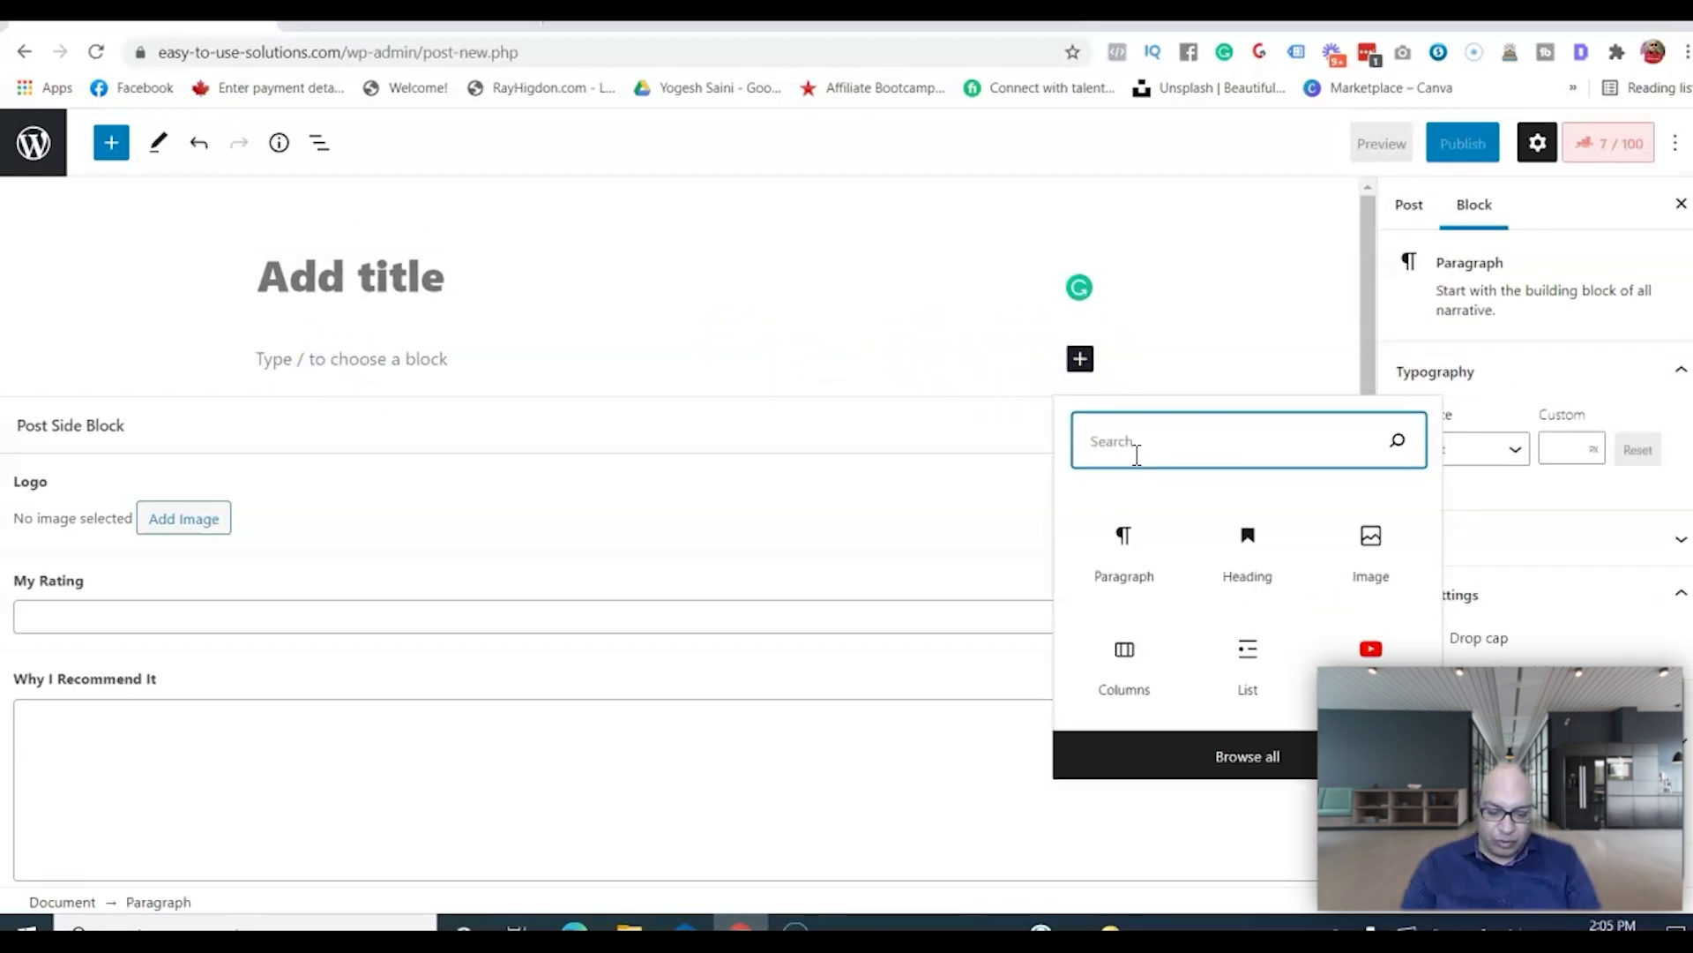
type("wp")
left_click(1127, 541)
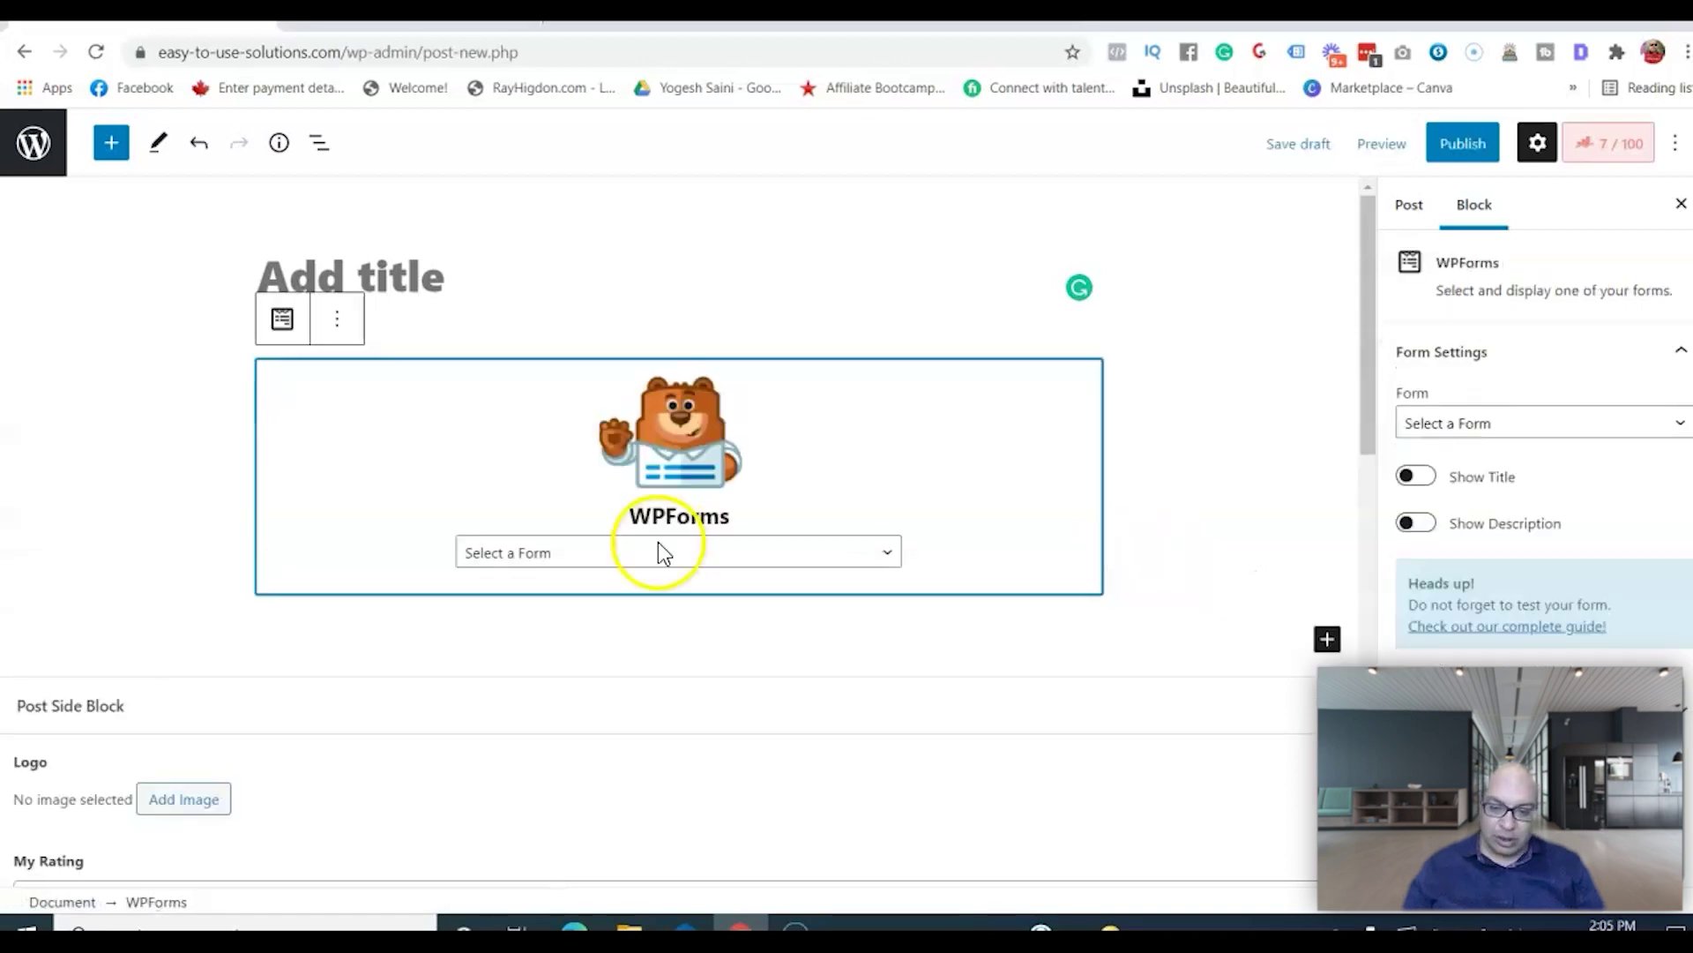
left_click(658, 551)
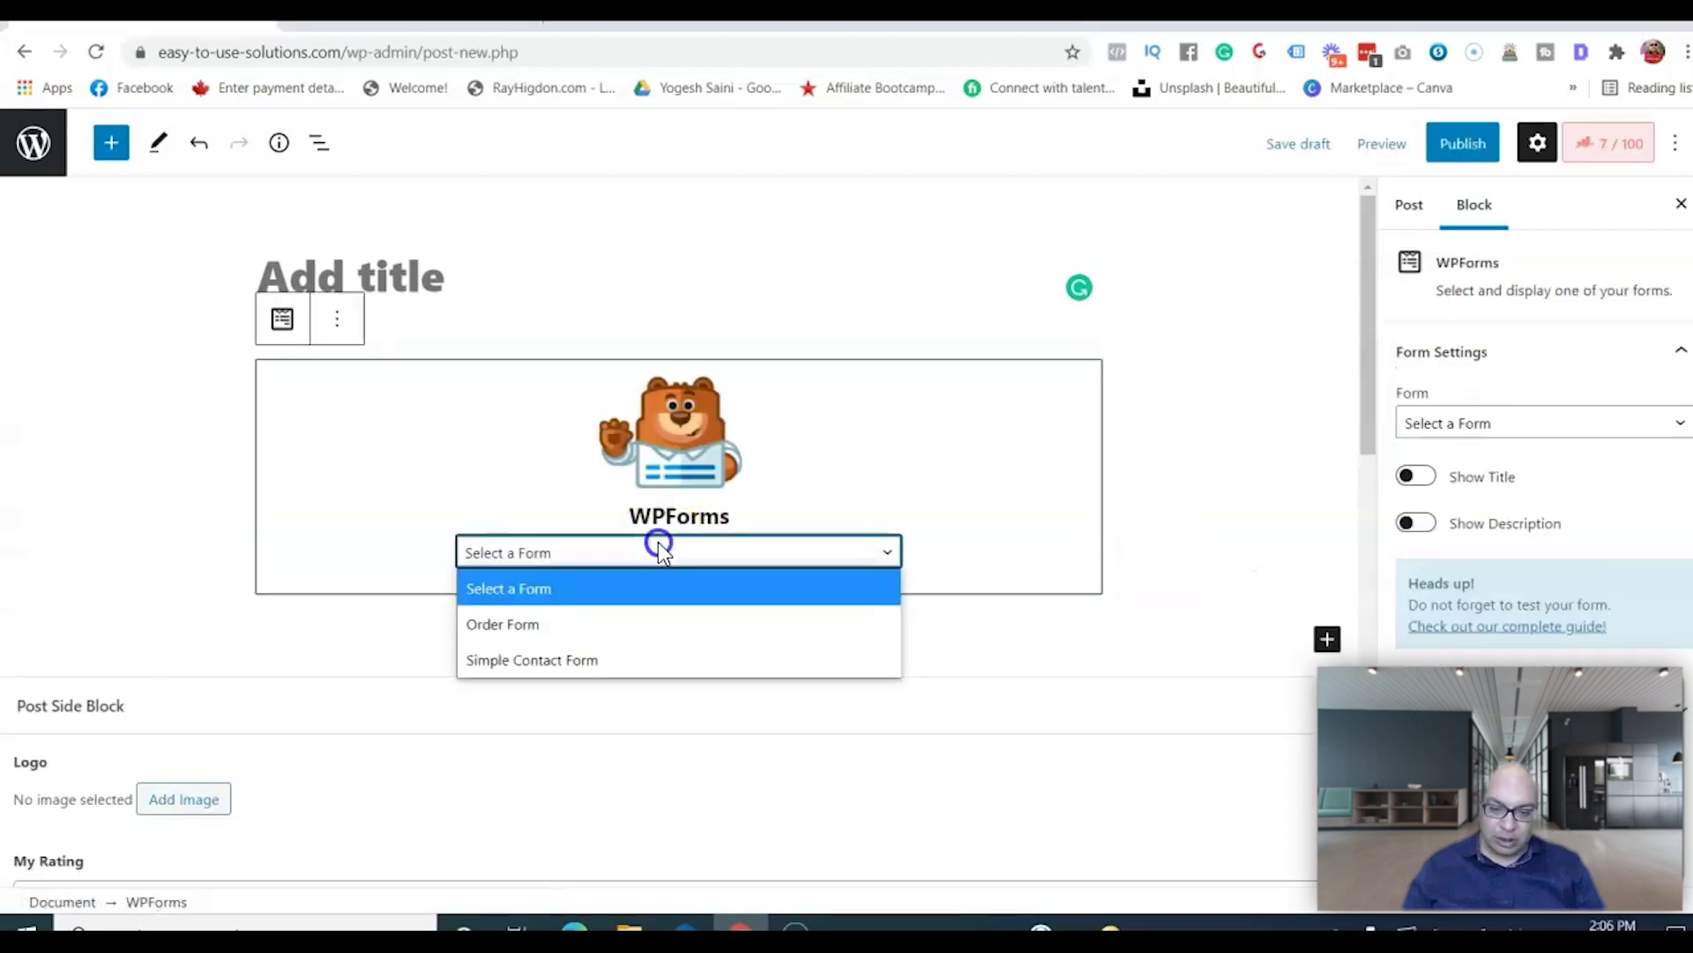
left_click(529, 628)
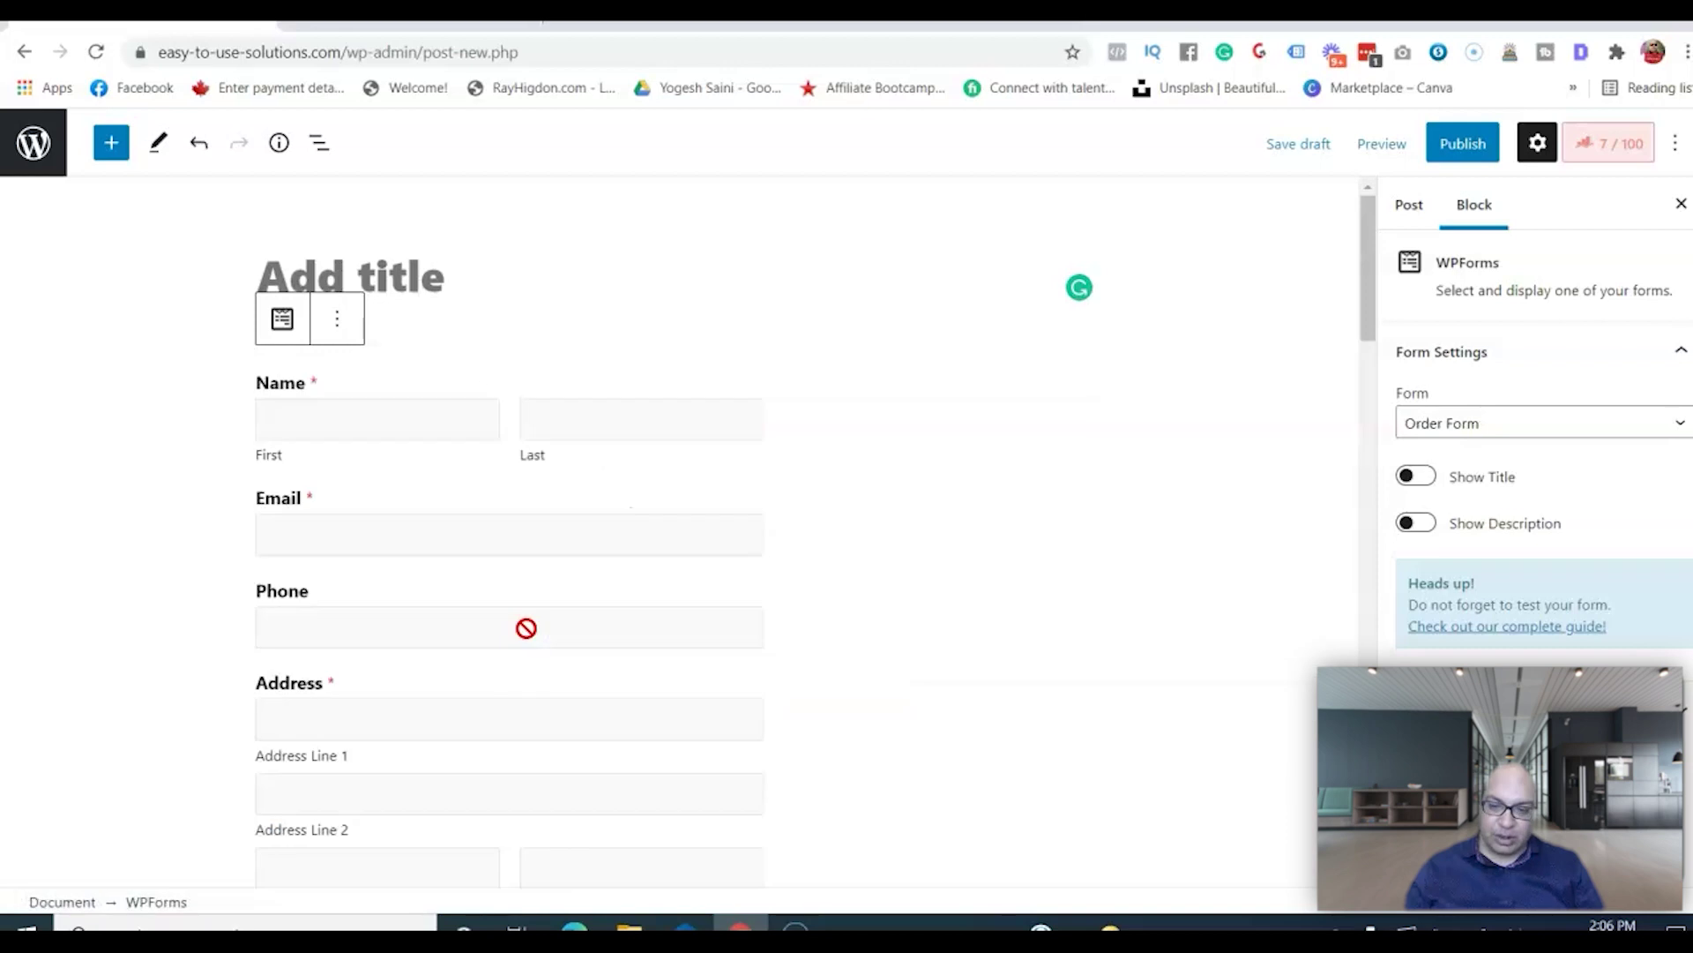
Look over the form block's options, then leave the editor for the Posts list.
mouse_move(1363, 300)
left_mouse_down()
mouse_move(1342, 650)
mouse_move(1346, 276)
left_mouse_up()
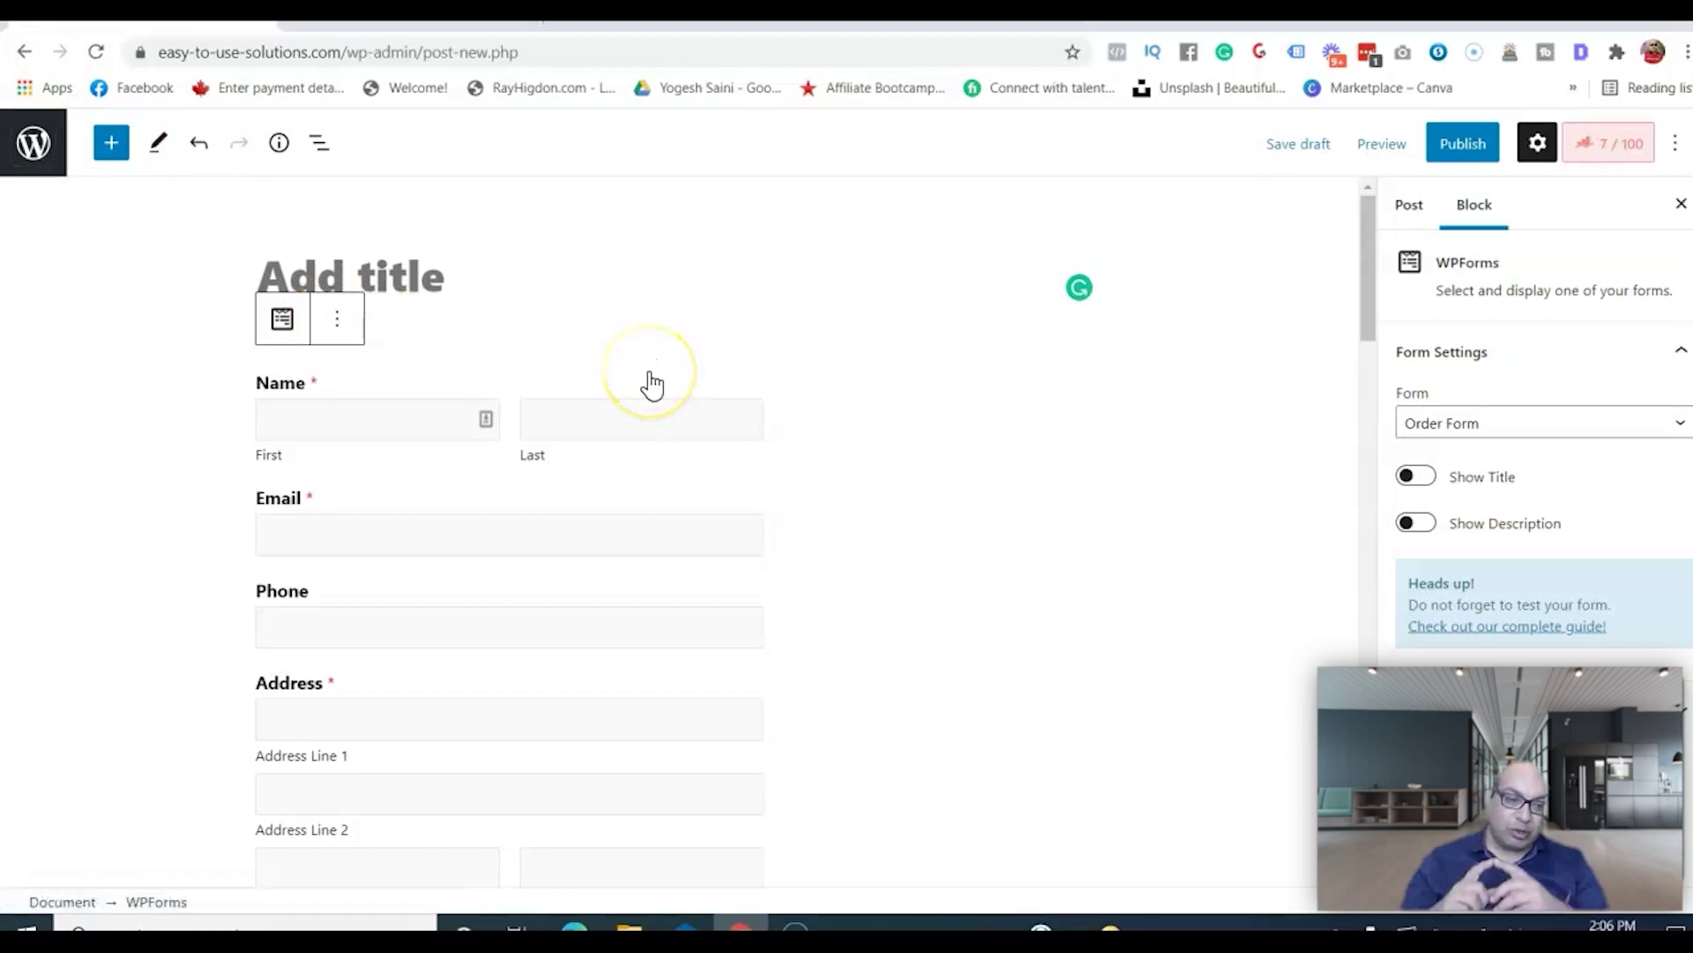
left_click(341, 338)
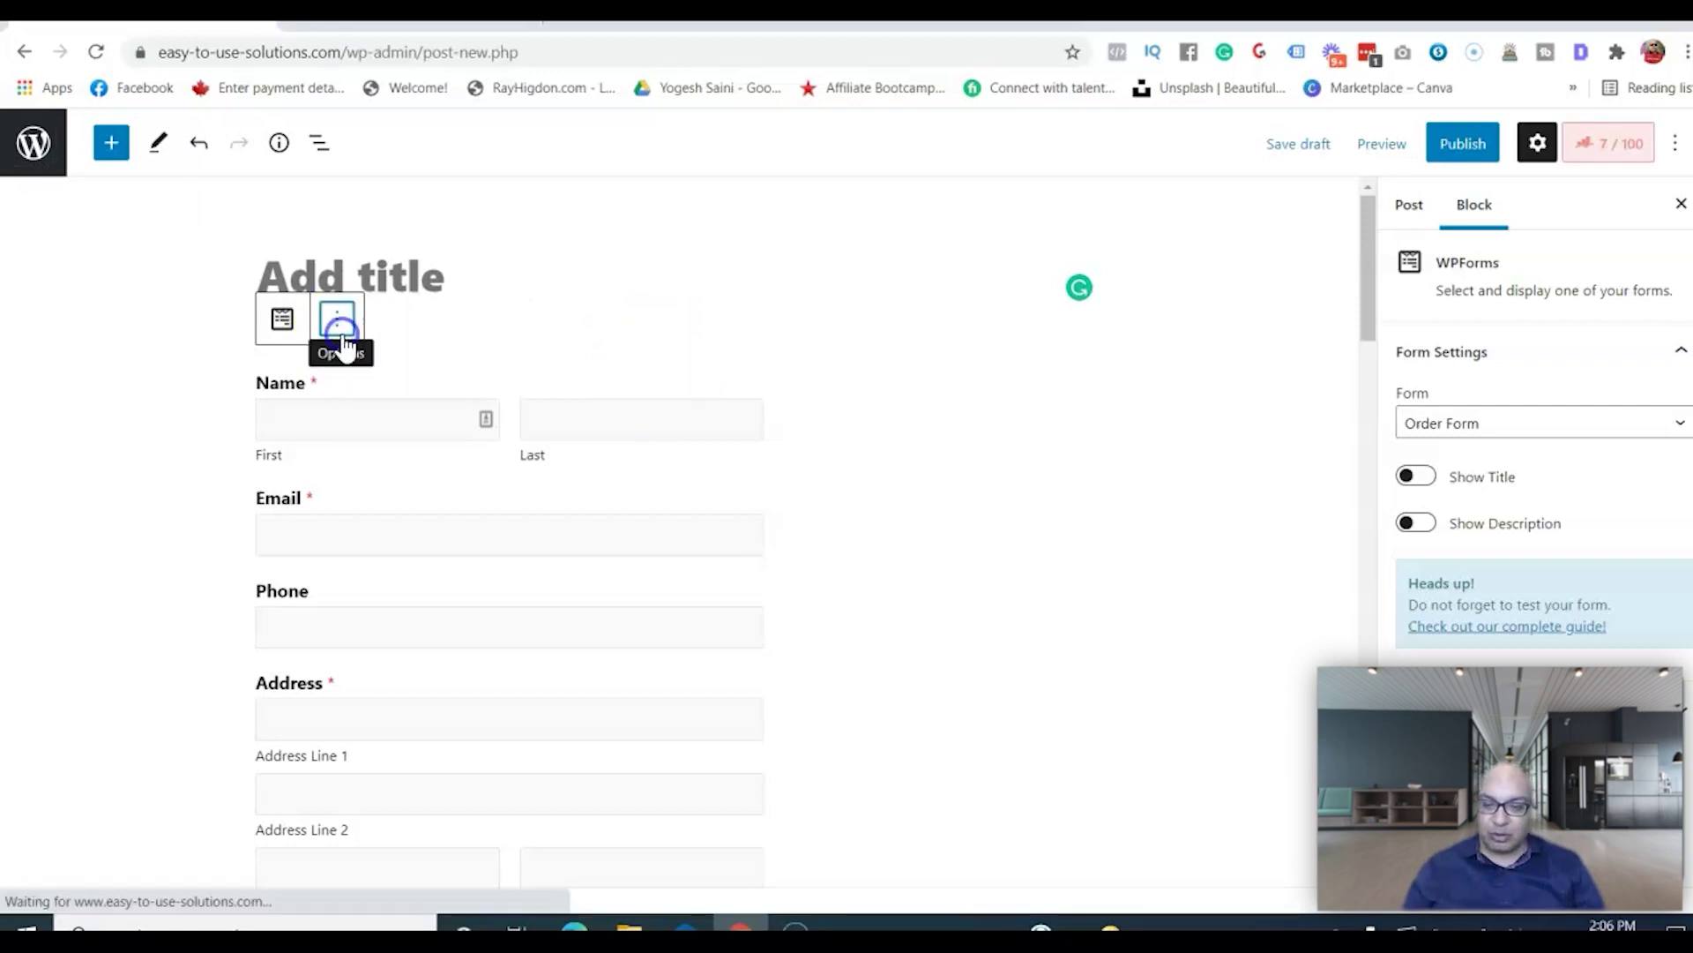
left_click(655, 308)
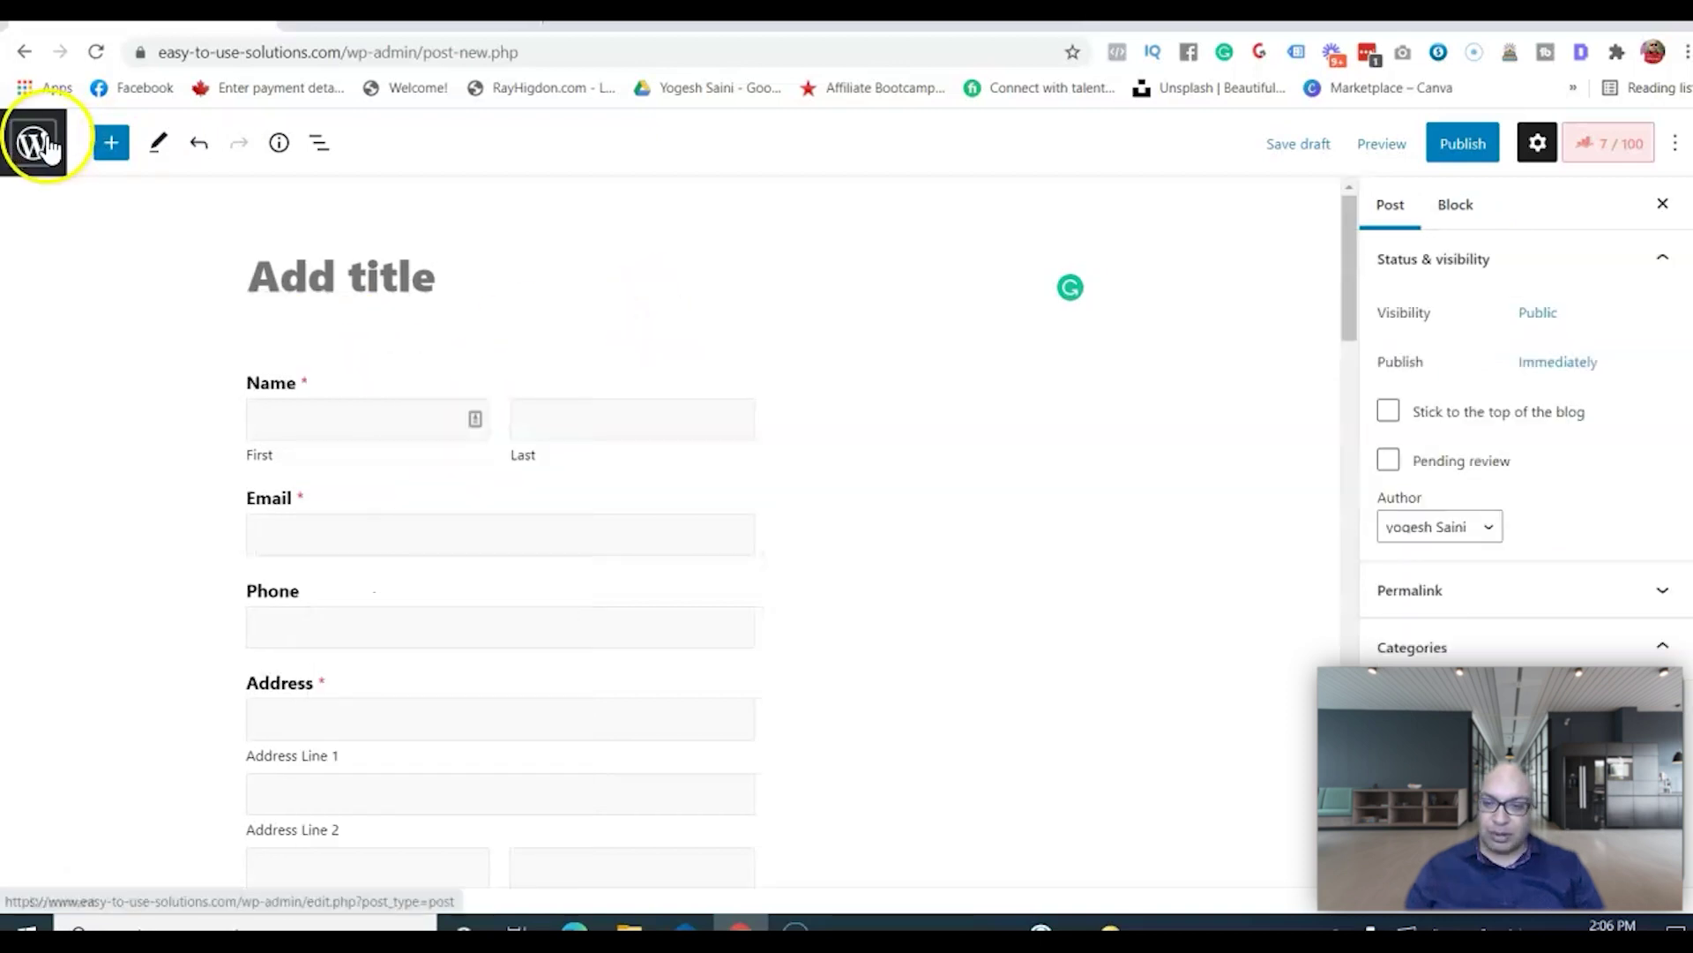
left_click(34, 143)
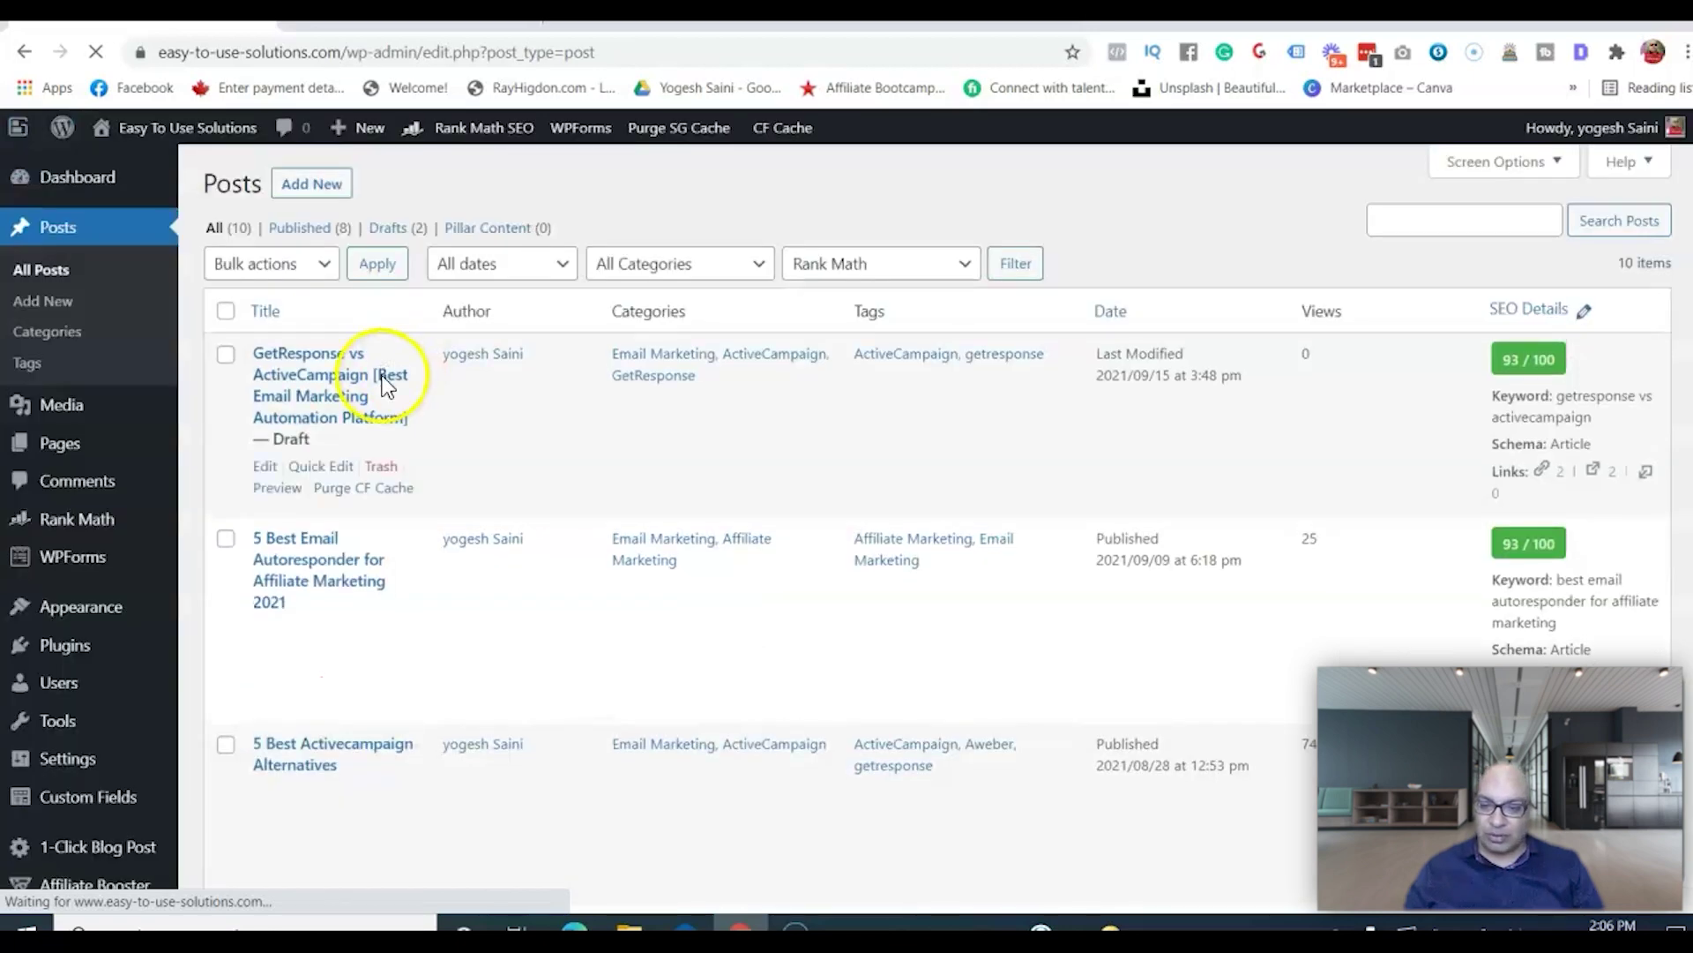
Select the Order Form shortcode [wpforms id="698"] in All Forms, then go to Posts.
mouse_move(85, 569)
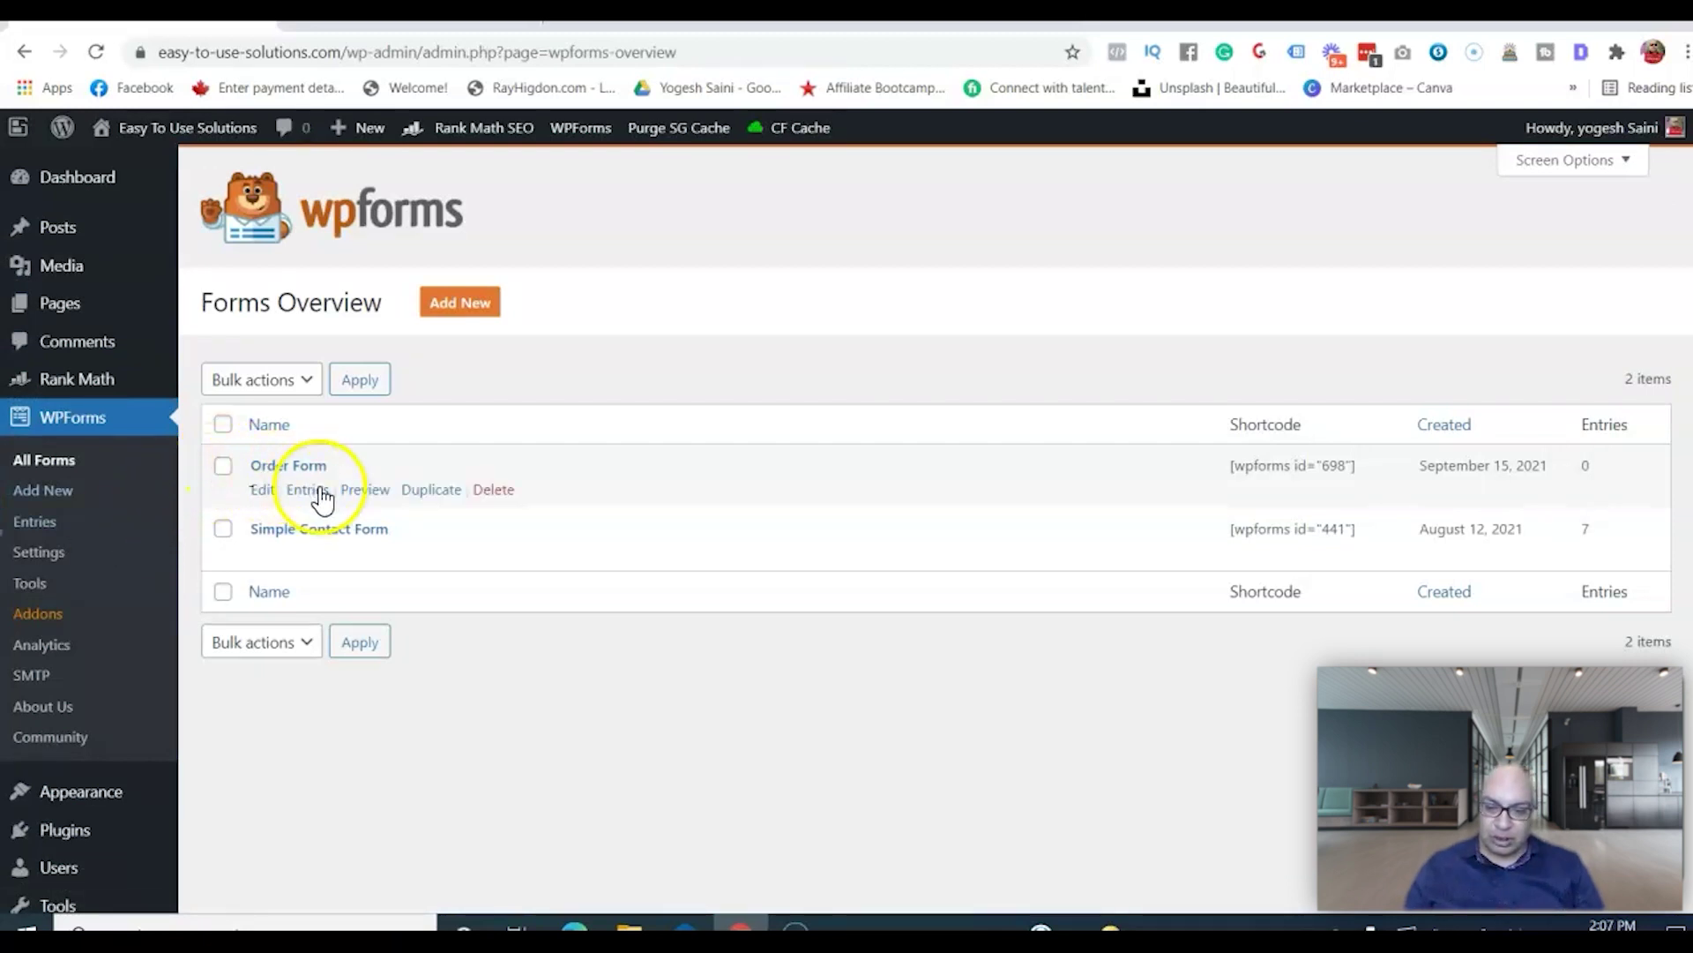
left_click_drag(1231, 465, 1337, 467)
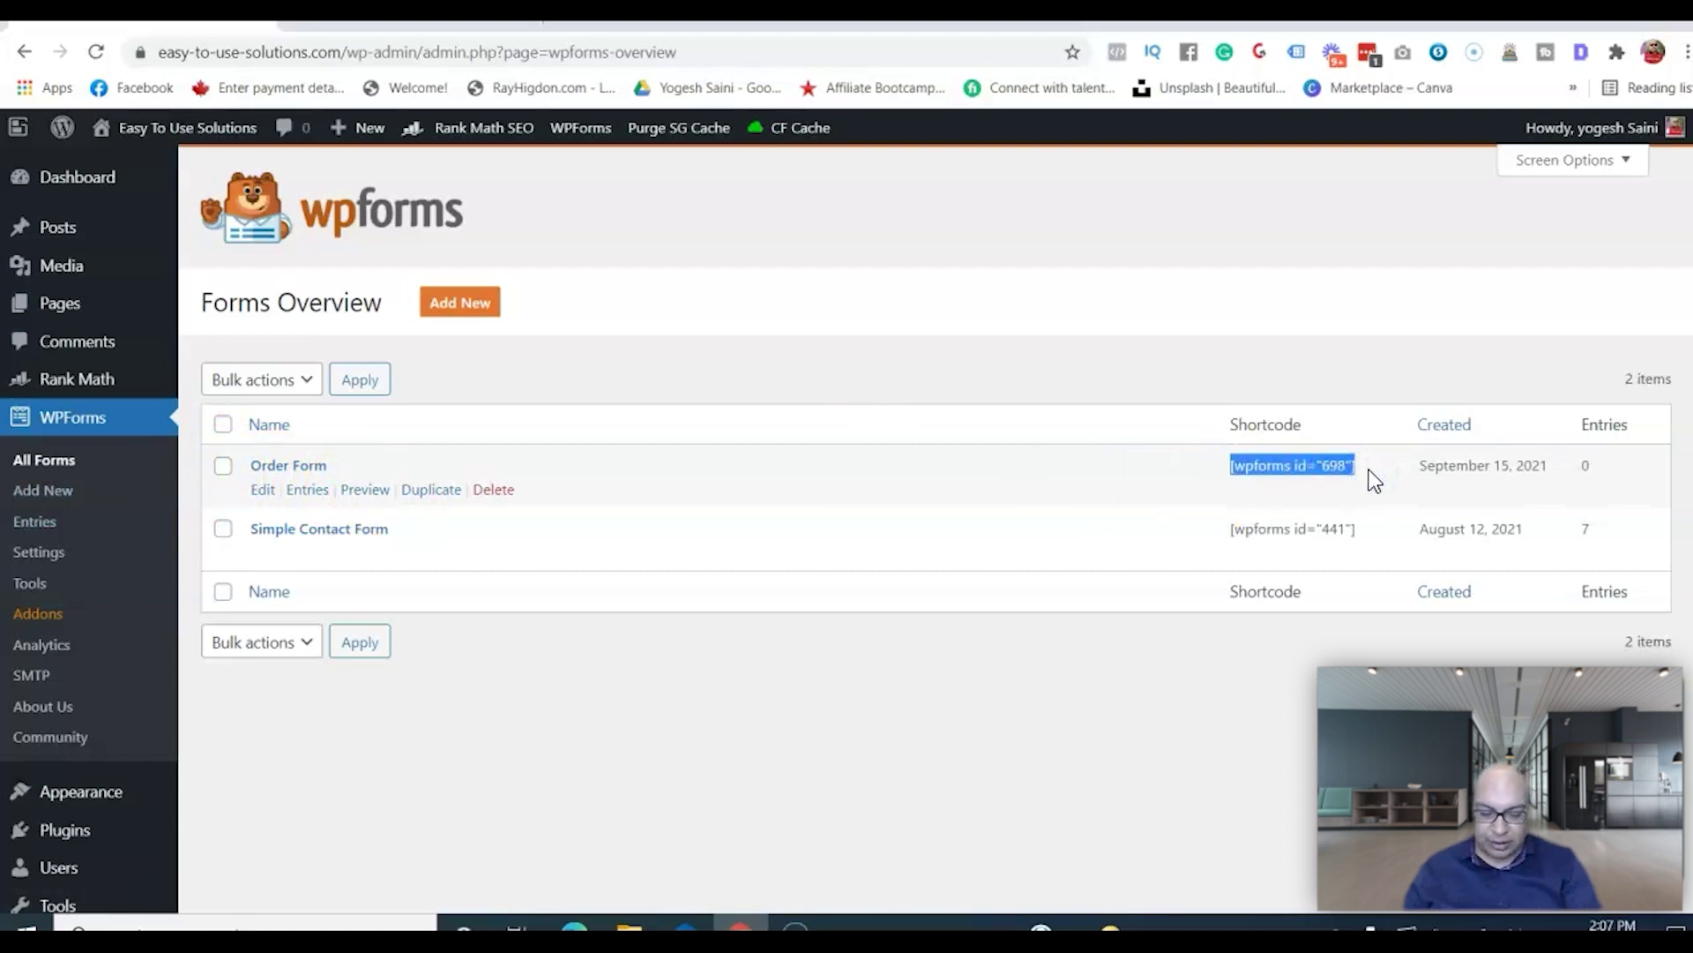
left_click(88, 226)
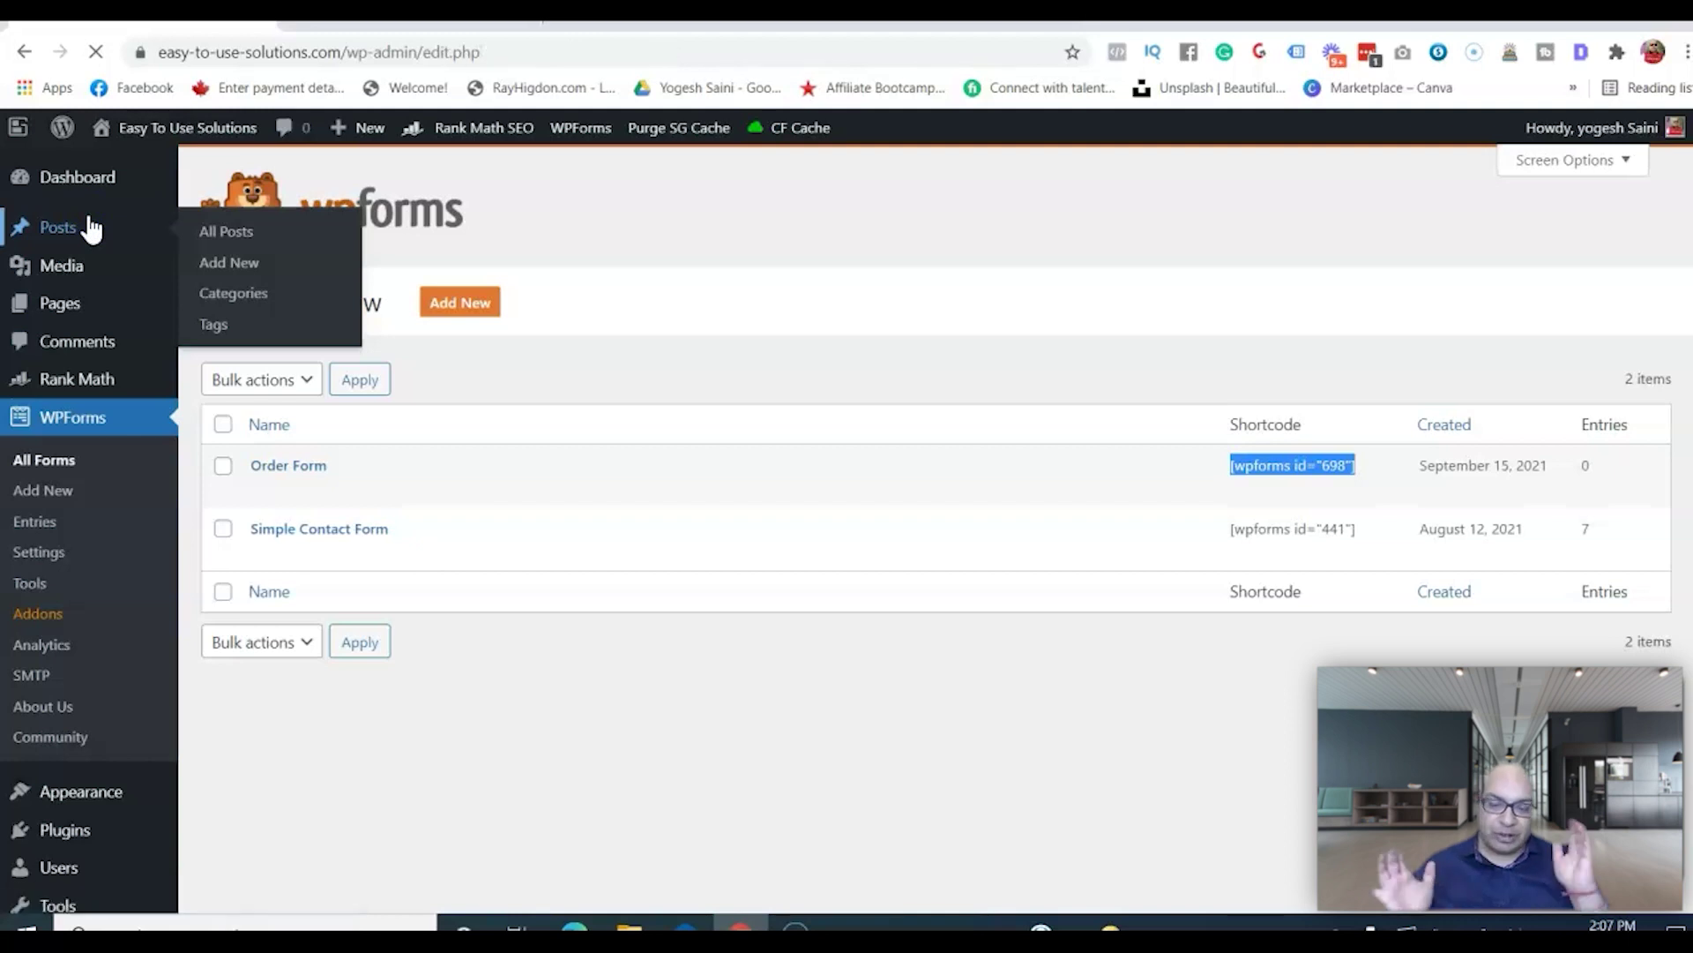
Start a new post and paste the [wpforms id="698"] shortcode as its first paragraph.
left_click(307, 187)
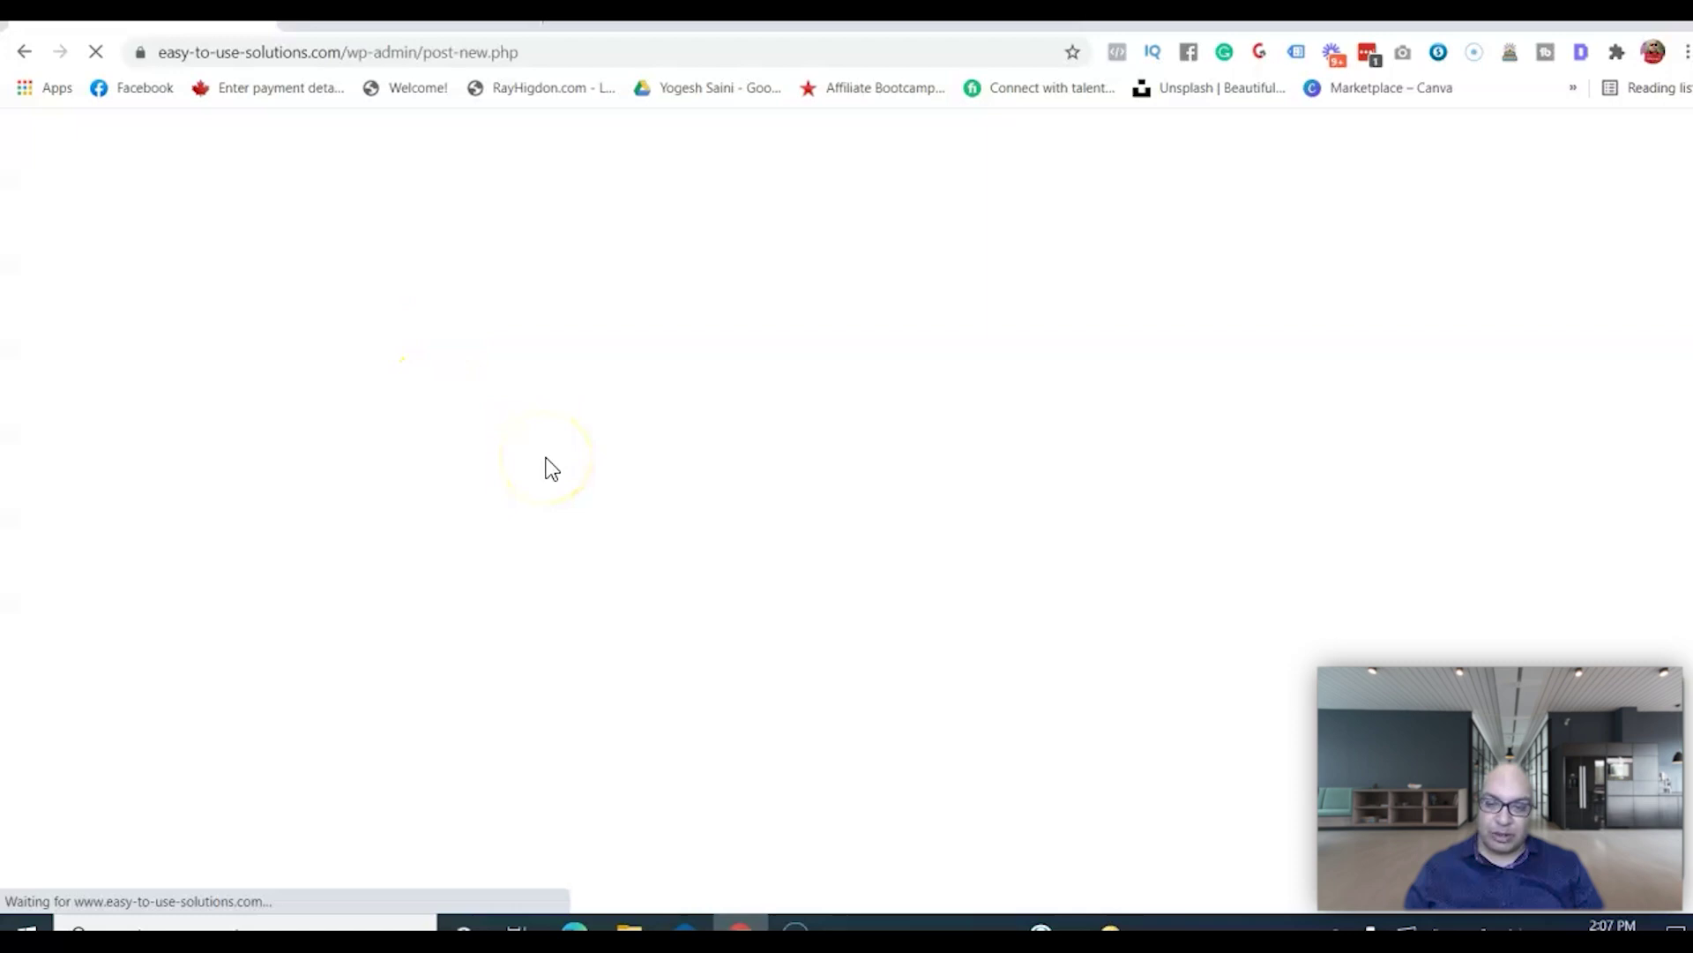
left_click(419, 464)
type("[wpforms id=\"698\"]")
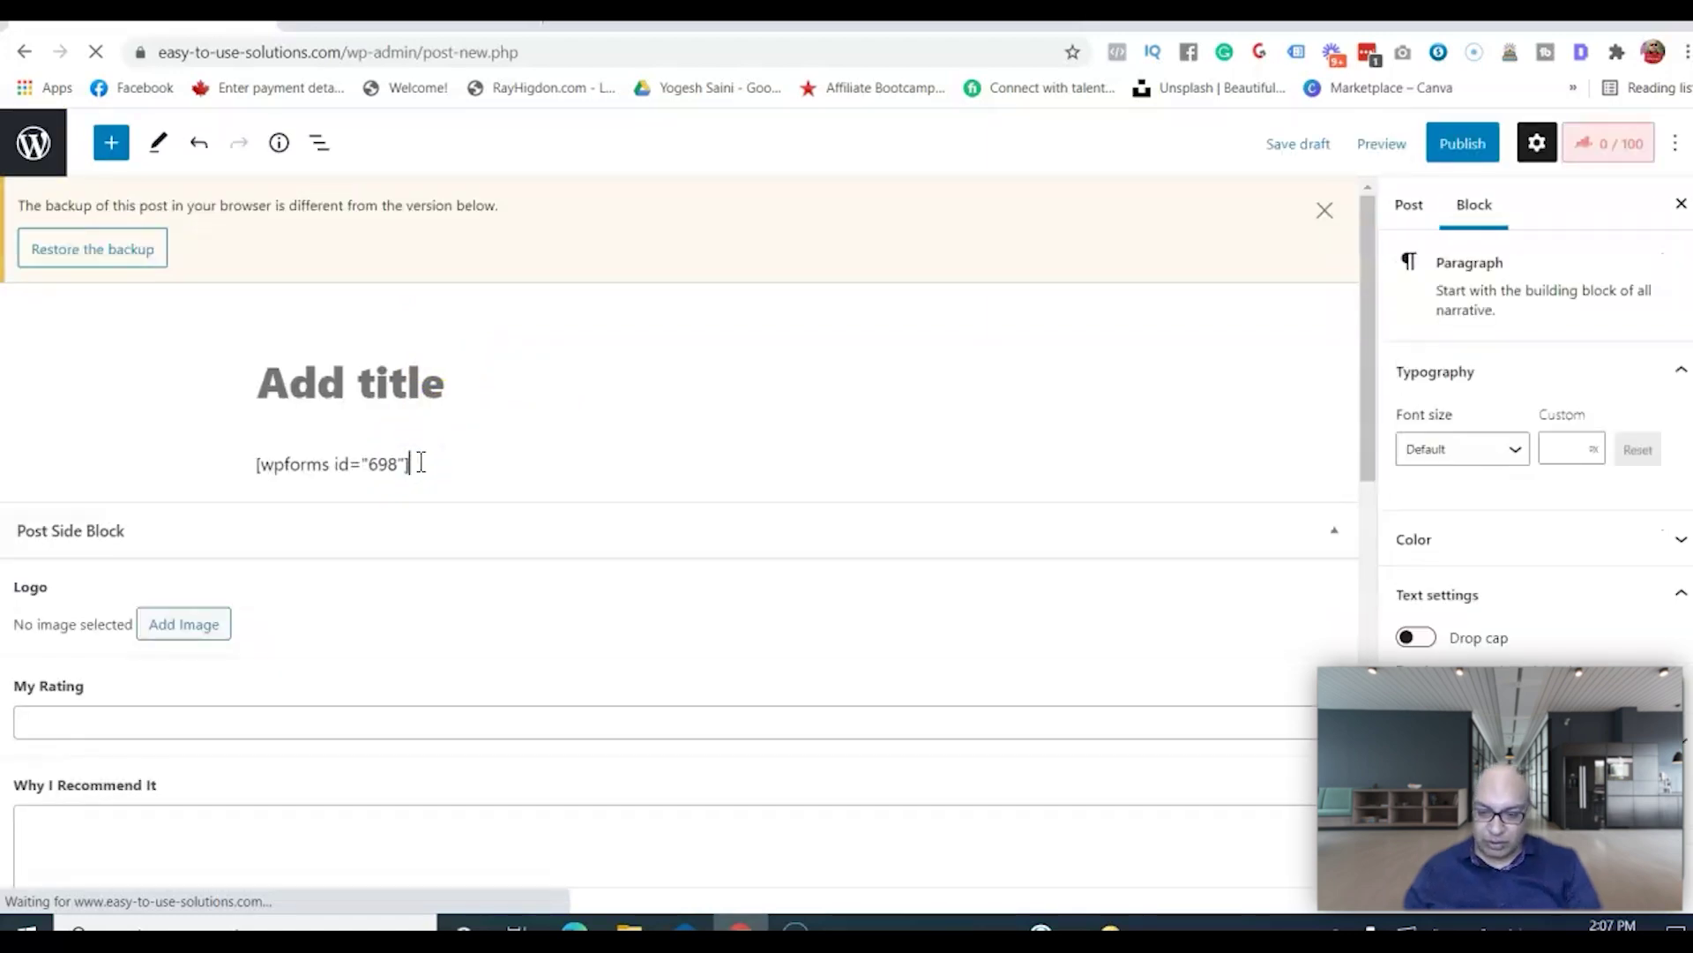
key("Return")
Preview the untitled post in a new tab.
left_click(487, 468)
left_click(1386, 142)
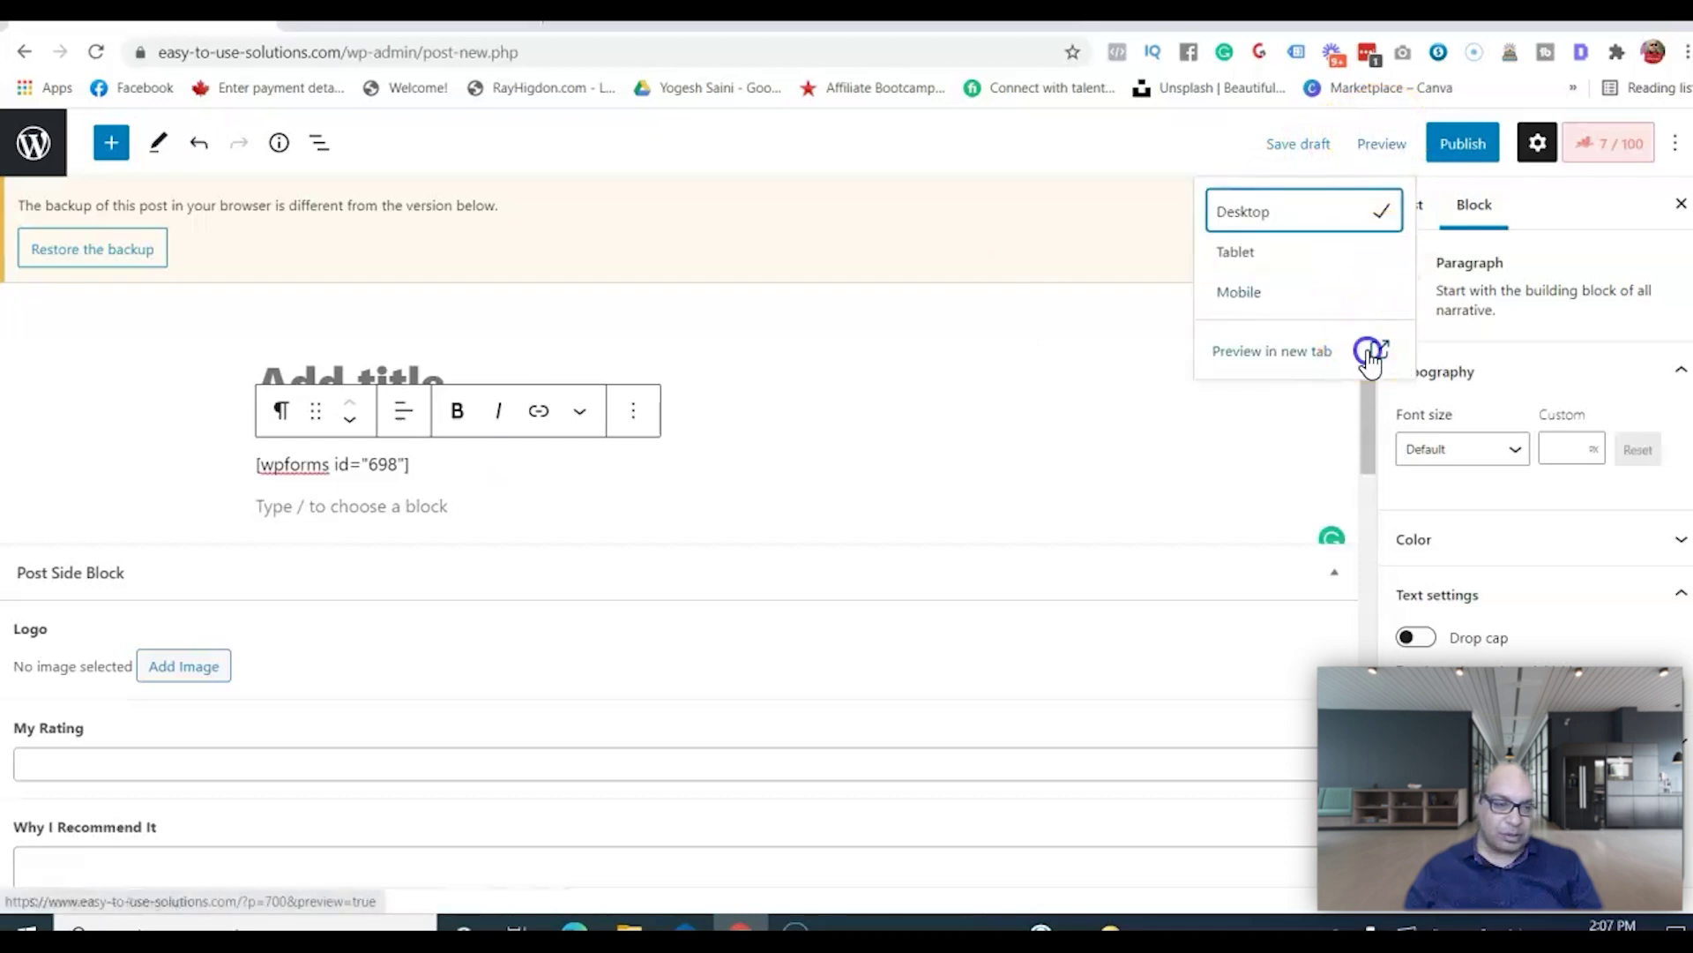
left_click(1369, 353)
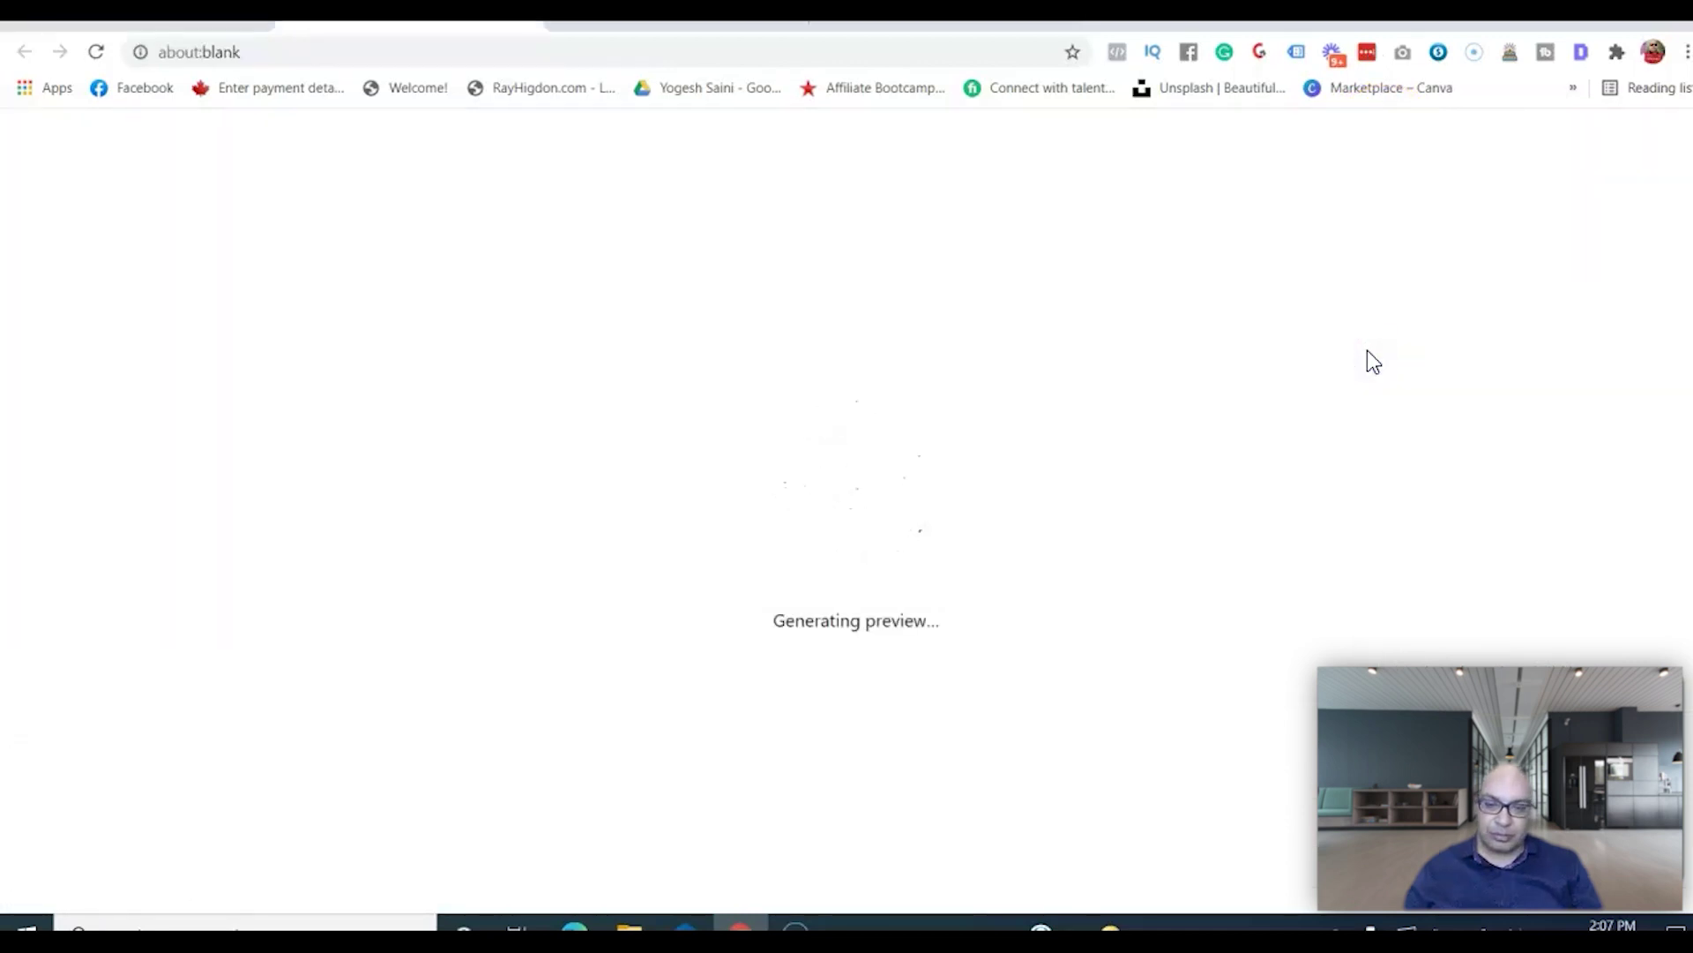
Check the live Order Form preview with the $27.00 total and Pay Now button, then close the preview tab.
scroll(1305, 441, "down", 9)
scroll(1283, 479, "down", 5)
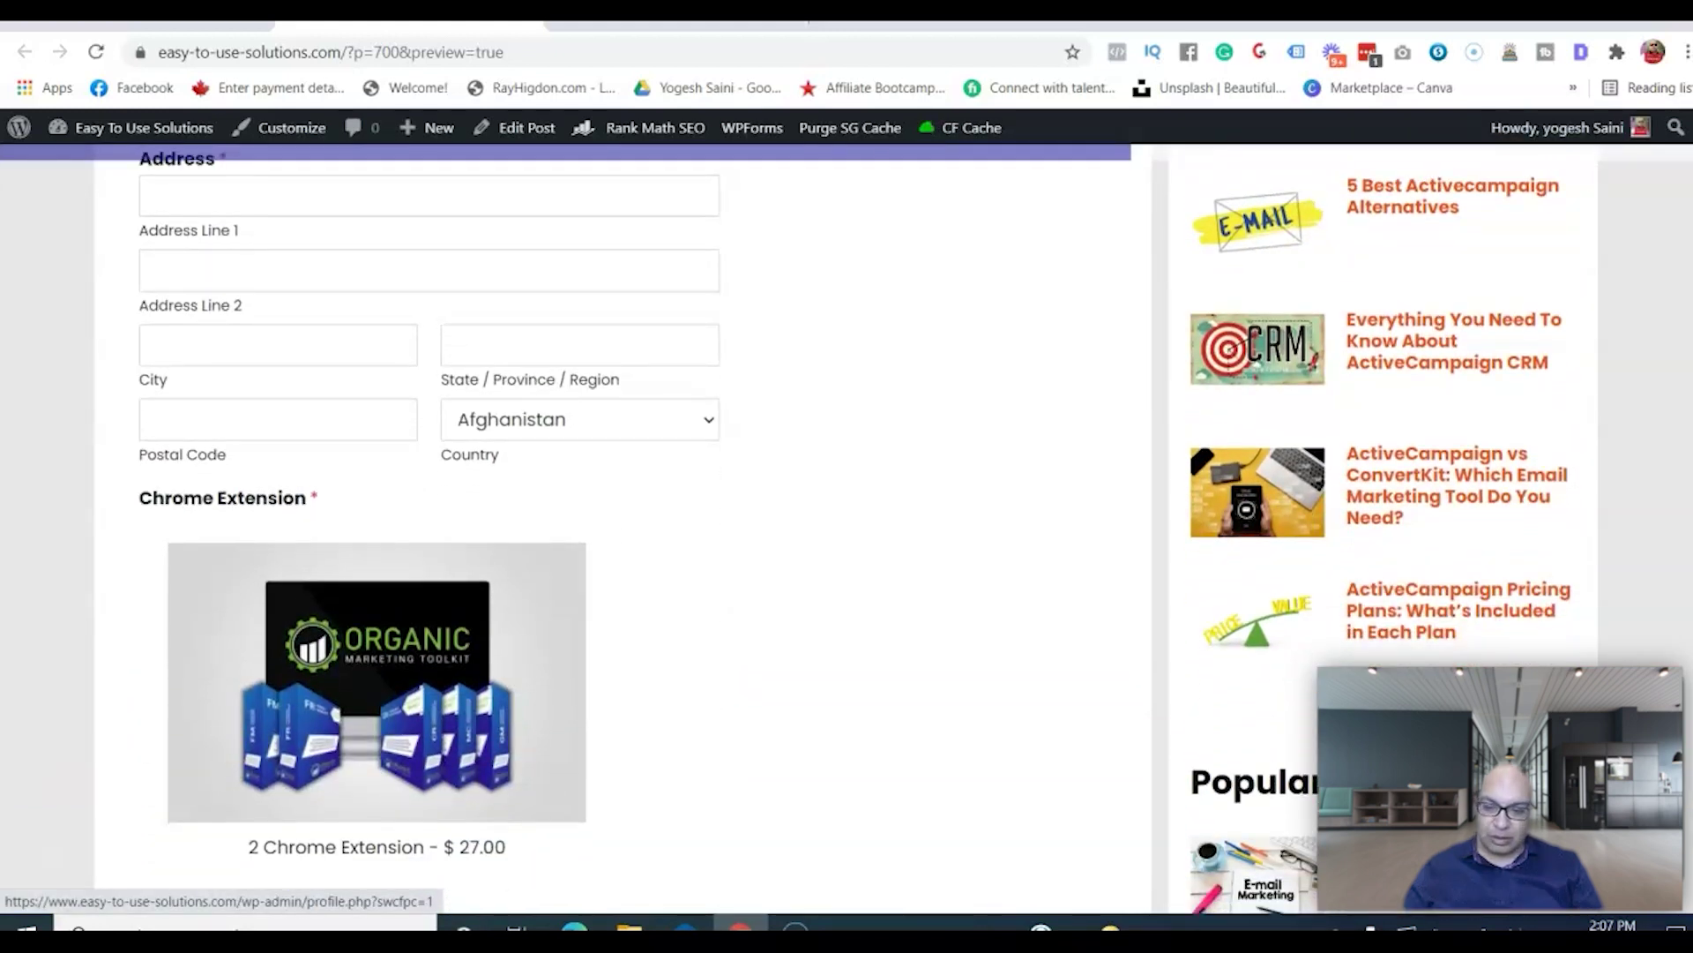
scroll(847, 530, "down", 8)
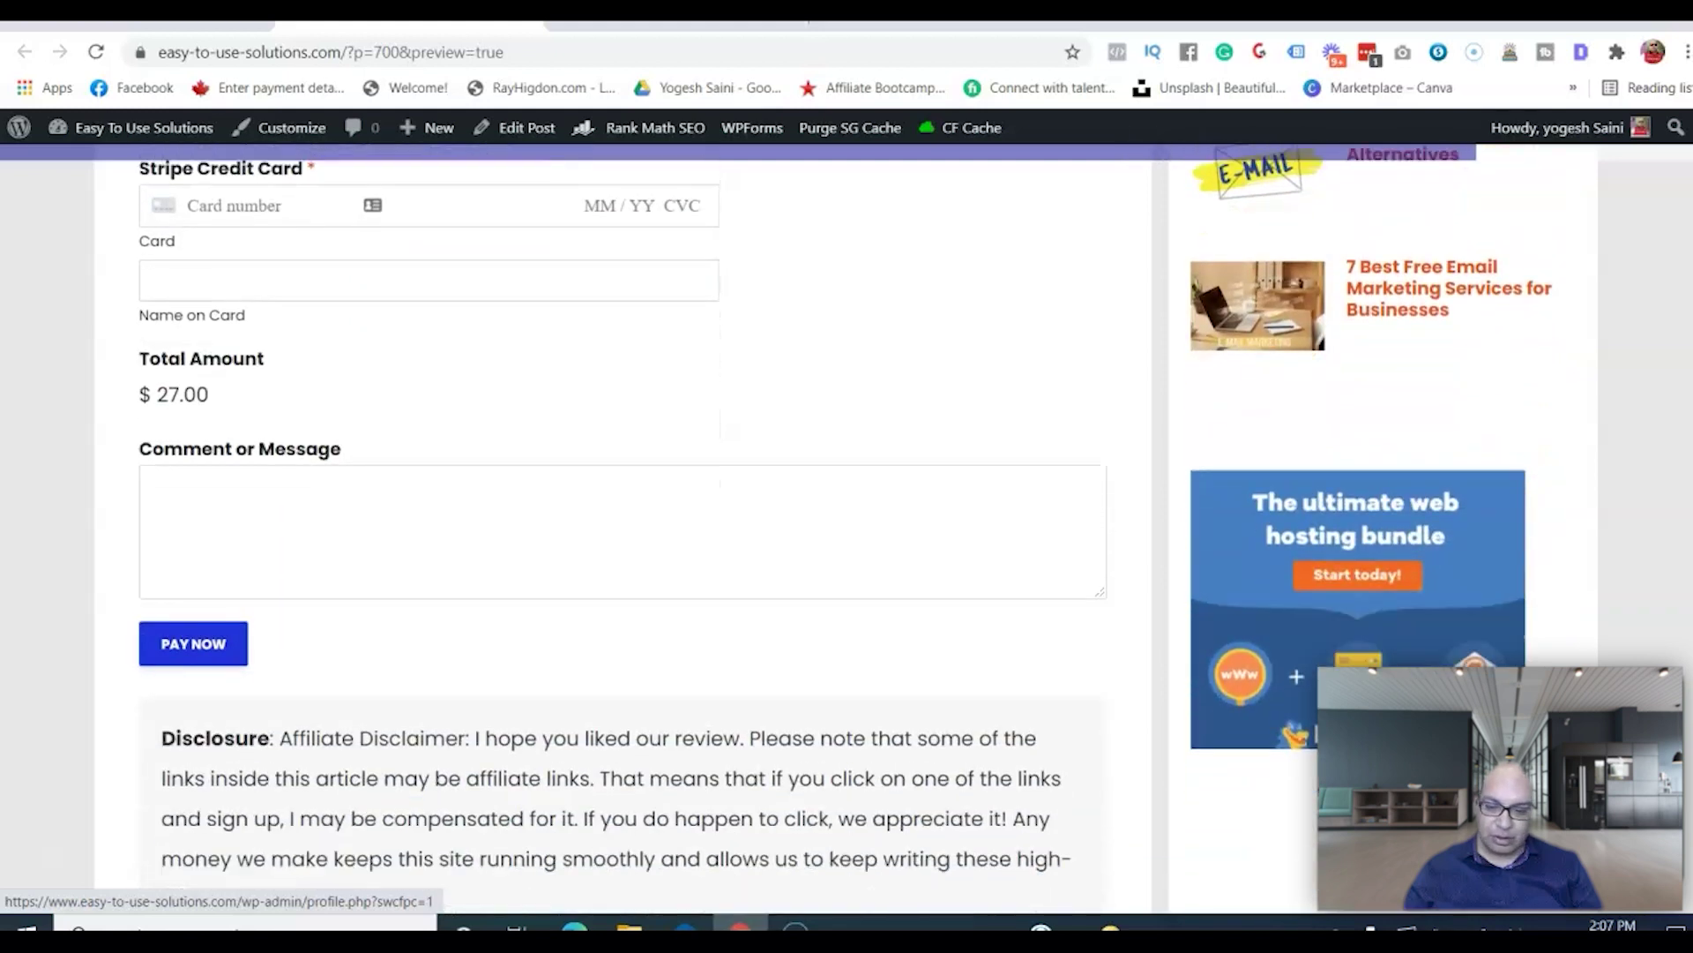
scroll(846, 529, "up", 7)
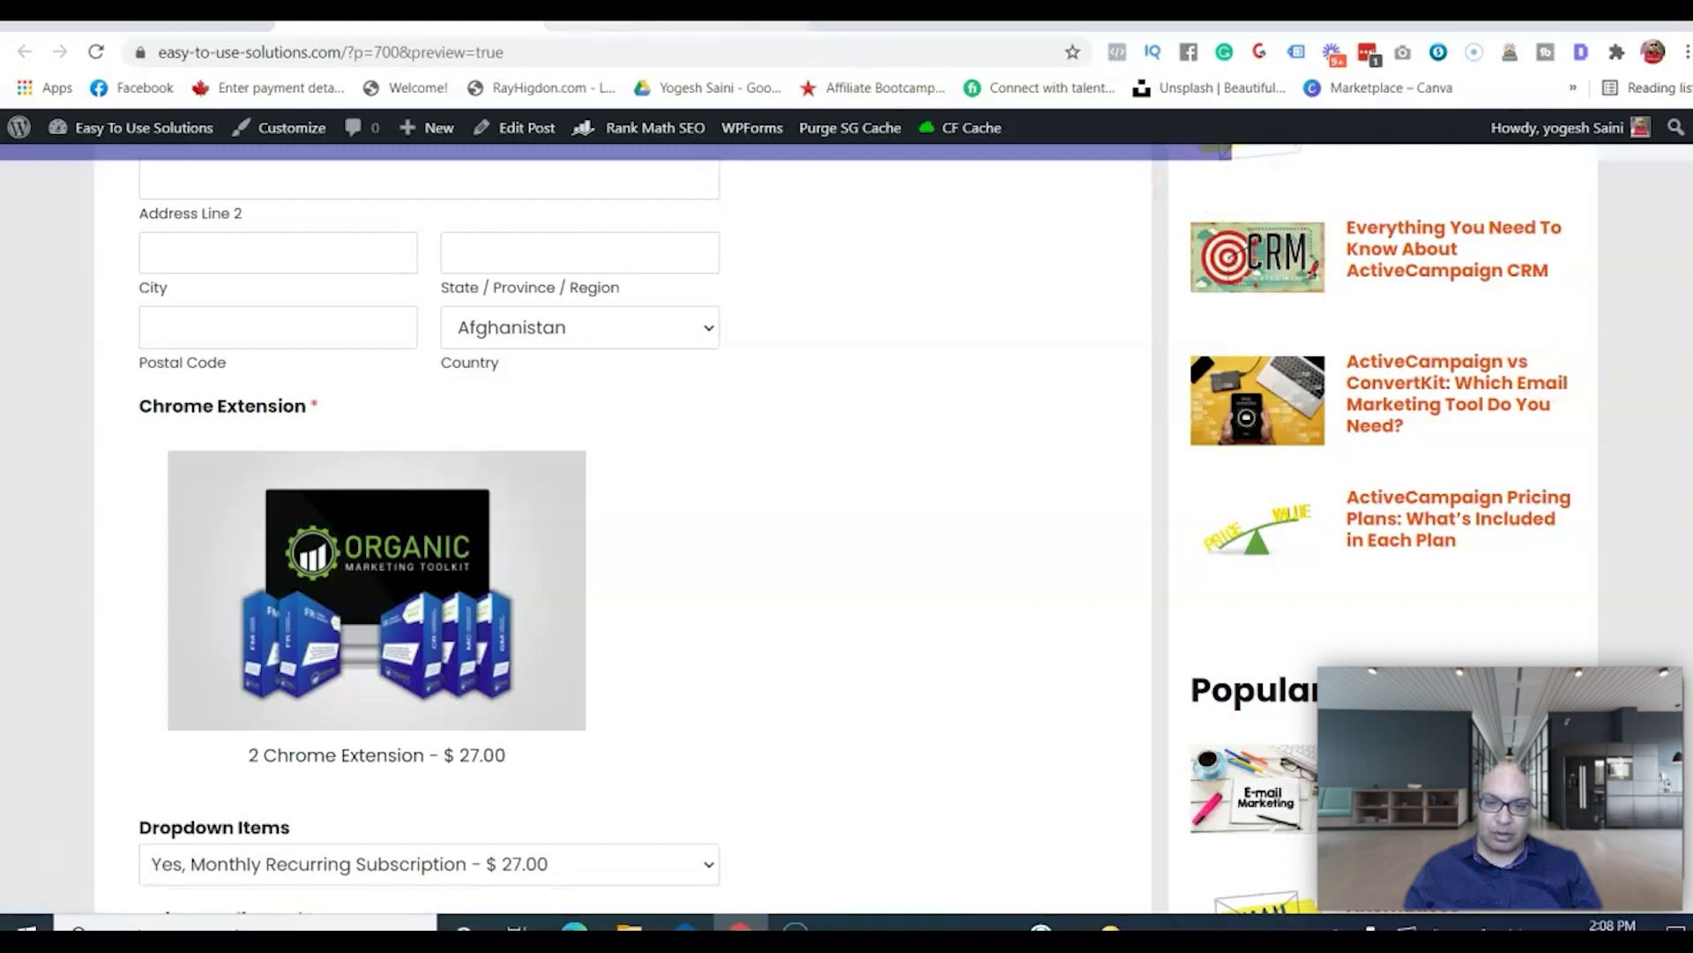
key("ctrl+w")
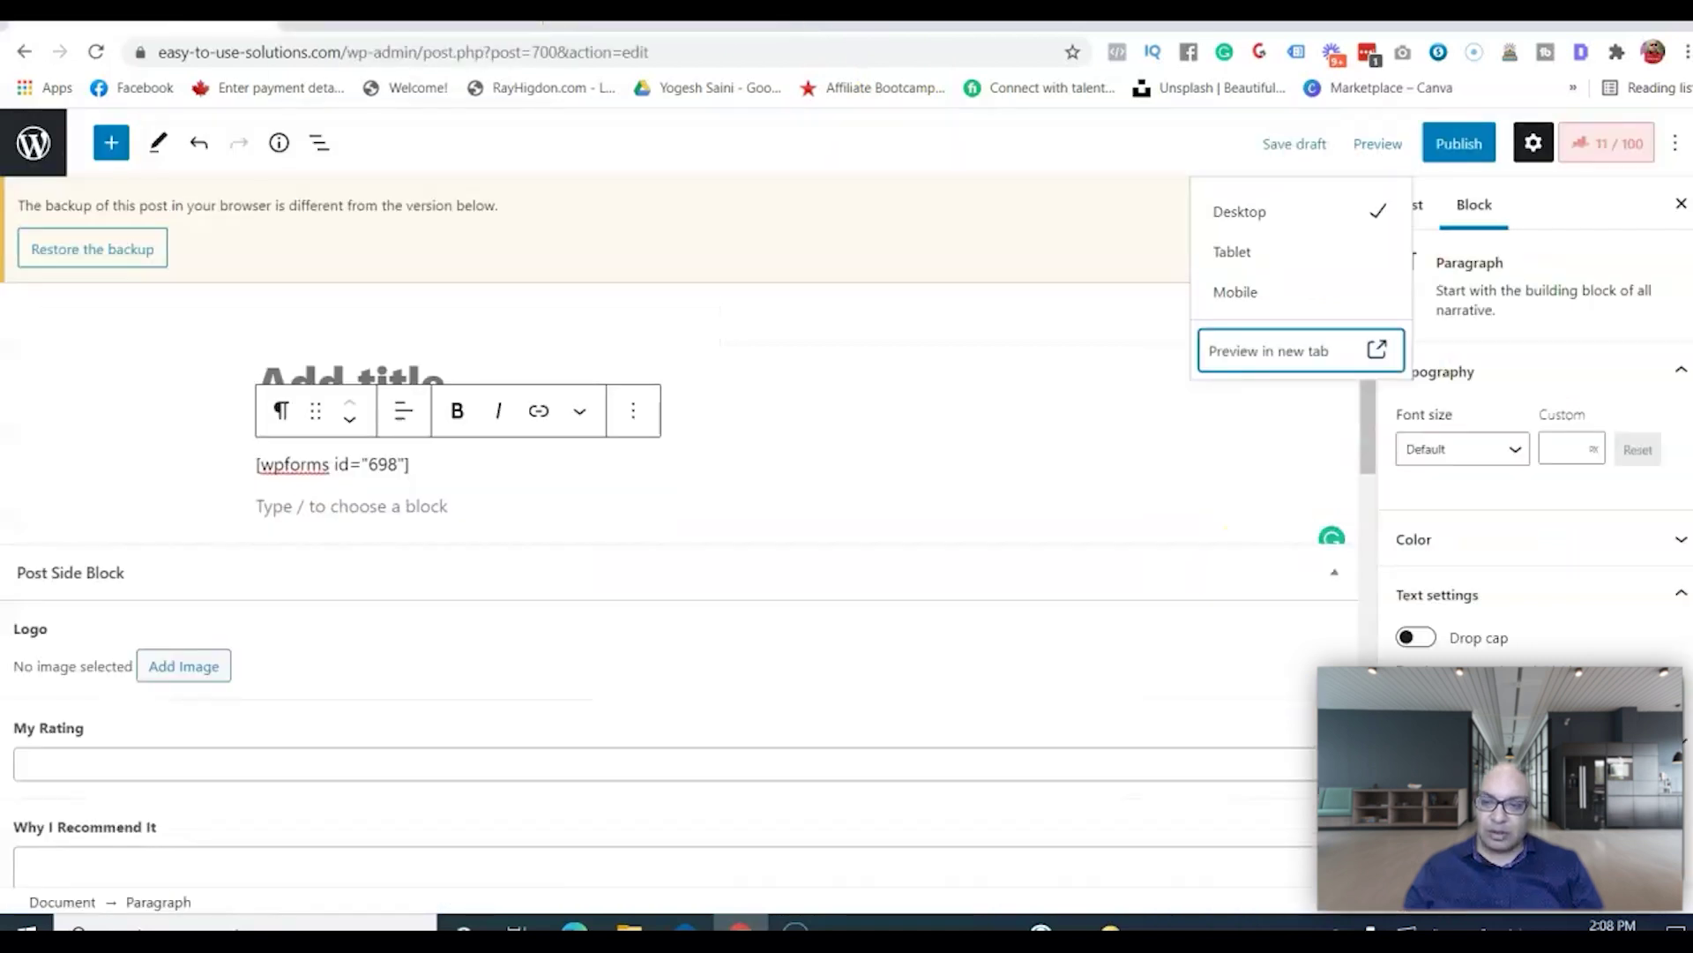
Exit the editor to the Posts list, where the untitled draft sits at the top.
left_click(36, 150)
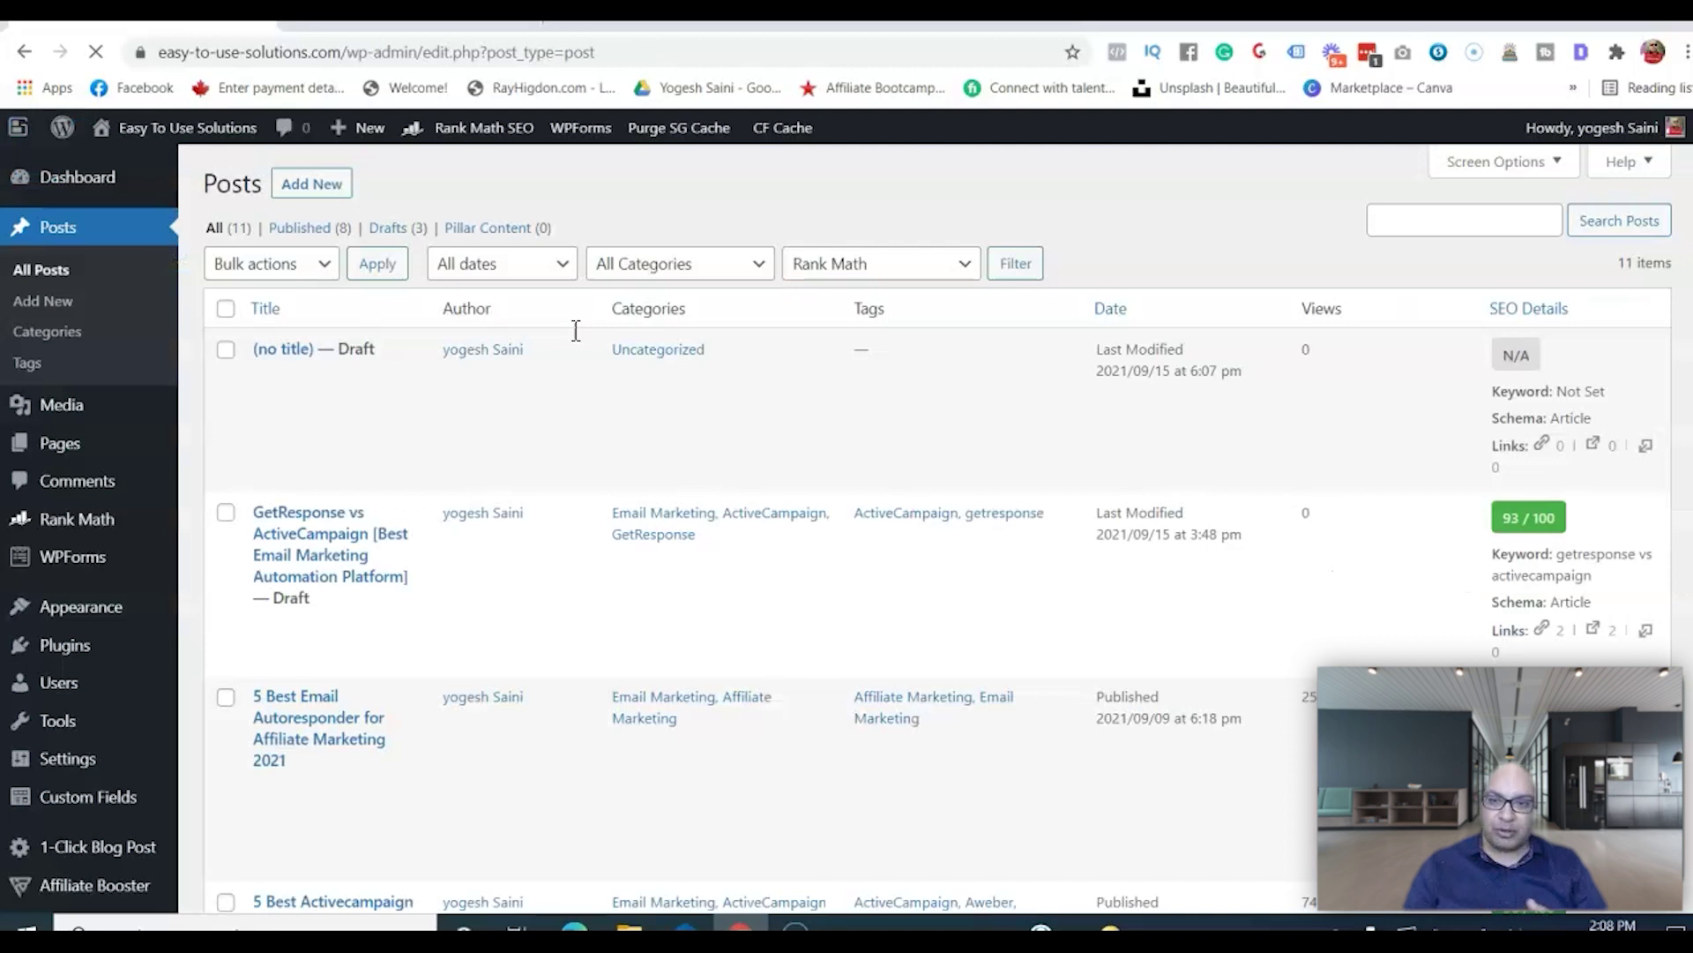
mouse_move(983, 344)
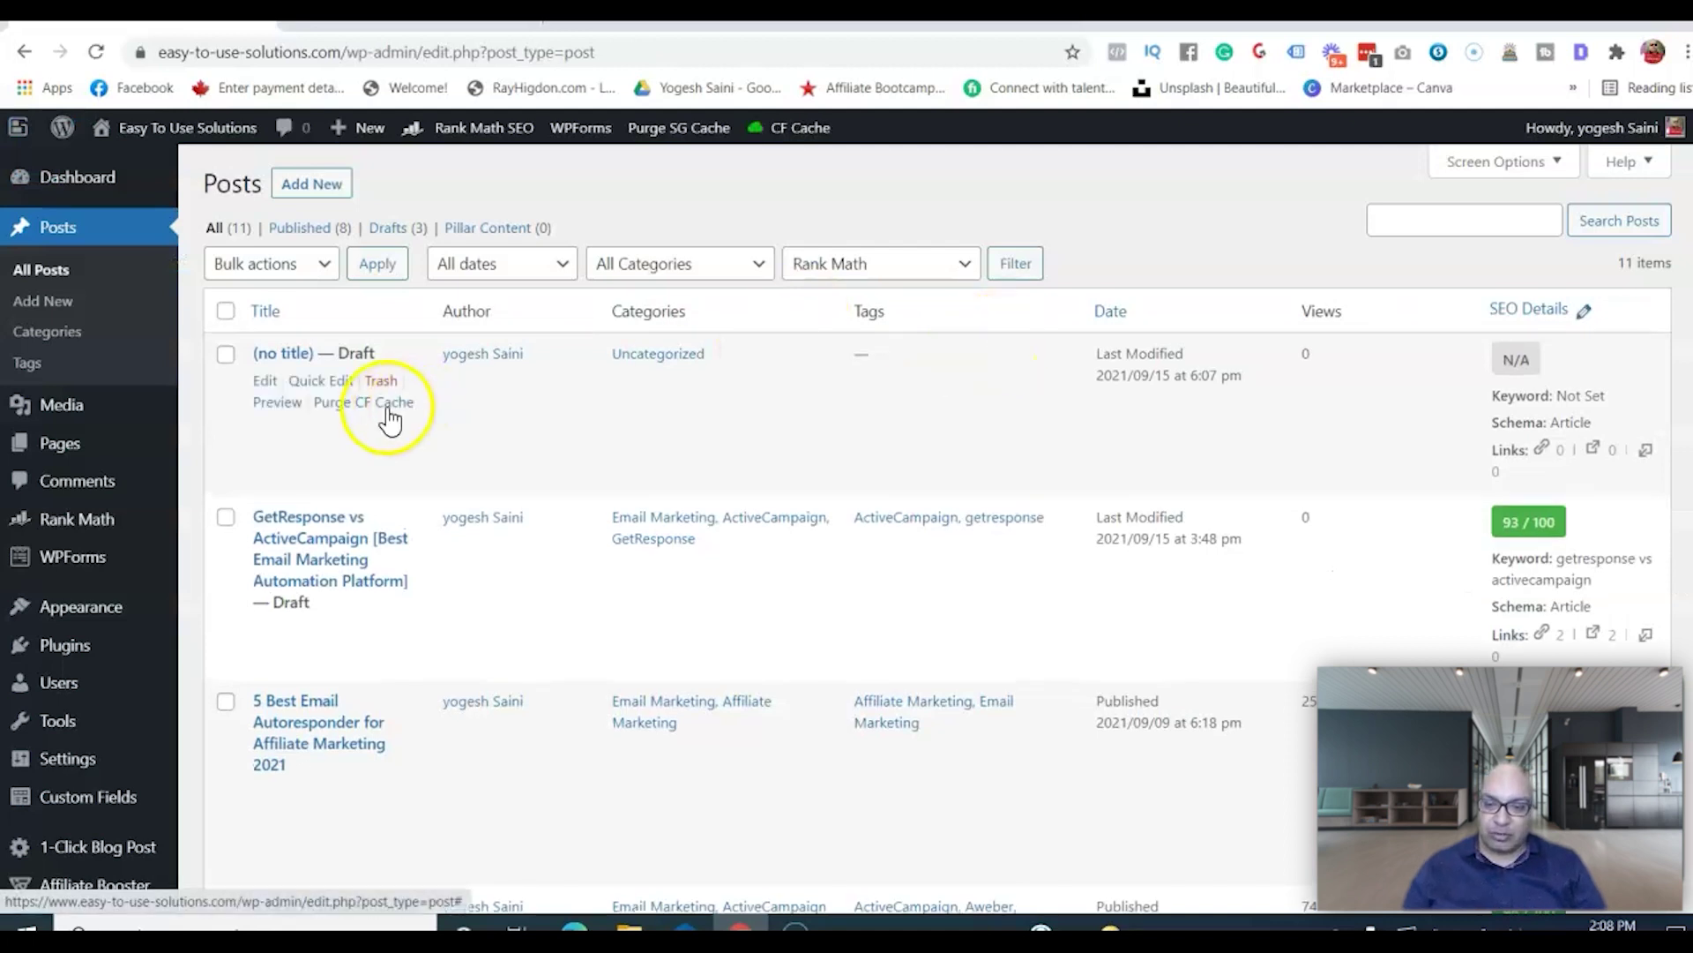